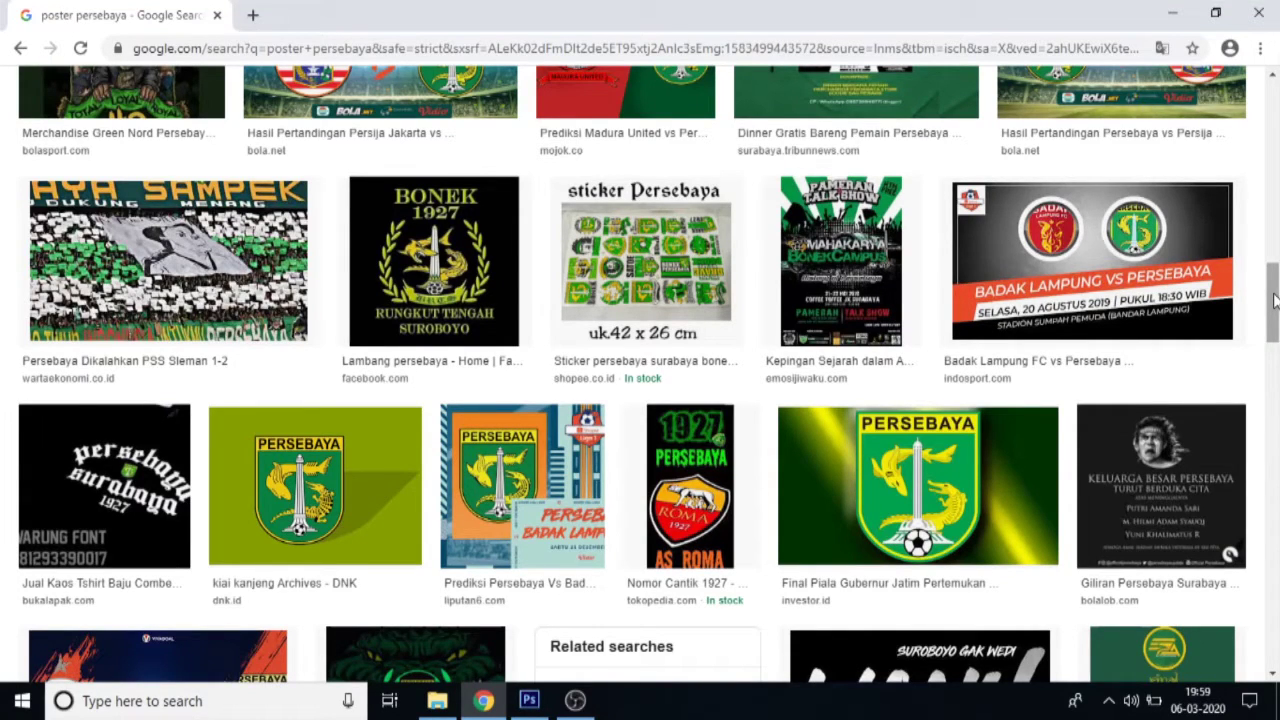
Step: Browse the Persebaya poster results, preview the Irfan Jaya poster, and drag out the player photo
drag(1275, 300, 1275, 373)
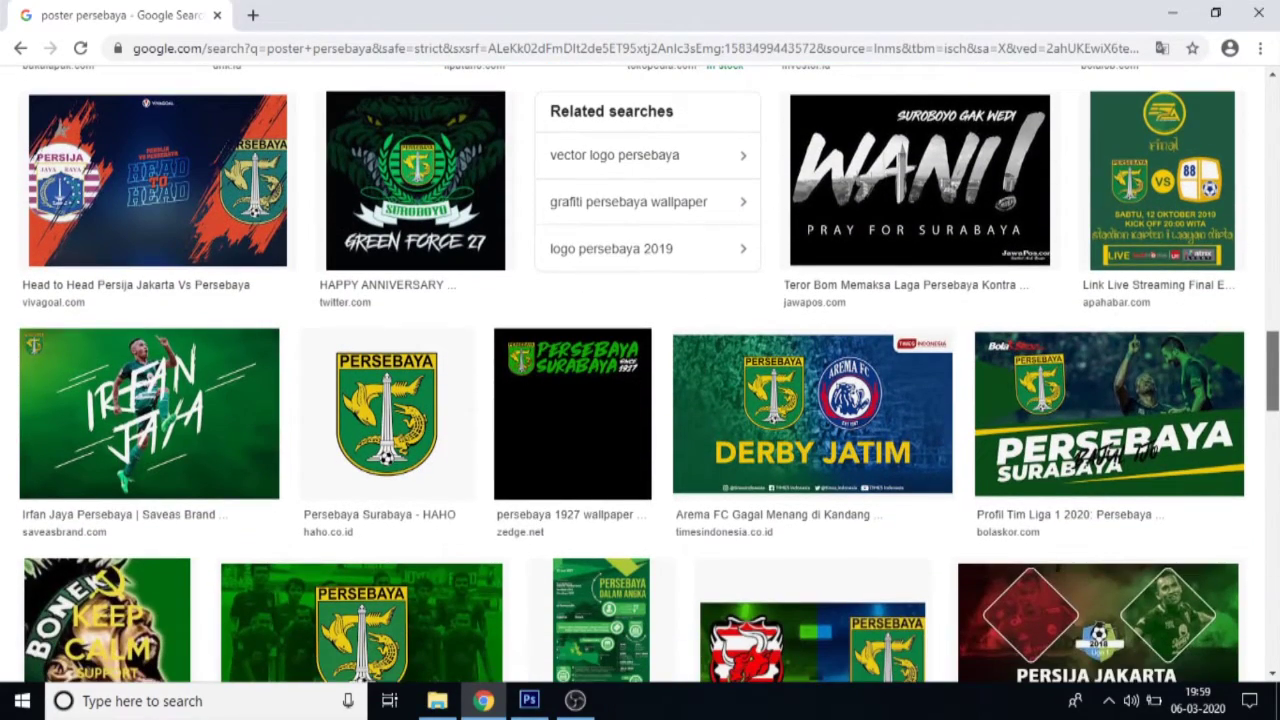
click(80, 402)
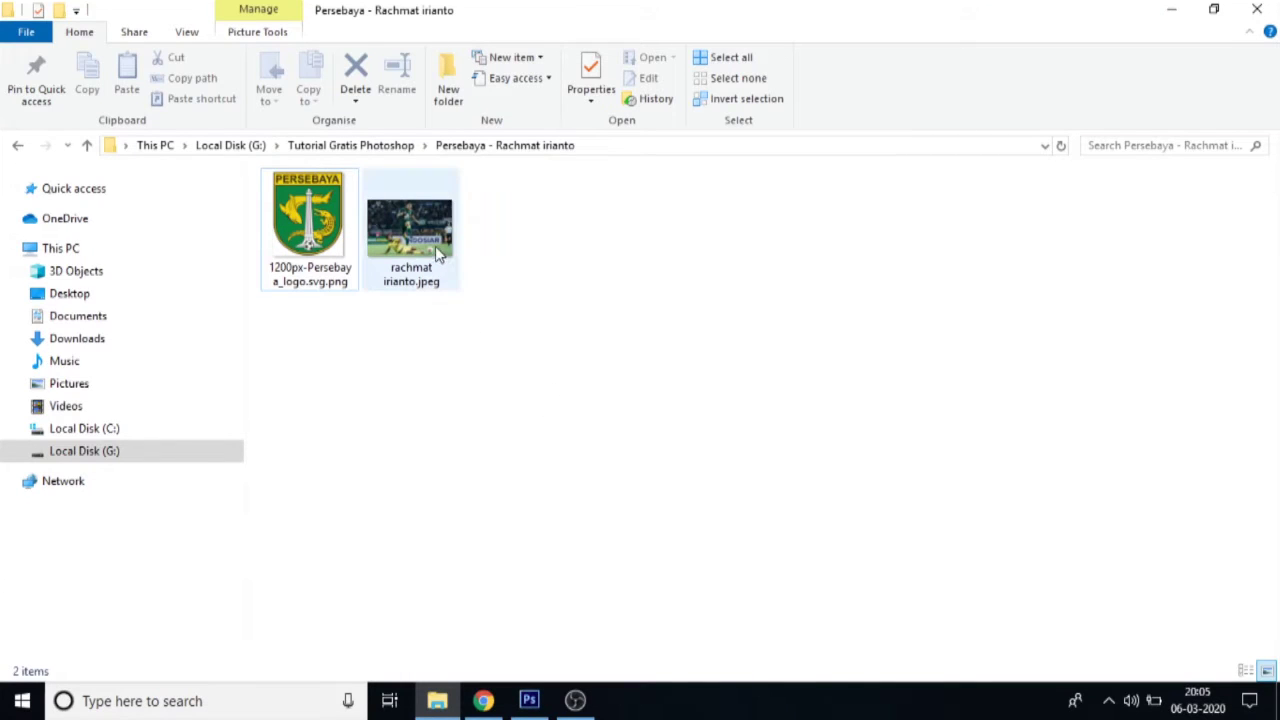
drag(423, 240, 518, 680)
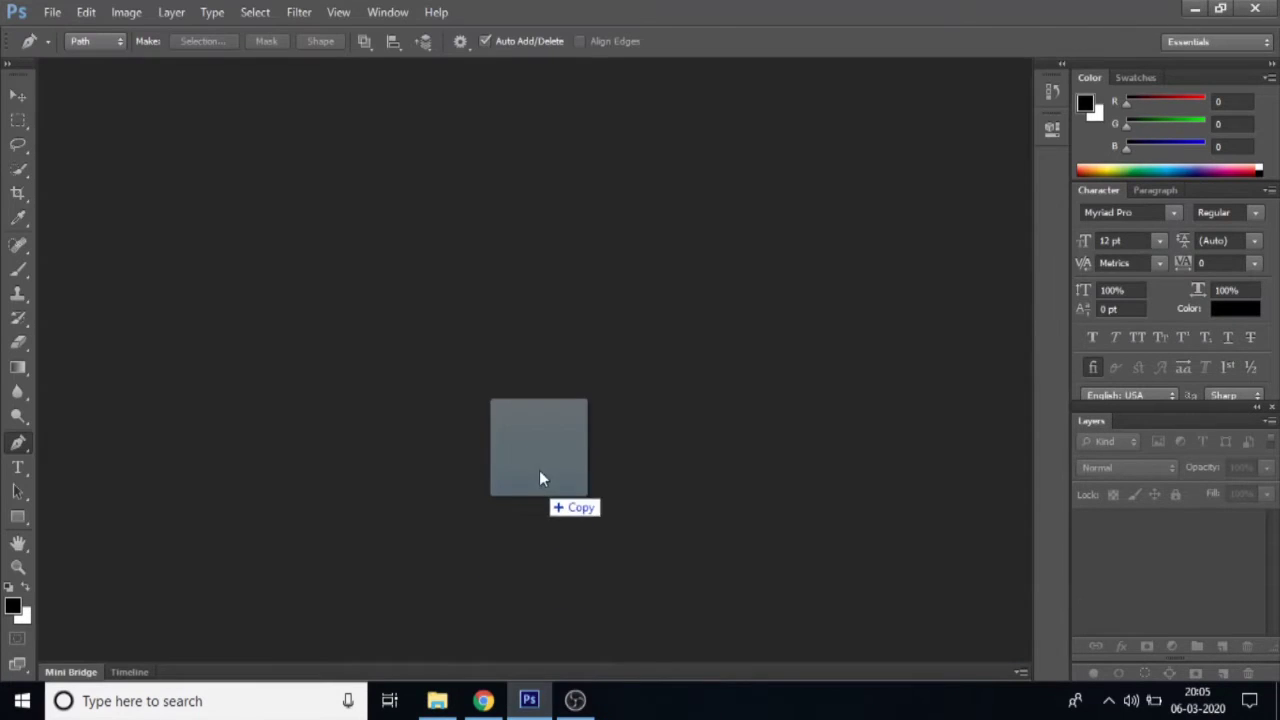
Step: Drop rachmat irianto.jpeg onto the Photoshop workspace to open it as a Background layer
drag(518, 680, 540, 314)
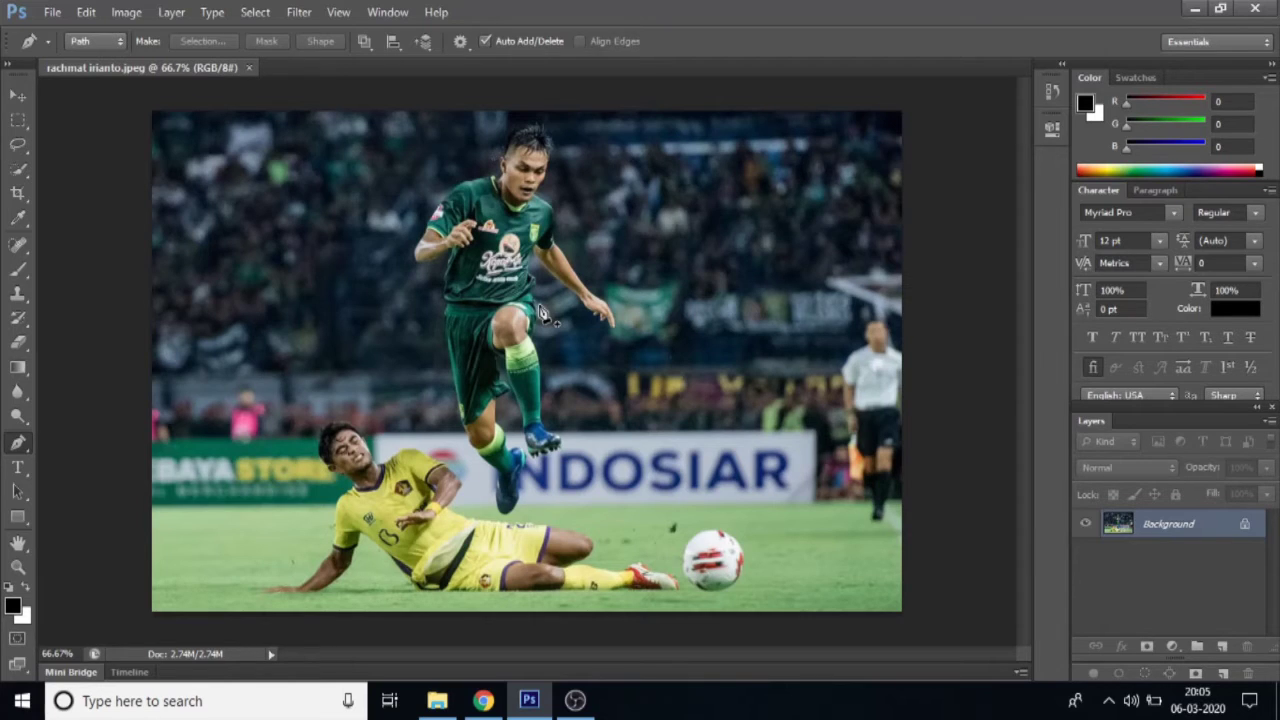
Step: Resize the player photo to 2500 px wide (2500 × 1668) with proportions constrained
click(130, 14)
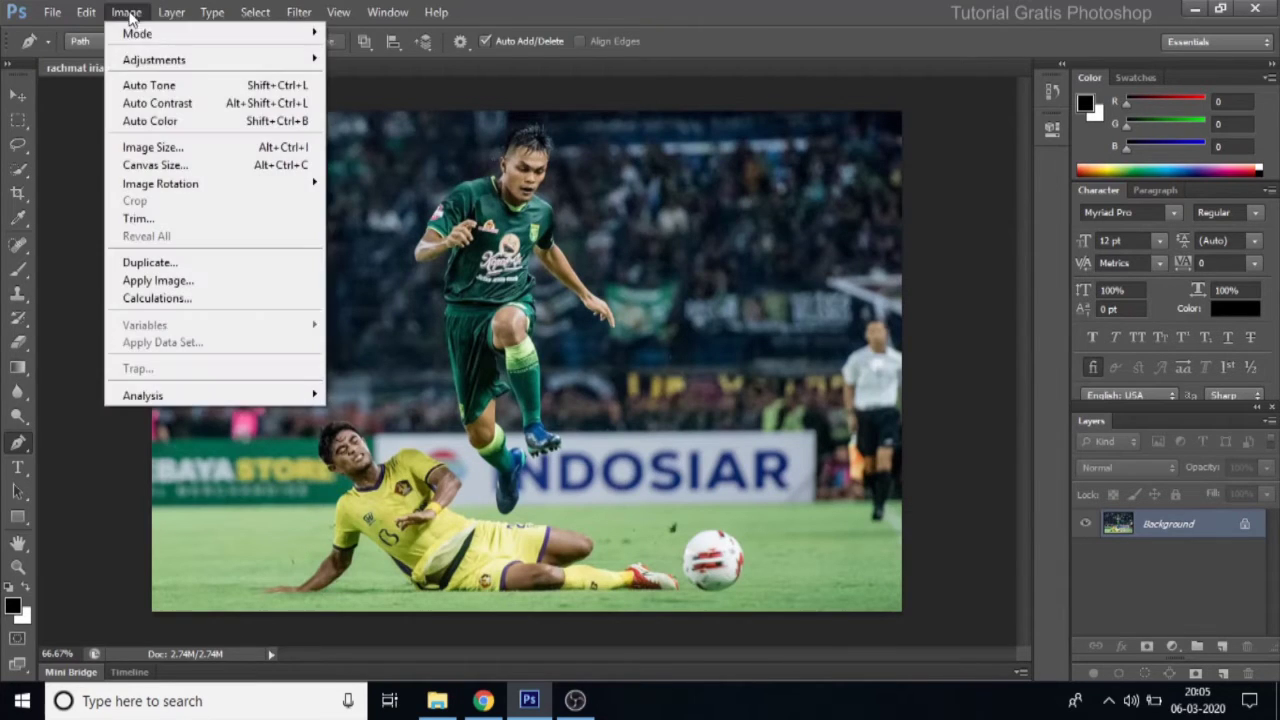
click(155, 150)
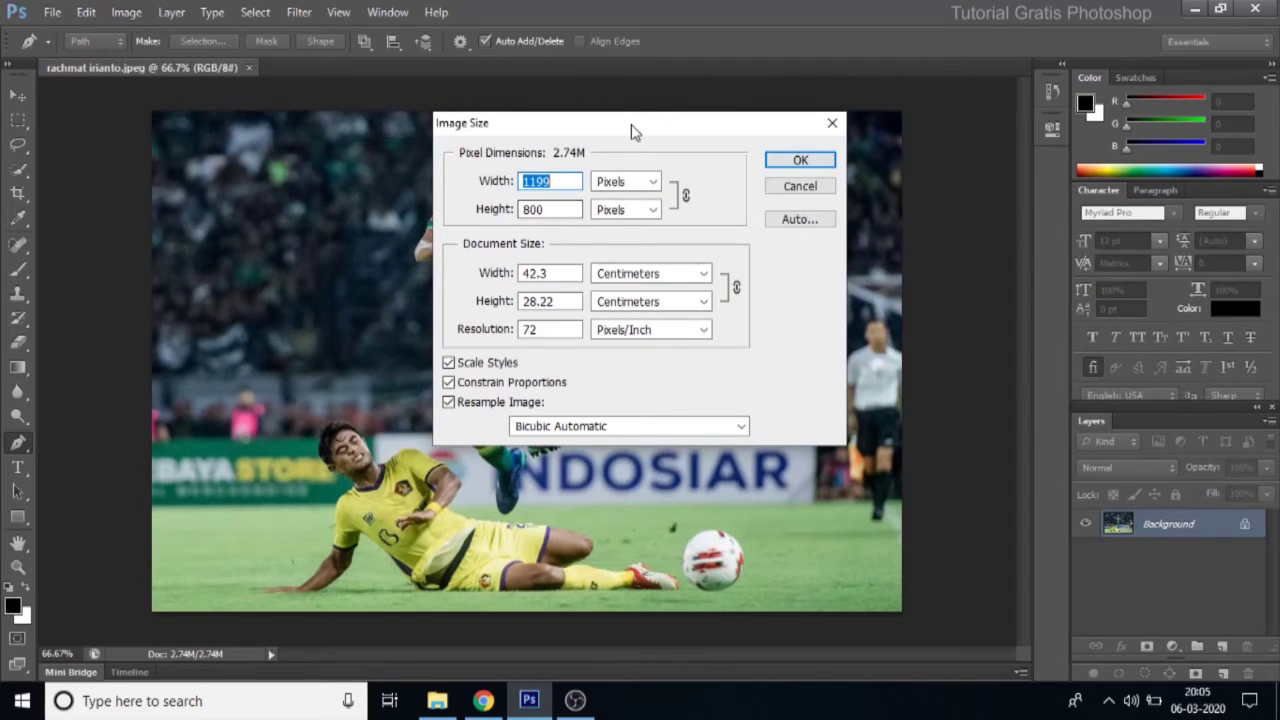
drag(628, 128, 827, 189)
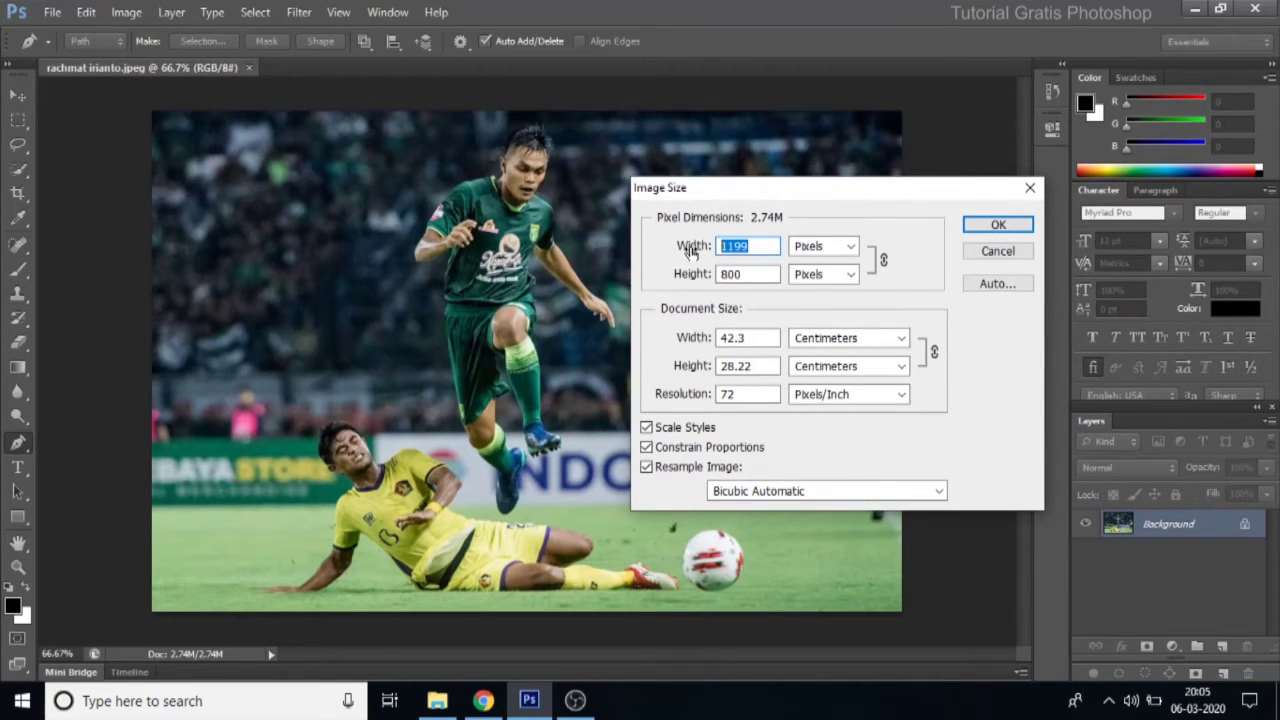
mouse_move(692, 246)
text(2500)
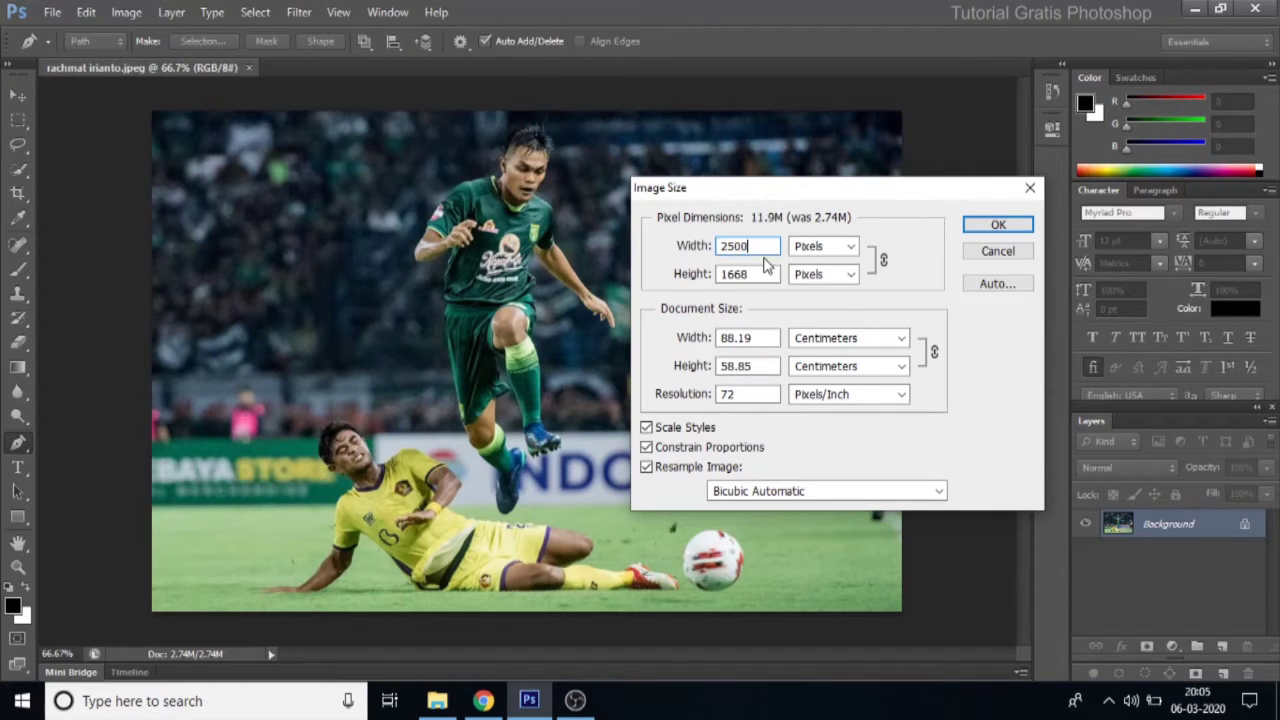
click(1017, 229)
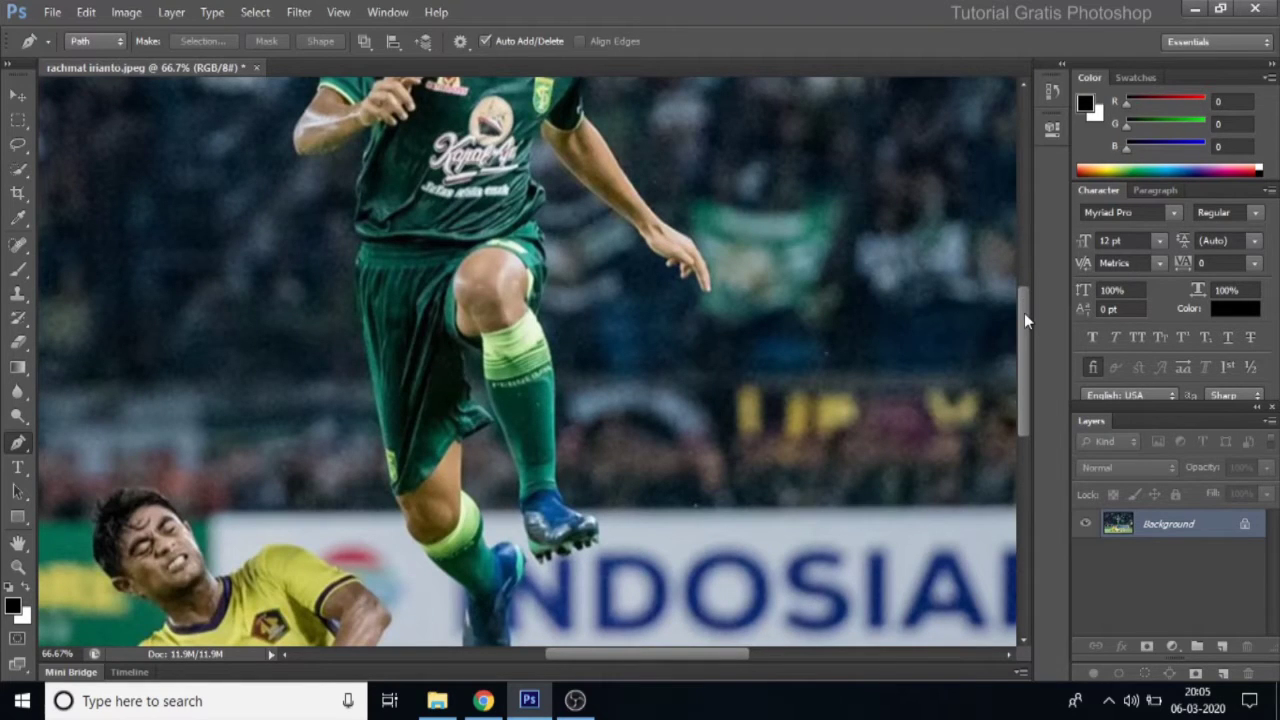
Step: Zoom to 200% on the face and trace Pen anchors from the neck down the shoulder to the sleeve
drag(1024, 313, 1030, 237)
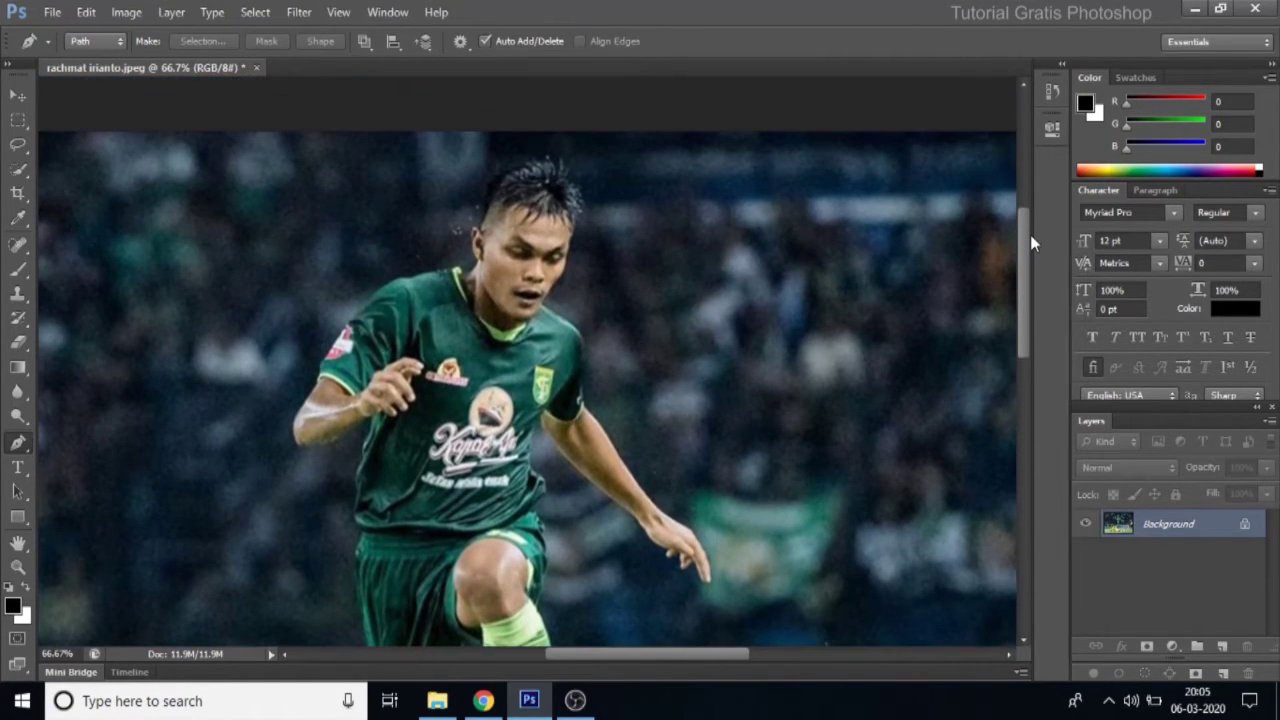
click(18, 568)
click(561, 295)
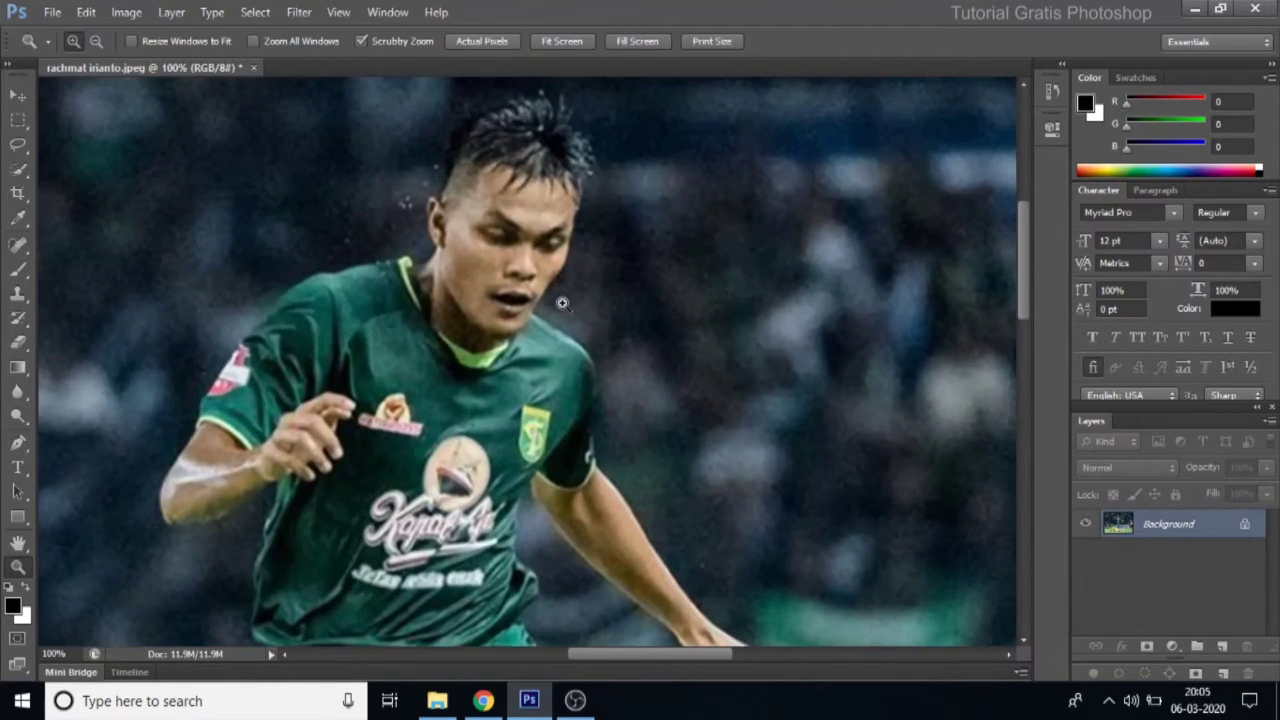
click(562, 302)
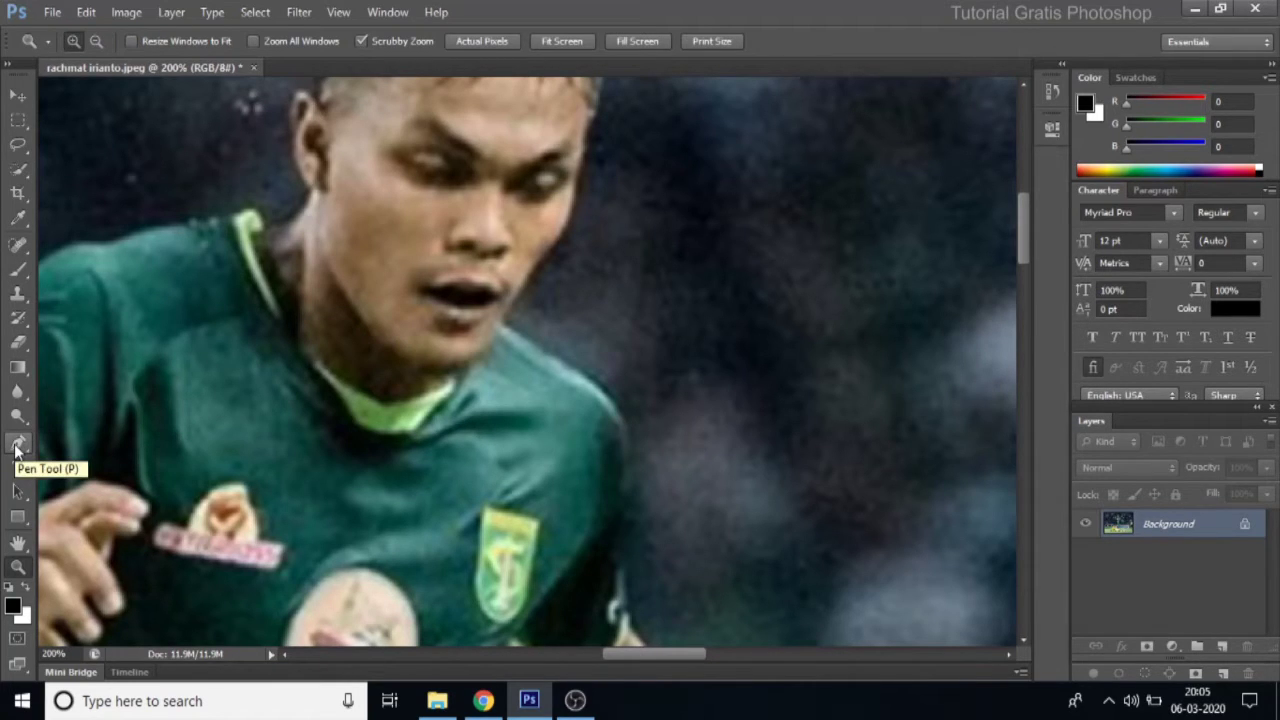
click(16, 445)
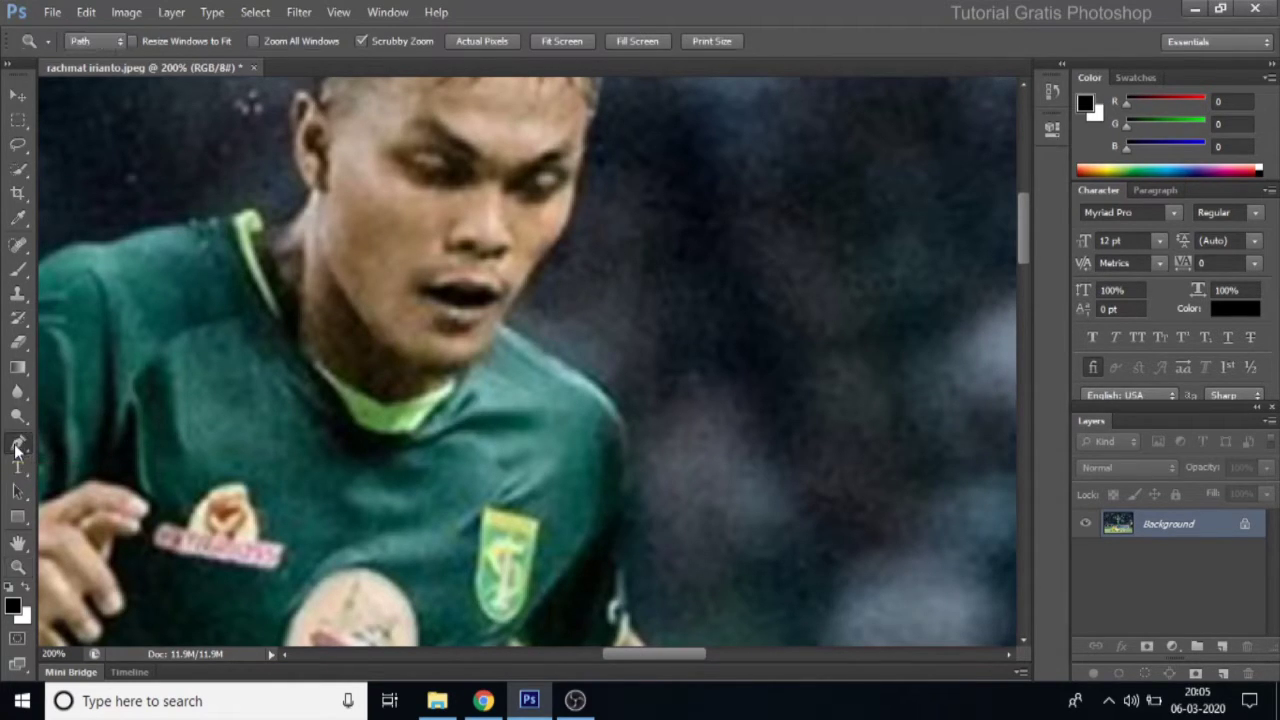
click(503, 329)
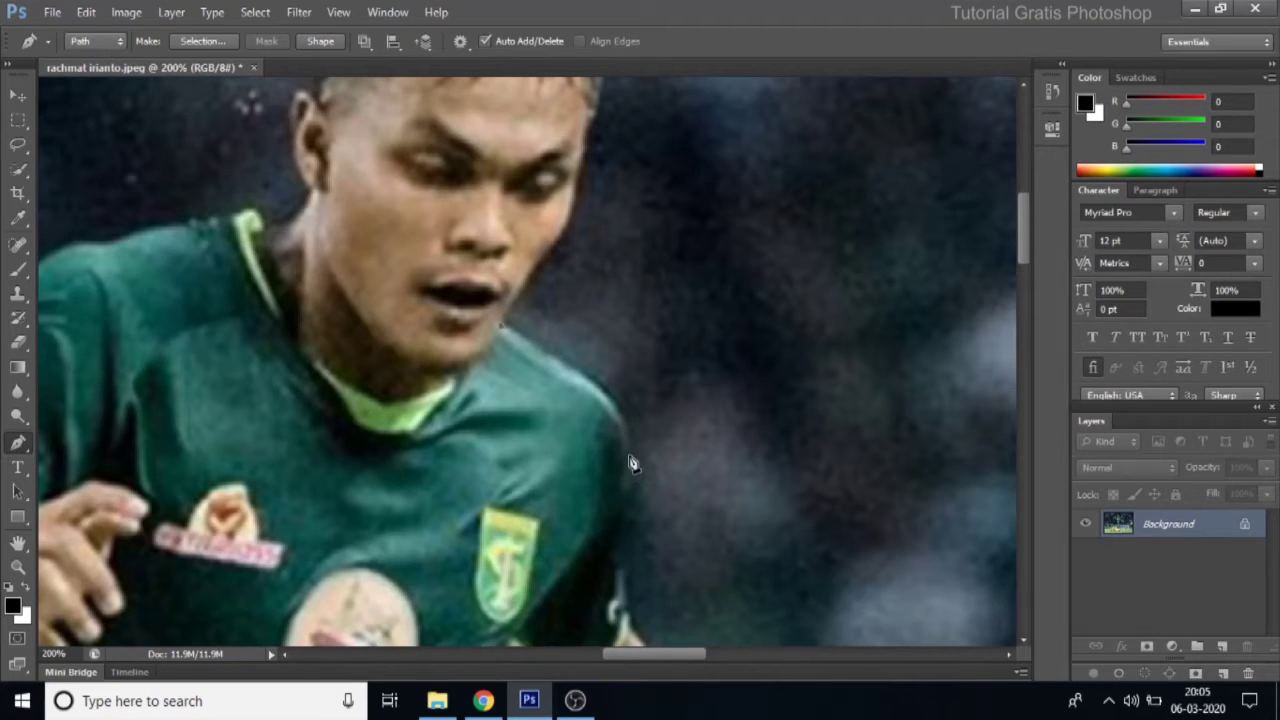
drag(630, 457, 626, 535)
drag(625, 535, 625, 521)
drag(655, 573, 585, 387)
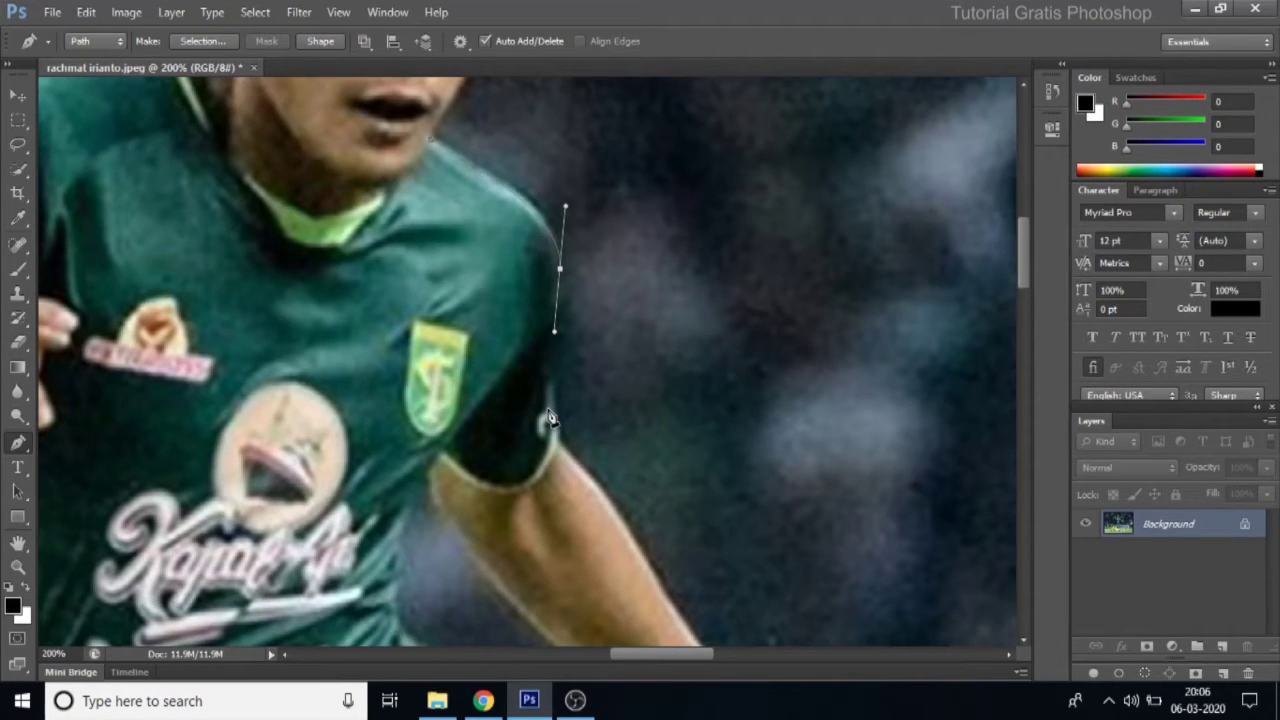
click(549, 420)
drag(550, 422, 553, 441)
Step: Extend the Pen path down the outer arm to the wrist and along the finger
drag(623, 471, 514, 260)
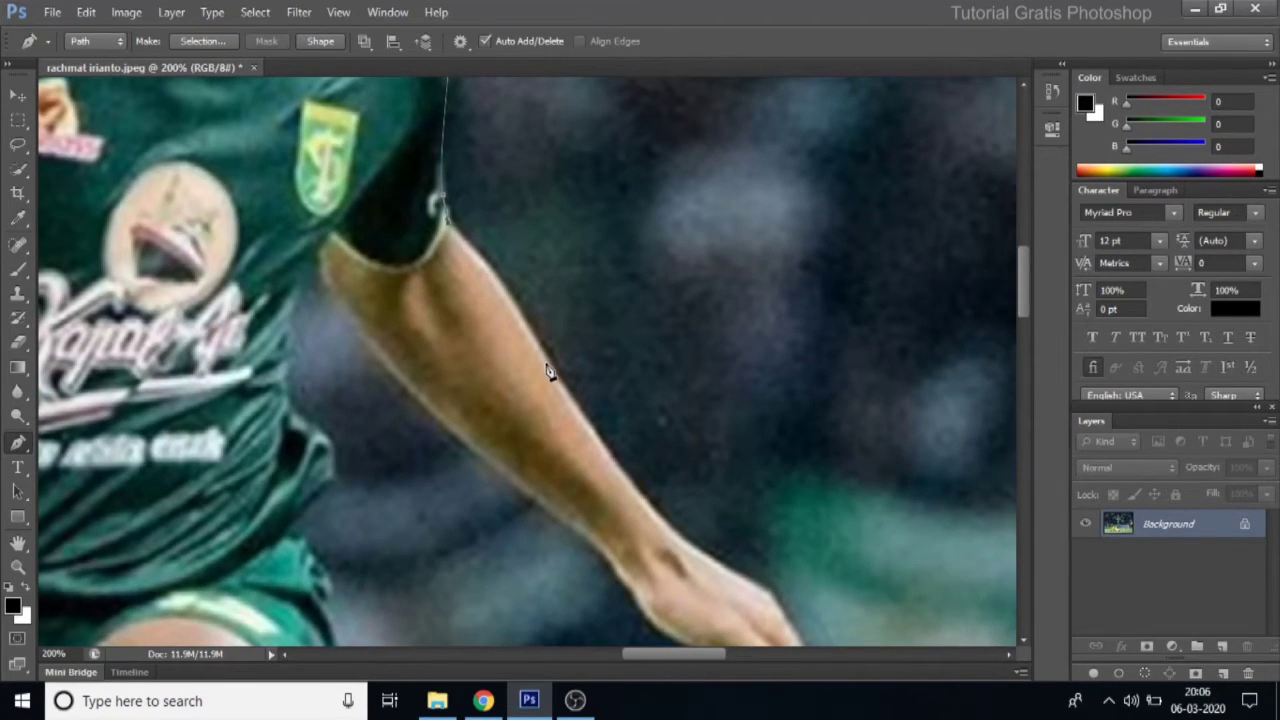
click(549, 362)
click(580, 418)
drag(580, 420, 405, 271)
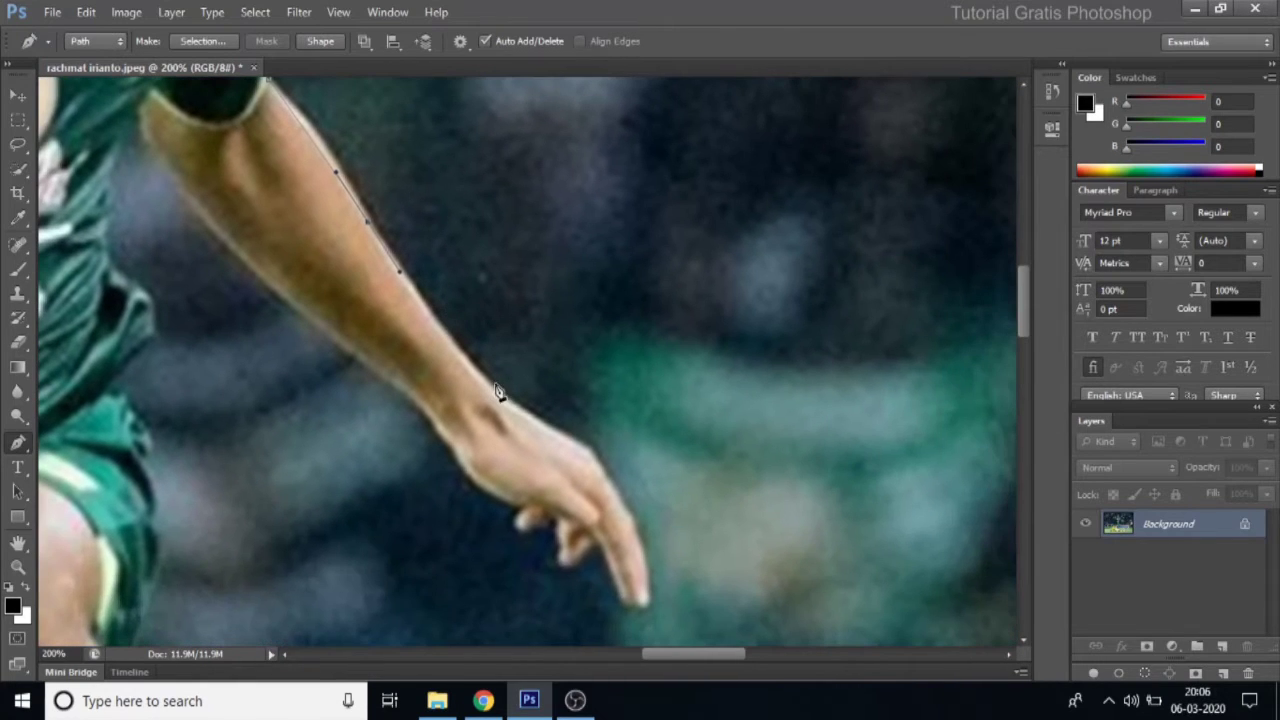
click(548, 429)
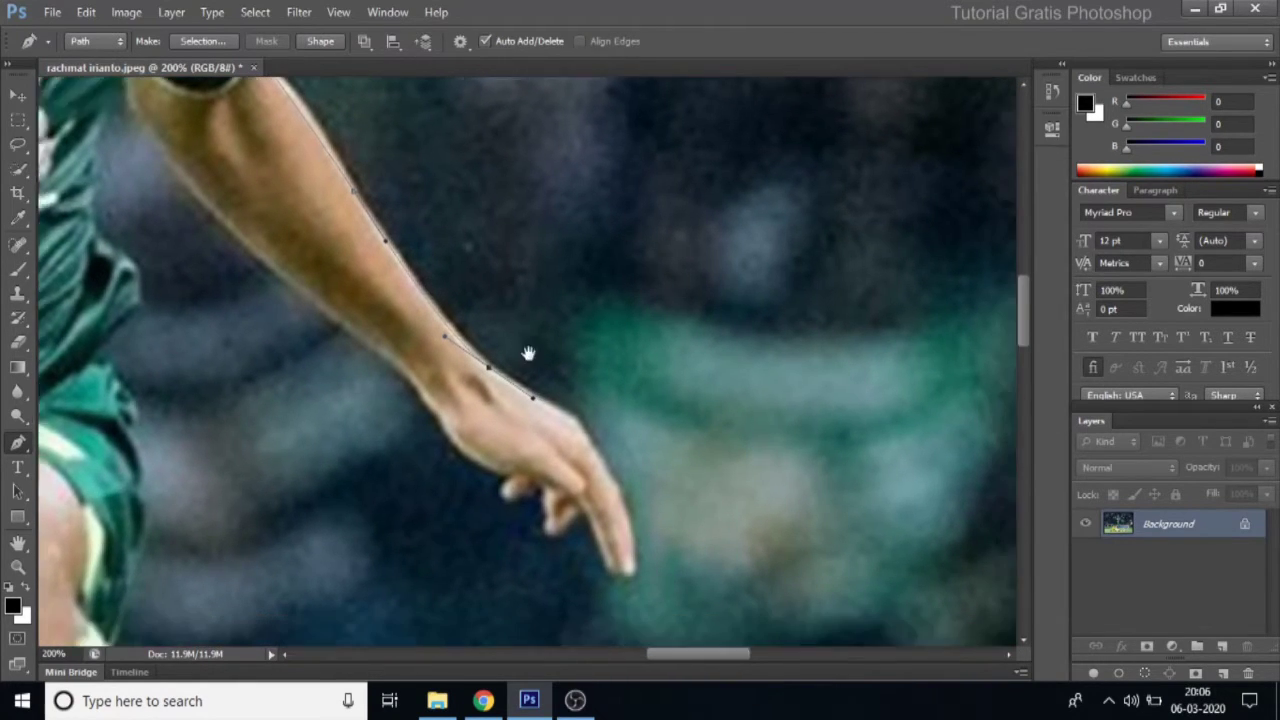
scroll(534, 360, down, 3)
click(534, 345)
click(555, 382)
mouse_move(566, 430)
mouse_down()
mouse_move(556, 330)
mouse_move(566, 377)
mouse_up()
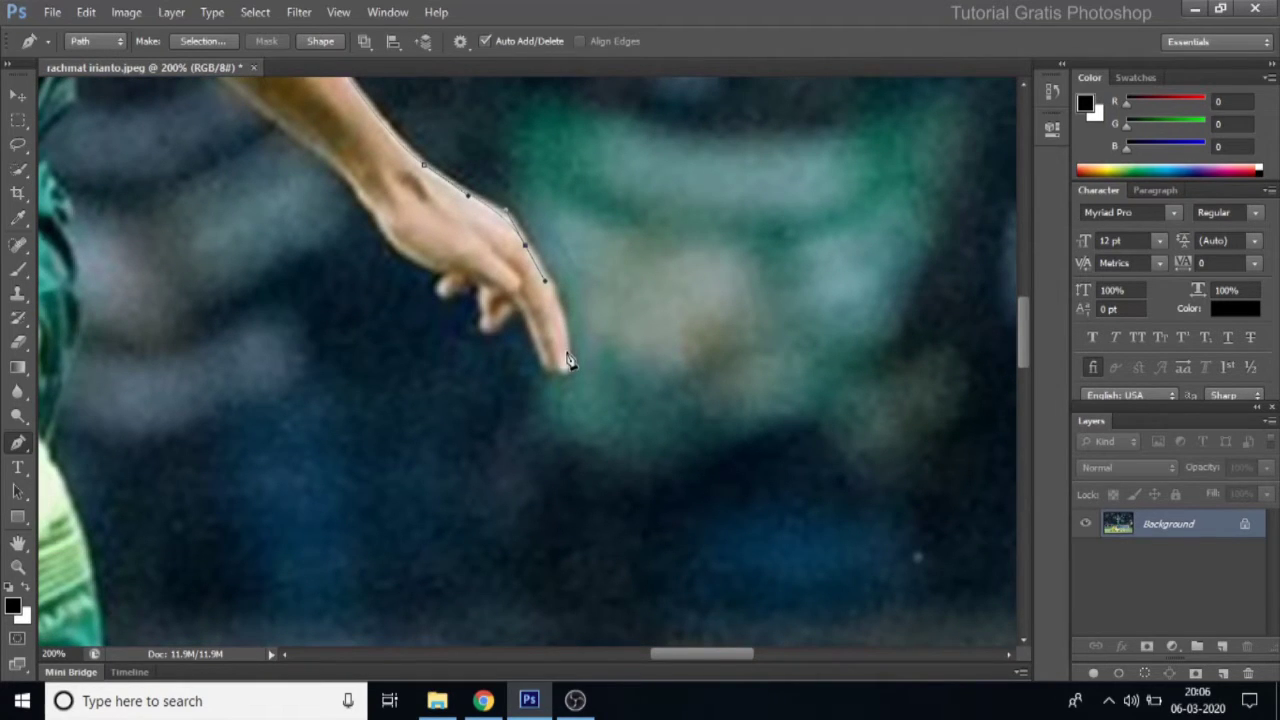
click(552, 372)
Step: Shape the curve around the fingertip and knuckle, then trace up the inner forearm to the shirt
mouse_move(510, 317)
mouse_down()
mouse_move(510, 328)
mouse_move(510, 298)
mouse_up()
drag(514, 300, 508, 318)
mouse_move(507, 318)
mouse_down()
mouse_move(481, 338)
mouse_move(480, 323)
mouse_up()
mouse_move(464, 290)
mouse_down()
mouse_move(440, 292)
mouse_move(629, 393)
mouse_up()
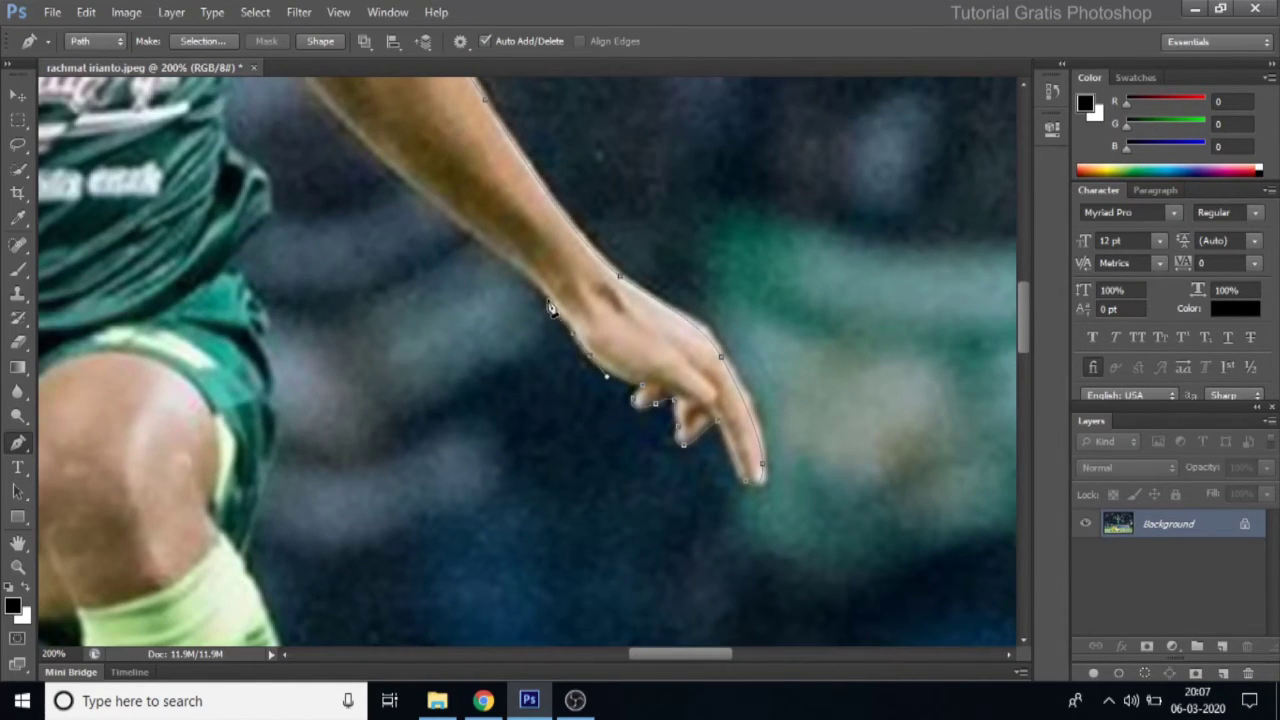
drag(500, 285, 596, 455)
drag(537, 400, 551, 414)
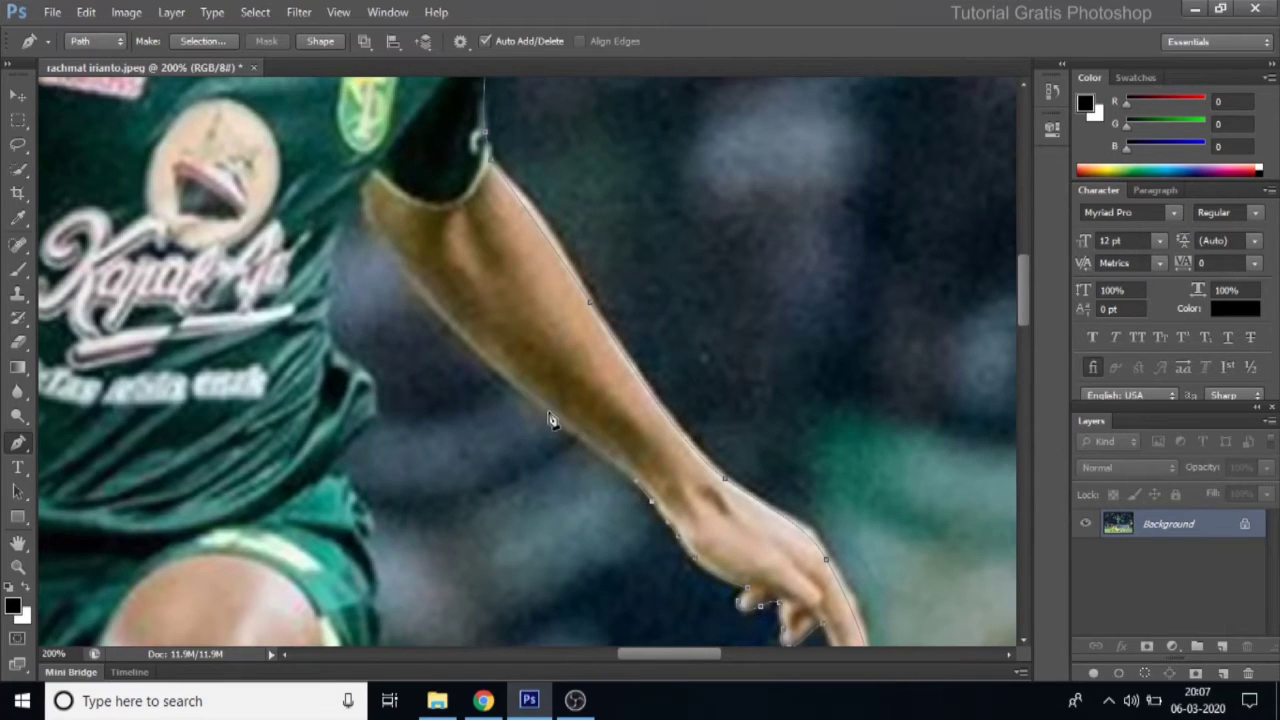
mouse_move(466, 323)
mouse_down()
mouse_move(500, 420)
mouse_move(455, 370)
mouse_up()
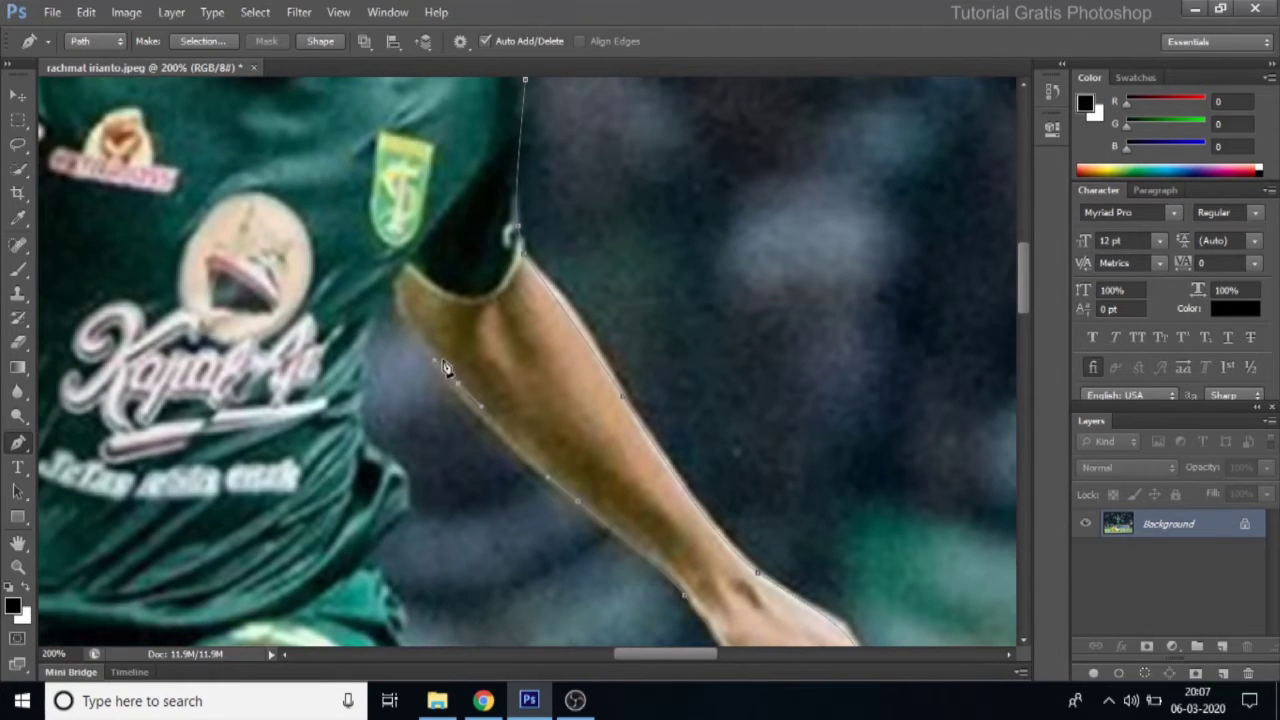
scroll(385, 330, down, 3)
click(378, 270)
Step: Continue the path down the shirt edge and the outer edge of the leg
click(395, 320)
scroll(409, 348, down, 2)
click(423, 313)
click(399, 354)
scroll(415, 345, down, 3)
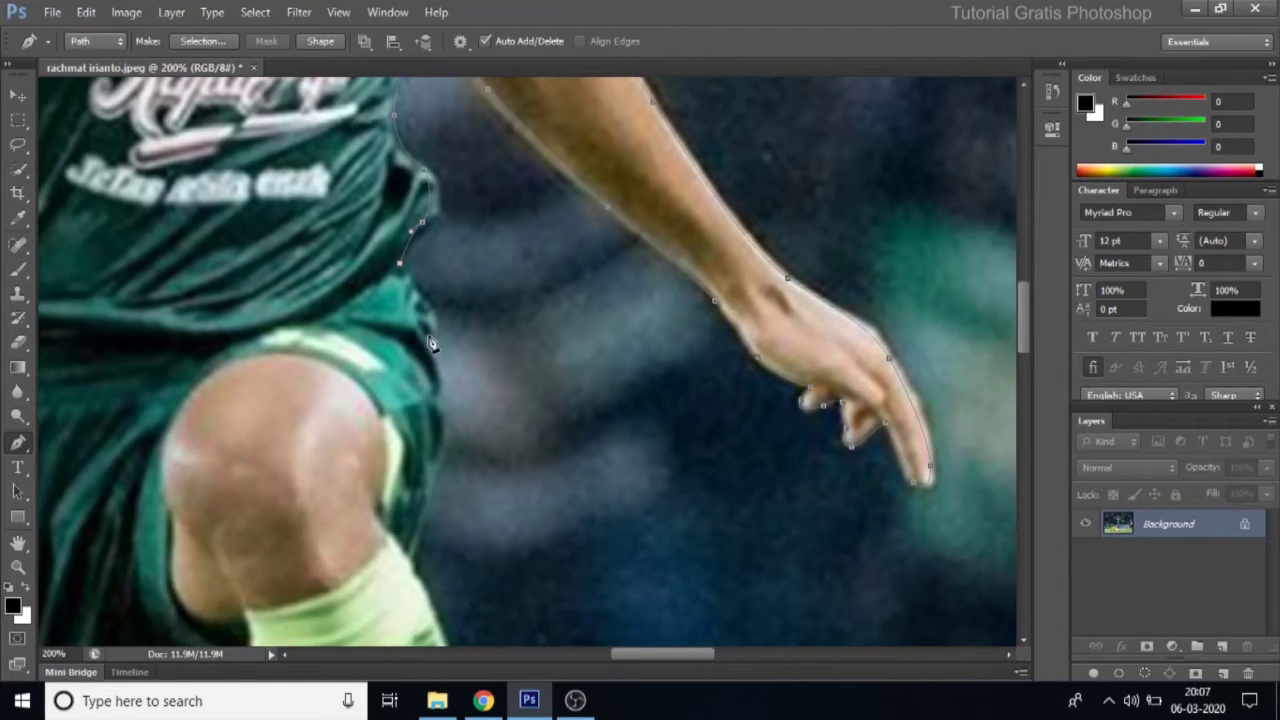
scroll(438, 382, down, 1)
drag(442, 432, 440, 335)
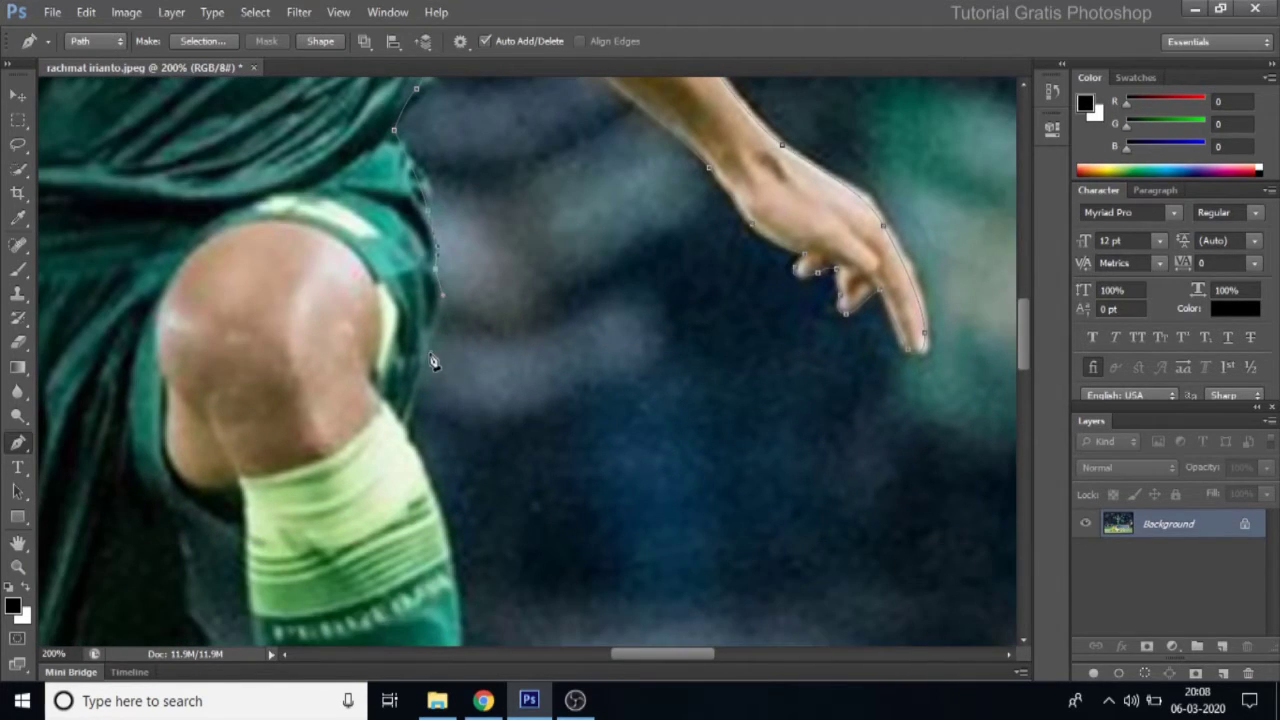
click(432, 340)
click(422, 368)
click(406, 400)
Step: Trace down the sock to where it meets the boot and along the boot top
drag(406, 400, 407, 303)
click(420, 372)
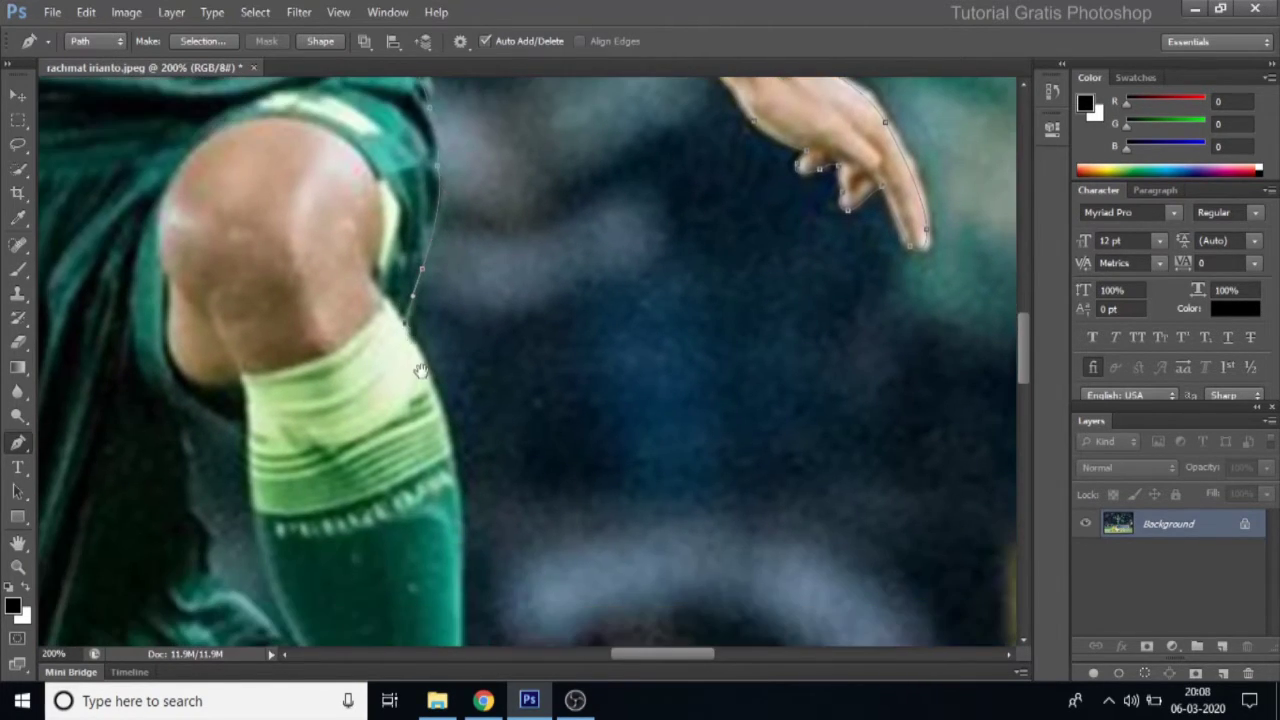
scroll(425, 360, down, 2)
click(436, 517)
scroll(432, 353, down, 5)
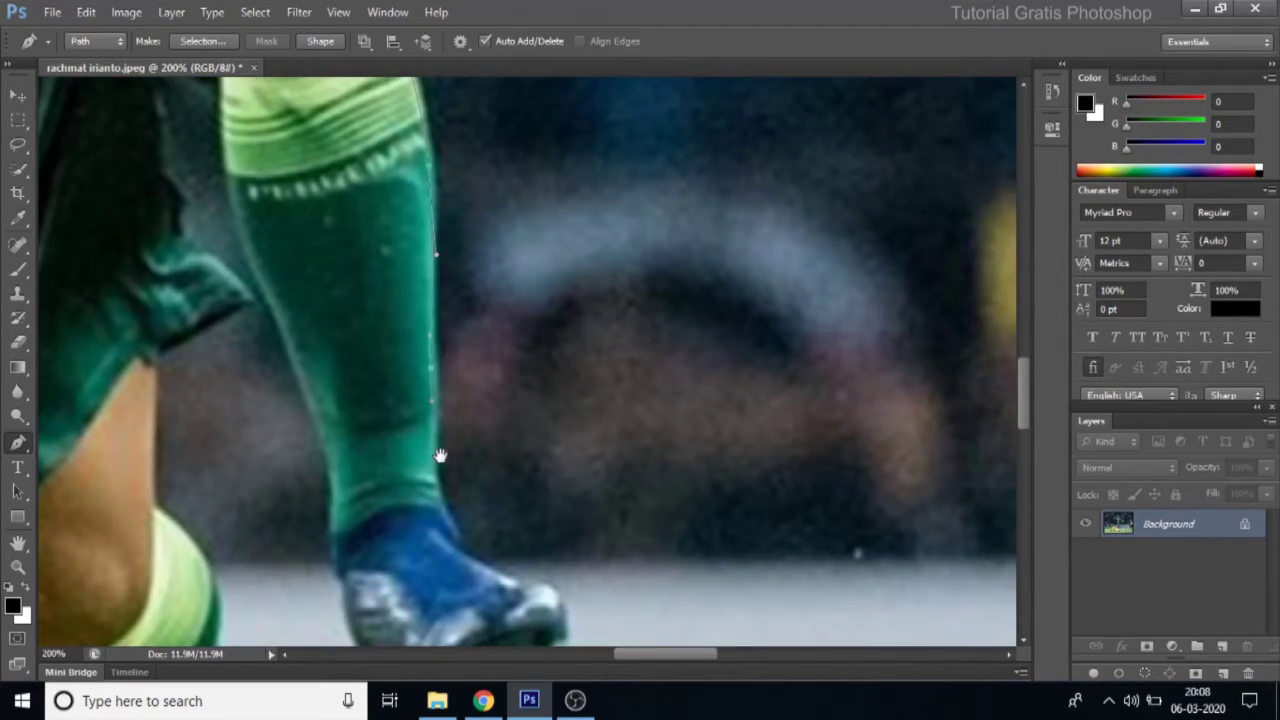
scroll(434, 390, down, 3)
click(424, 356)
click(454, 402)
click(548, 460)
Step: Trace along the boot's cleats and up the back edge of the heel
scroll(548, 460, down, 2)
click(541, 406)
click(519, 418)
click(503, 410)
click(489, 428)
click(452, 445)
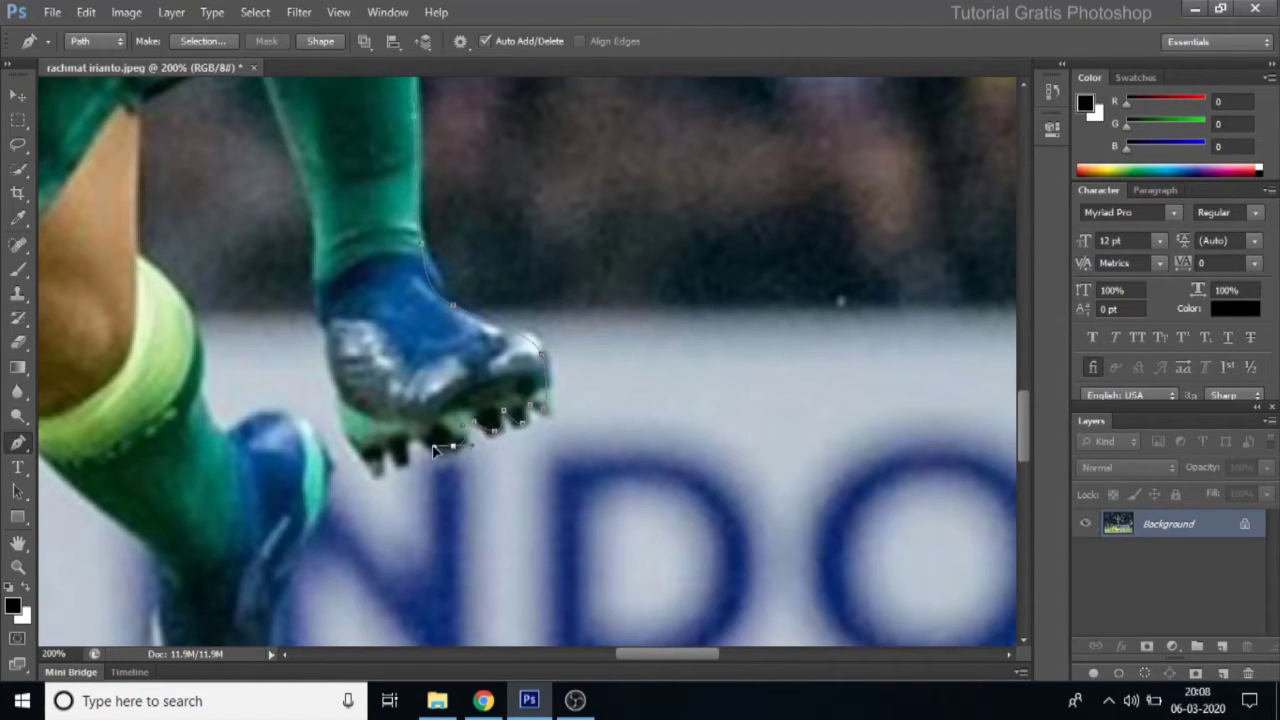
drag(443, 443, 483, 415)
click(447, 410)
click(425, 420)
click(405, 422)
drag(405, 422, 434, 490)
click(398, 366)
click(388, 318)
drag(397, 289, 389, 343)
Step: Extend the path up the back of the sock and calf to the shorts' edge
scroll(367, 316, up, 3)
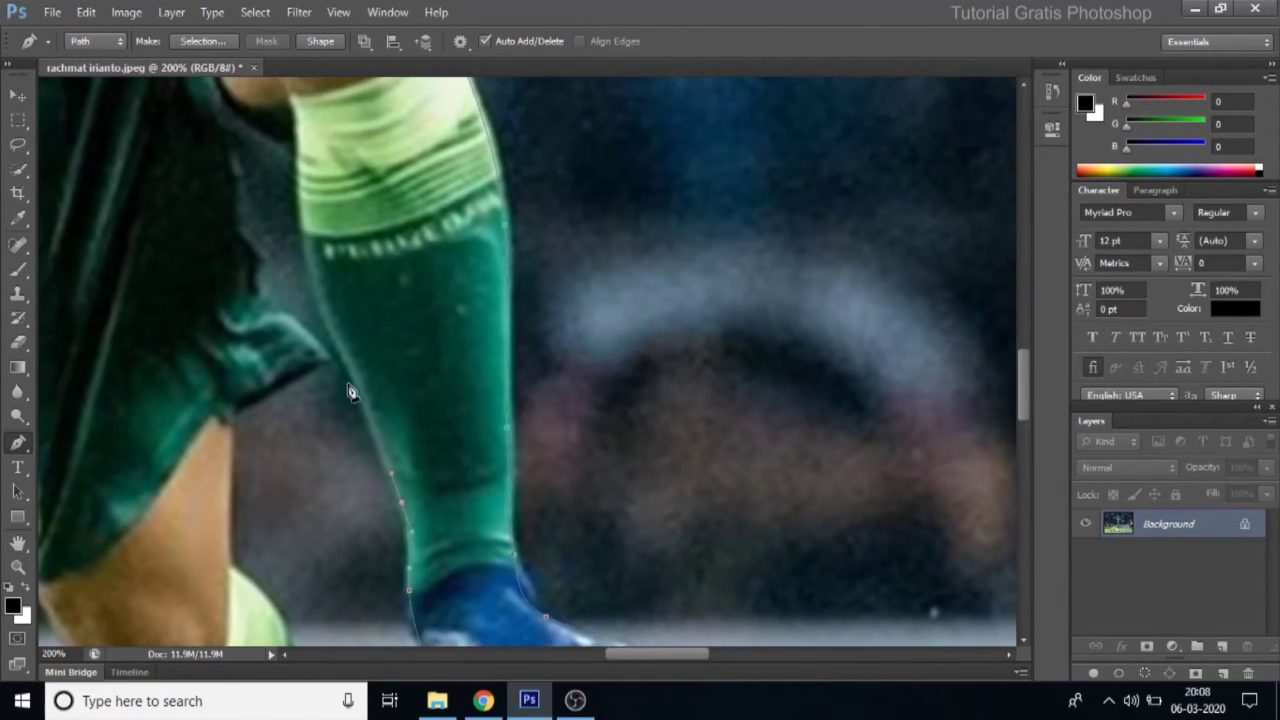
scroll(337, 349, up, 2)
scroll(357, 380, up, 1)
drag(335, 377, 337, 311)
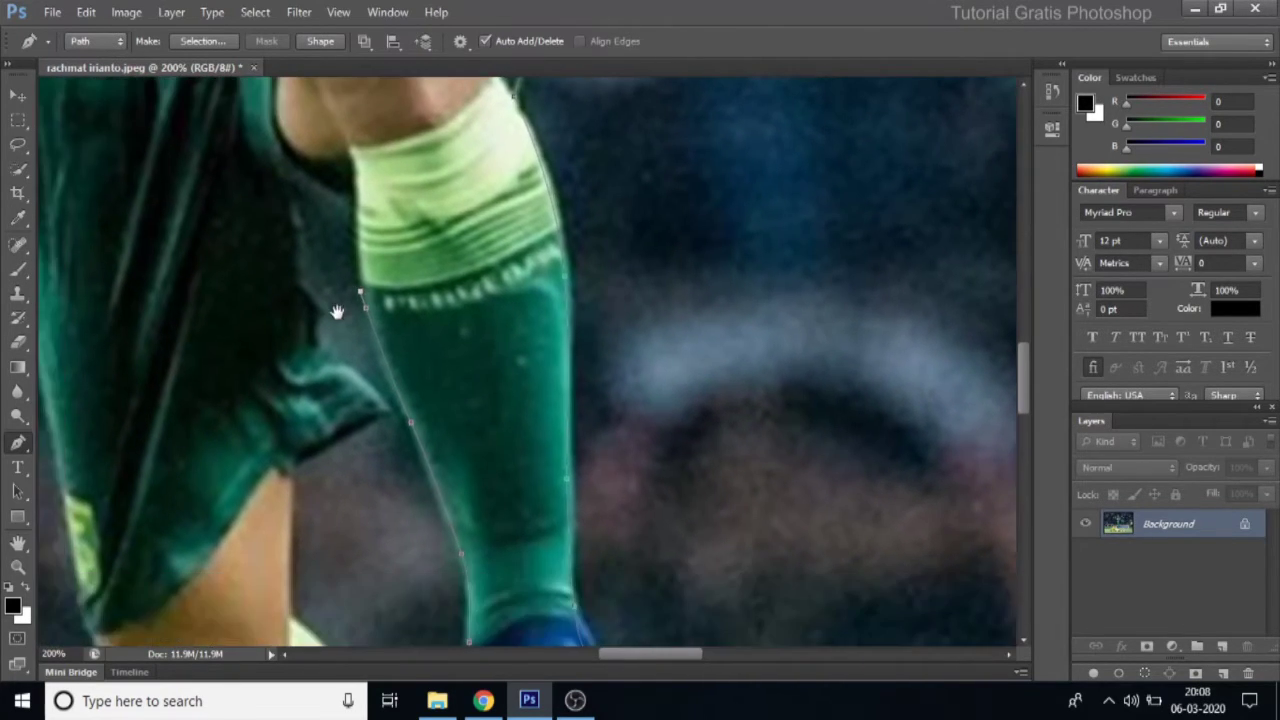
click(325, 319)
scroll(343, 371, down, 2)
click(380, 308)
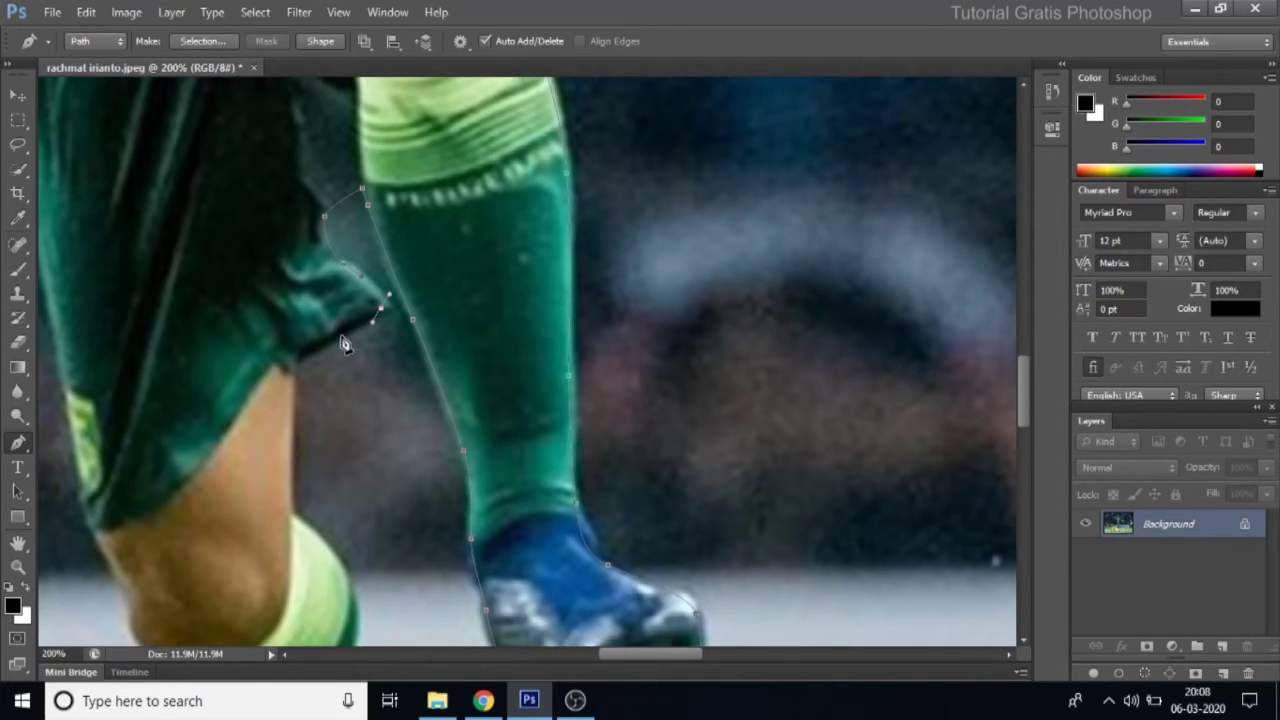
scroll(329, 277, down, 5)
scroll(334, 271, down, 1)
click(405, 242)
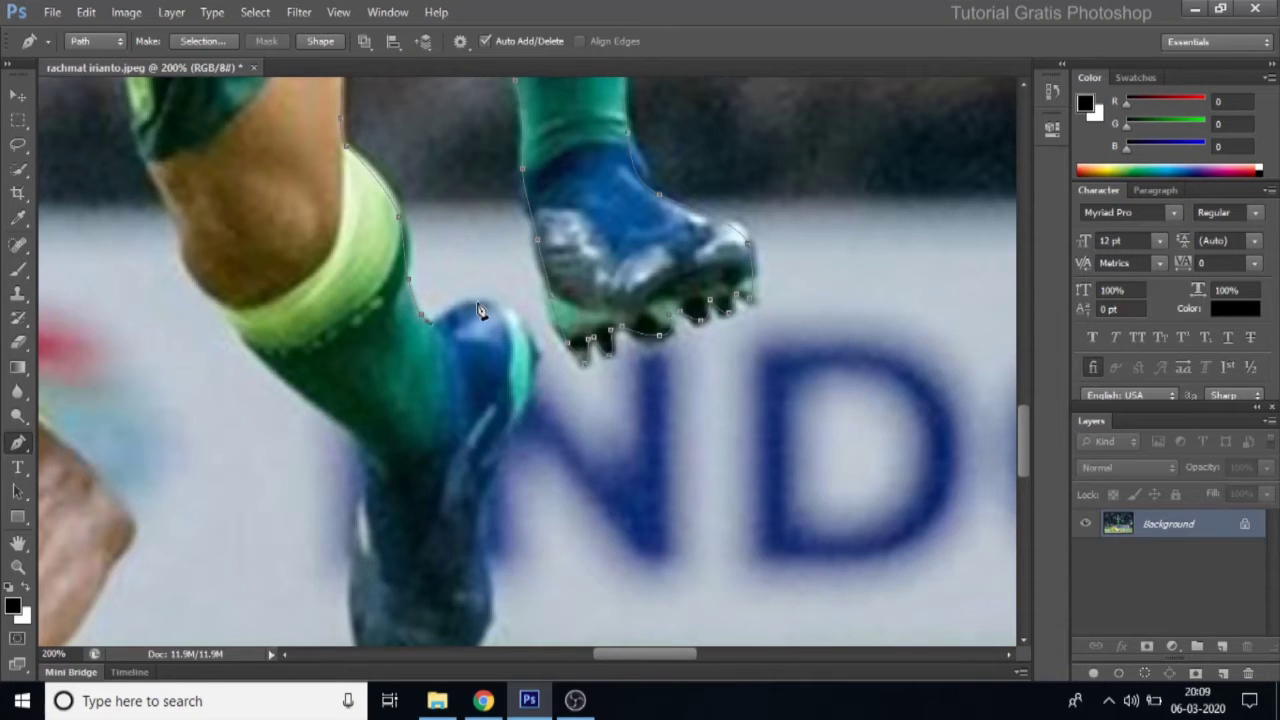
Step: Trace around the other boot's right edge, bottom and left side back to the sock
scroll(502, 310, down, 4)
click(495, 240)
scroll(474, 337, down, 2)
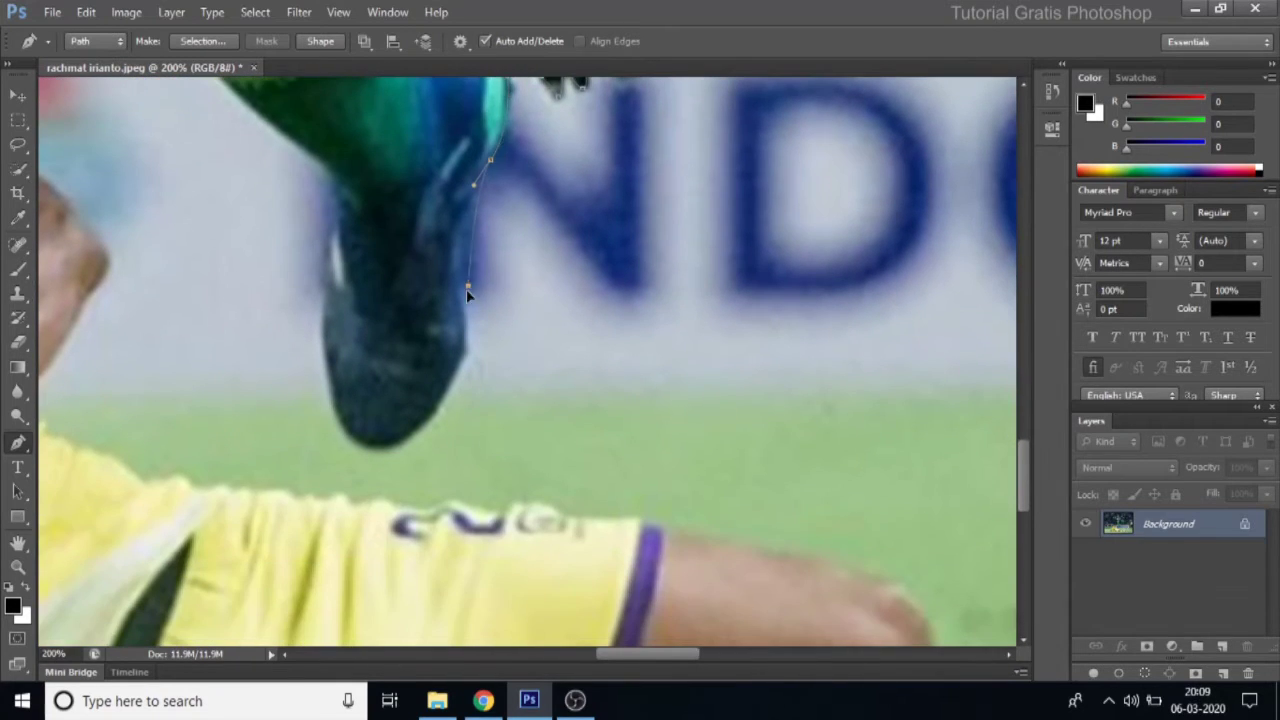
scroll(458, 345, down, 1)
click(446, 355)
drag(356, 352, 339, 315)
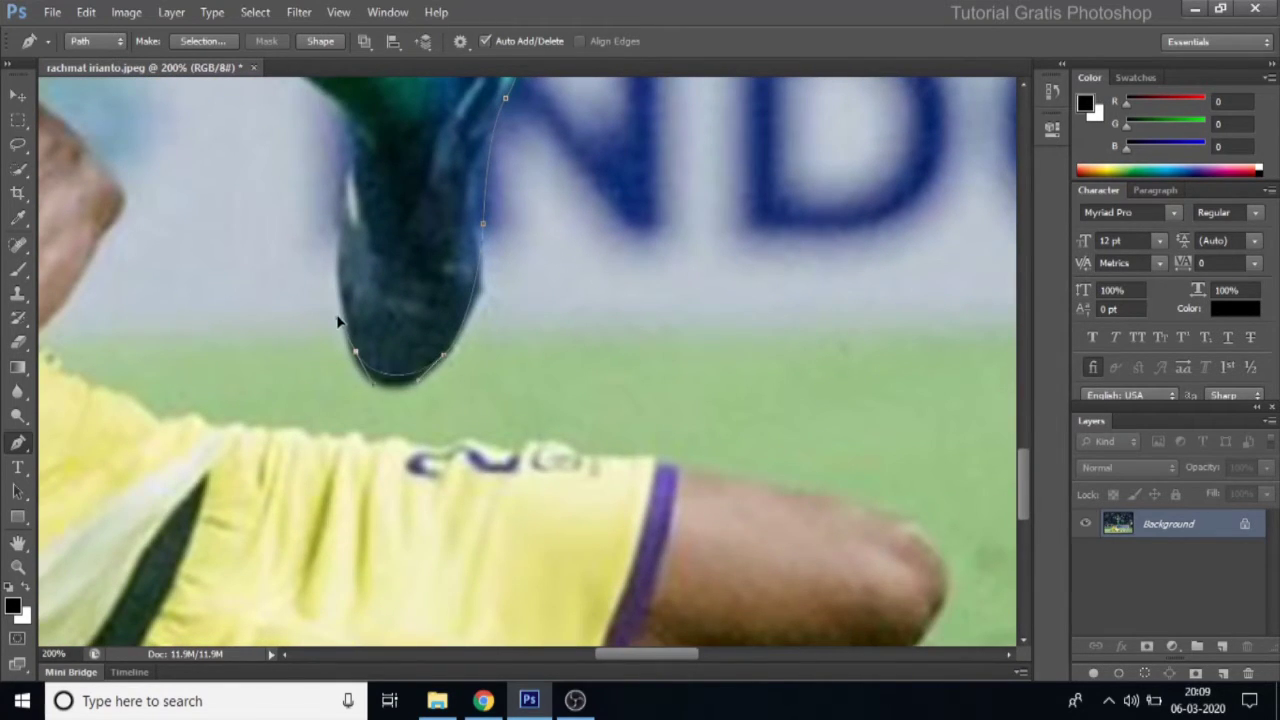
scroll(349, 310, up, 2)
click(362, 215)
scroll(352, 330, up, 2)
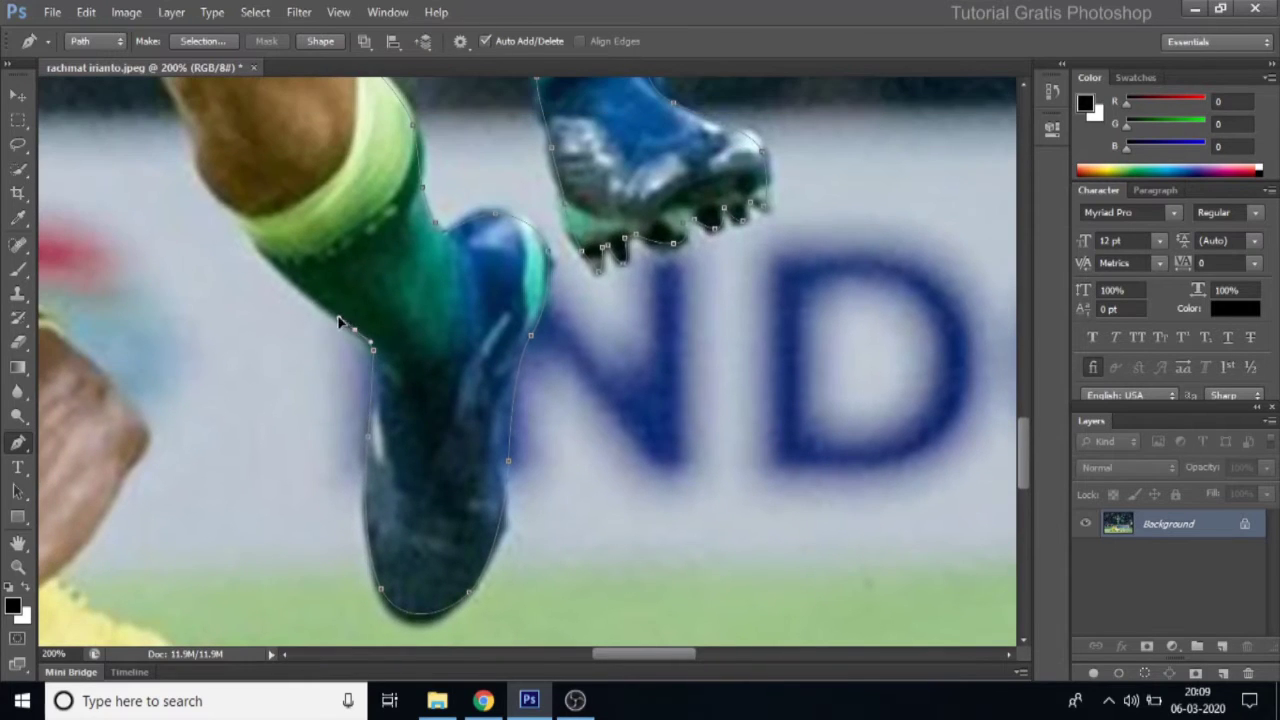
scroll(399, 473, up, 3)
click(385, 452)
Step: Pan up past the knee and shorts and place curved anchors along the far forearm
mouse_move(328, 395)
mouse_down()
mouse_move(358, 471)
mouse_move(343, 472)
mouse_up()
drag(330, 343, 325, 490)
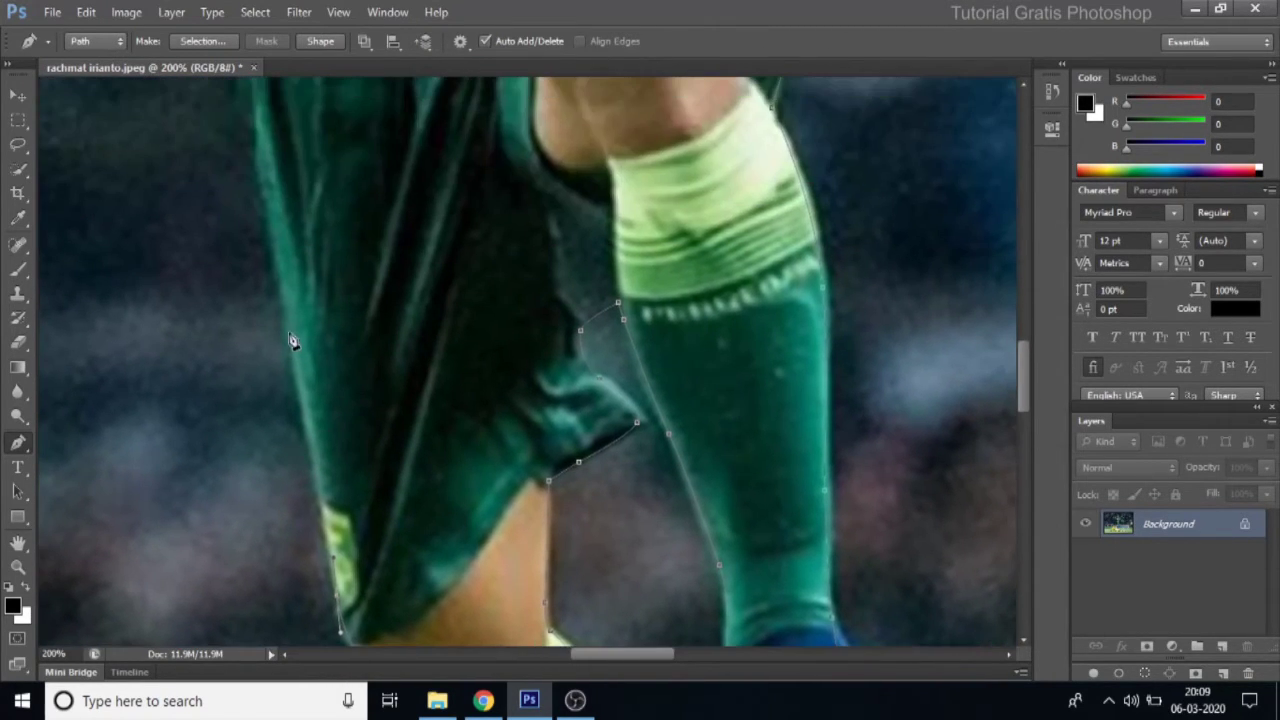
drag(274, 277, 330, 507)
mouse_move(338, 286)
mouse_down()
mouse_move(341, 346)
mouse_move(371, 357)
mouse_move(374, 457)
mouse_up()
mouse_move(374, 380)
mouse_down()
mouse_move(374, 423)
mouse_move(355, 450)
mouse_up()
mouse_move(380, 300)
mouse_down()
mouse_move(385, 400)
mouse_move(510, 438)
mouse_up()
click(512, 432)
click(392, 497)
click(343, 509)
mouse_move(313, 437)
mouse_down()
mouse_move(320, 385)
mouse_move(316, 549)
mouse_up()
Step: Zoom in to 300% and add curved anchors over the collar and the neck below the ear
mouse_move(398, 391)
mouse_down()
mouse_move(370, 477)
mouse_move(357, 480)
mouse_up()
mouse_move(497, 363)
mouse_down()
mouse_move(390, 450)
mouse_move(459, 424)
mouse_up()
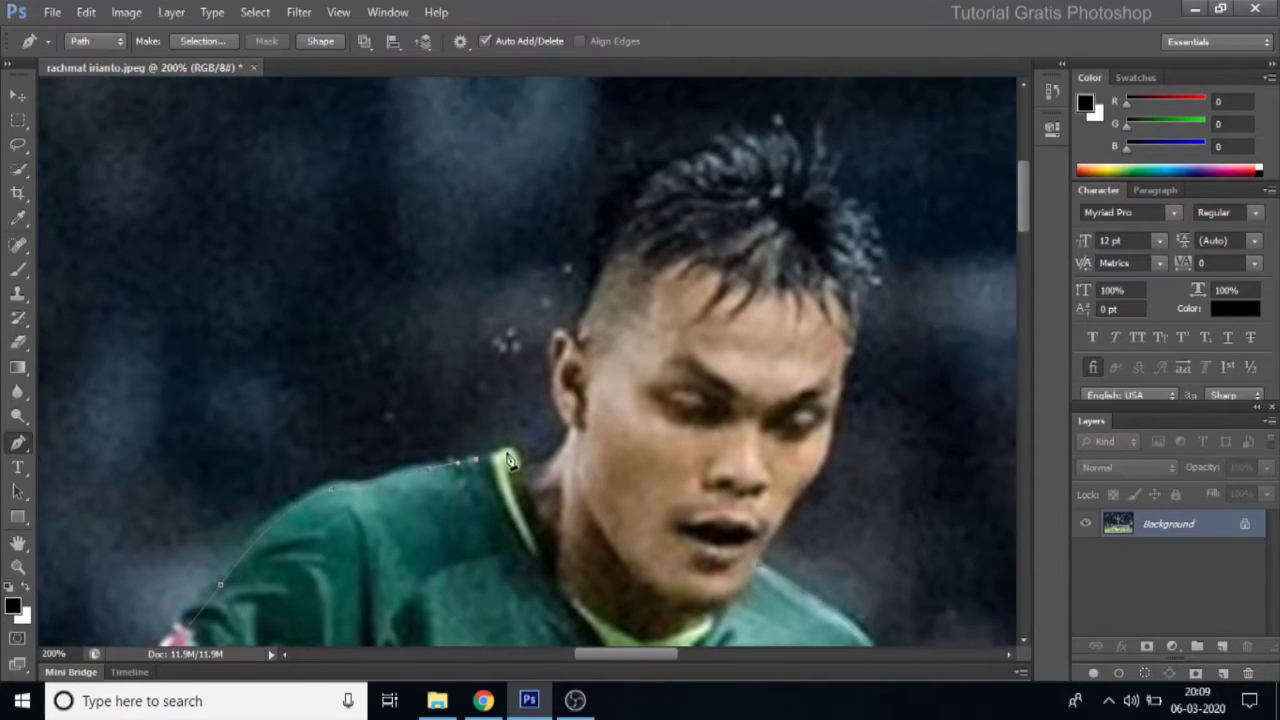
mouse_move(600, 392)
mouse_down()
mouse_move(515, 452)
mouse_move(558, 465)
mouse_up()
click(17, 568)
click(557, 454)
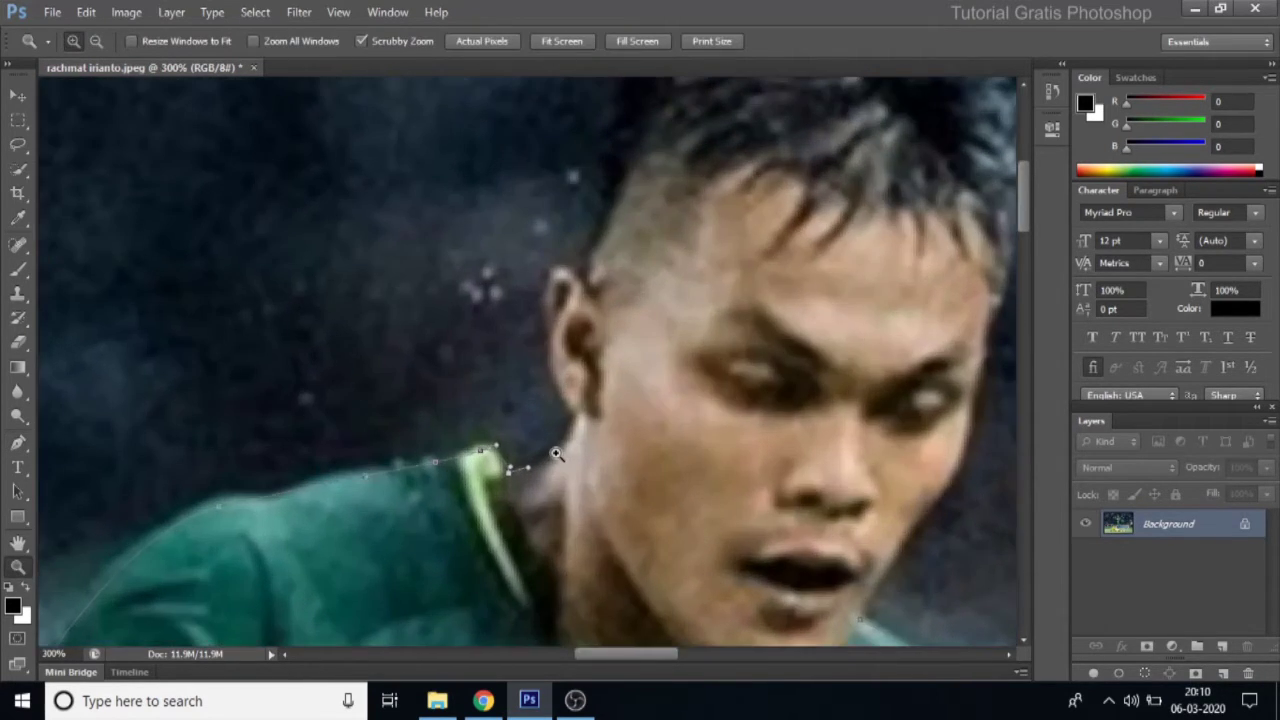
click(17, 443)
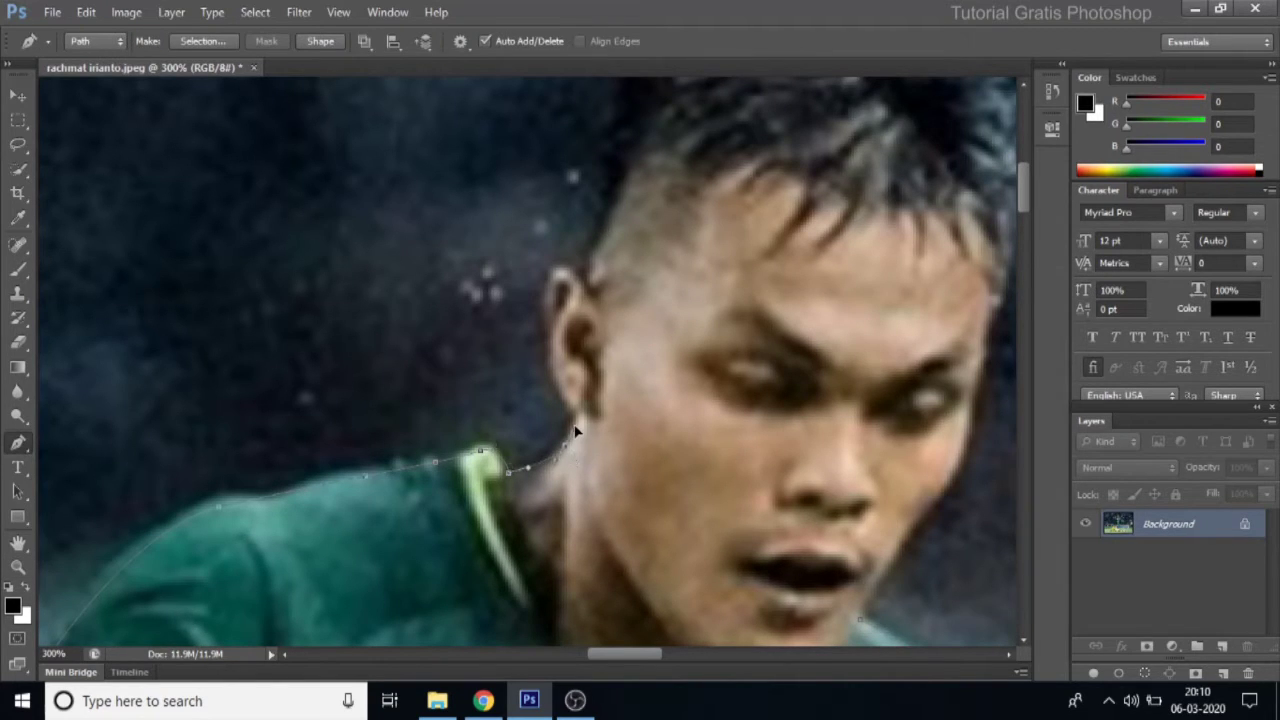
drag(576, 423, 537, 490)
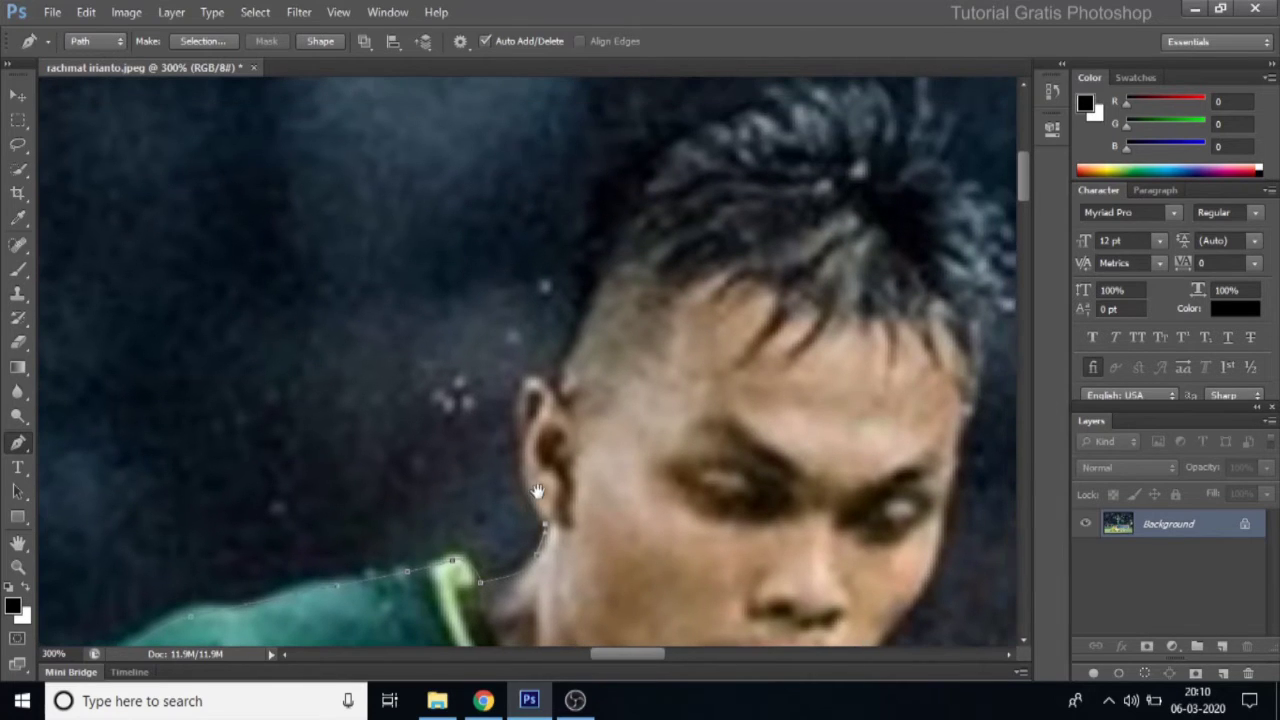
drag(516, 438, 510, 416)
Step: Trace around the ear, over the hair and down the face to the shoulder, finishing the path
mouse_move(556, 390)
mouse_down()
mouse_move(516, 501)
mouse_move(505, 493)
mouse_up()
click(468, 389)
click(463, 257)
drag(507, 187, 362, 343)
click(462, 290)
drag(673, 275, 746, 286)
drag(786, 323, 640, 228)
mouse_move(735, 322)
mouse_down()
mouse_move(743, 366)
mouse_move(726, 314)
mouse_up()
mouse_move(722, 396)
mouse_down()
mouse_move(696, 437)
mouse_move(683, 337)
mouse_up()
click(670, 380)
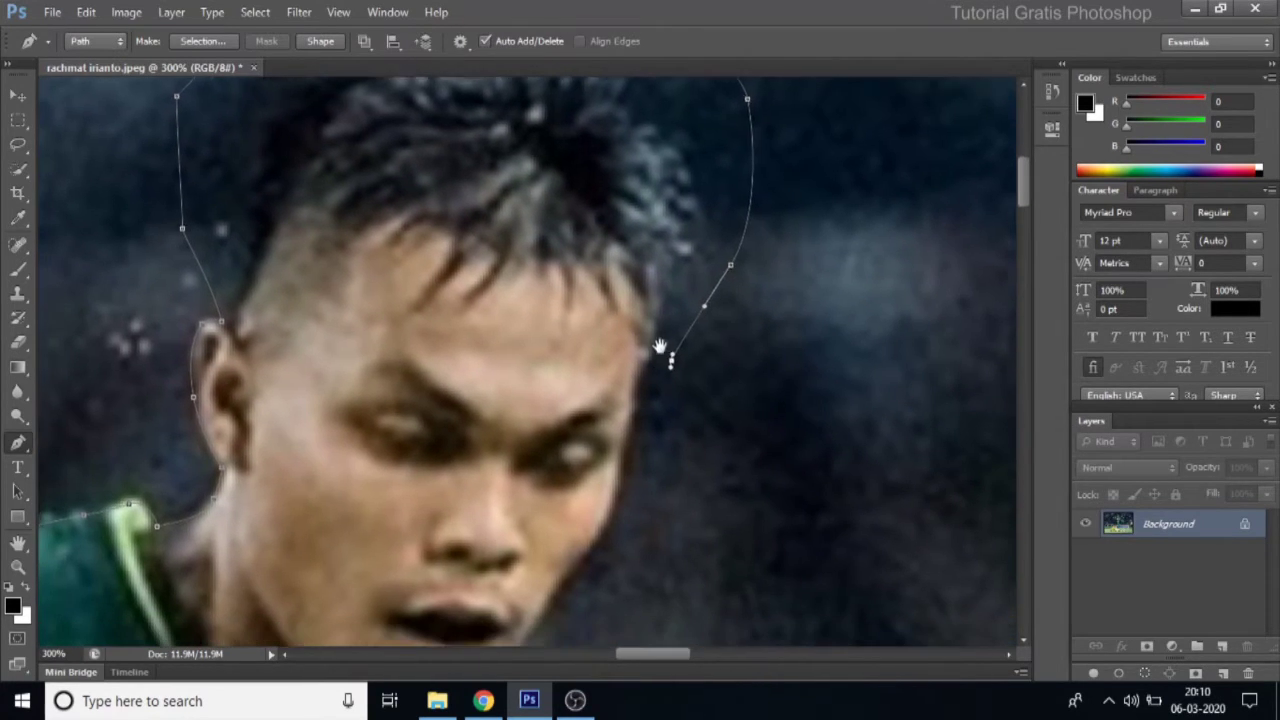
drag(660, 405, 666, 349)
drag(627, 432, 633, 352)
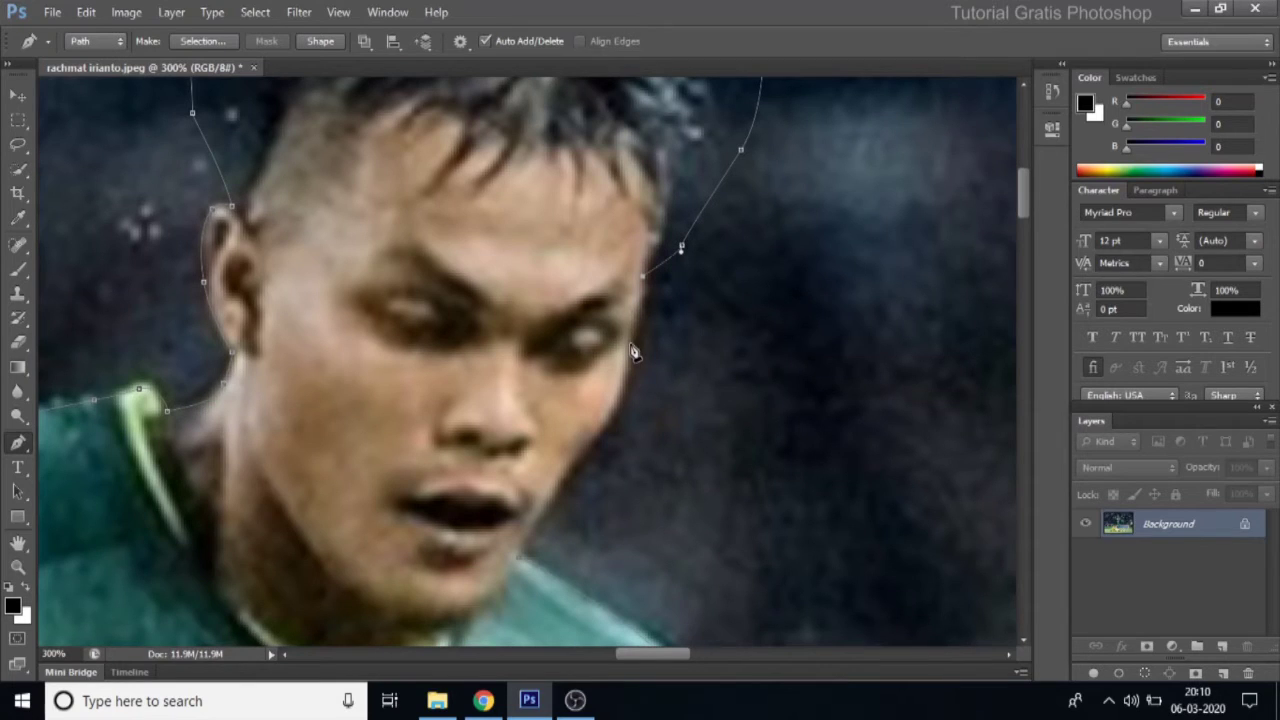
mouse_move(611, 394)
mouse_down()
mouse_move(617, 332)
mouse_move(577, 408)
mouse_move(561, 377)
mouse_up()
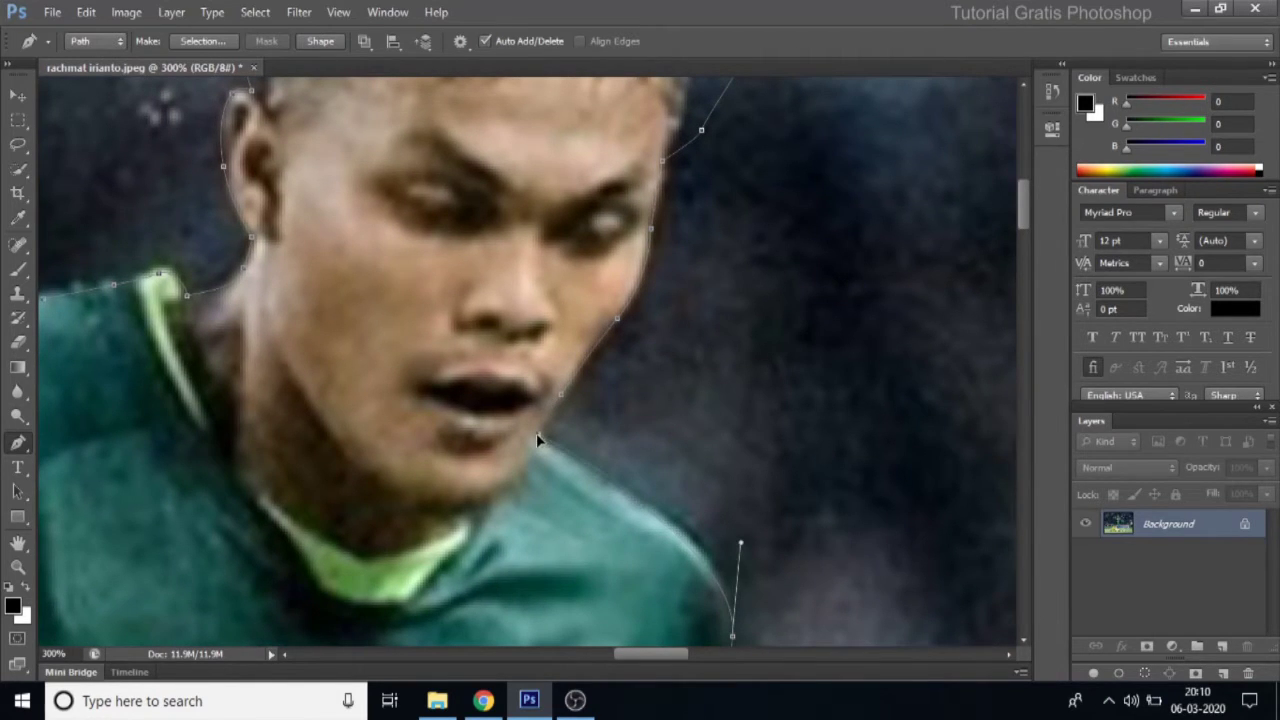
ctrl+click(537, 445)
Step: Convert the outline path into a selection with a 0.1 px feather, anti-aliased
right_click(465, 273)
click(523, 355)
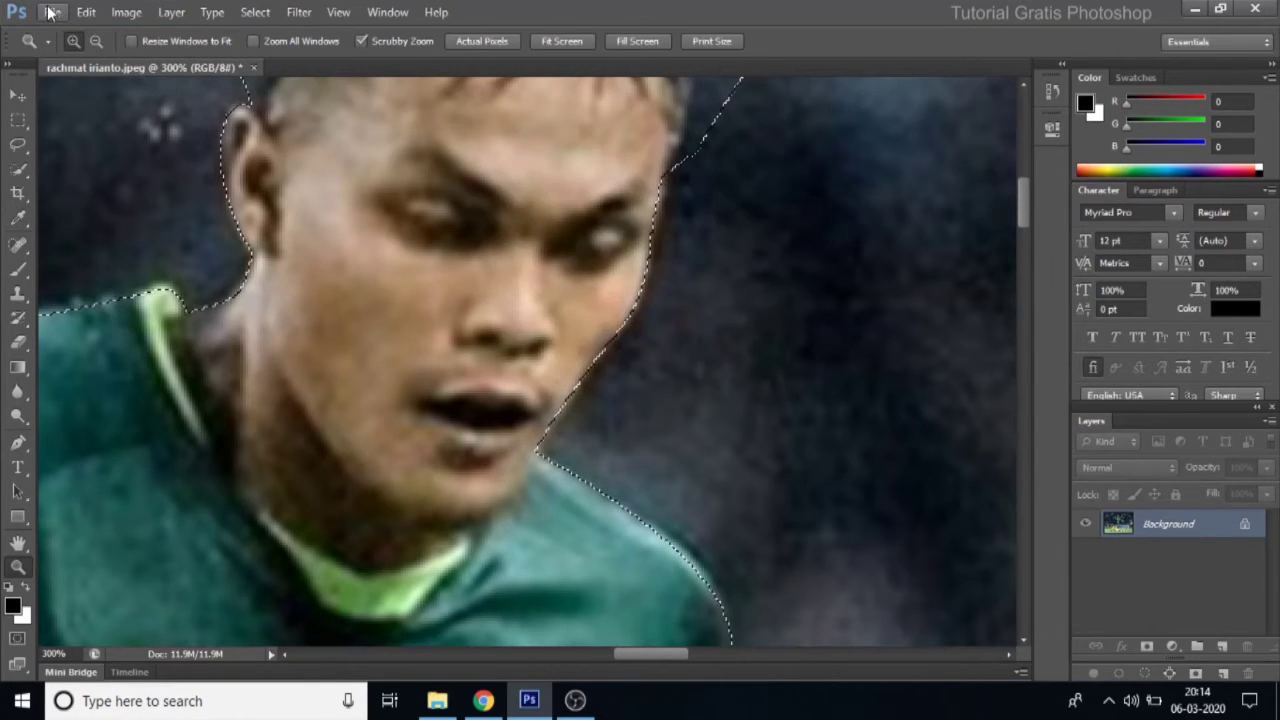
click(52, 12)
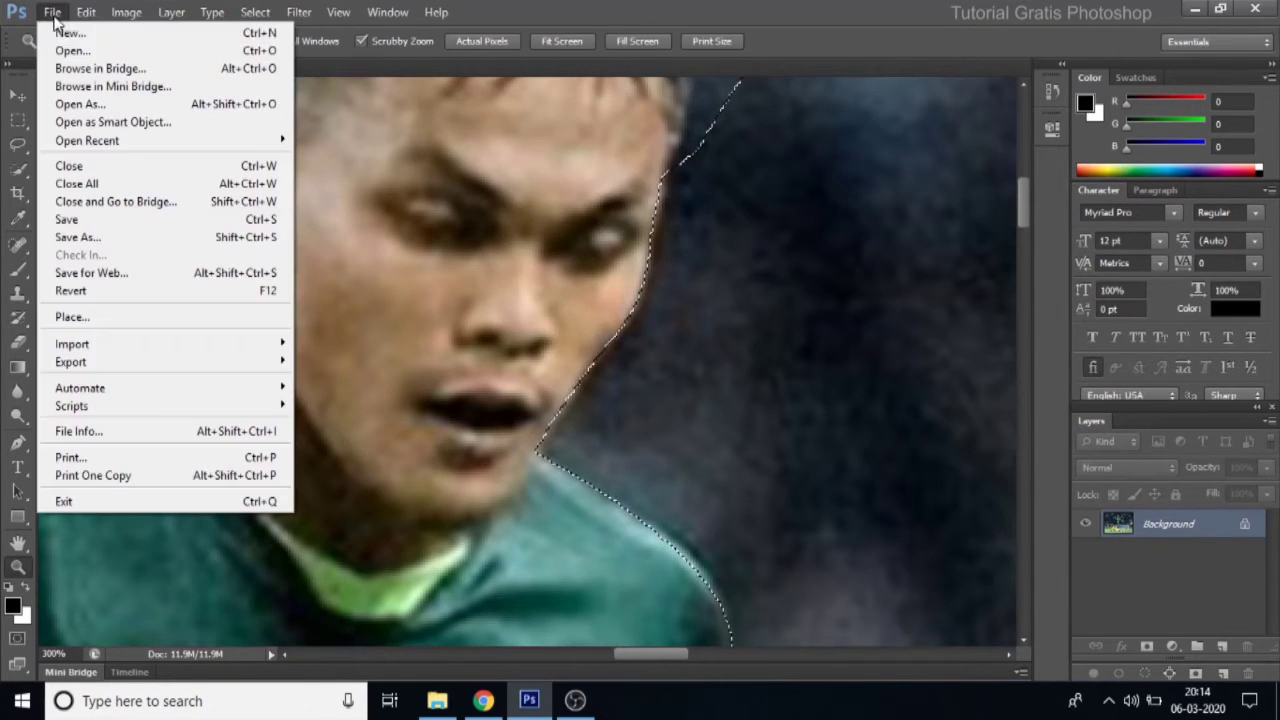
Step: Create a new white 15 × 15 cm RGB document at 300 pixels/inch
click(63, 35)
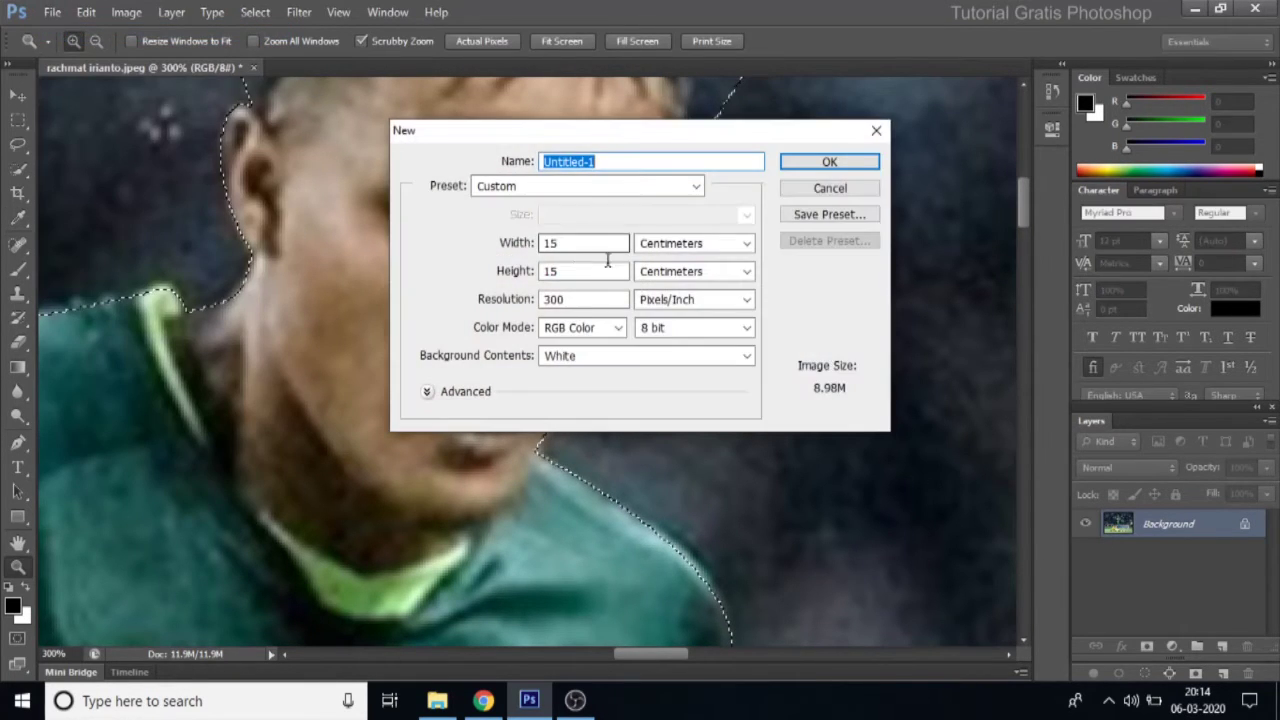
double_click(552, 243)
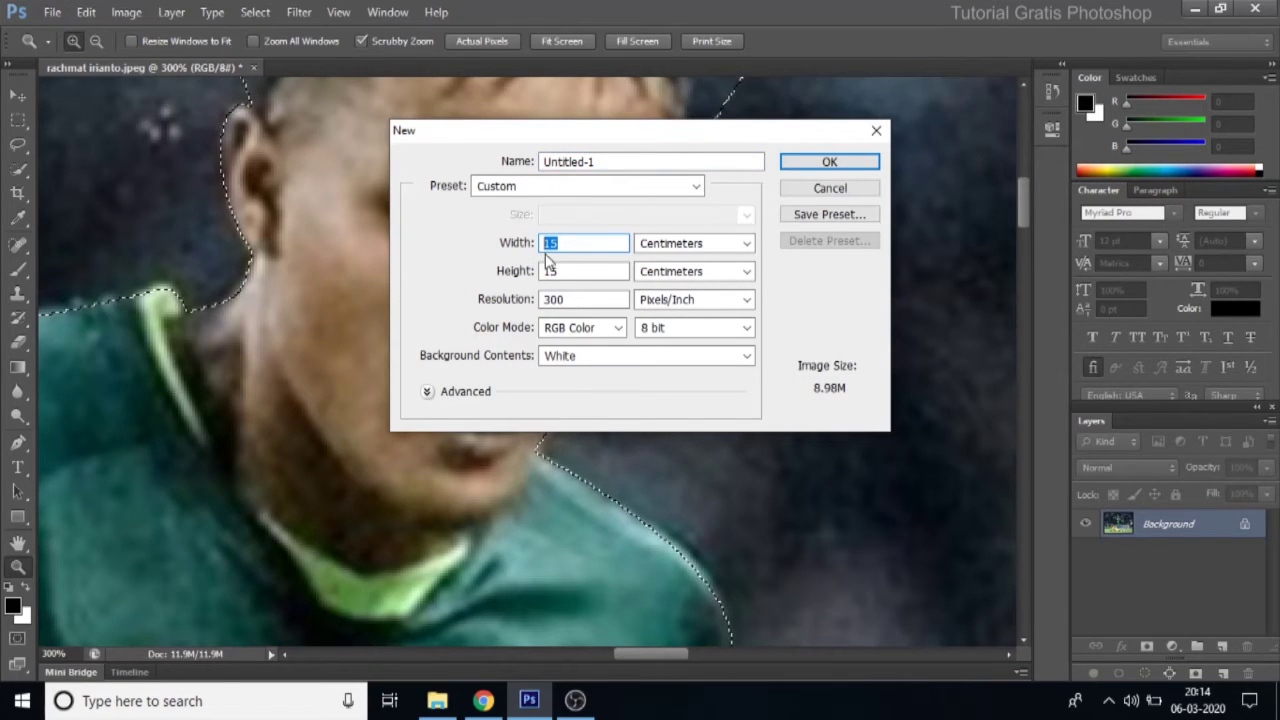
text(15)
double_click(568, 271)
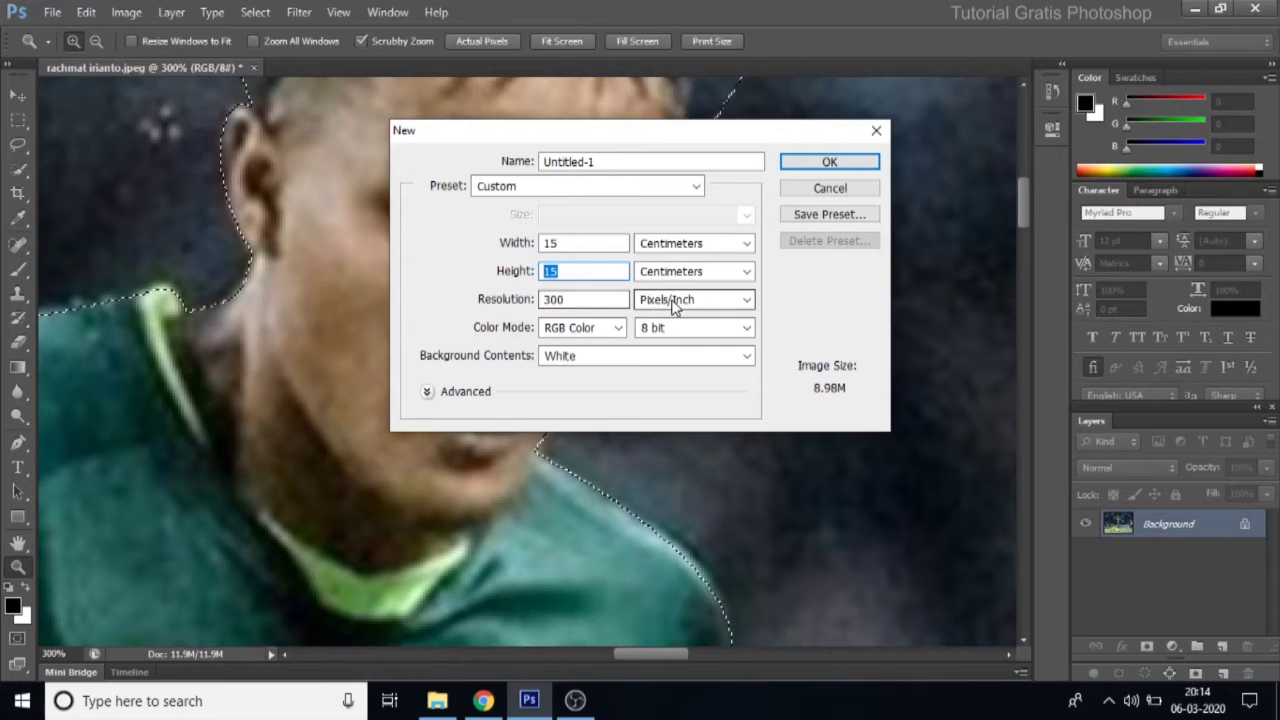
click(829, 162)
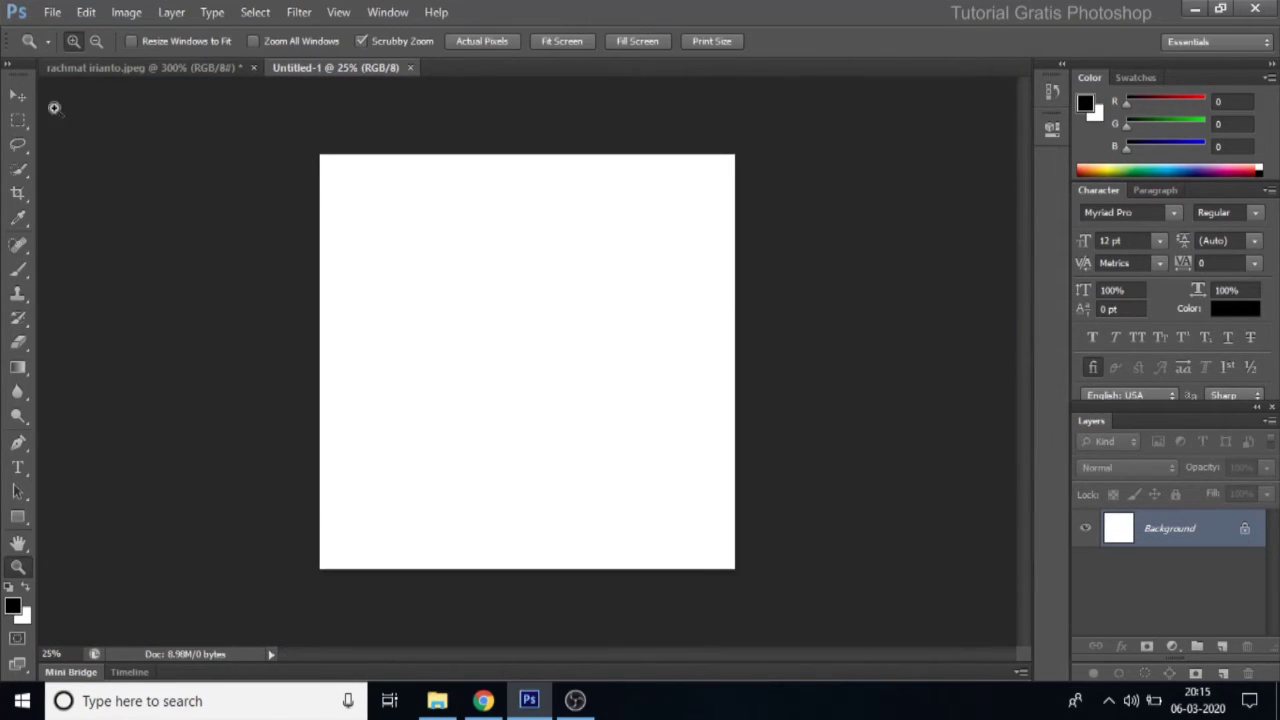
click(18, 95)
Step: Drag the cut-out player onto Untitled-1 as Layer 1 and scale it to about 110%
click(102, 70)
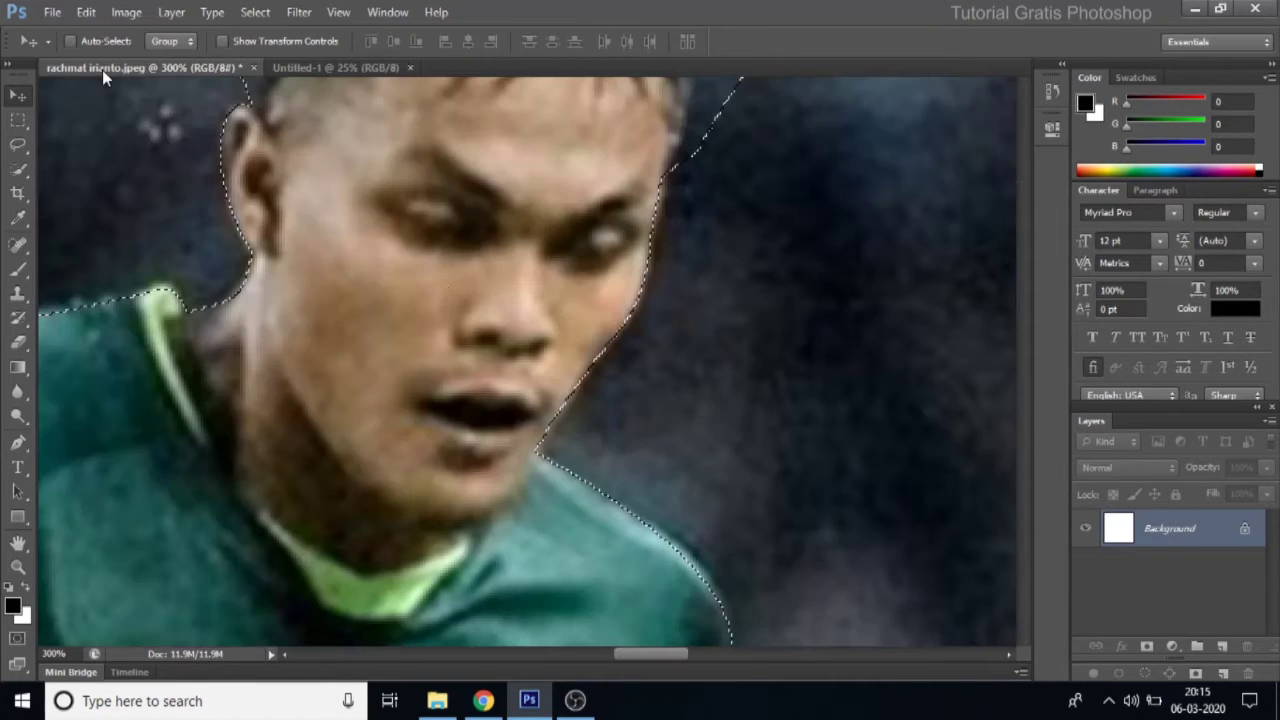
mouse_move(430, 263)
mouse_down()
mouse_move(325, 57)
mouse_move(474, 250)
mouse_up()
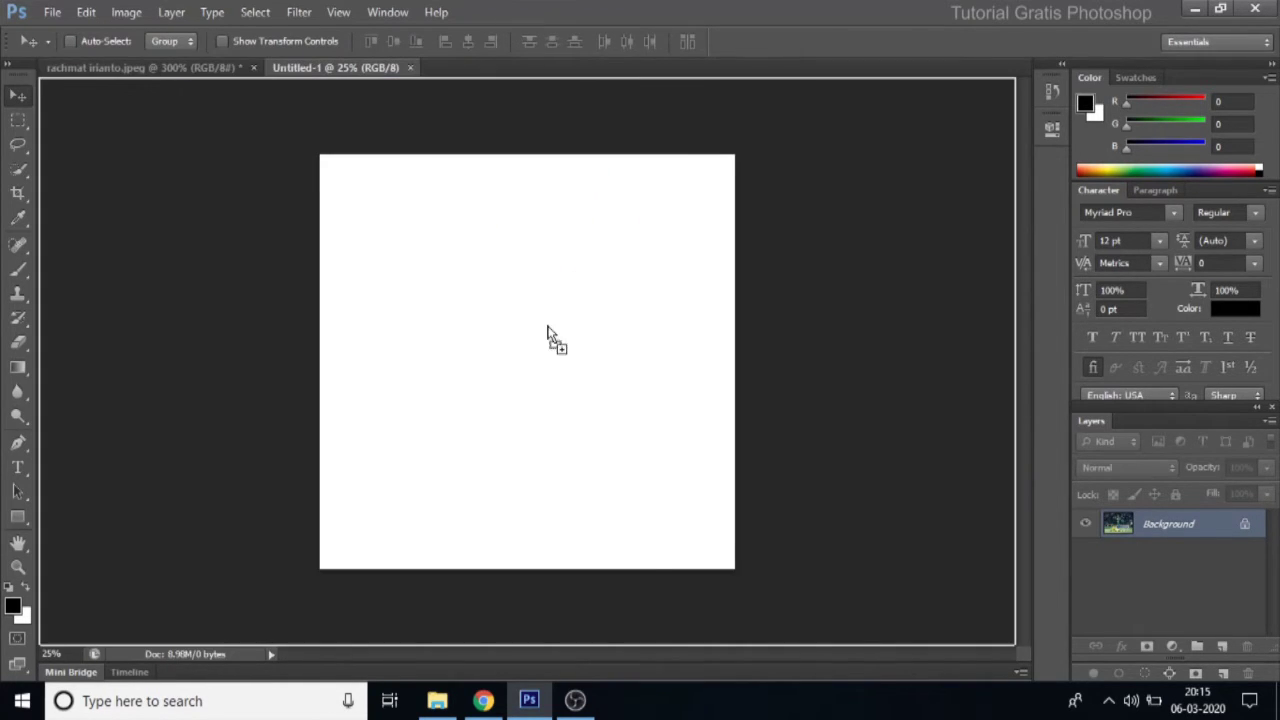
drag(548, 333, 548, 270)
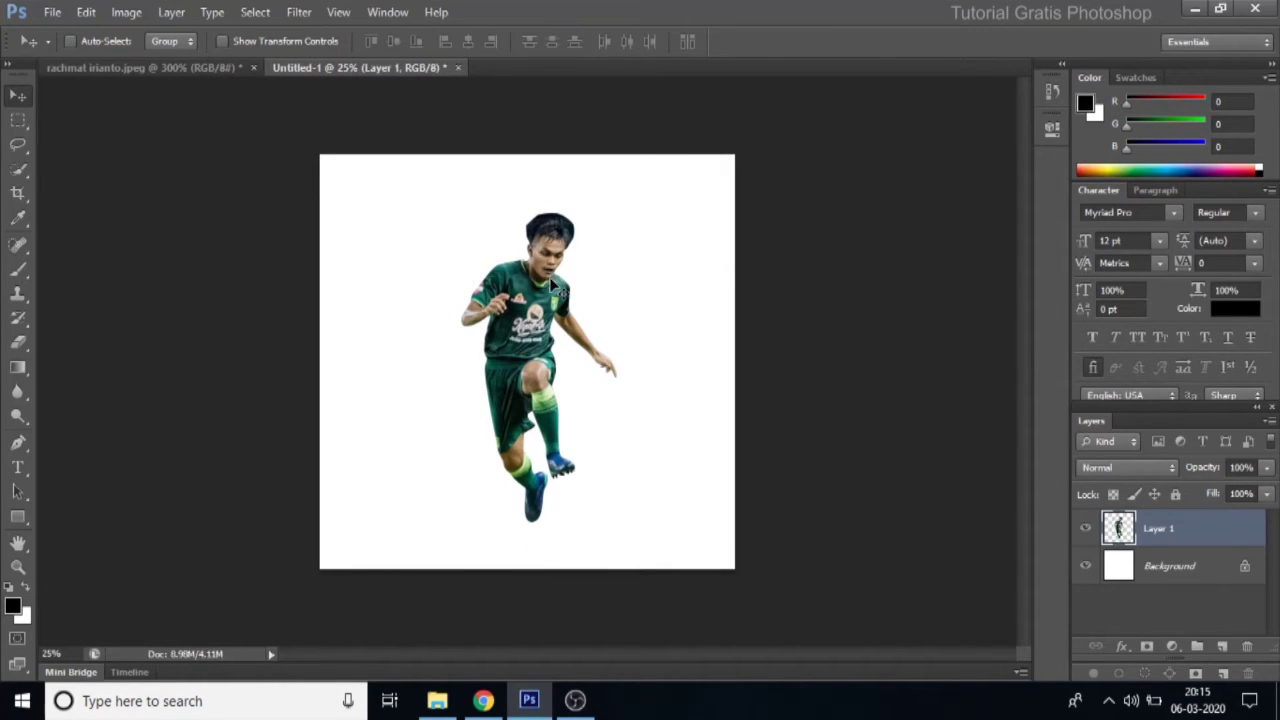
key(ctrl+t)
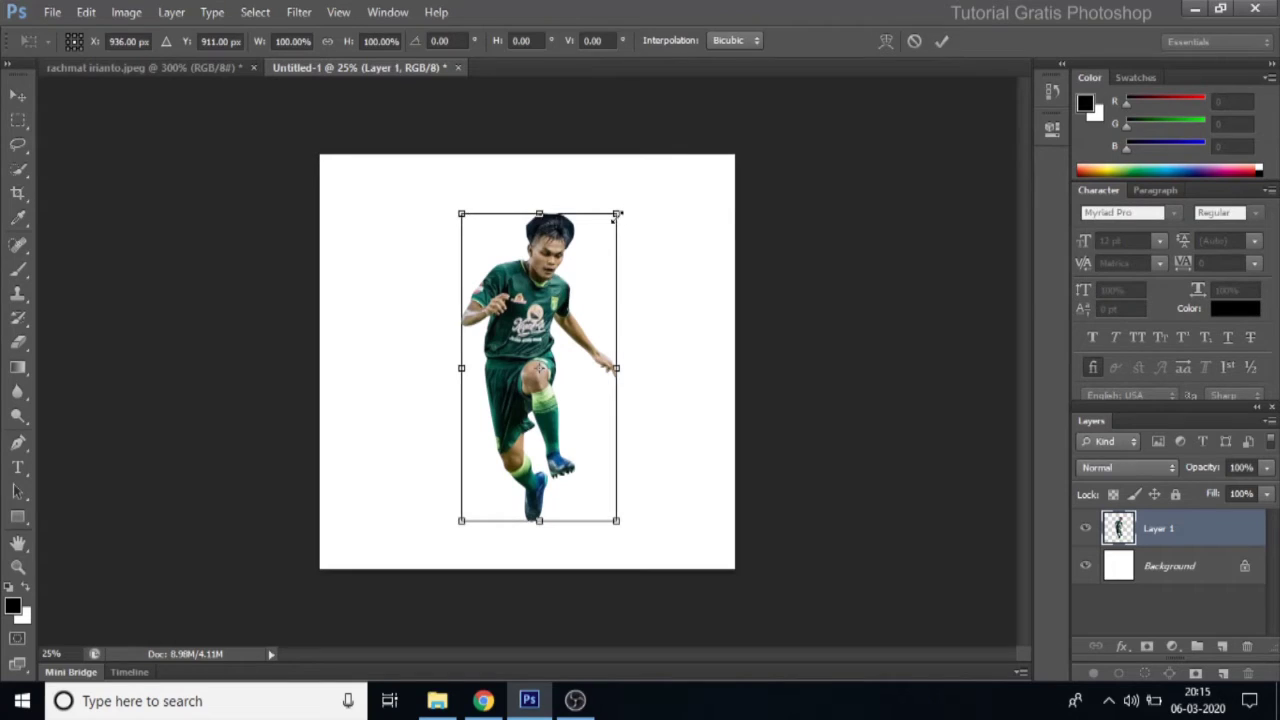
drag(623, 211, 627, 194)
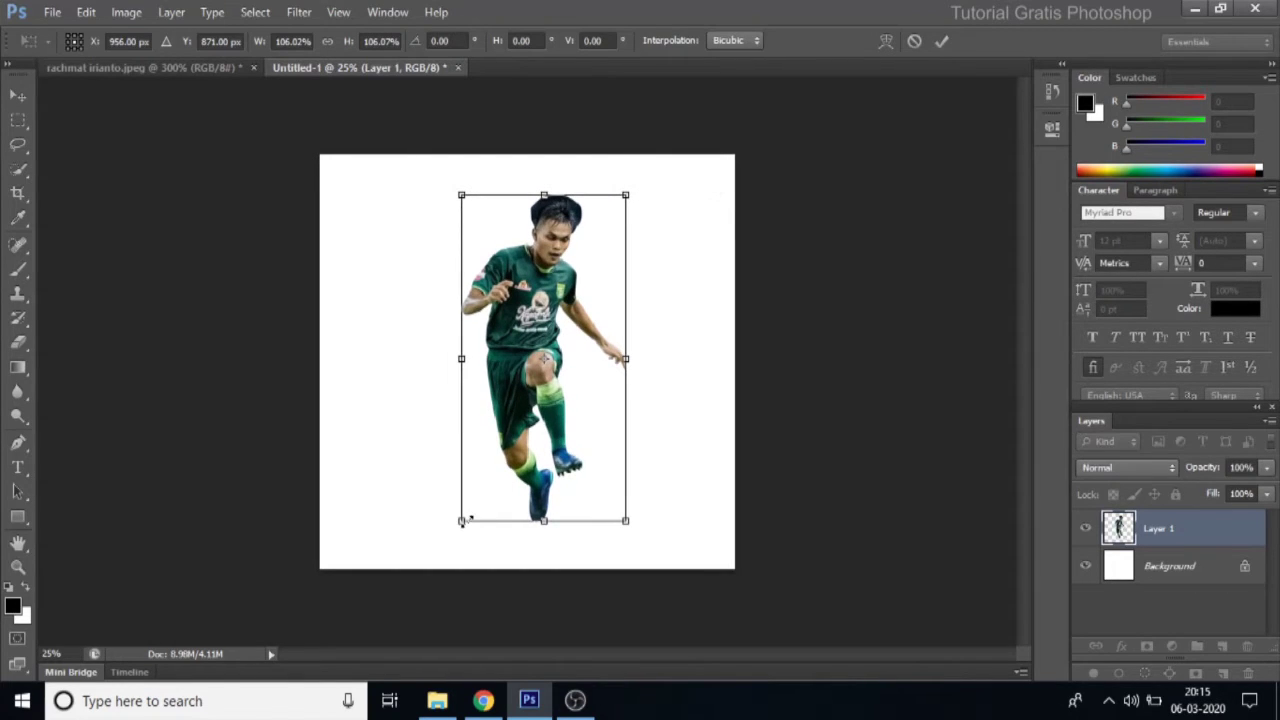
drag(460, 521, 456, 532)
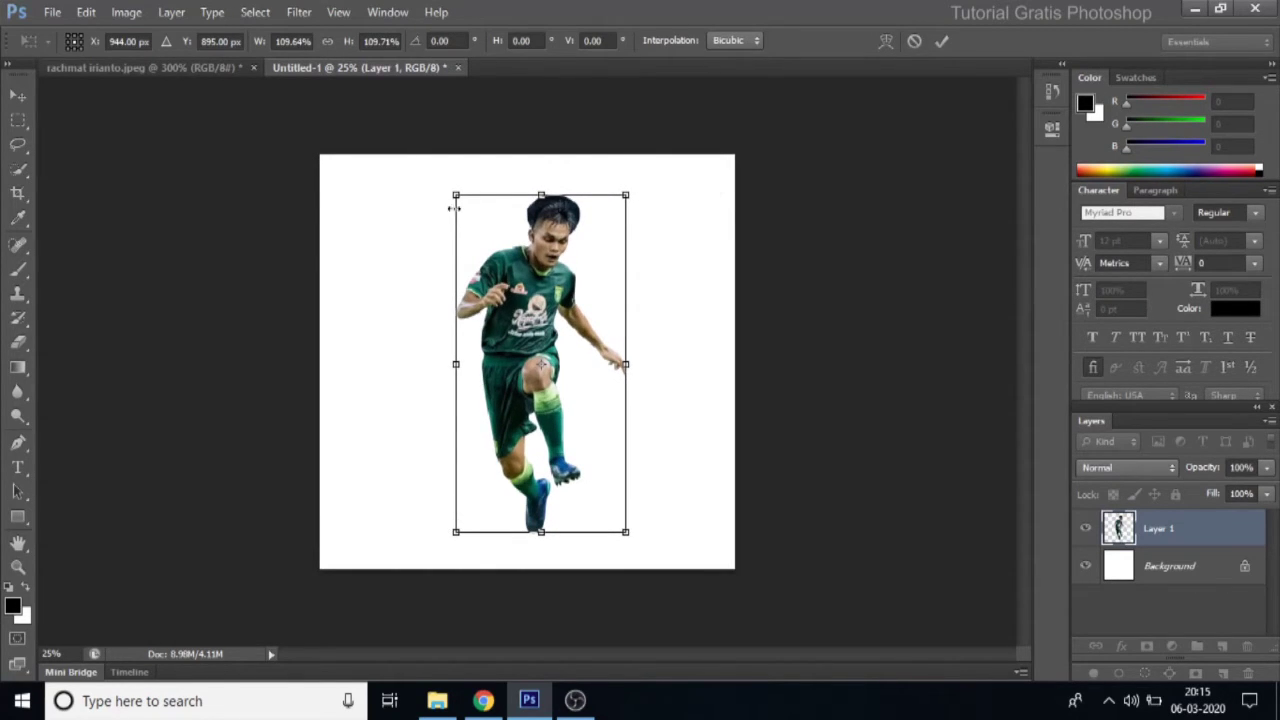
drag(456, 196, 454, 192)
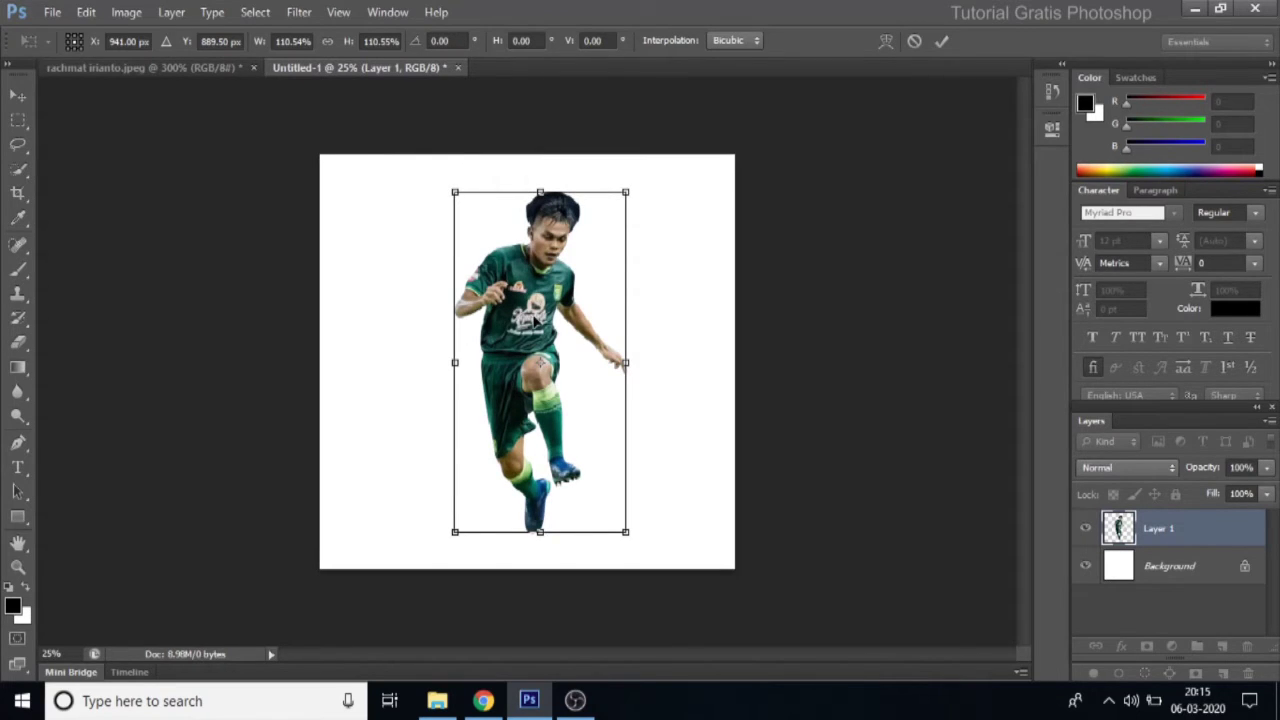
key(Return)
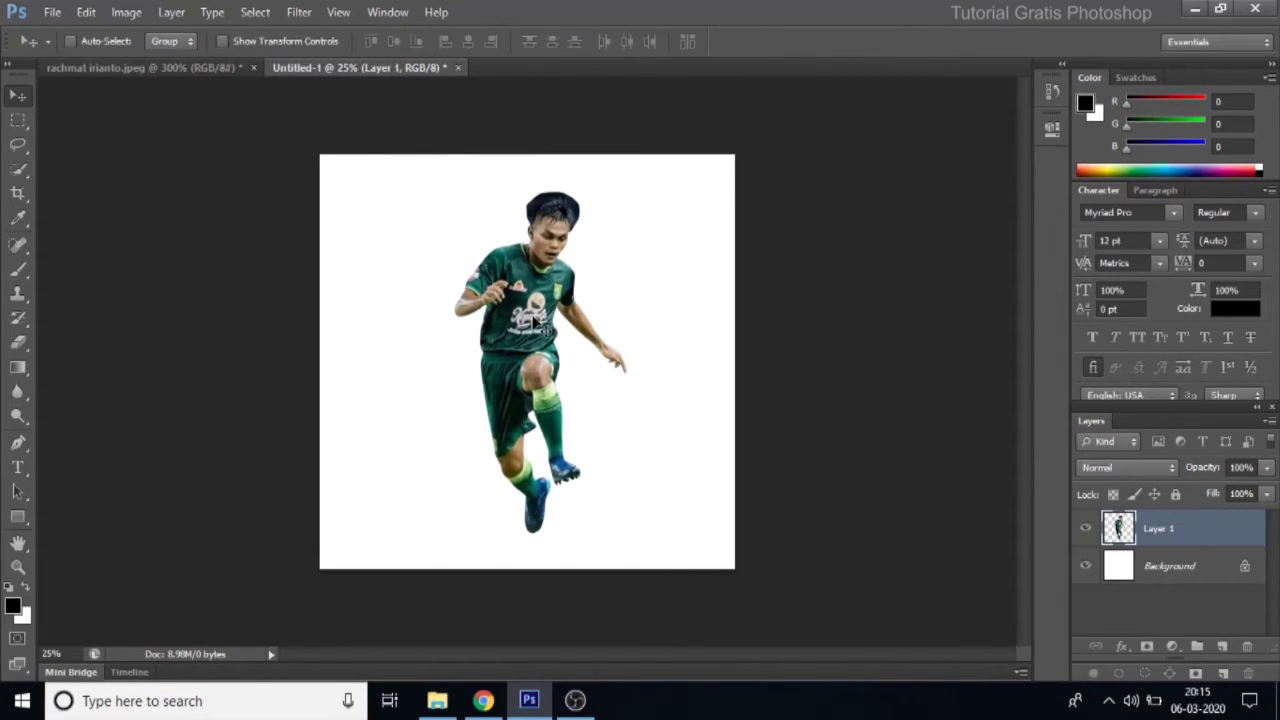
drag(533, 323, 526, 321)
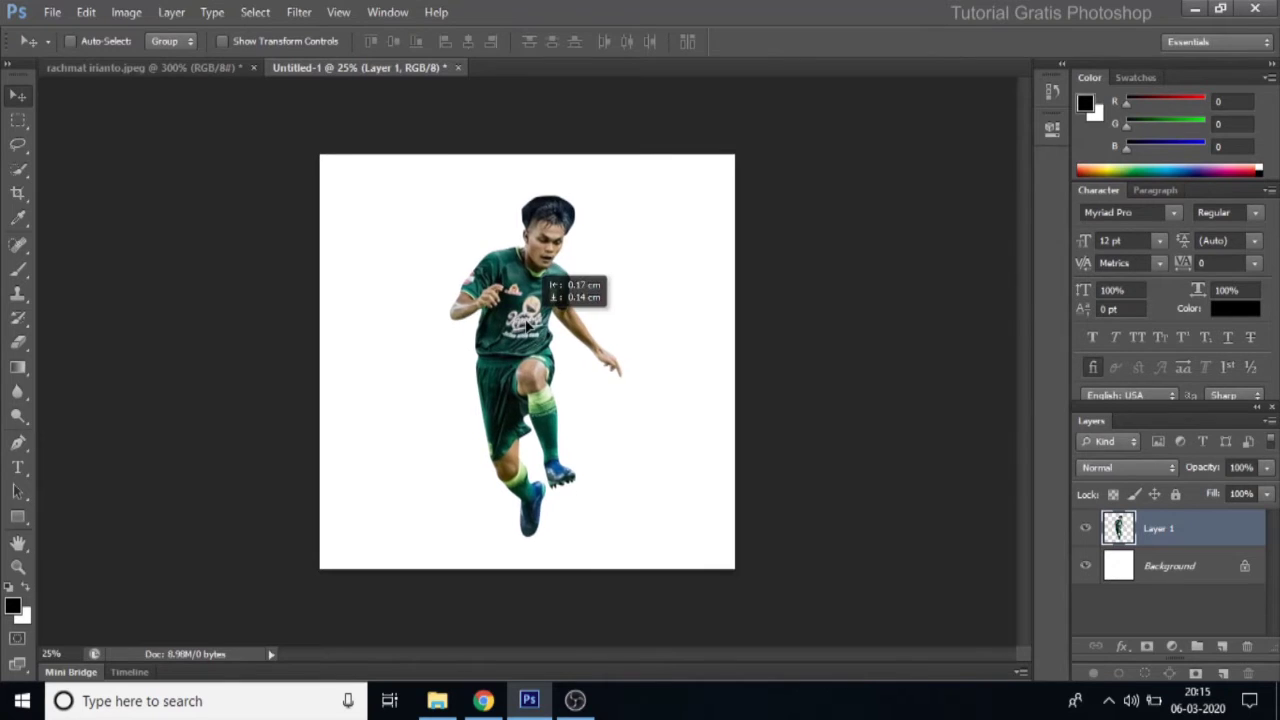
click(17, 566)
Step: Zoom in on the player's forehead and hairline
click(547, 208)
click(545, 150)
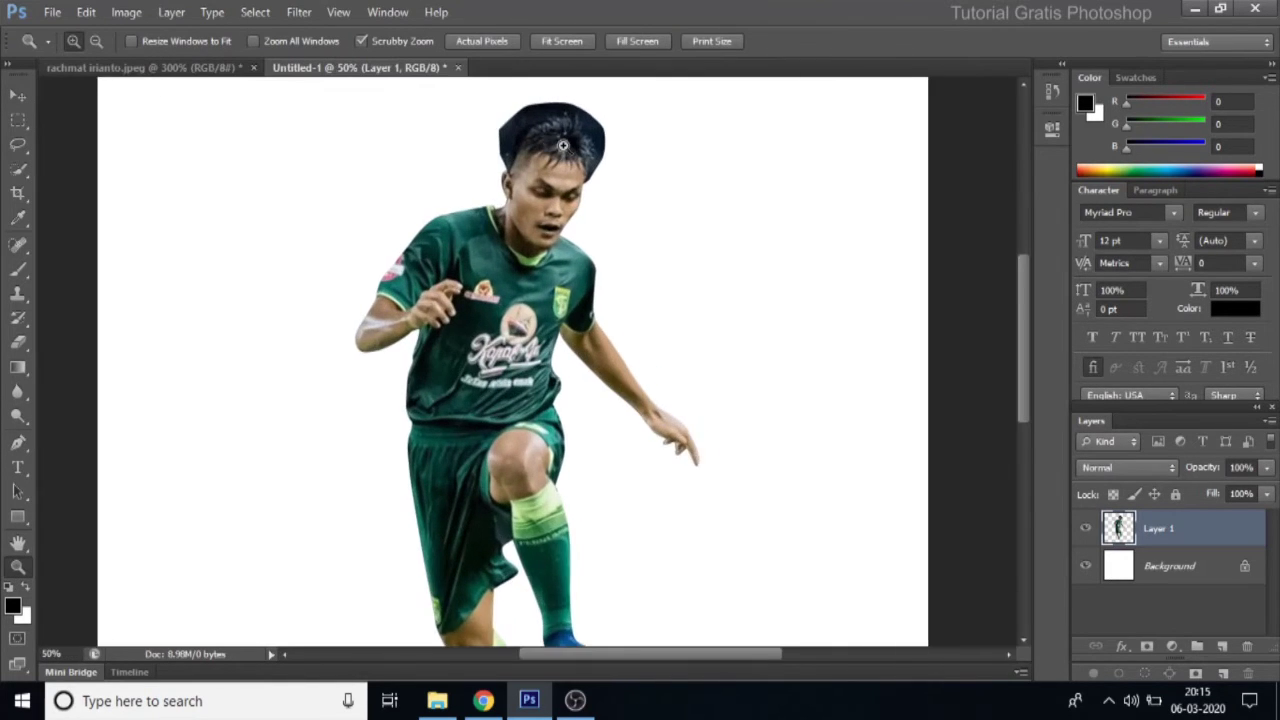
click(563, 146)
click(545, 120)
click(422, 287)
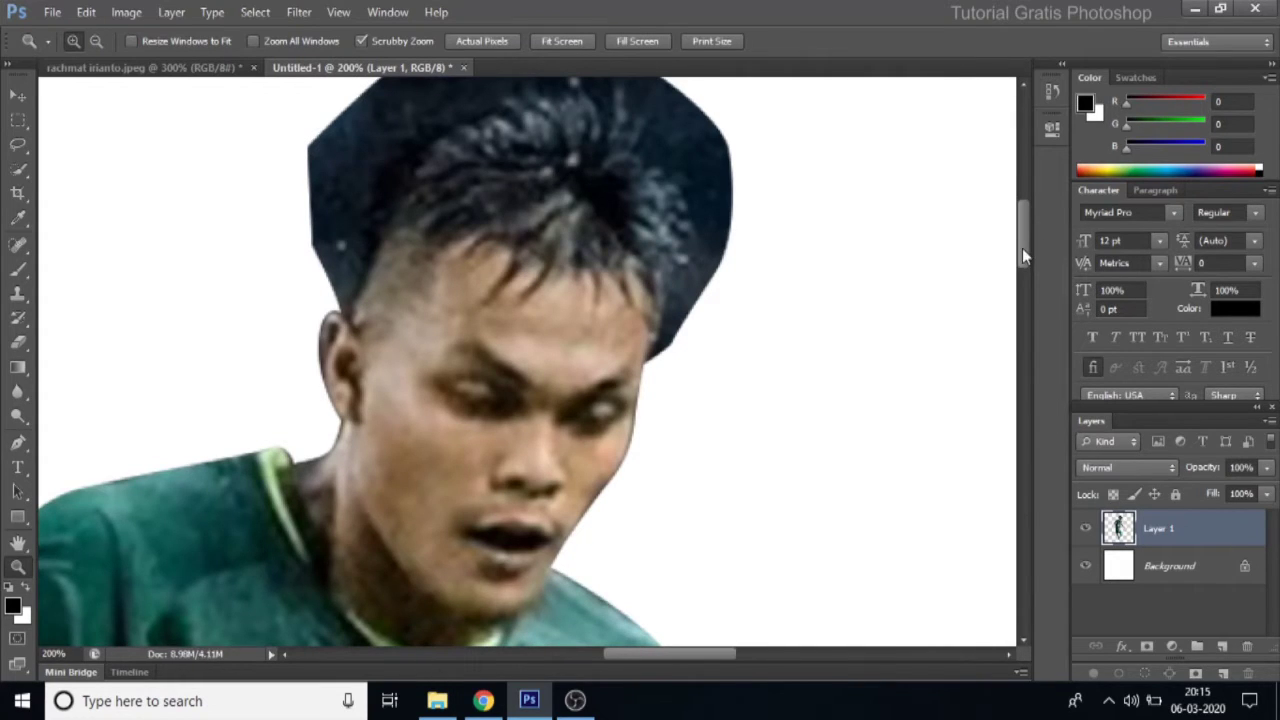
drag(1022, 248, 1021, 227)
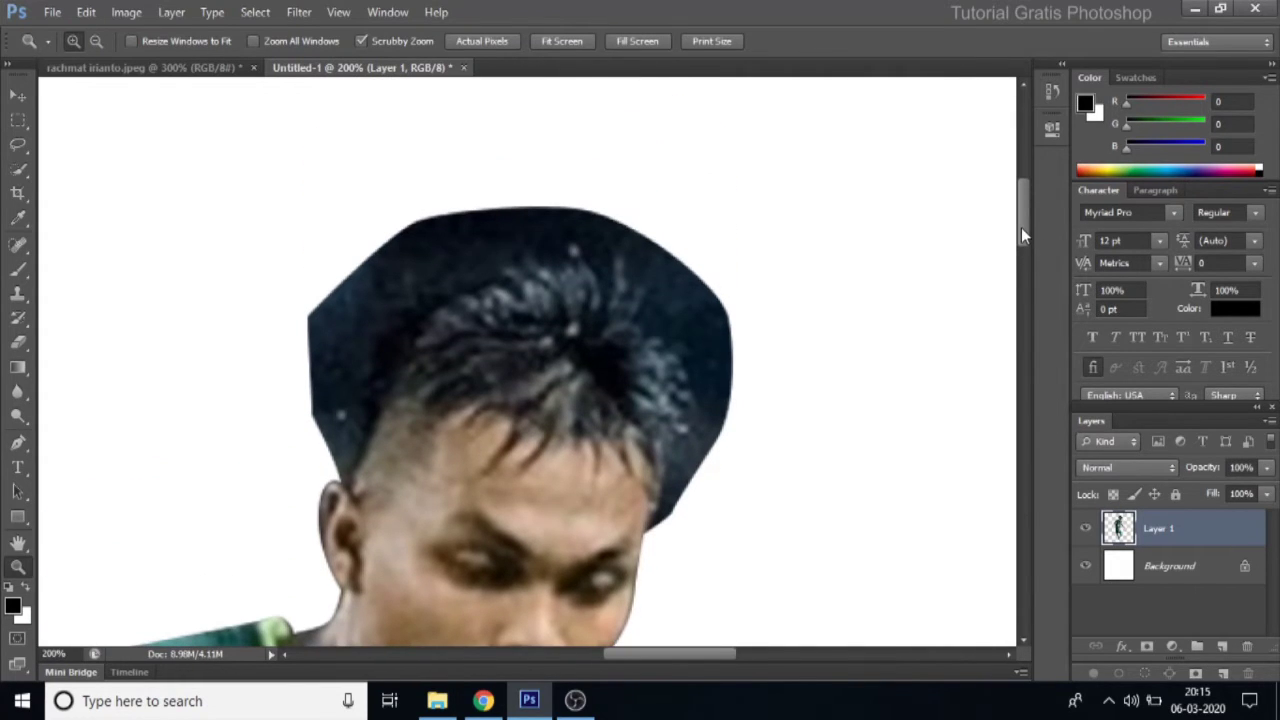
alt+click(390, 418)
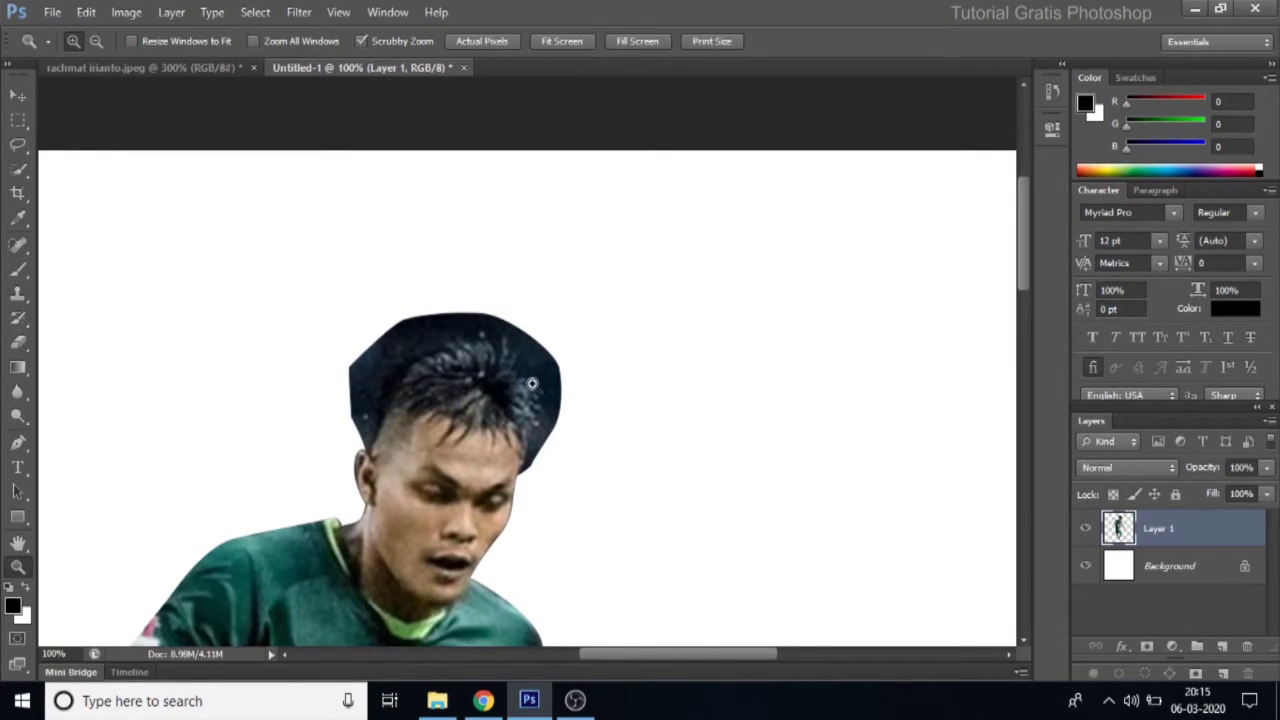
click(436, 438)
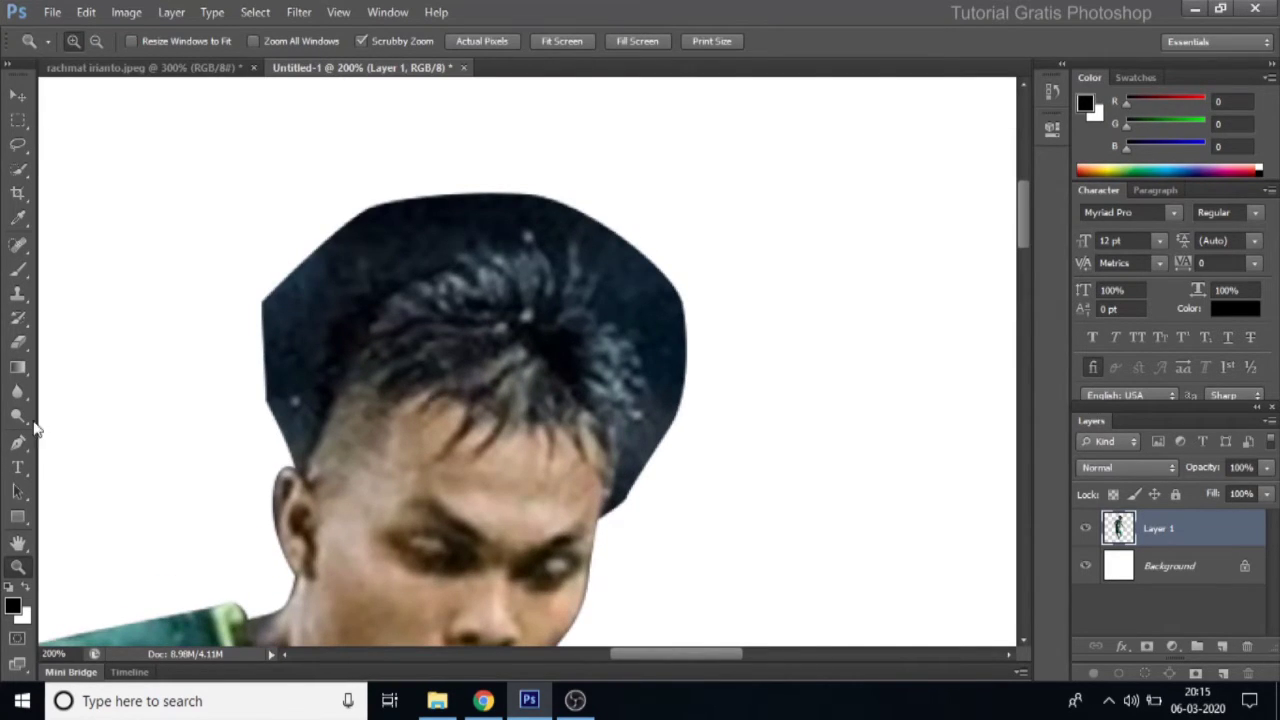
Step: Start a Pen path tracing up the left hairline and across the top of the hair
click(18, 442)
click(270, 457)
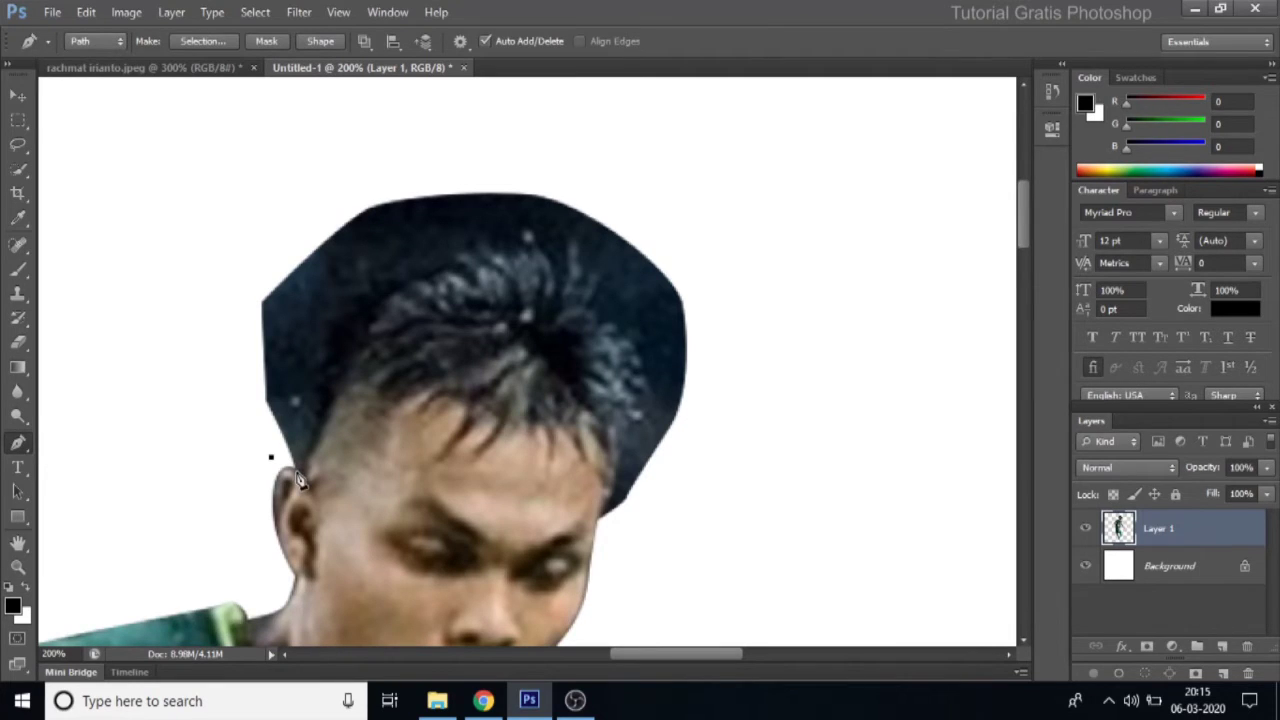
drag(300, 474, 312, 453)
click(331, 402)
drag(361, 340, 371, 327)
click(397, 291)
click(429, 279)
click(446, 268)
click(460, 267)
drag(490, 268, 542, 257)
click(511, 252)
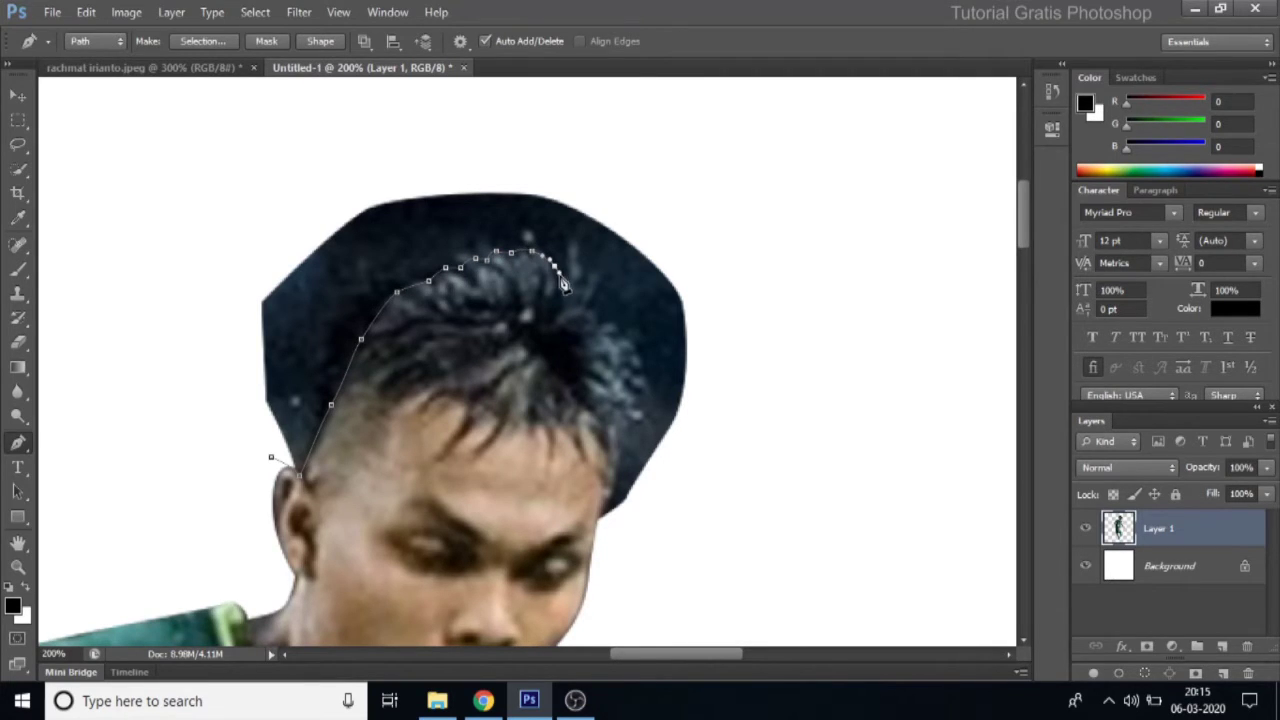
Step: Trace the spiky top and right side, then wrap the path around the dark patch and close it
click(563, 280)
click(571, 254)
click(579, 276)
click(591, 267)
click(595, 310)
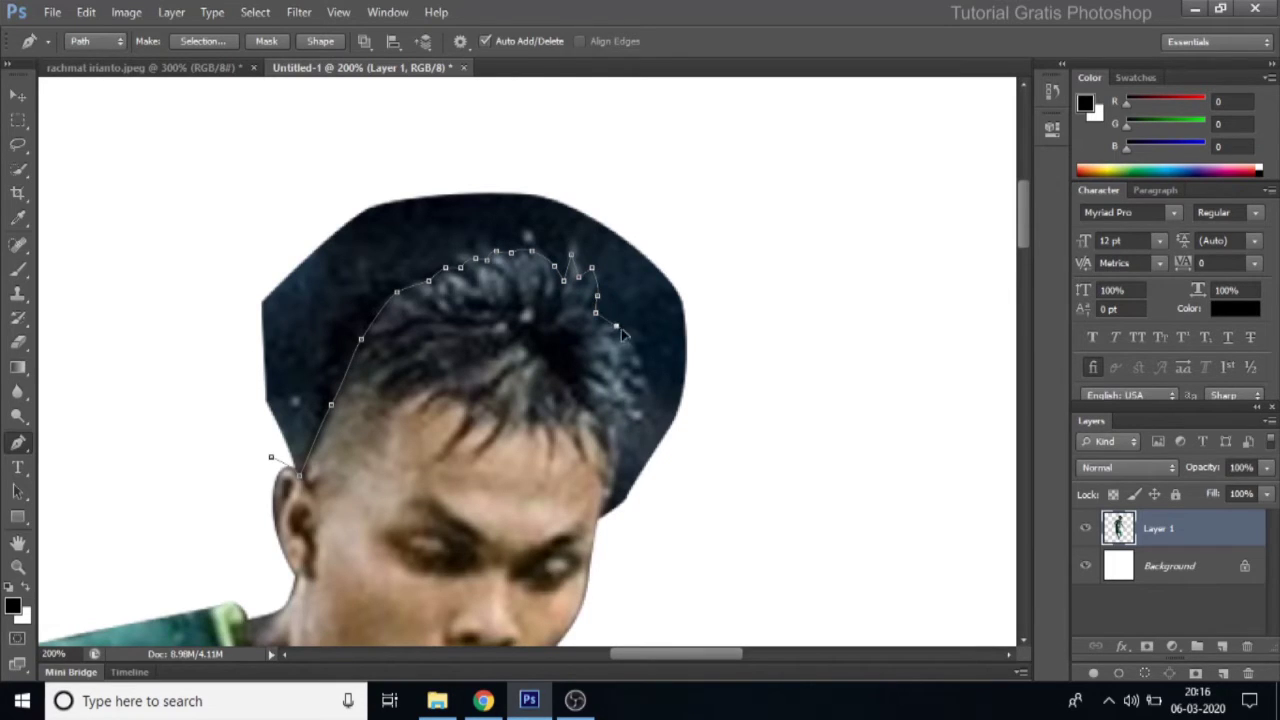
click(638, 353)
click(646, 386)
drag(645, 406, 651, 403)
drag(622, 463, 600, 353)
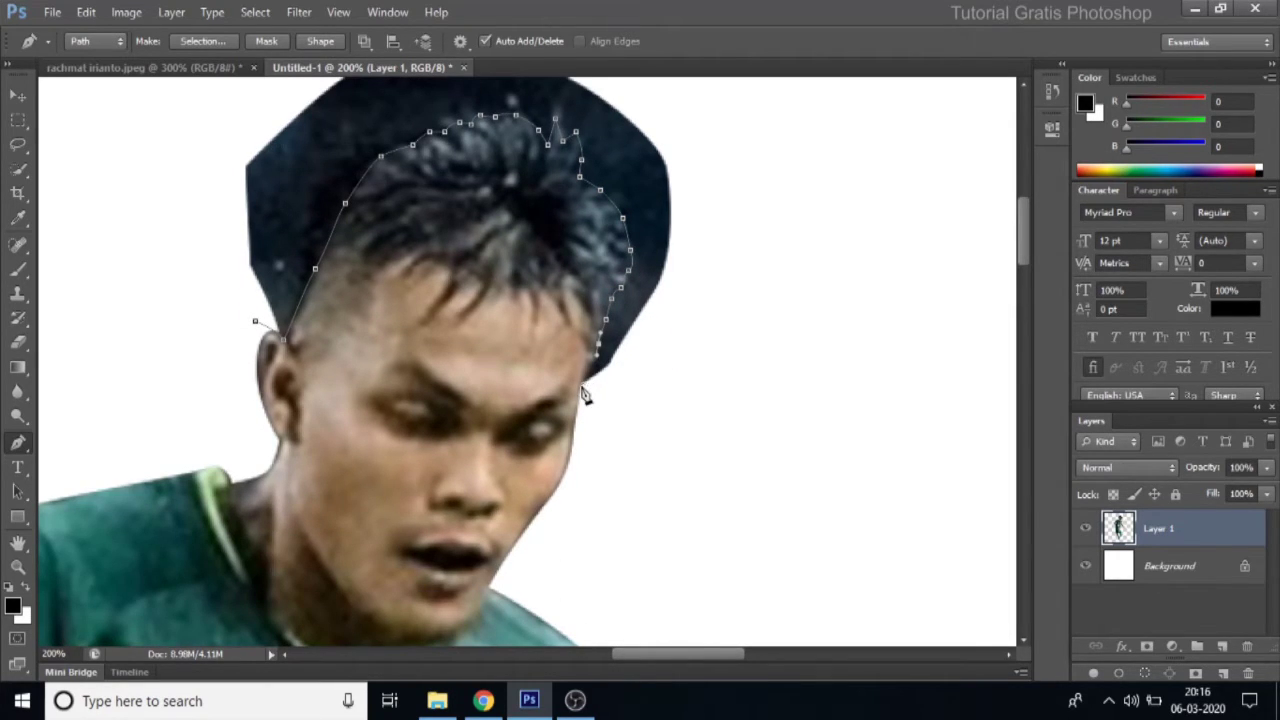
drag(751, 234, 734, 337)
drag(736, 284, 762, 328)
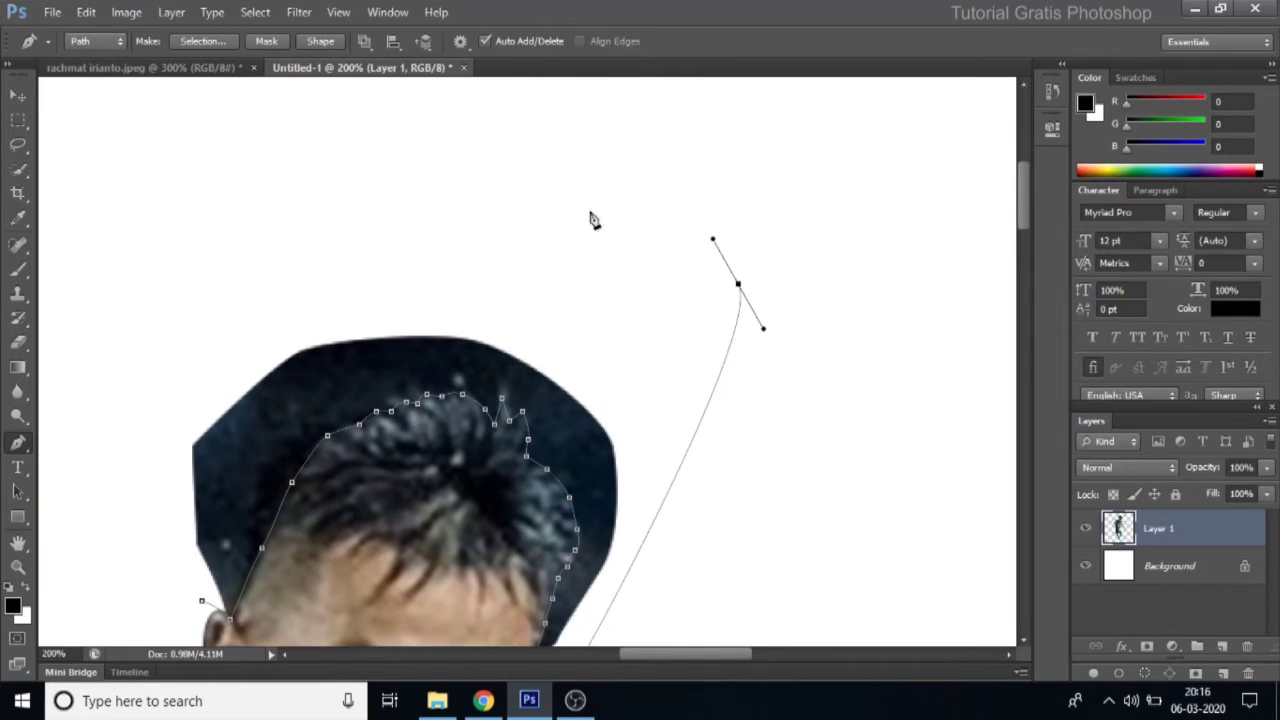
drag(495, 197, 597, 47)
drag(297, 151, 251, 208)
drag(226, 337, 226, 352)
click(302, 449)
Step: Convert the path to a 1.5 px feathered selection, delete the dark patch, and deselect
right_click(335, 302)
click(423, 384)
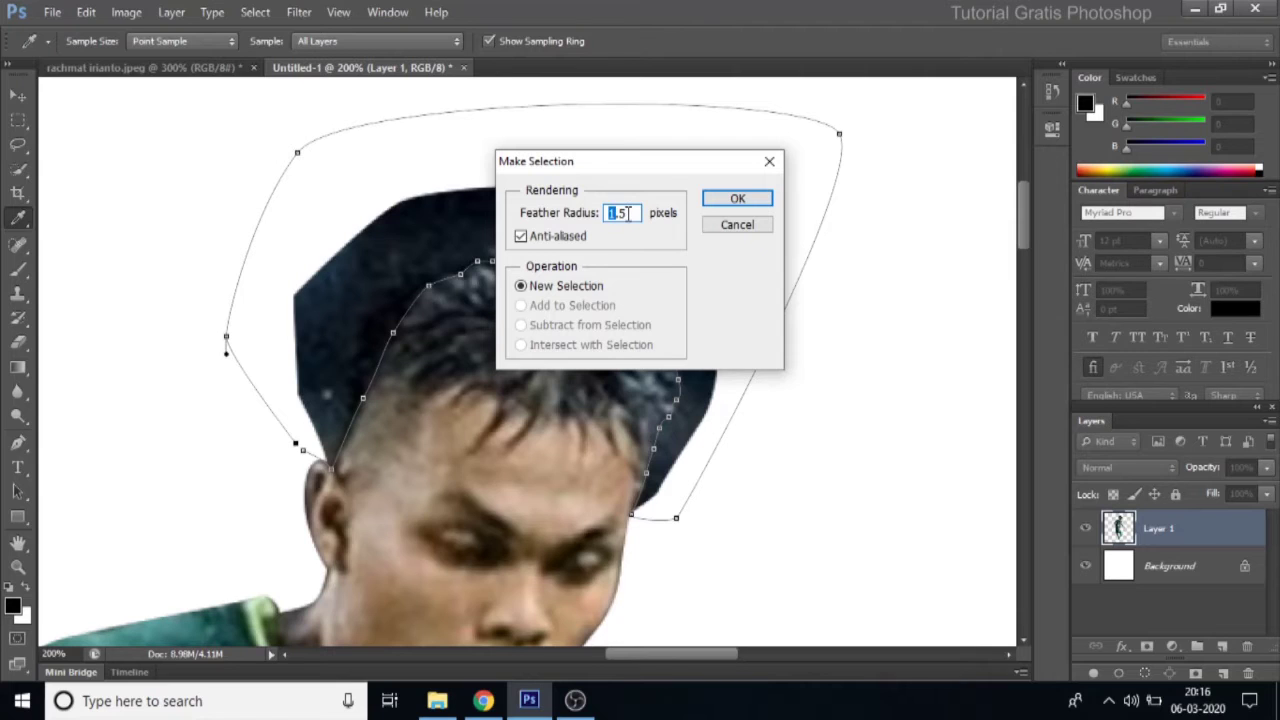
click(726, 200)
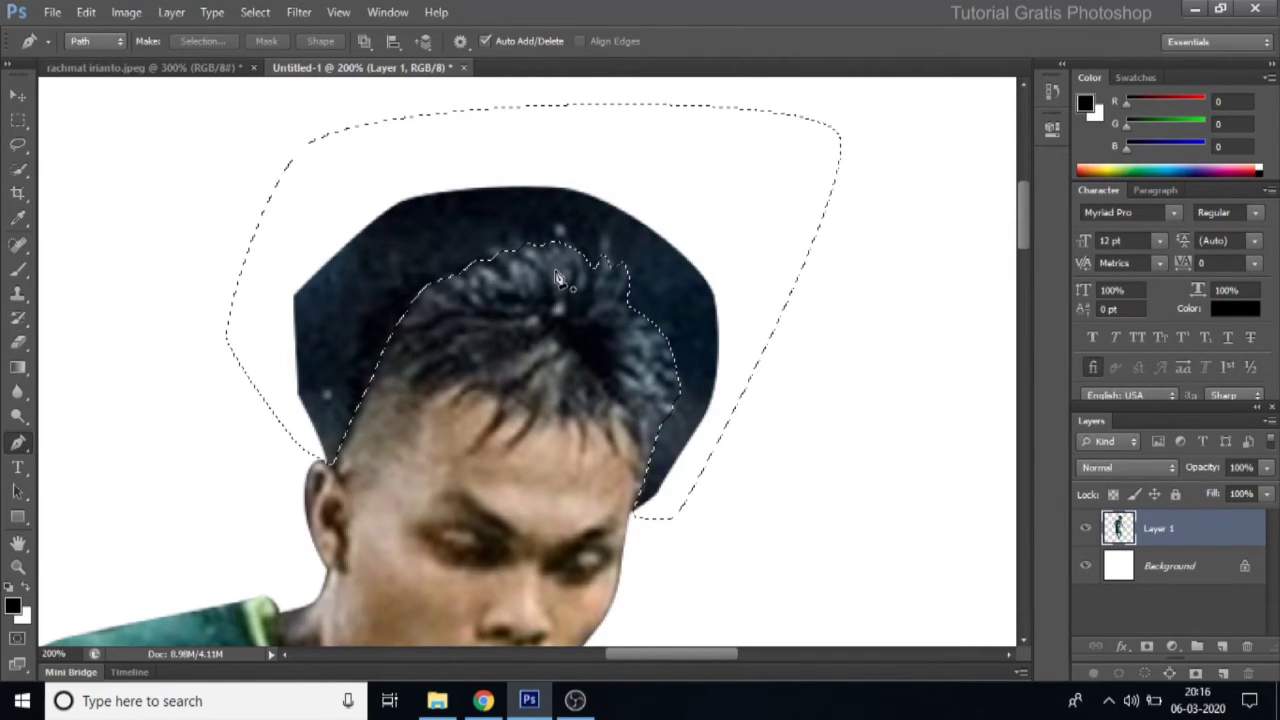
key(Delete)
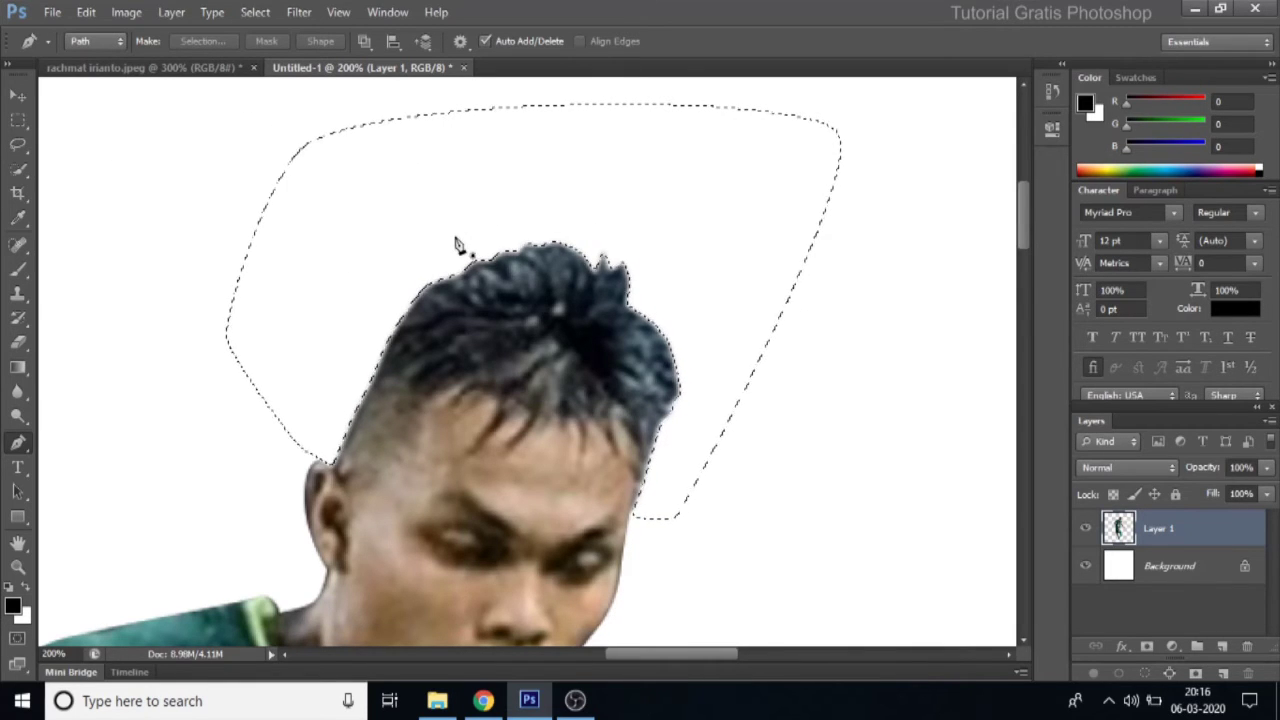
key(ctrl+d)
key(z)
alt+click(477, 386)
alt+click(477, 386)
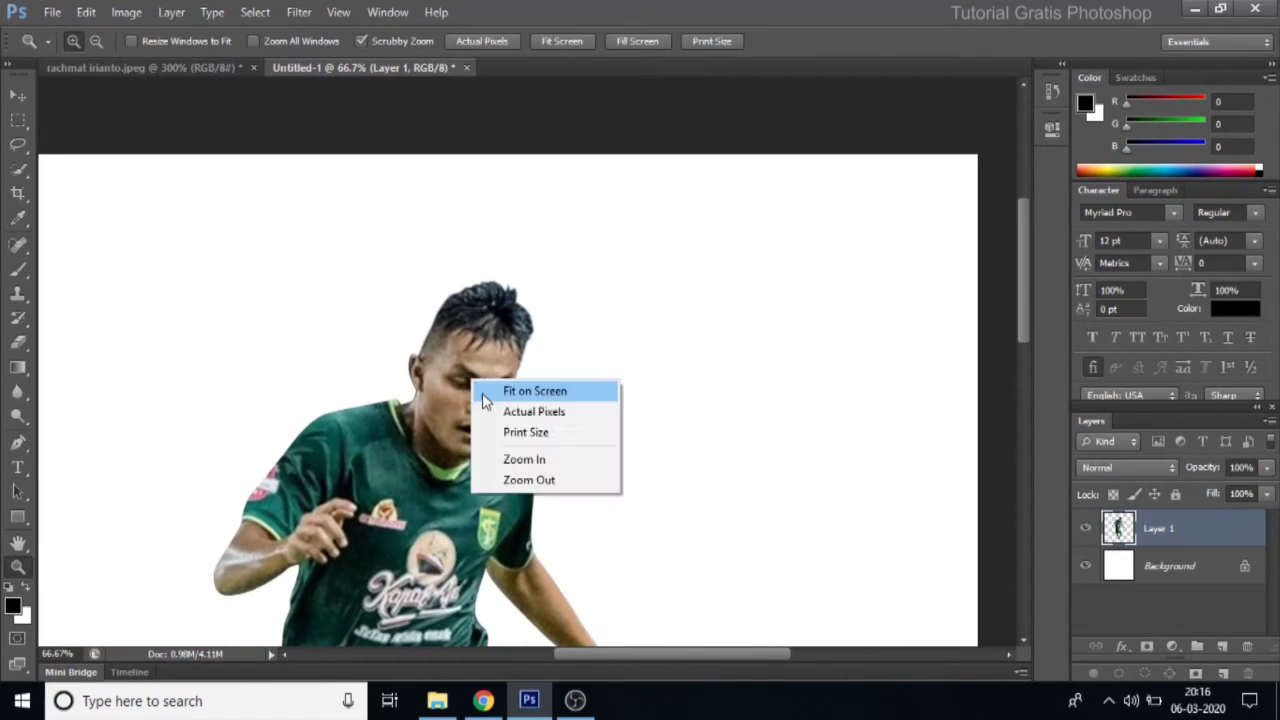
Step: Select the Background layer and set the foreground colour to dark green #037000
alt+click(477, 386)
click(17, 96)
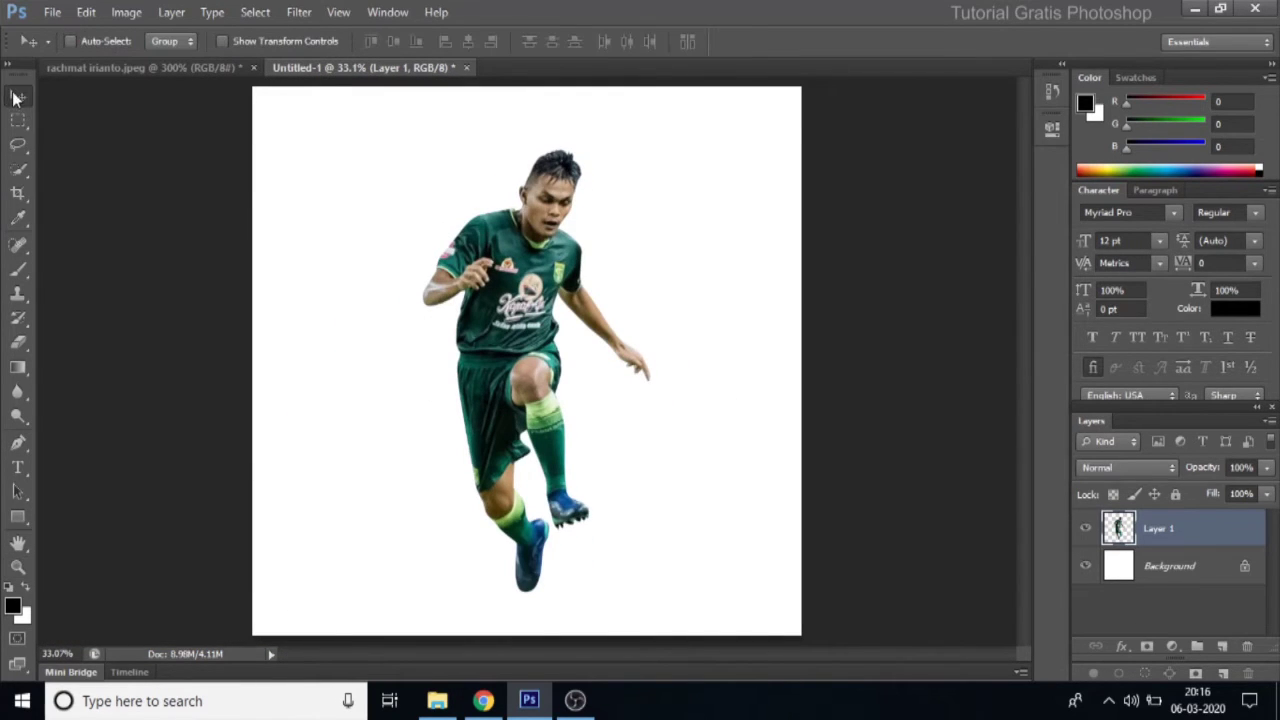
click(1172, 568)
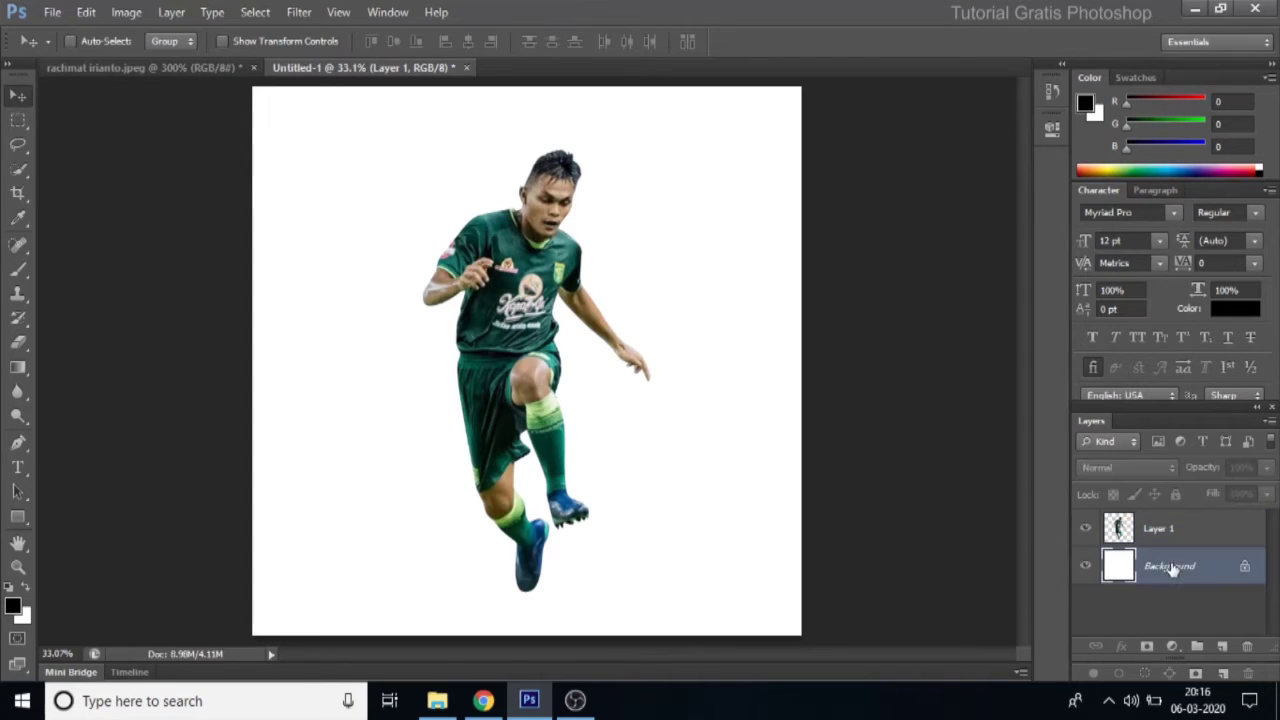
click(13, 606)
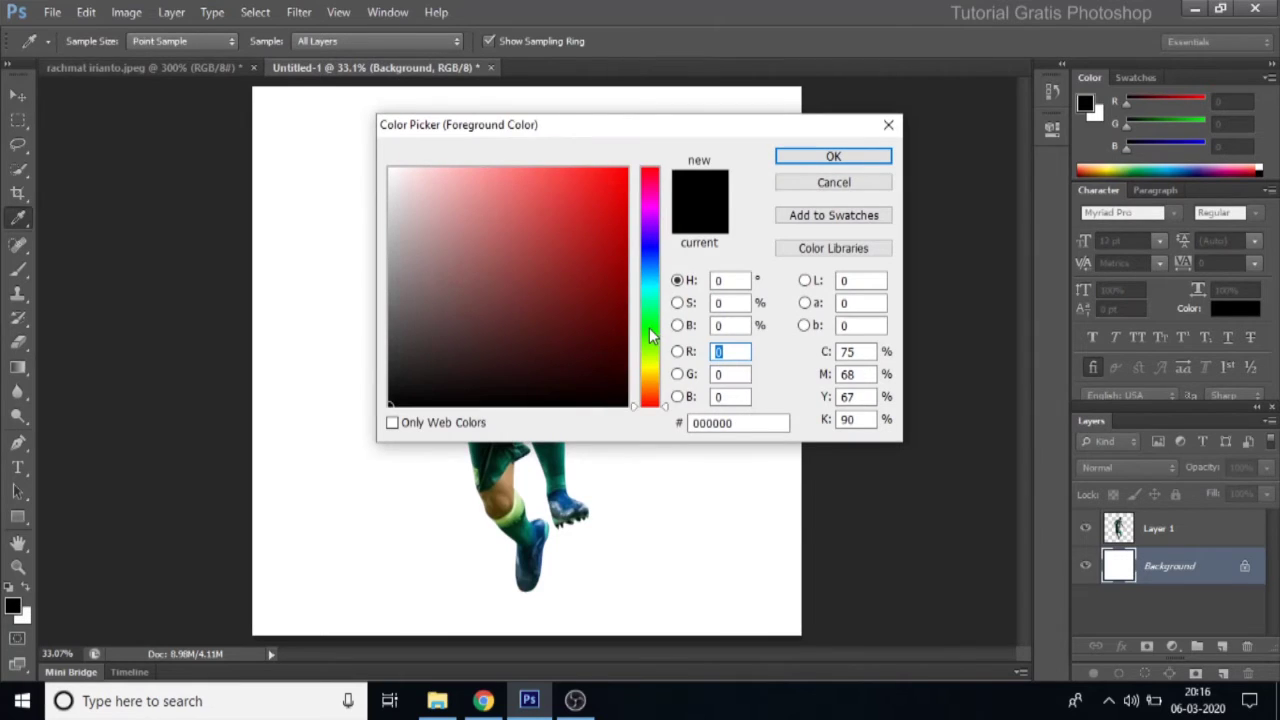
click(651, 336)
drag(603, 307, 659, 315)
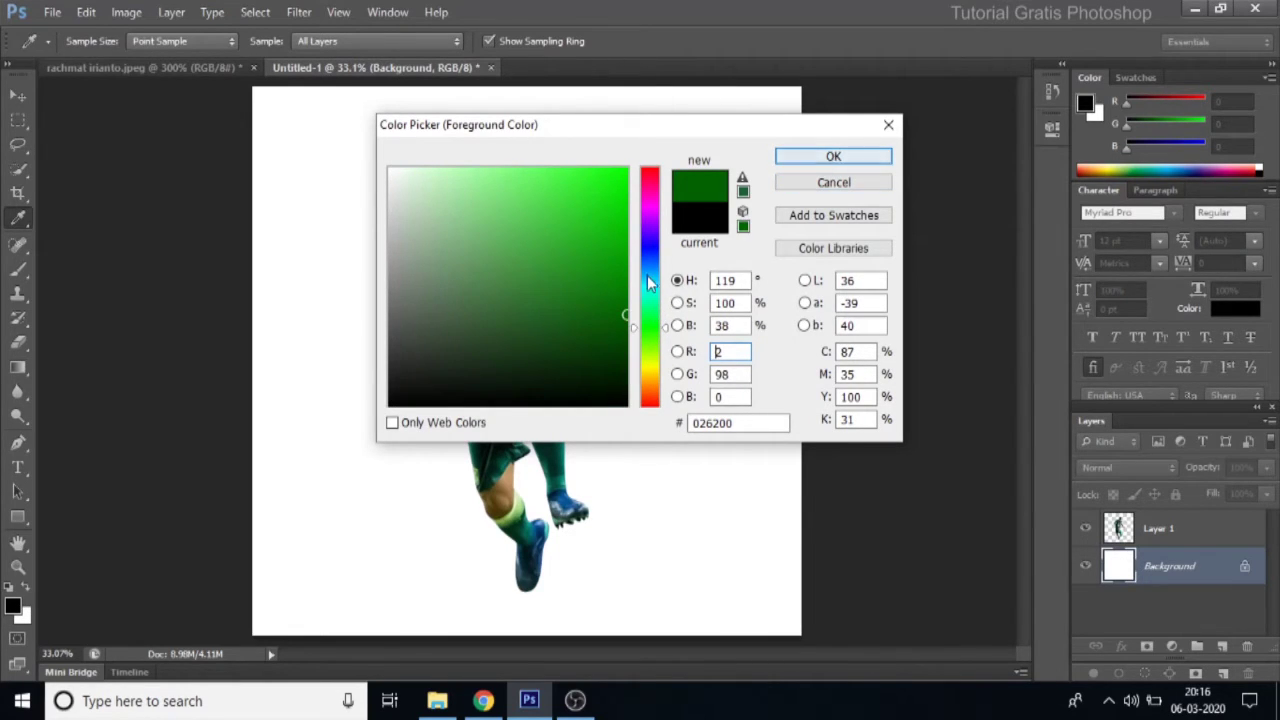
drag(603, 306, 640, 300)
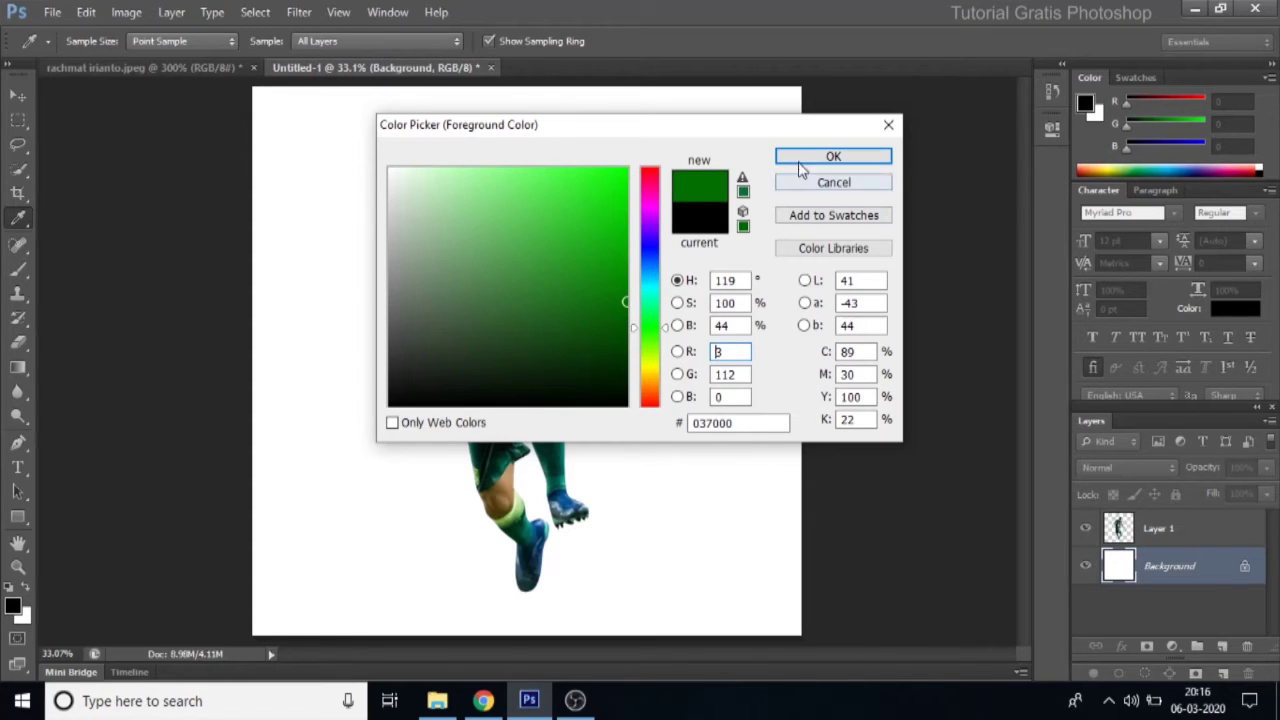
click(810, 160)
Step: Fill the white background with the green using the Paint Bucket
key(v)
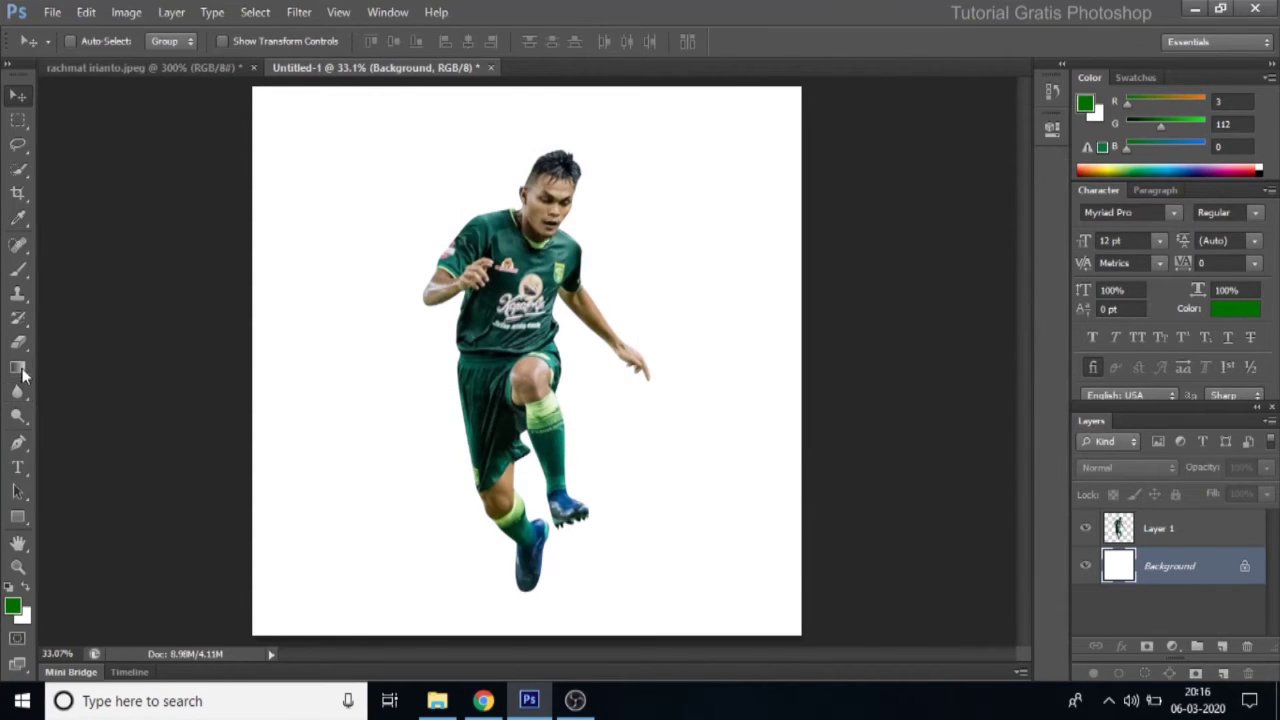
click(18, 368)
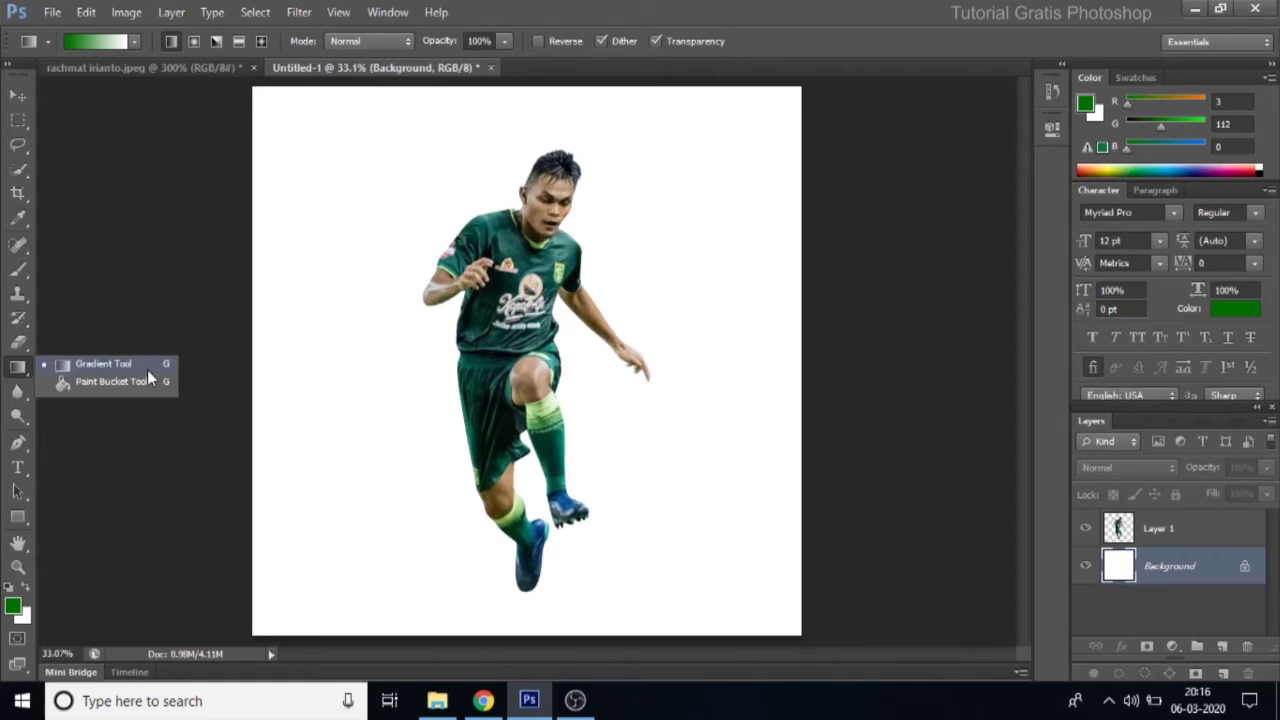
click(147, 383)
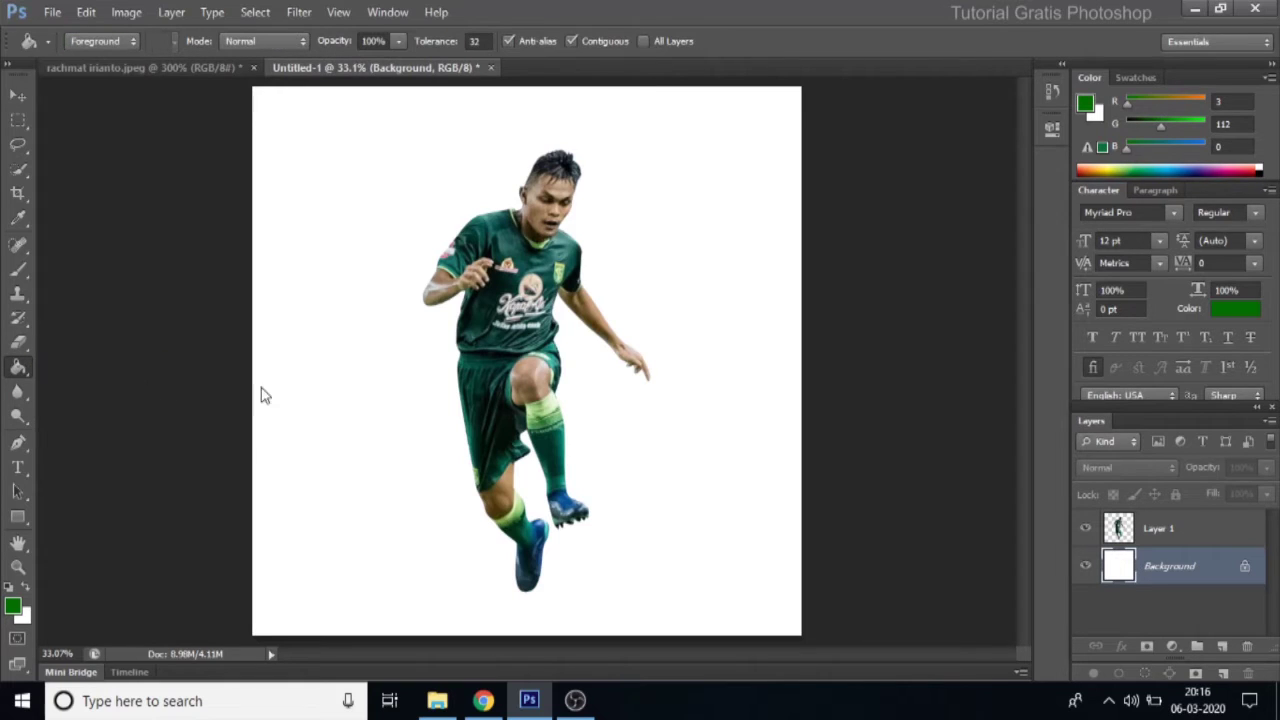
click(425, 315)
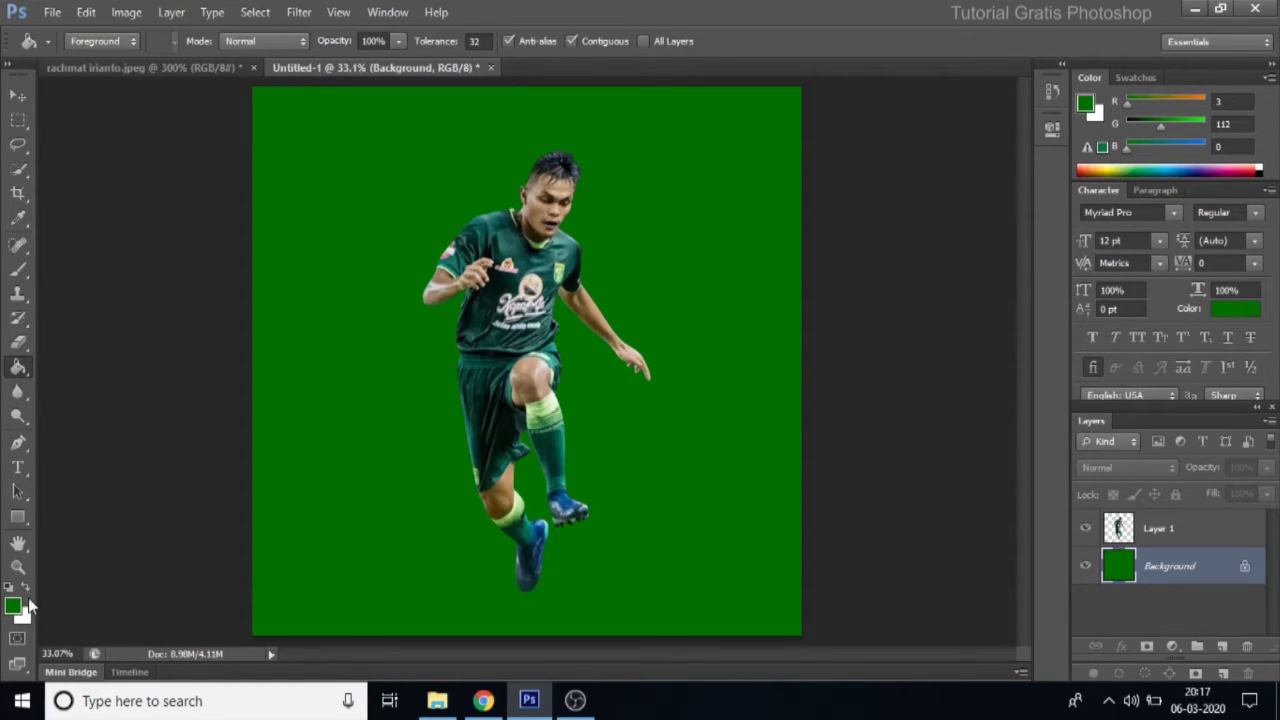
click(27, 592)
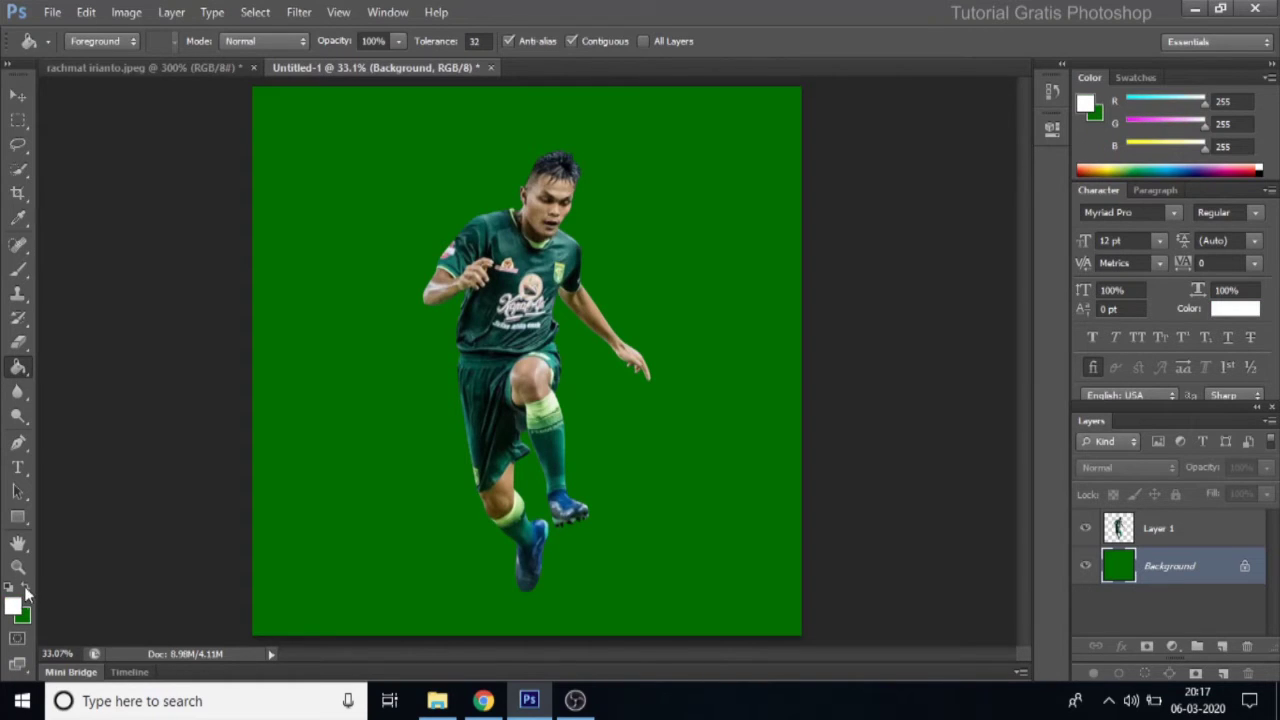
Step: Set the foreground to black and render Difference Clouds onto the green background
click(16, 608)
drag(389, 405, 356, 430)
click(799, 155)
key(g)
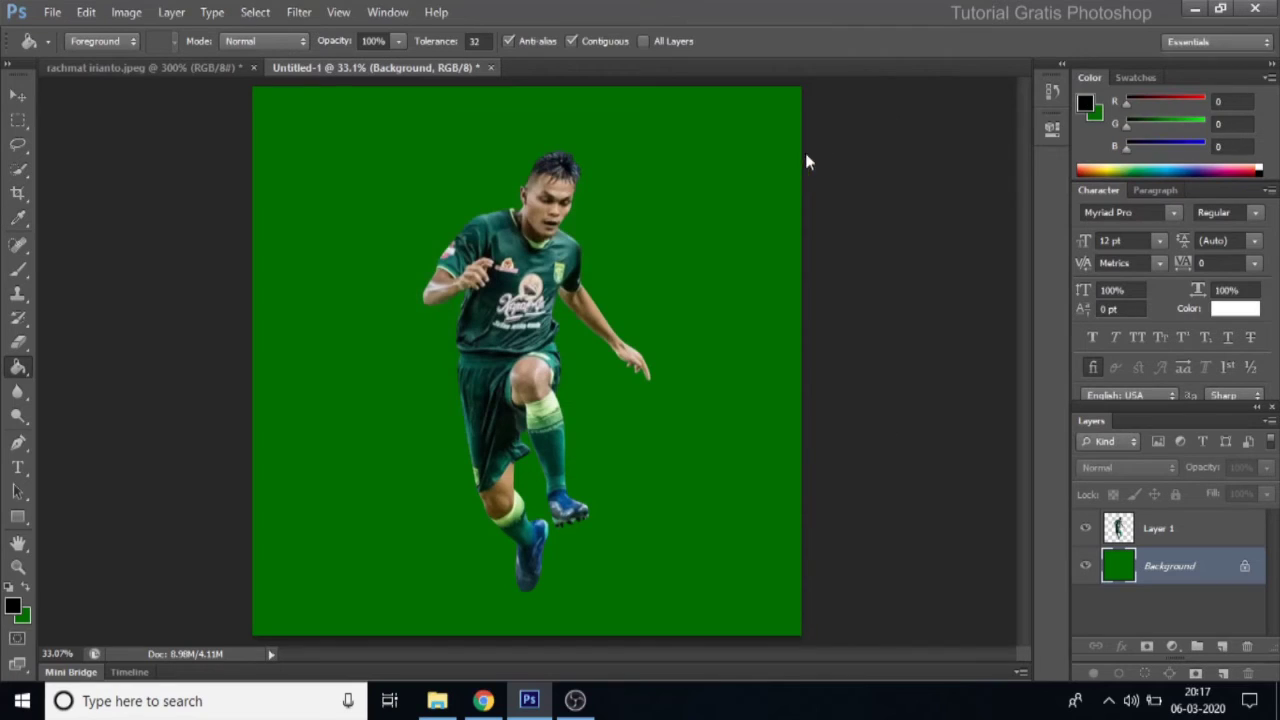
click(297, 12)
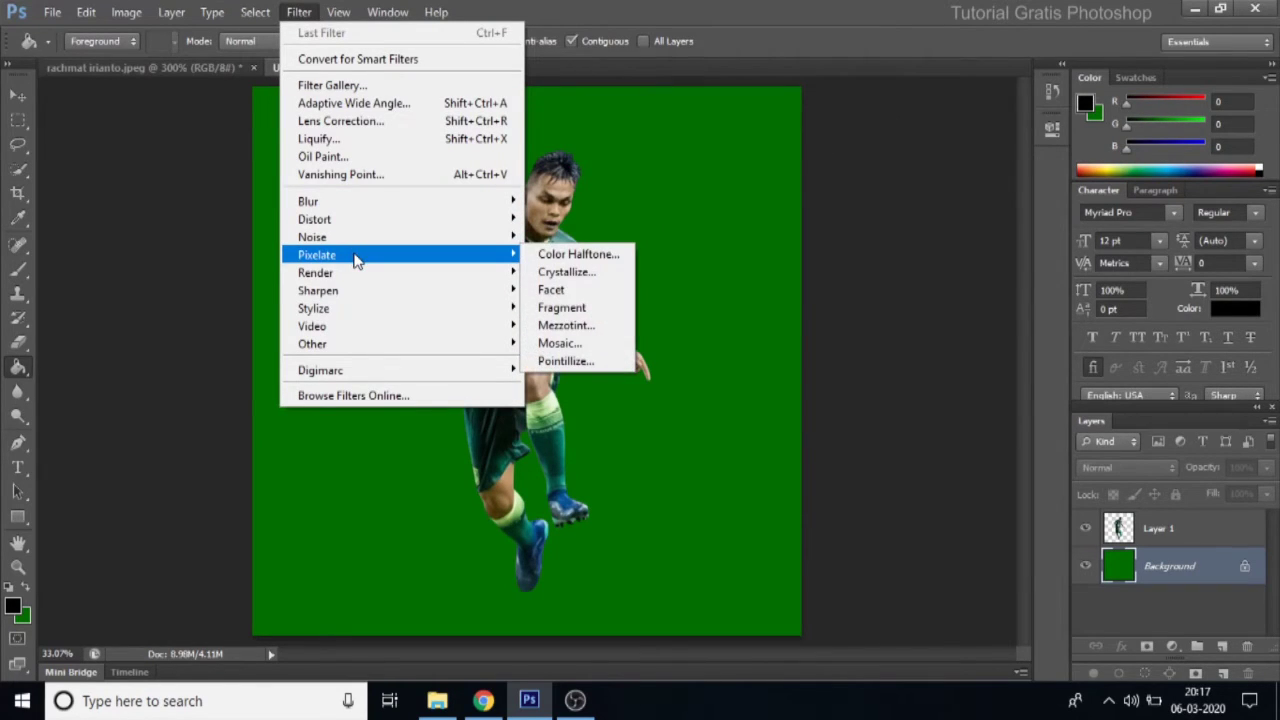
mouse_move(400, 272)
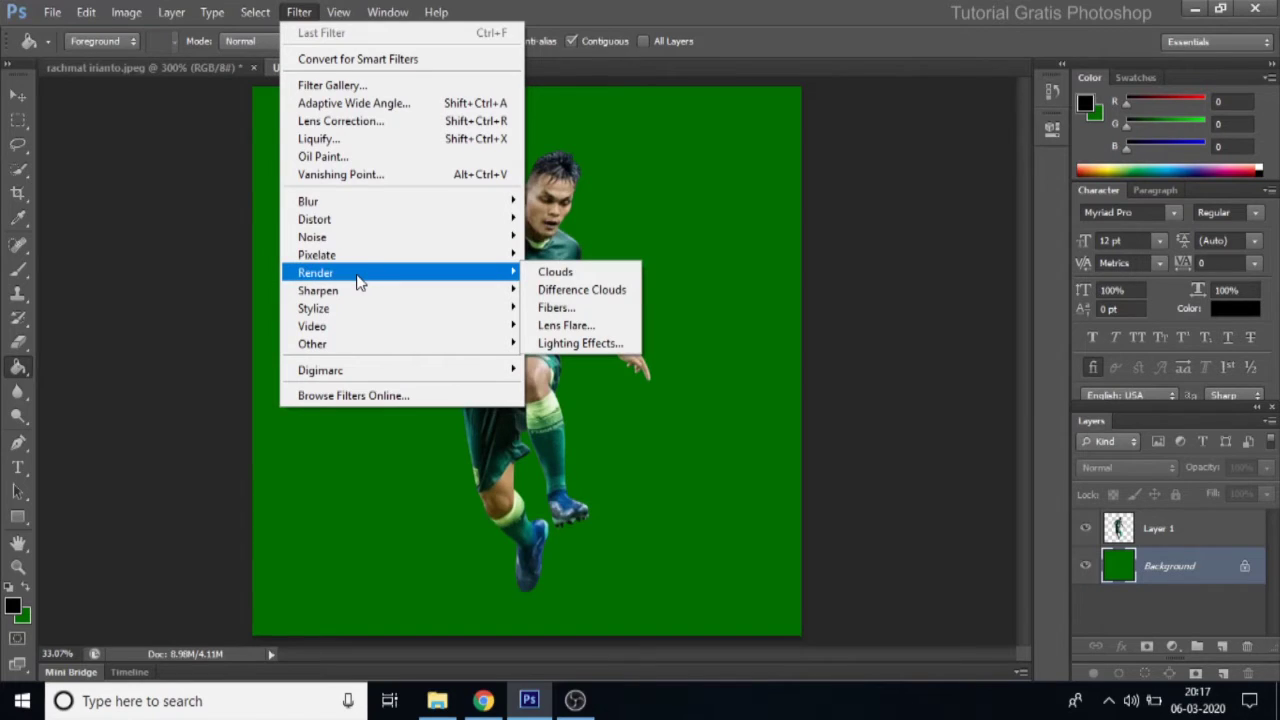
click(598, 294)
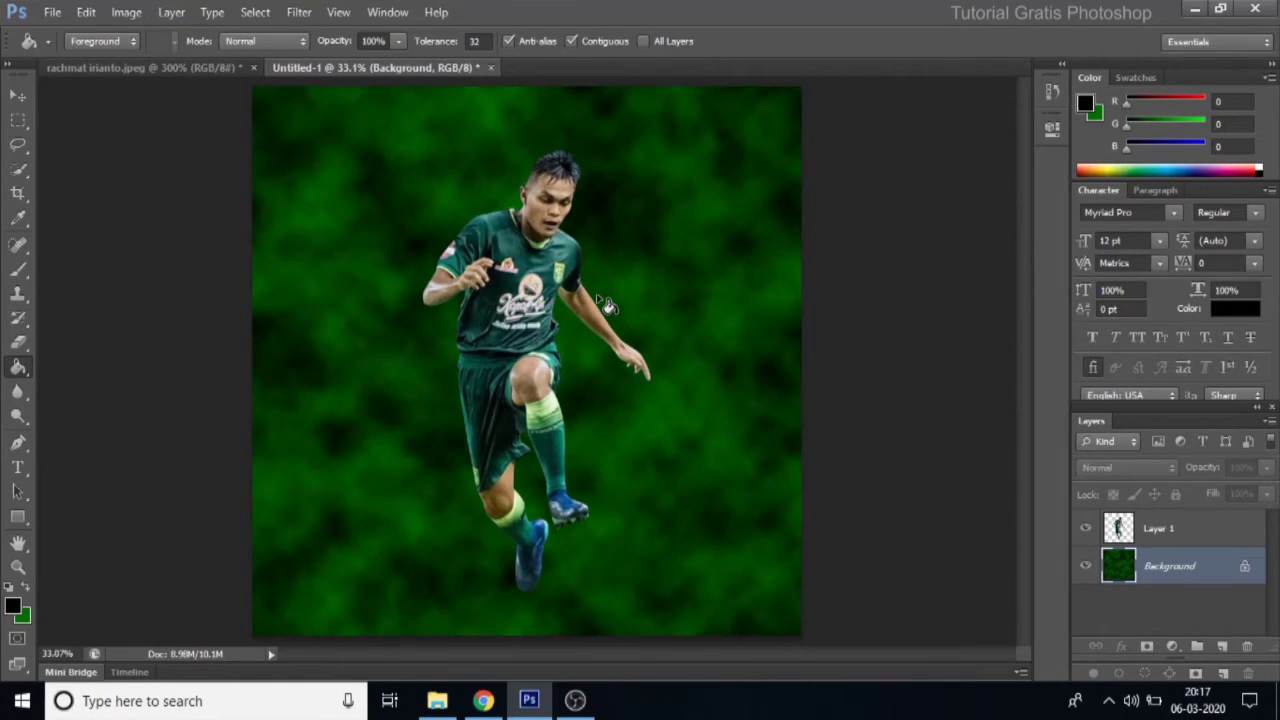
click(299, 12)
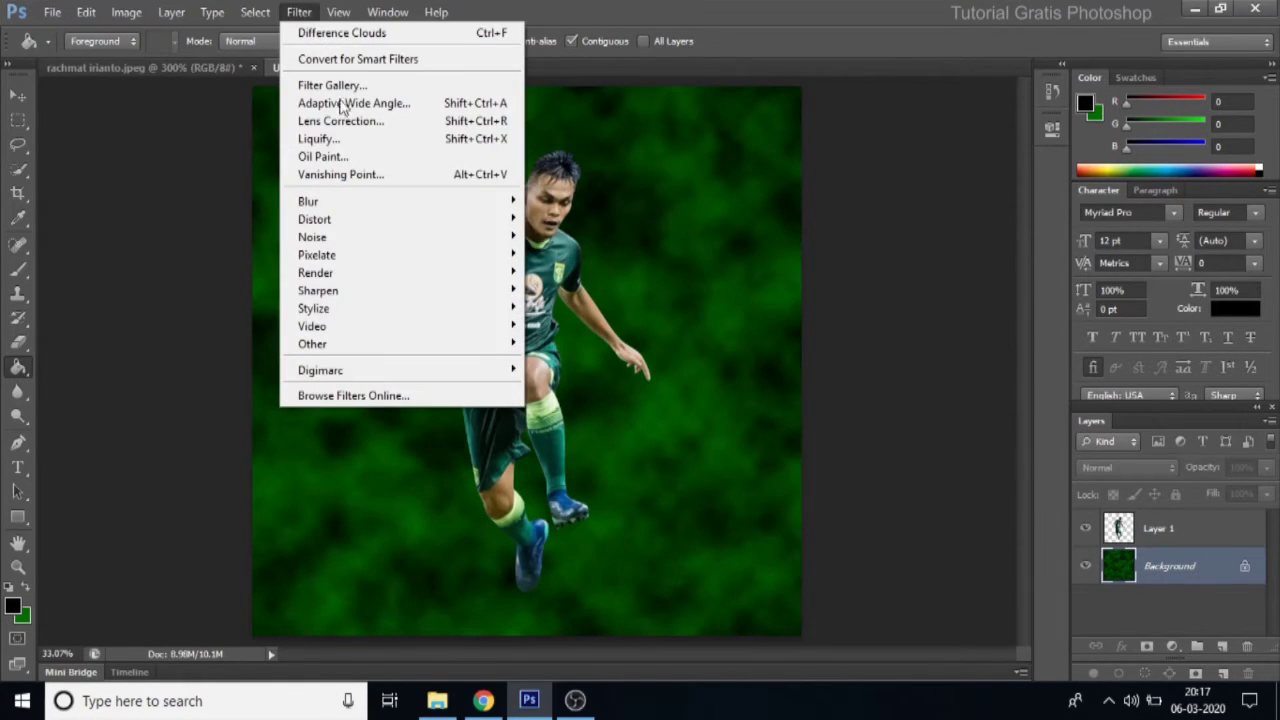
mouse_move(308, 201)
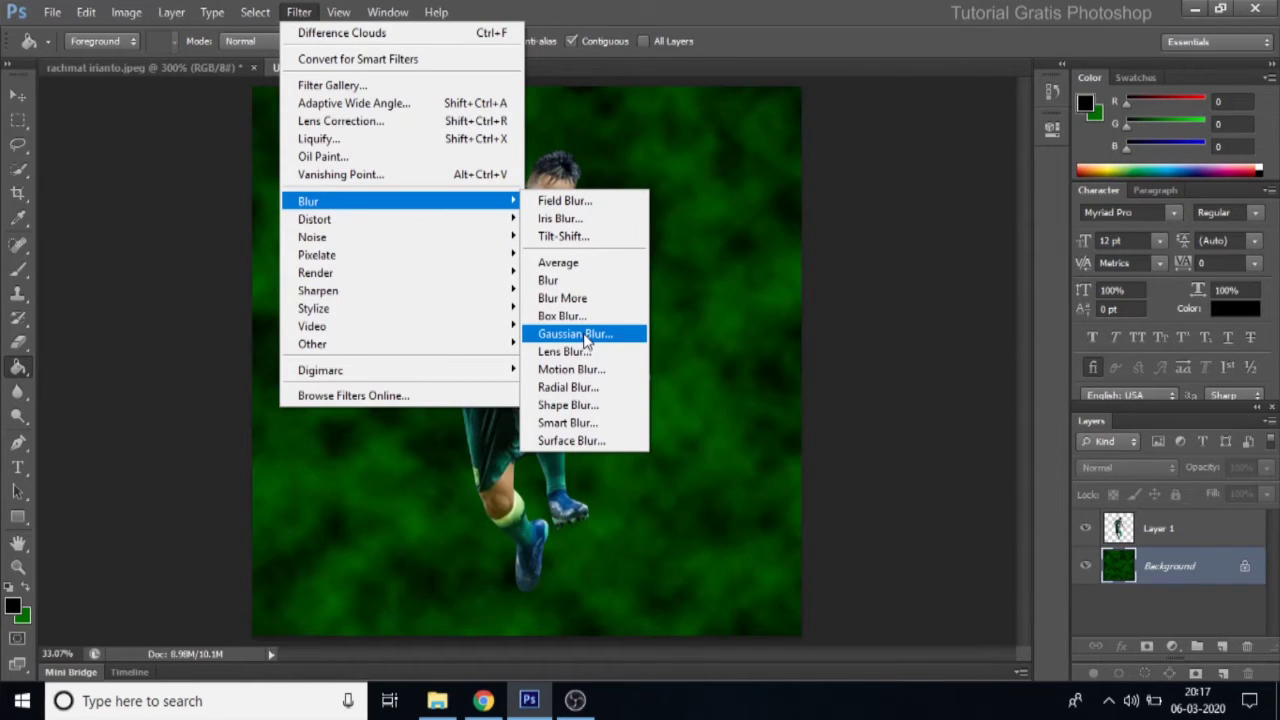
Step: Apply a Gaussian Blur with a 40-pixel radius to the cloud background
click(575, 334)
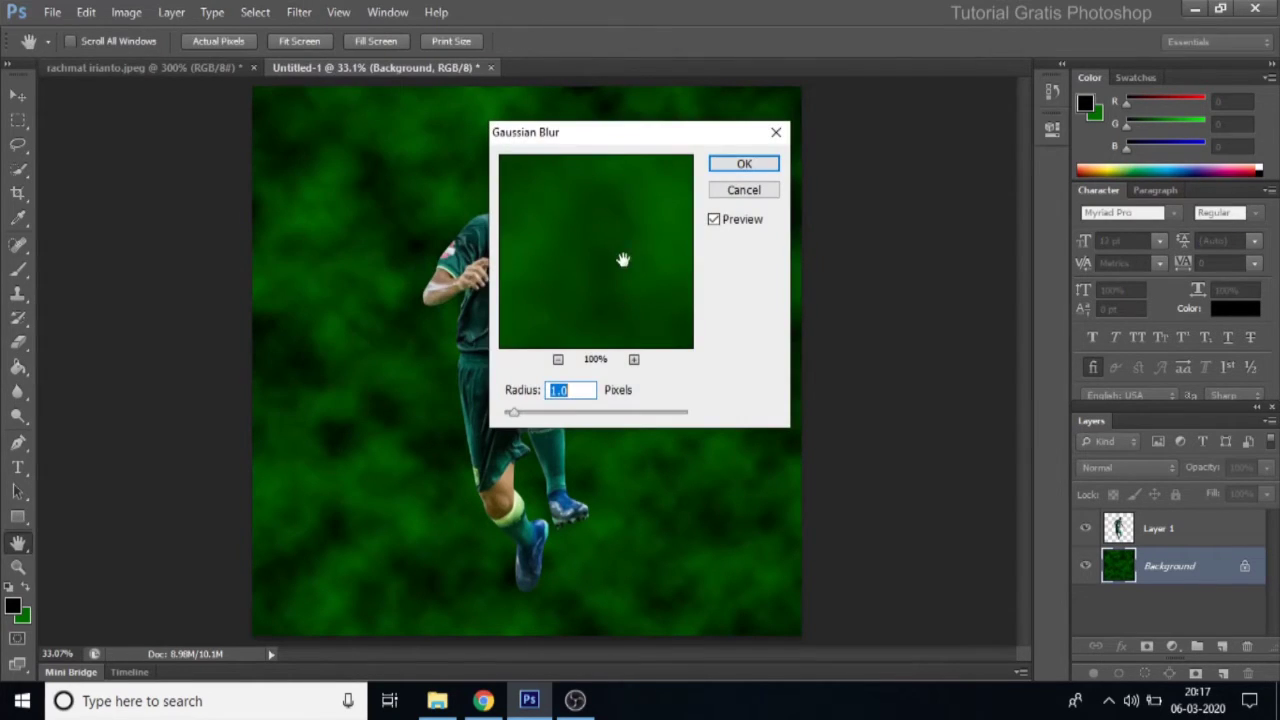
drag(641, 135, 864, 168)
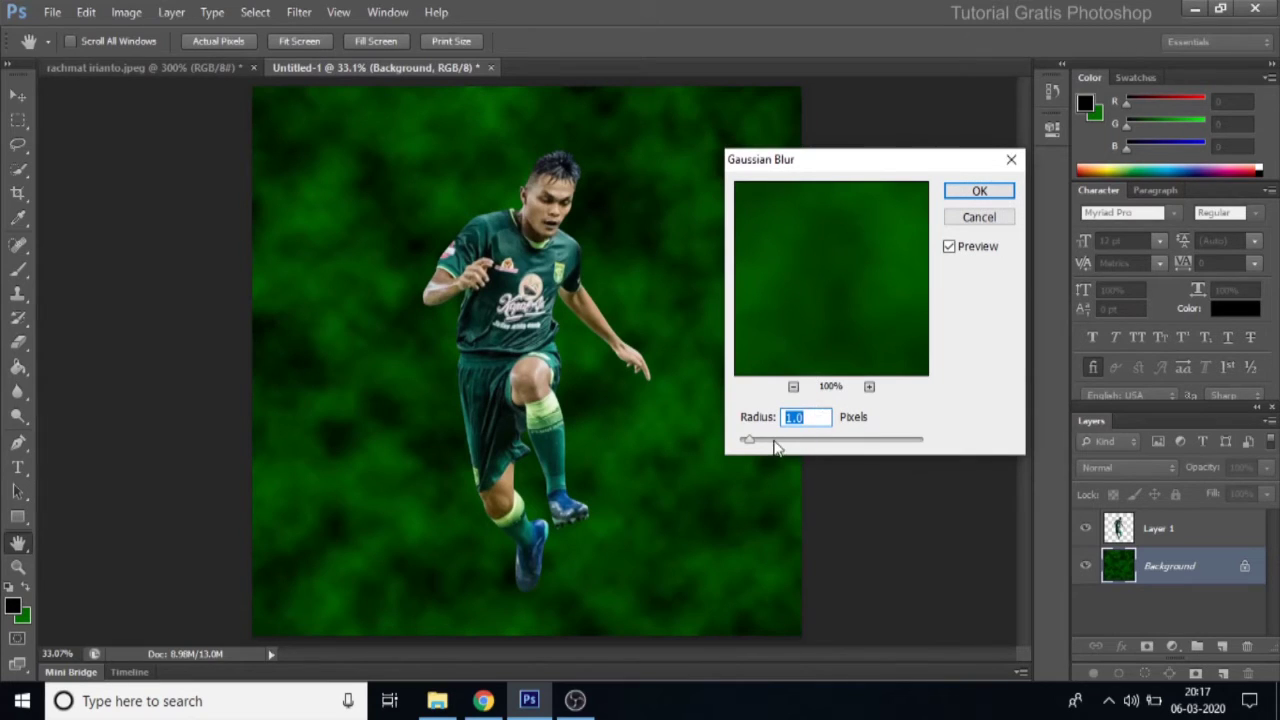
drag(749, 442, 827, 446)
drag(827, 446, 834, 446)
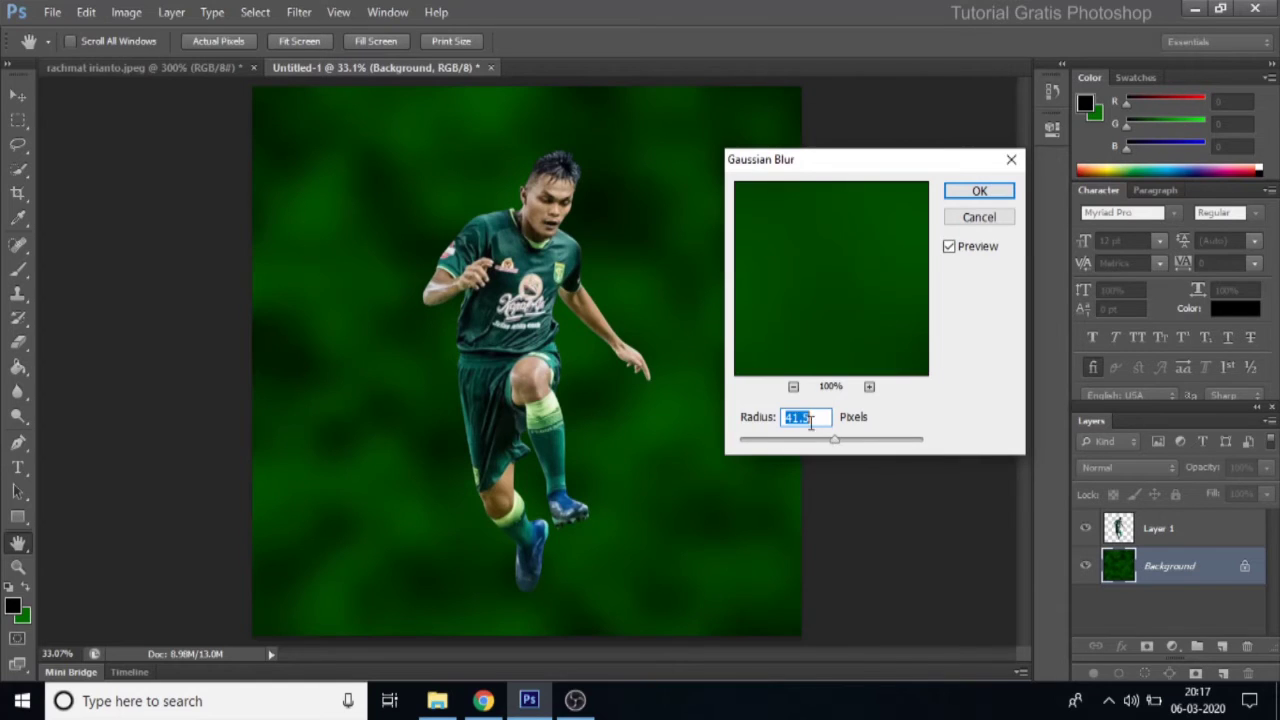
text(0)
click(979, 197)
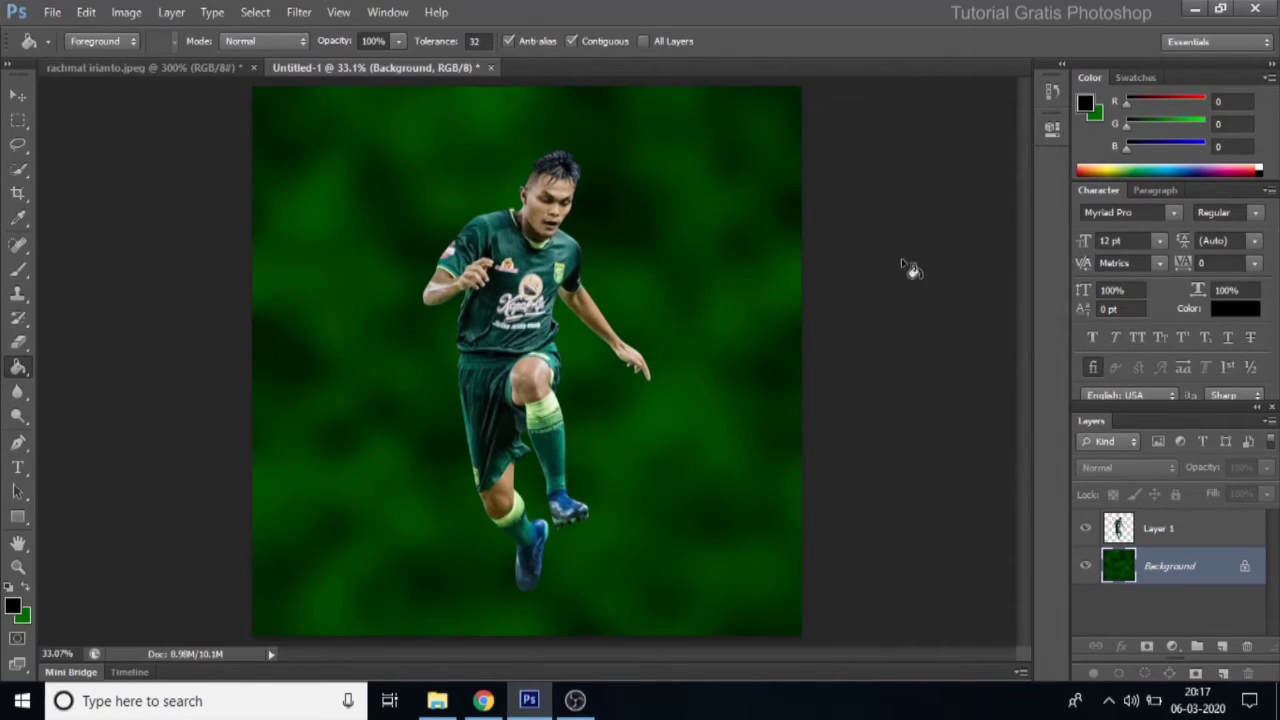
Step: Lift the RGB curve midtones (input 110 to output 142) to lighten the background
click(126, 12)
mouse_move(154, 60)
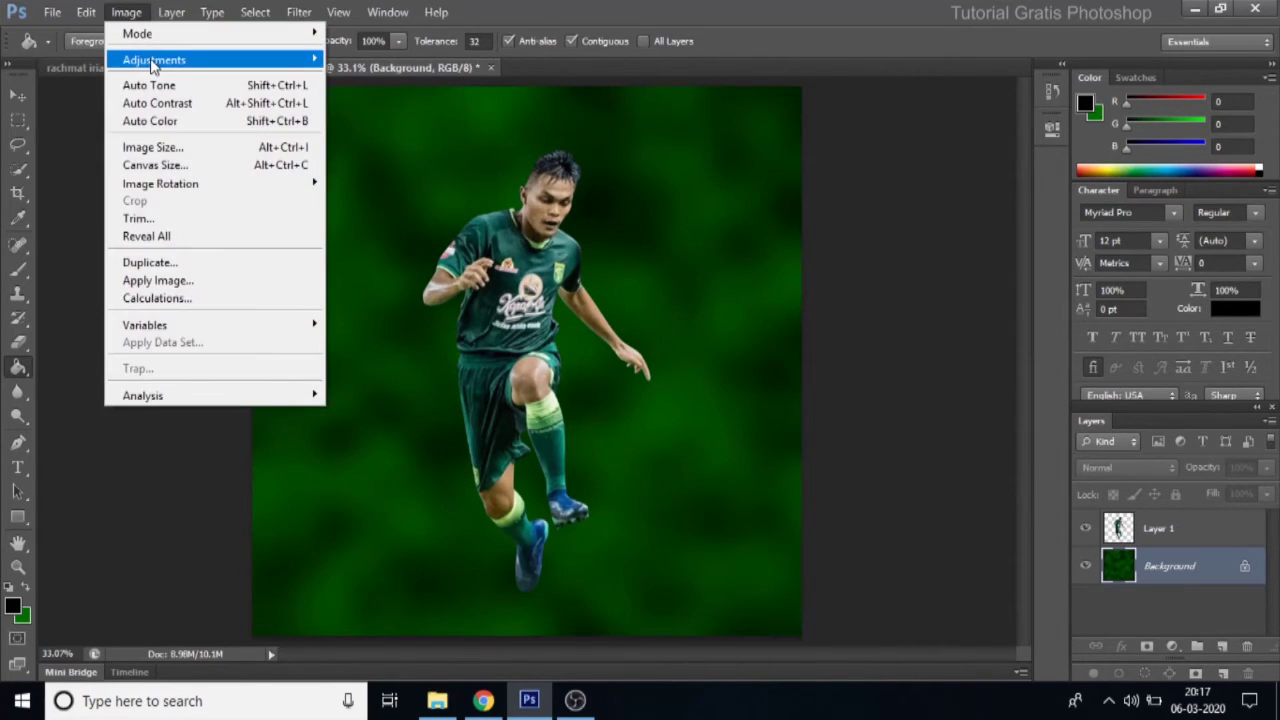
click(385, 97)
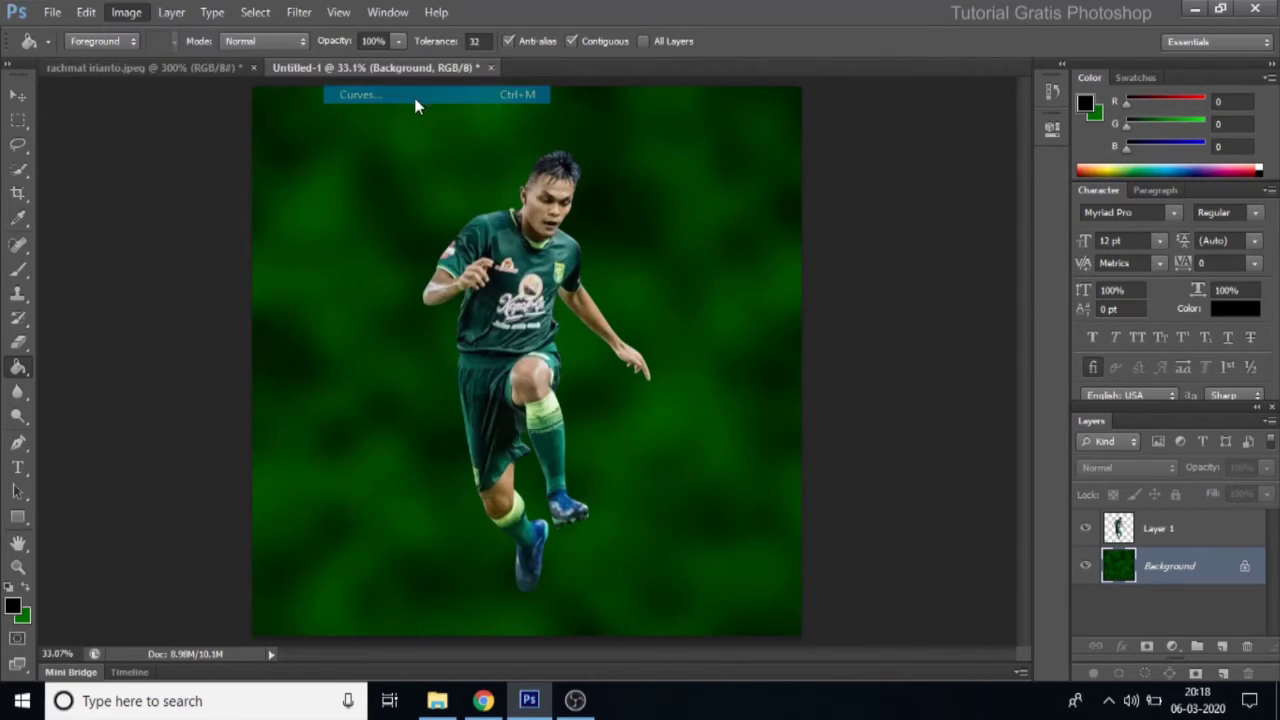
drag(617, 93, 875, 136)
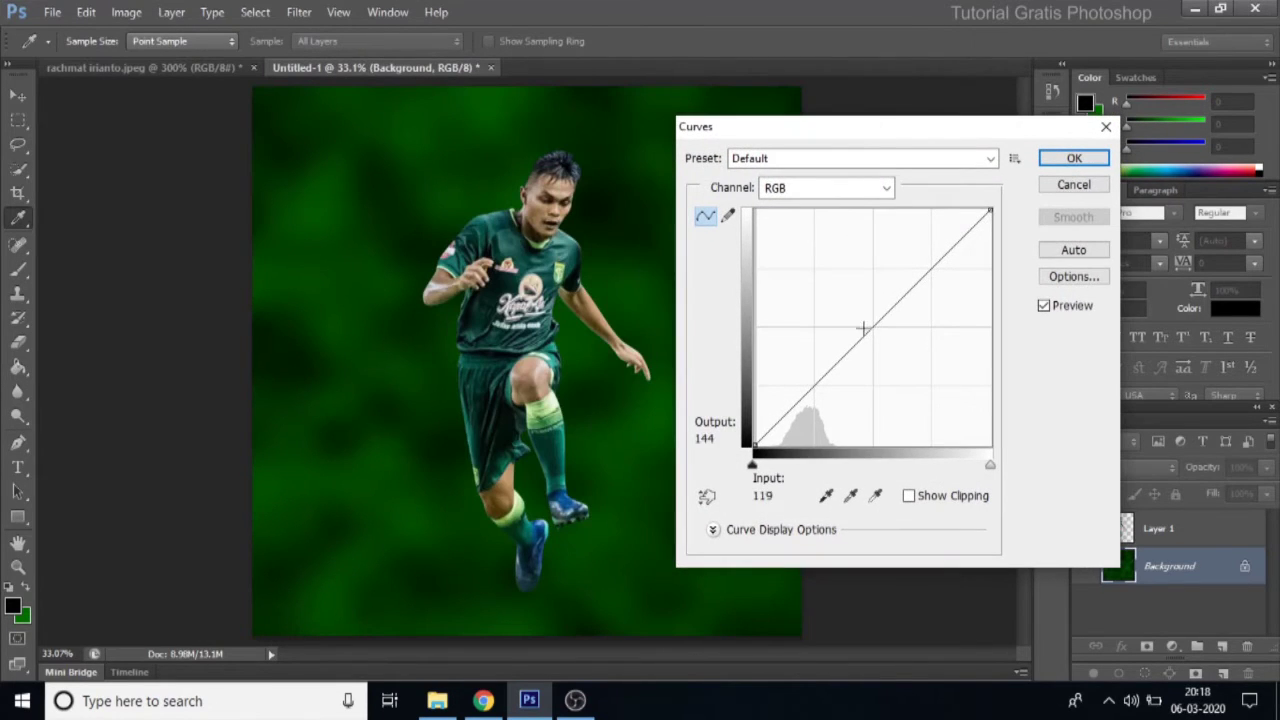
drag(860, 316, 856, 314)
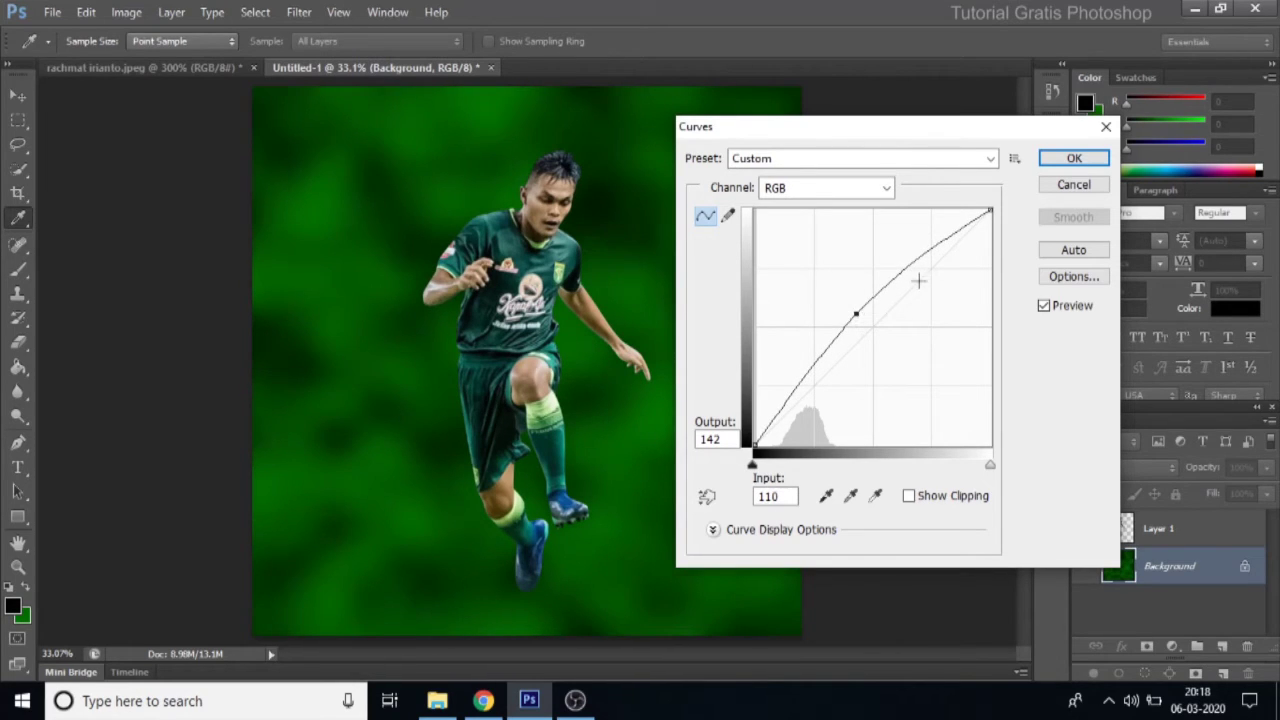
click(1050, 162)
key(g)
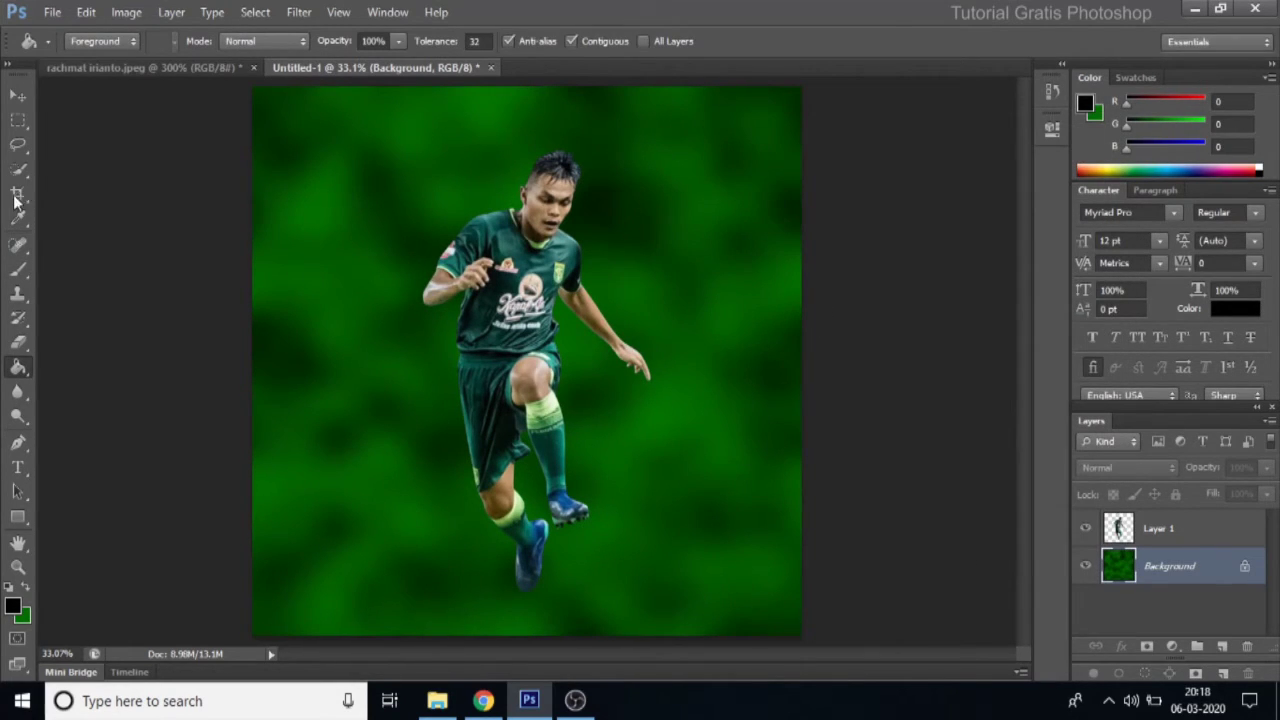
click(17, 144)
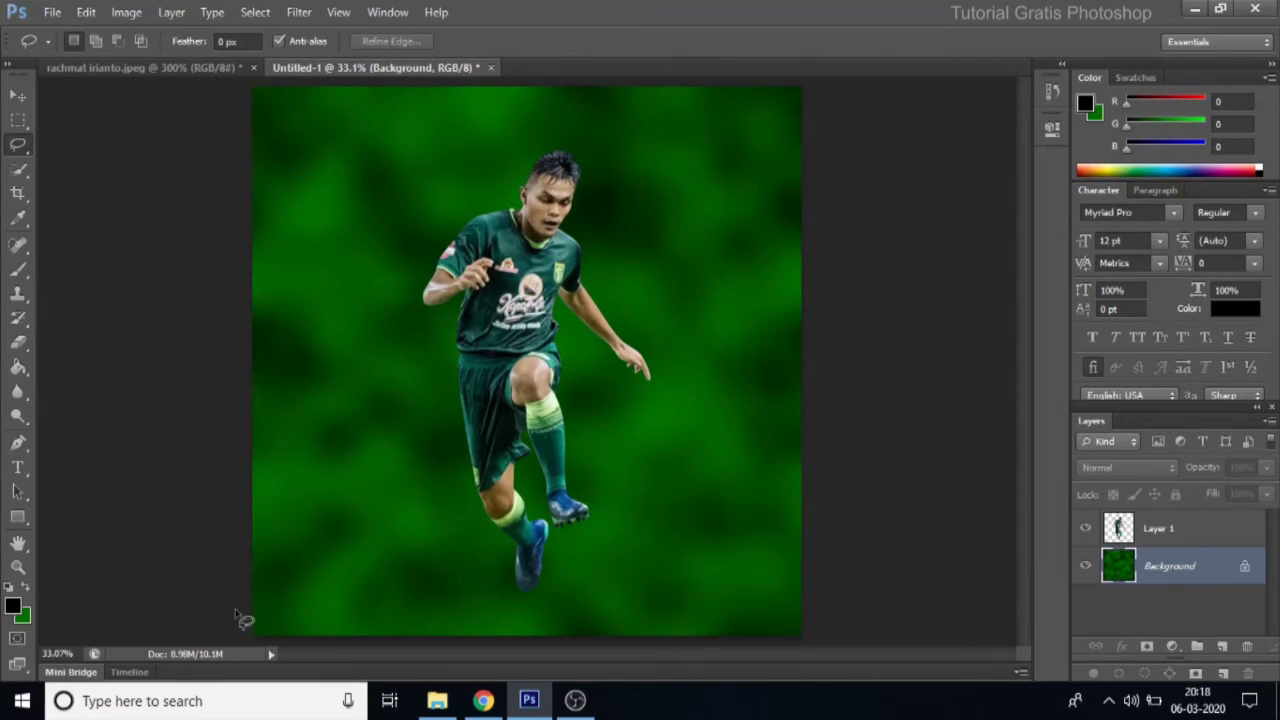
Step: Lasso the lower-right background area and feather the selection by 150 pixels
mouse_move(362, 616)
mouse_down()
mouse_move(505, 574)
mouse_move(673, 469)
mouse_move(793, 186)
mouse_move(1055, 391)
mouse_move(81, 663)
mouse_up()
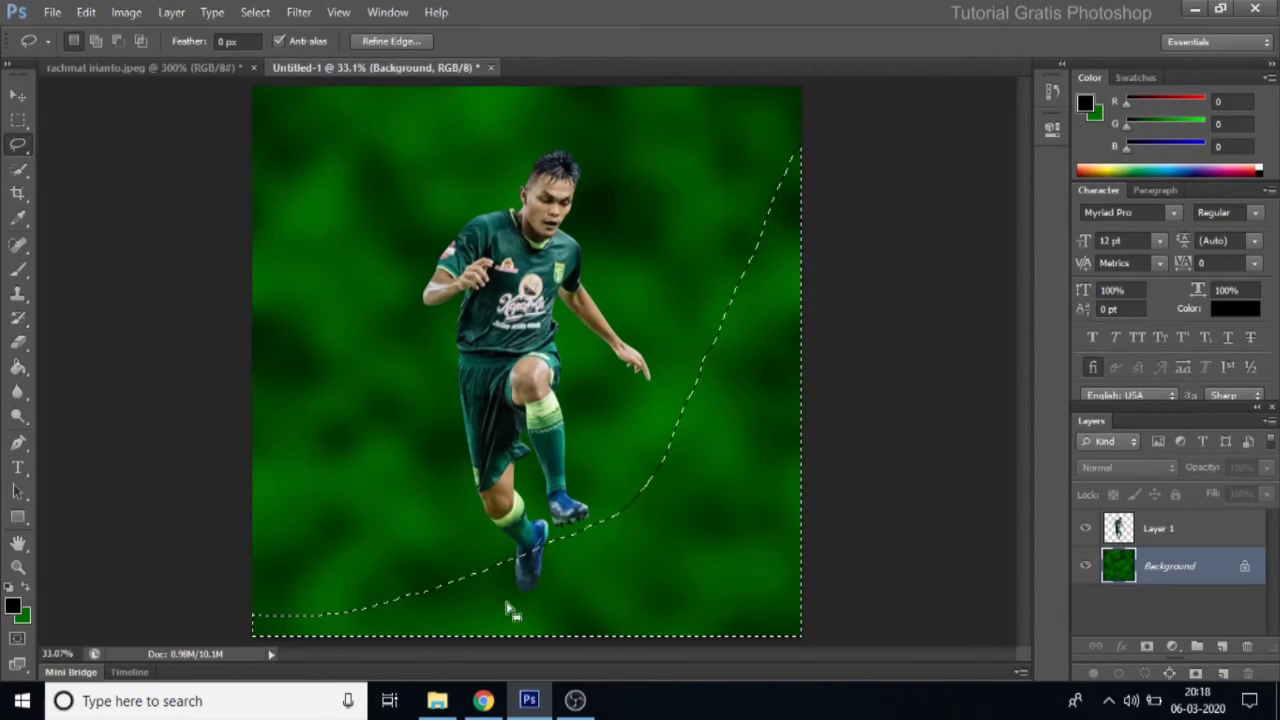
right_click(737, 340)
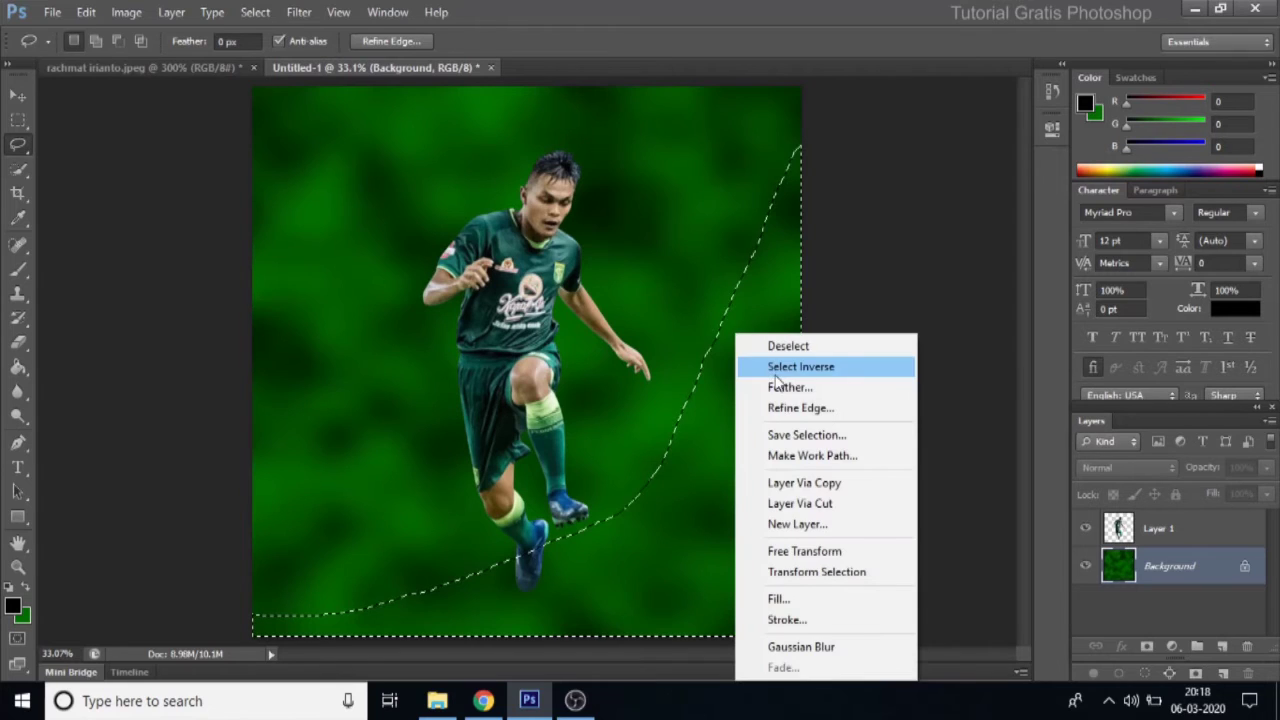
click(782, 388)
text(1)
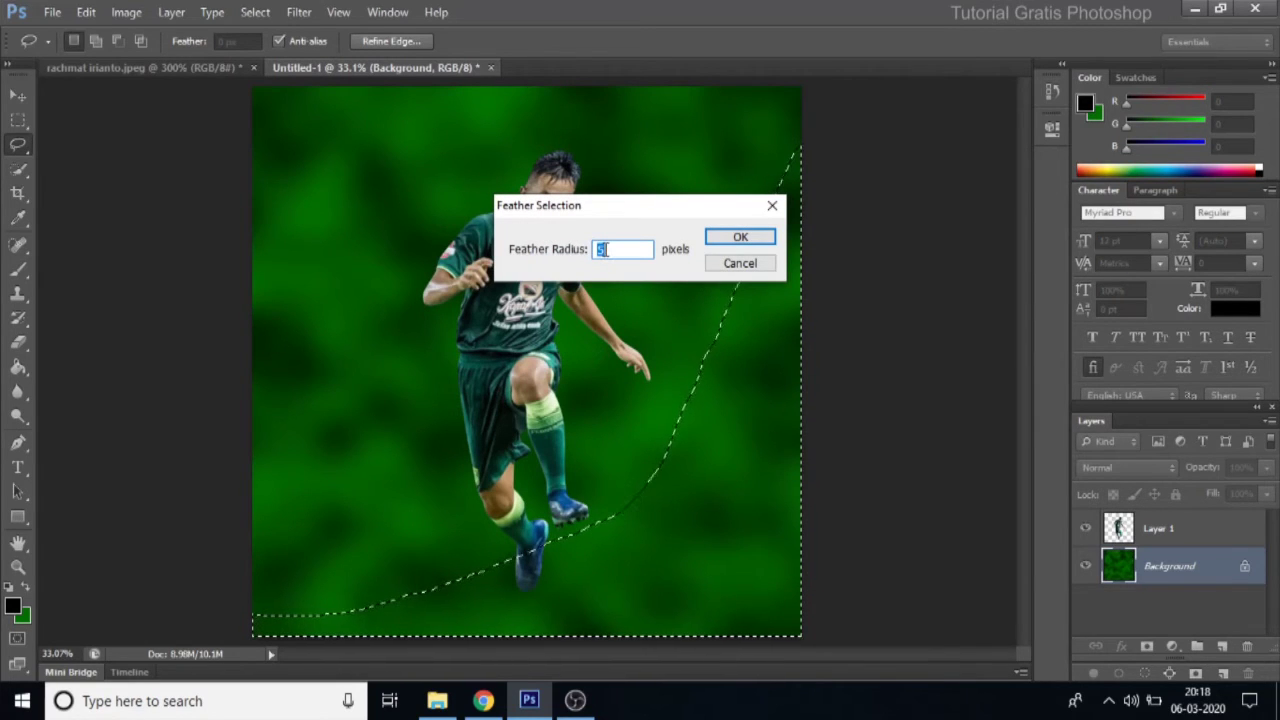
text(00)
key(BackSpace)
text(5)
click(736, 240)
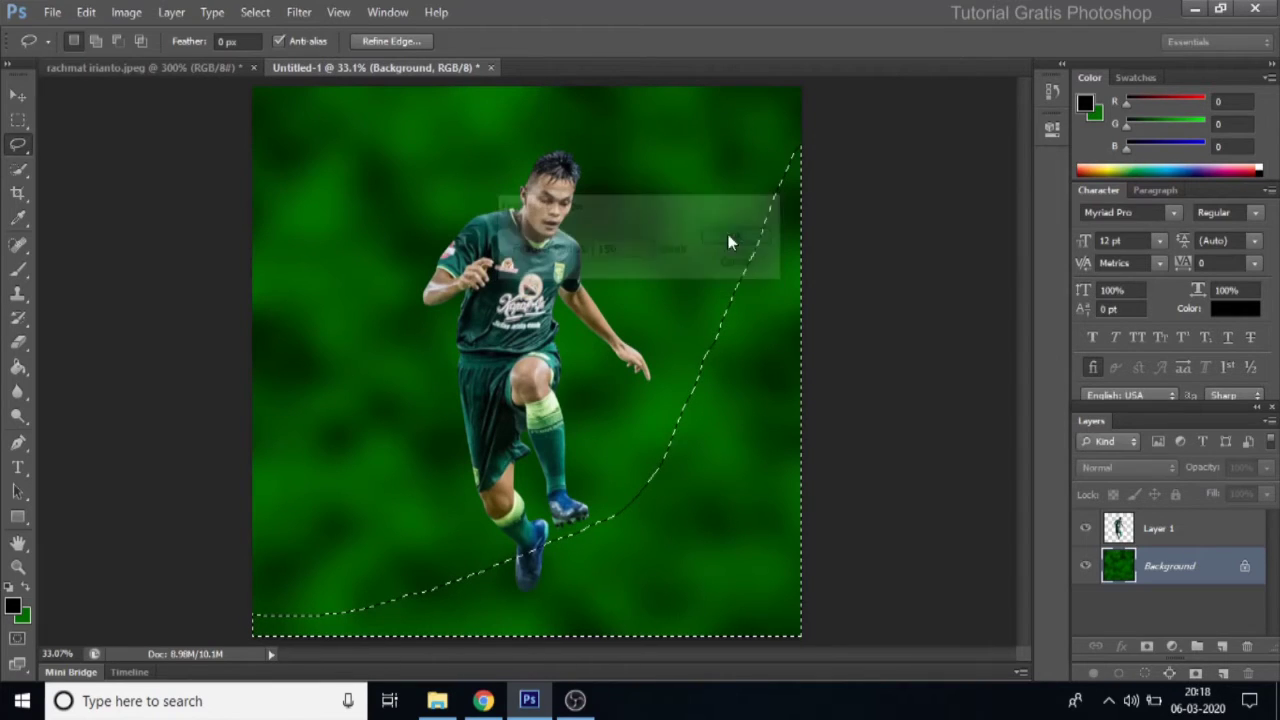
Step: Fill the feathered area with black on a new layer set to about 47% opacity
click(1222, 647)
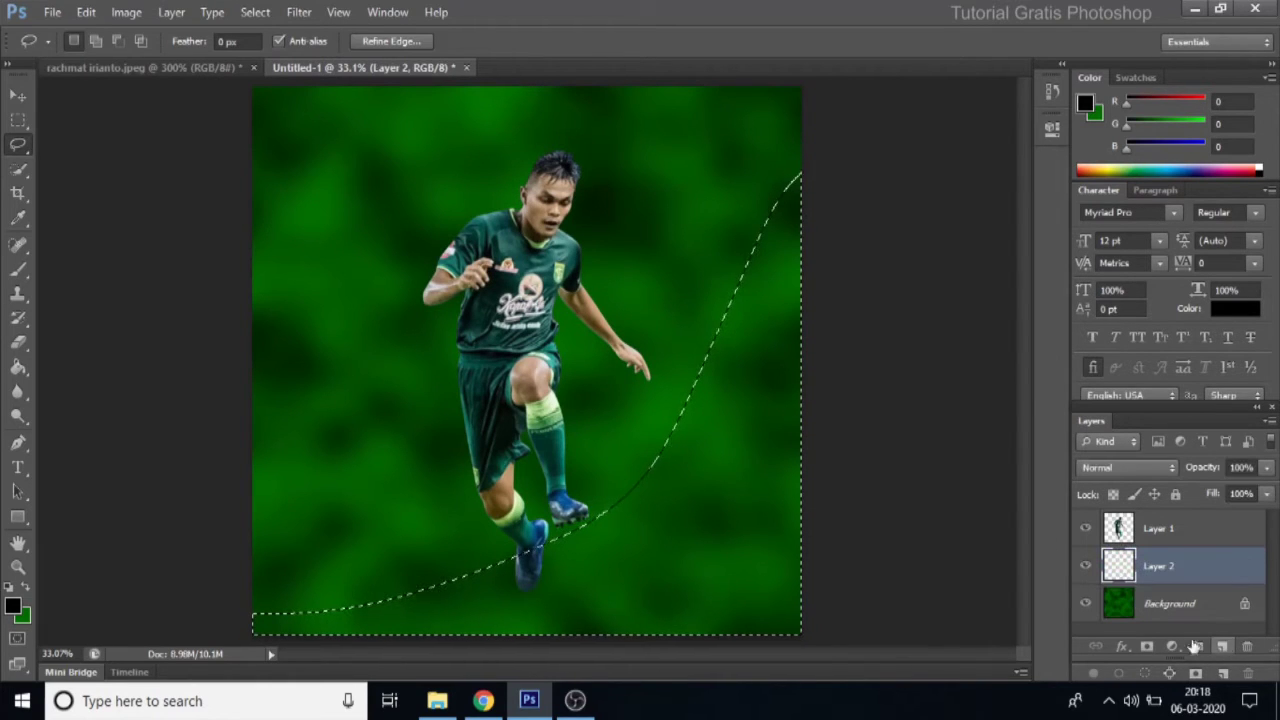
click(18, 367)
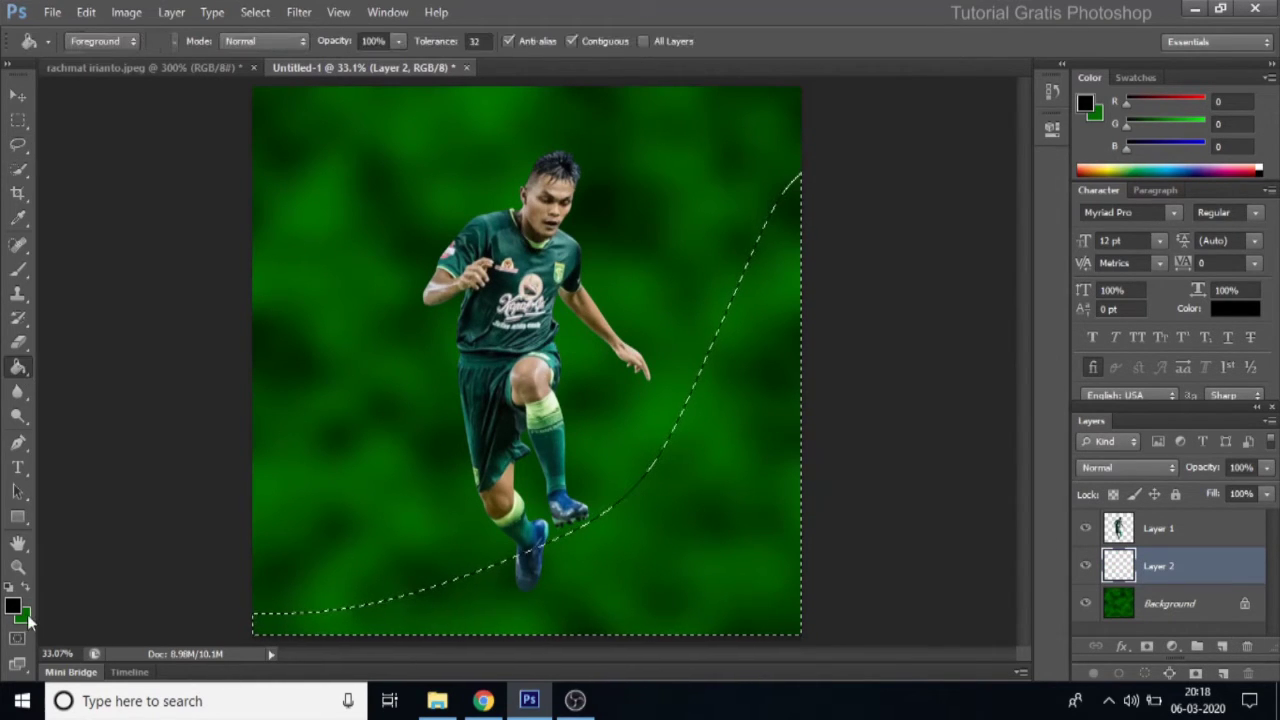
click(648, 491)
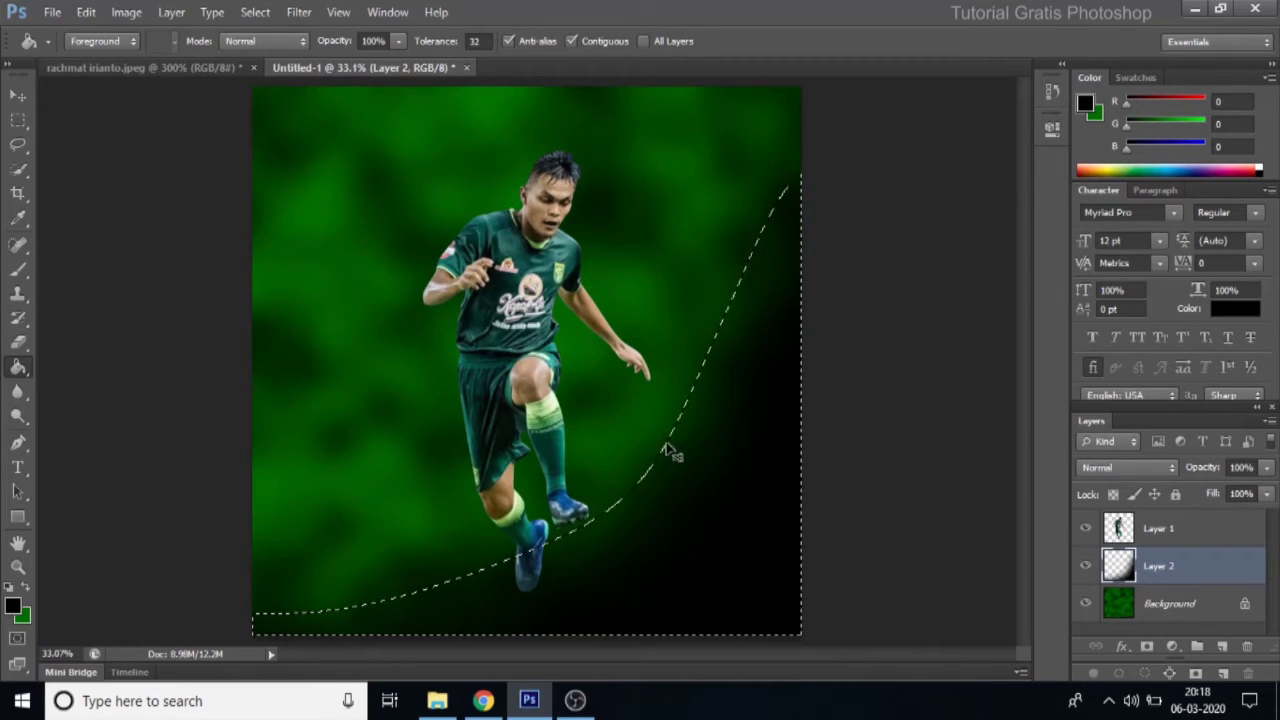
key(ctrl+d)
click(1267, 470)
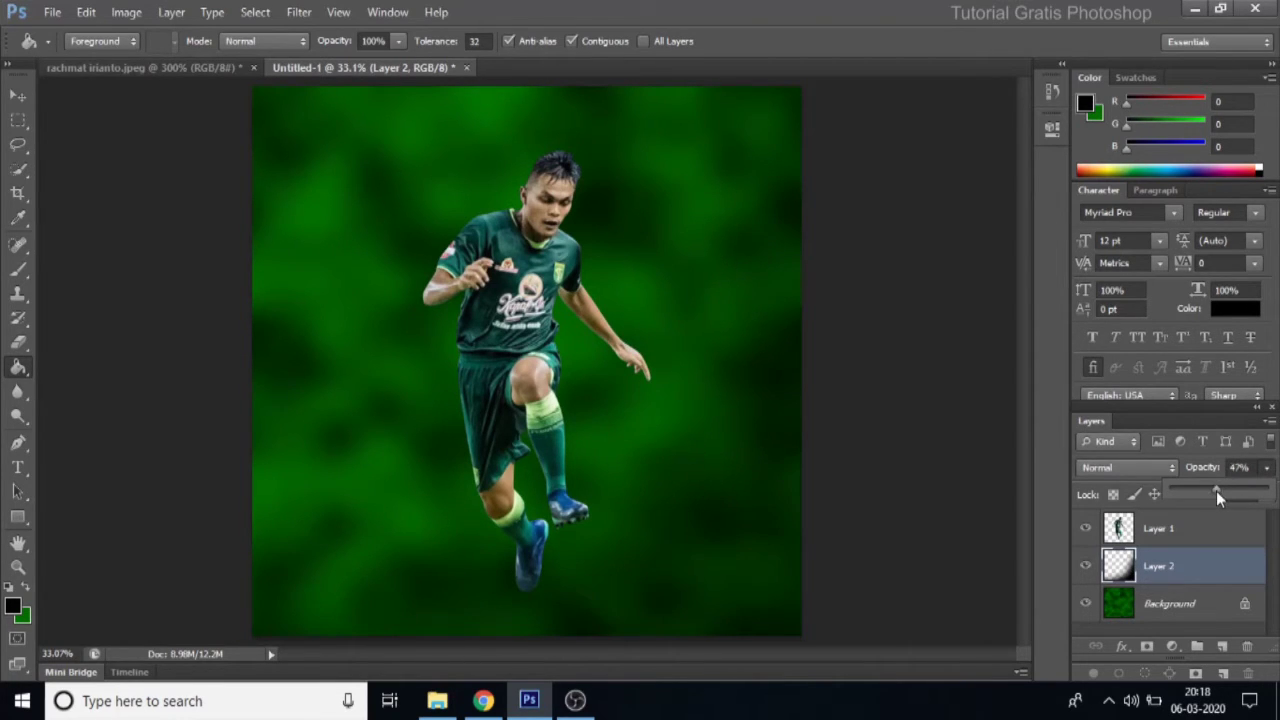
key(l)
mouse_move(252, 310)
mouse_down()
mouse_move(463, 72)
mouse_move(126, 209)
mouse_up()
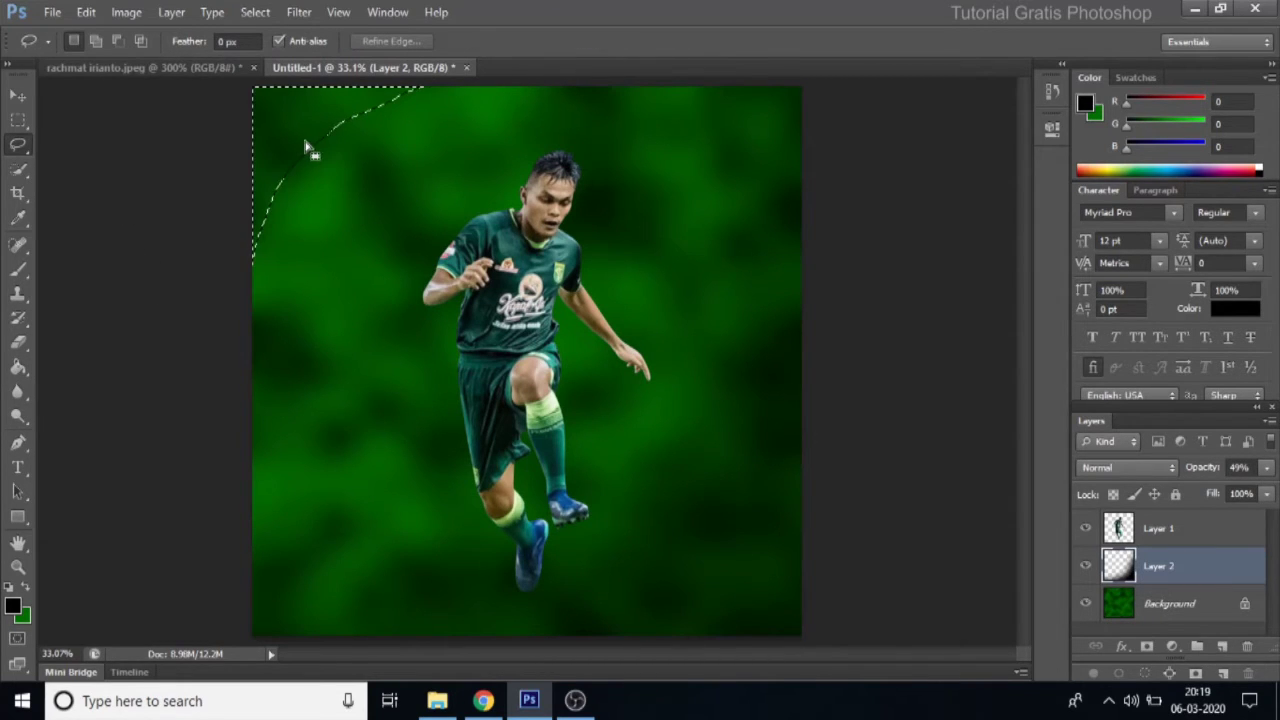
Step: Feather the top-left selection by 100 px, add a new layer, and set foreground to d2ff00
right_click(309, 149)
click(344, 200)
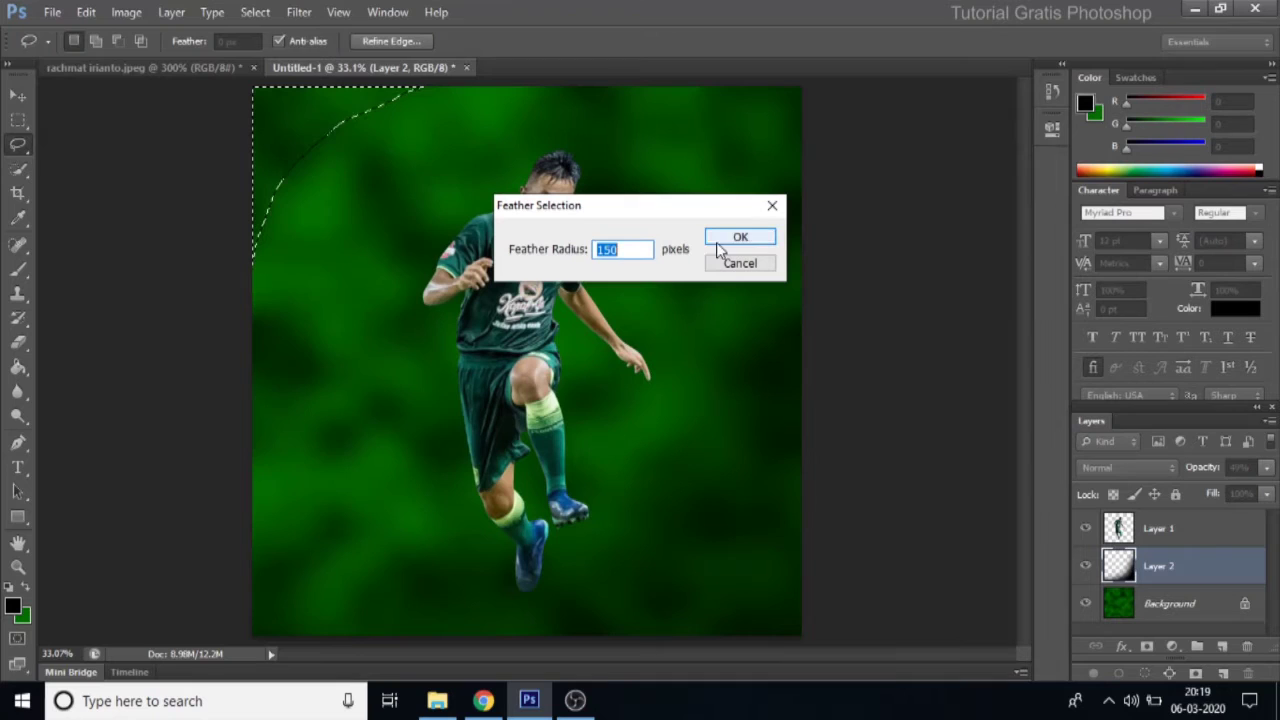
text(100)
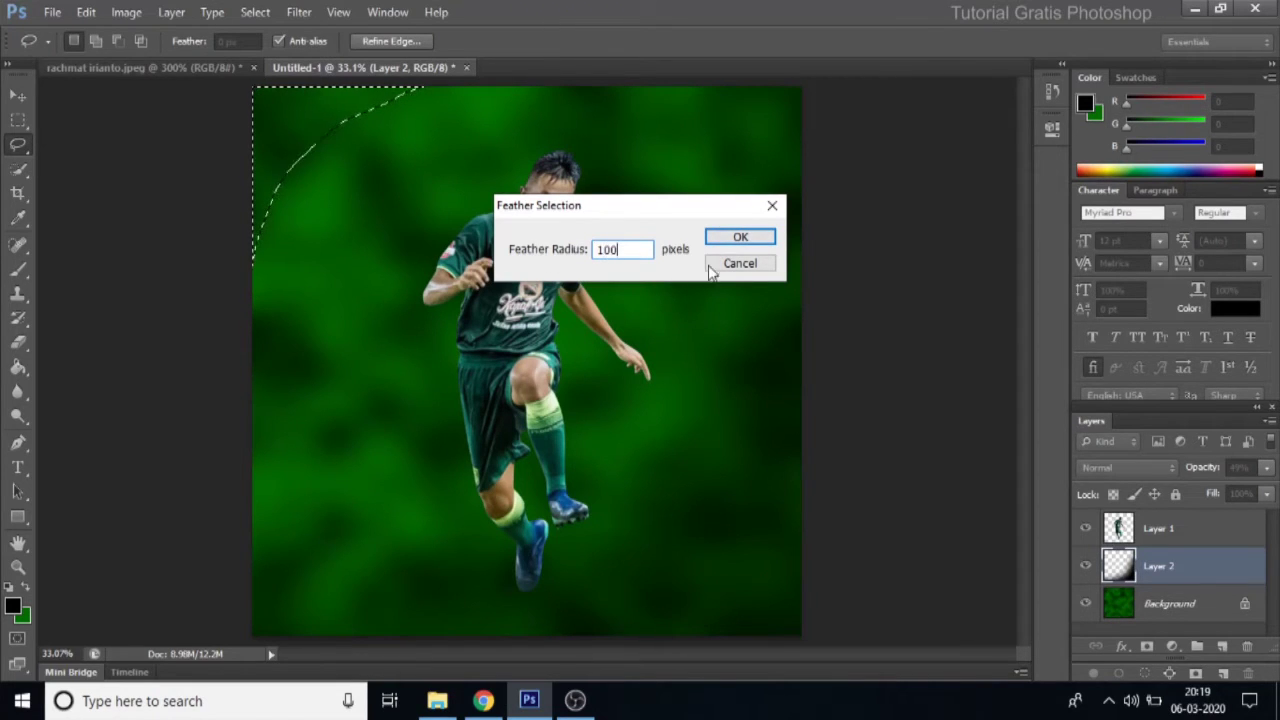
click(742, 241)
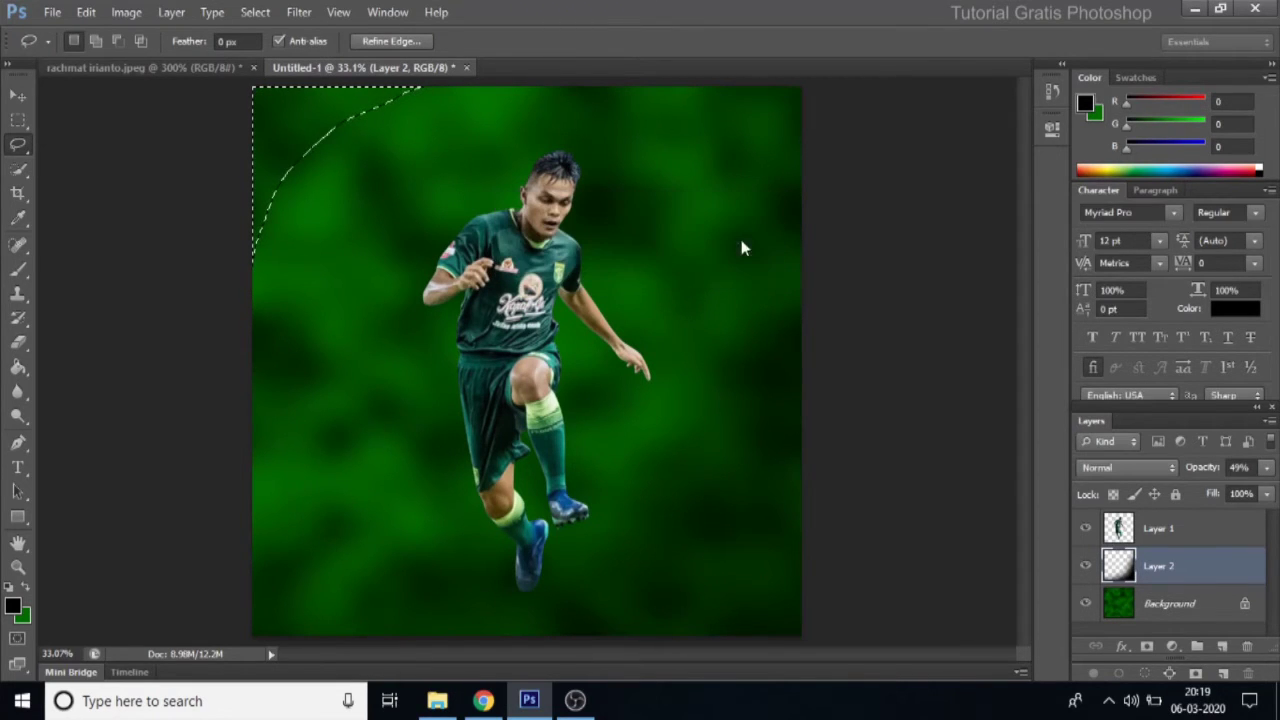
click(1221, 646)
click(13, 606)
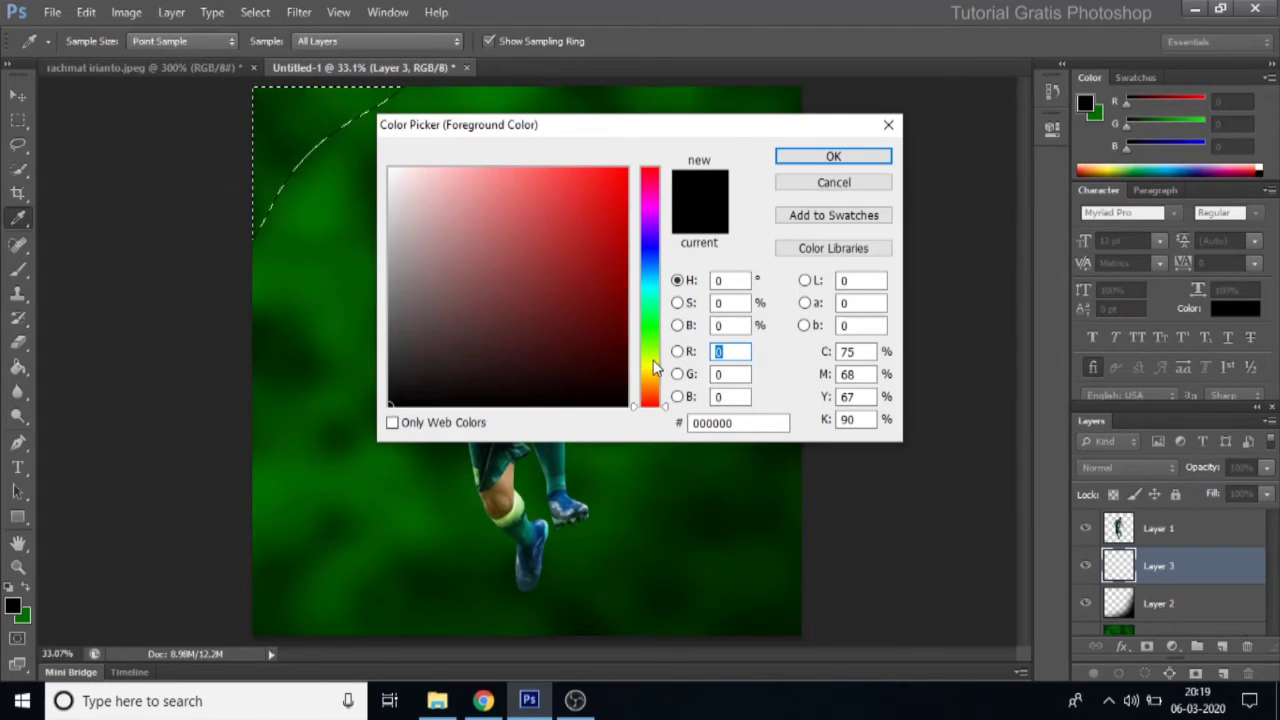
click(651, 359)
click(626, 169)
click(795, 158)
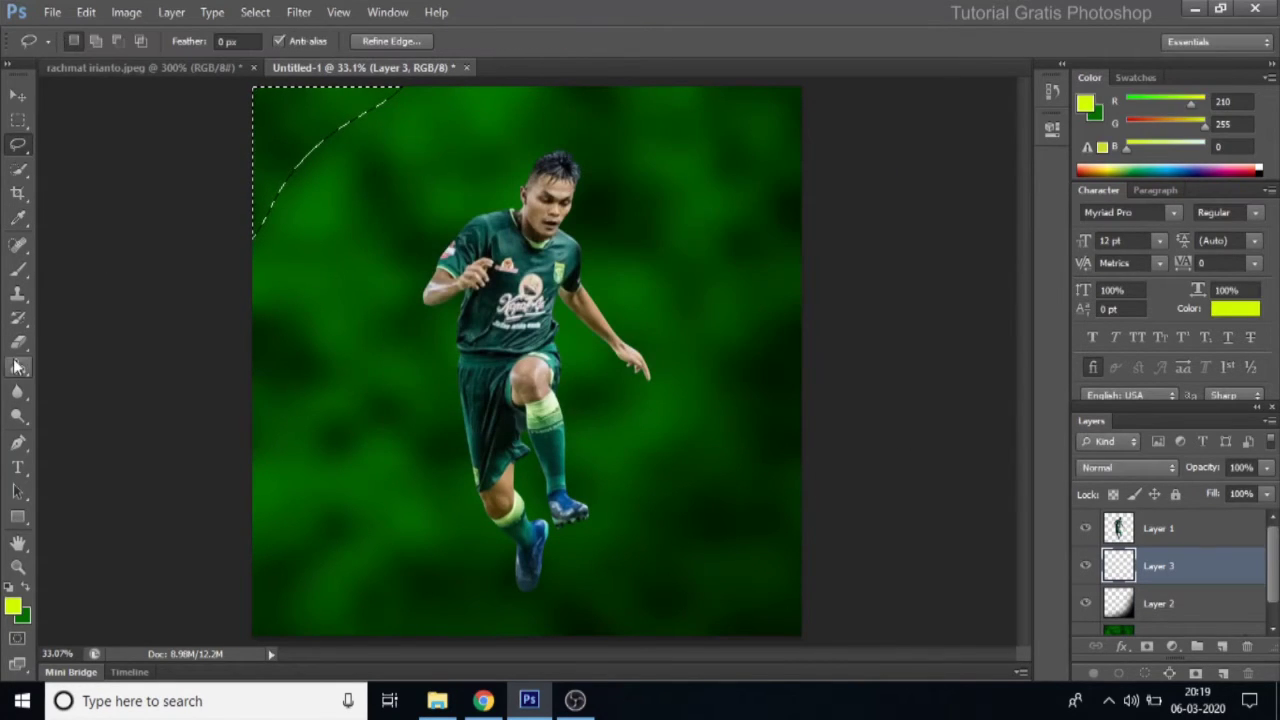
Step: Fill the corner yellow-green, set the layer to 43% opacity, and enlarge it toward the centre
click(18, 367)
click(283, 117)
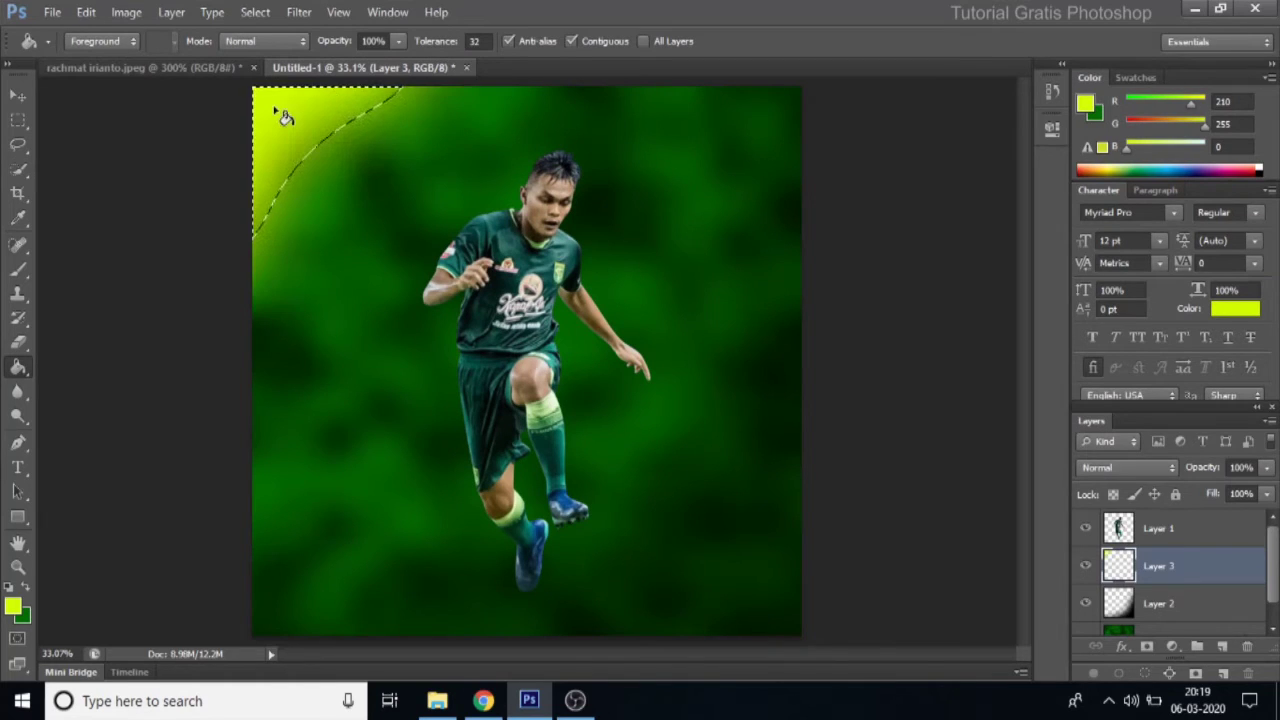
key(ctrl+d)
click(1265, 469)
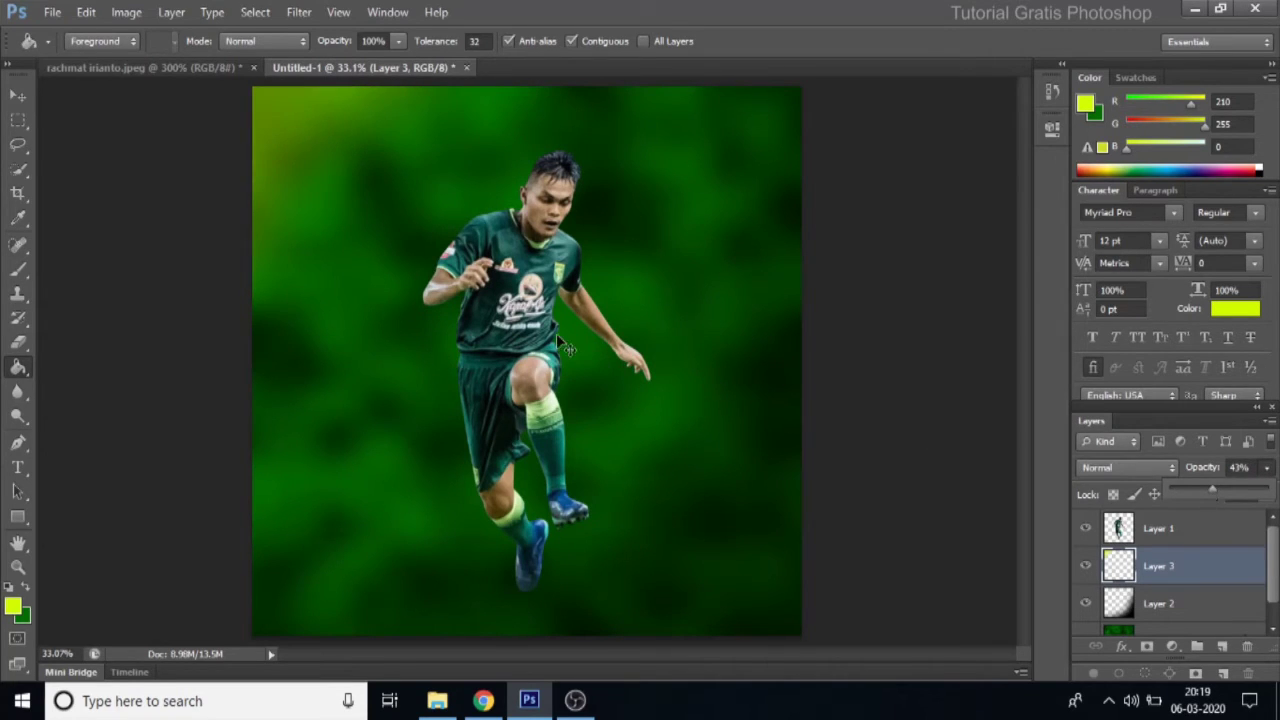
key(ctrl+t)
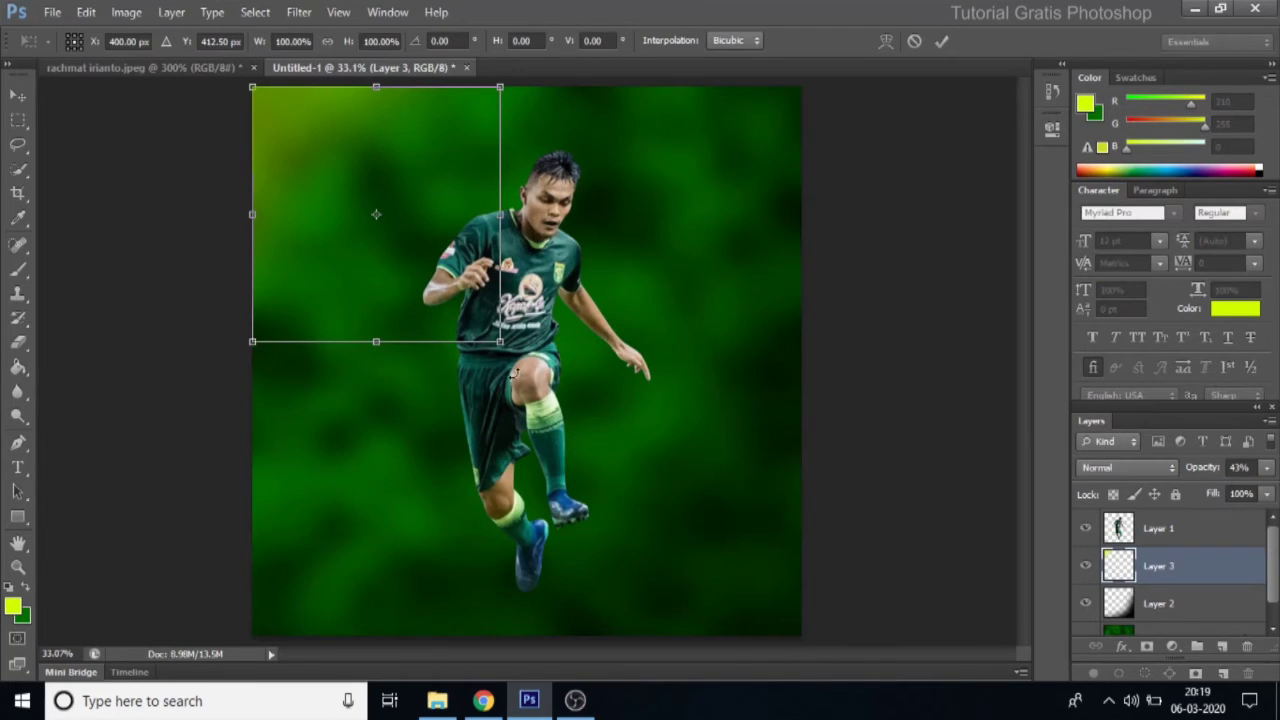
drag(502, 344, 560, 405)
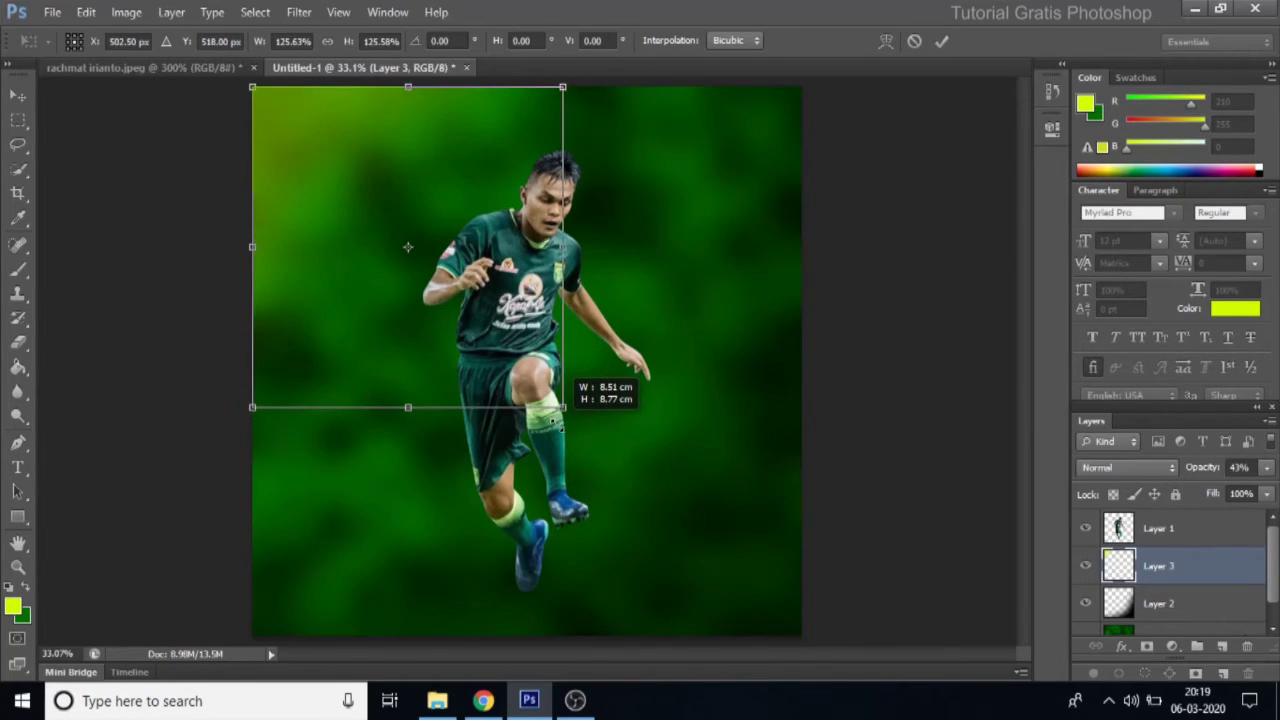
key(g)
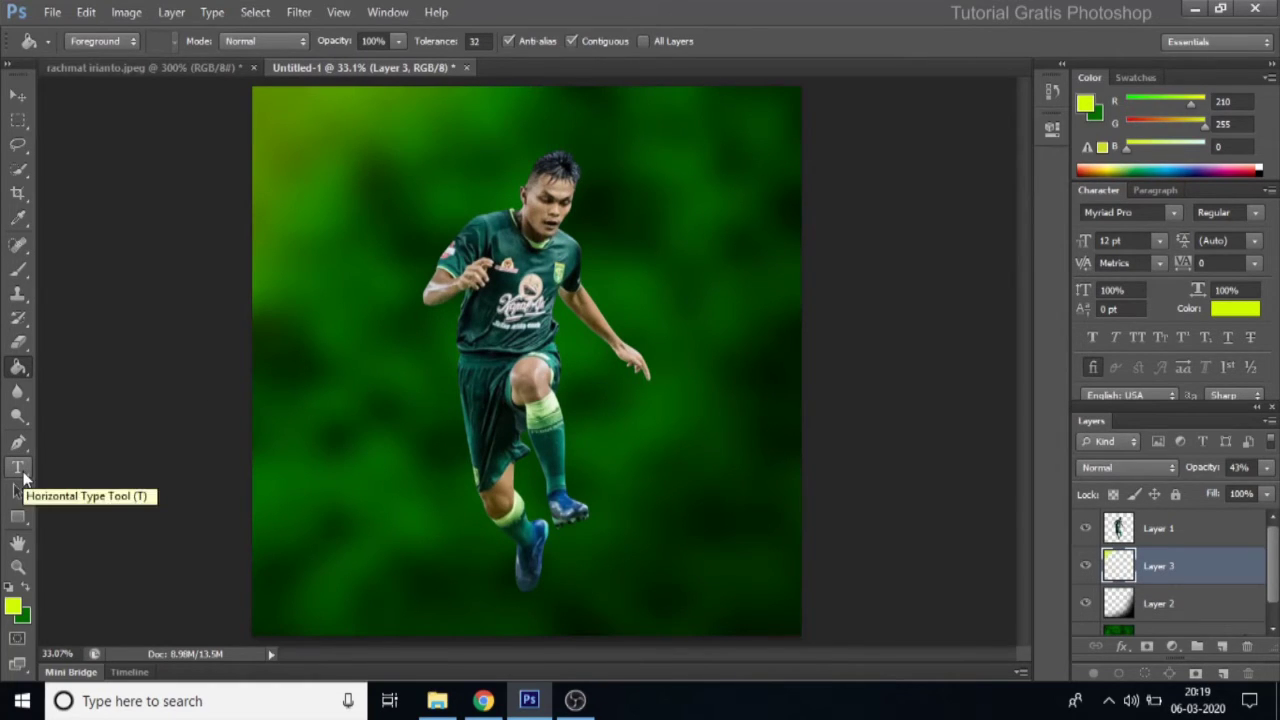
click(22, 476)
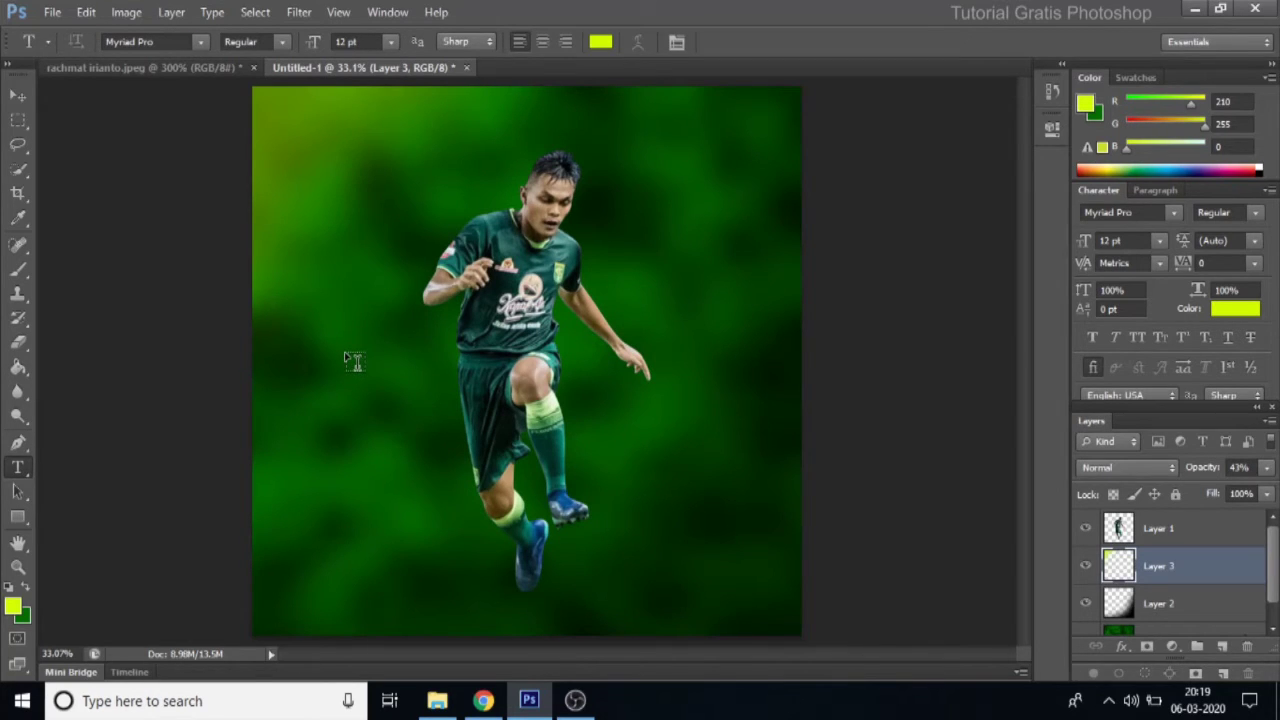
Step: Type the player's first name in white text on the left side of the poster
click(600, 42)
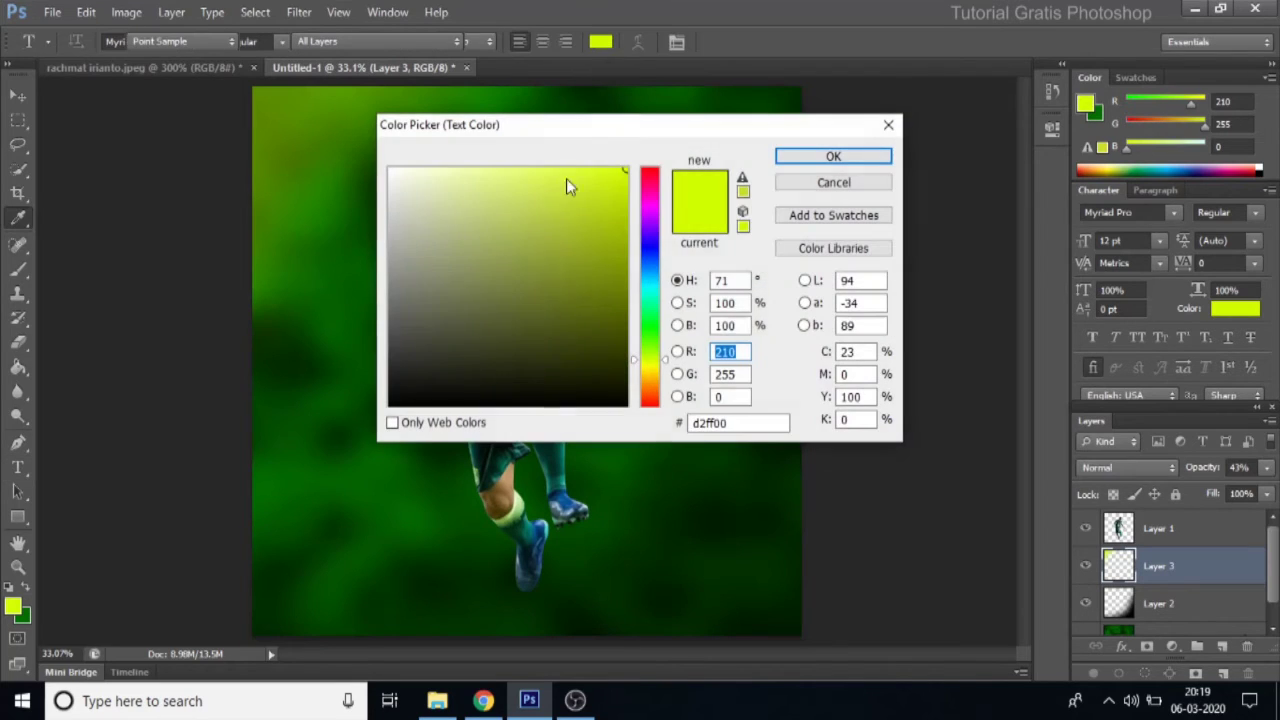
click(391, 170)
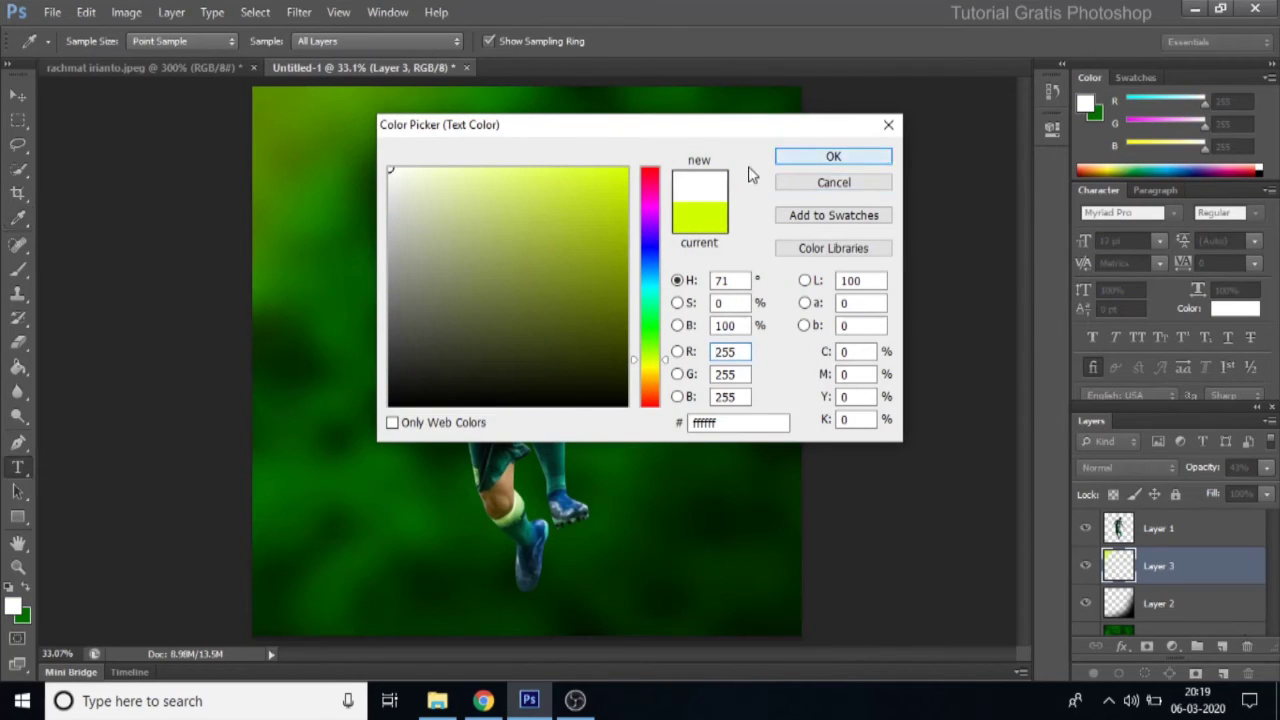
click(830, 157)
click(343, 404)
text(RACM)
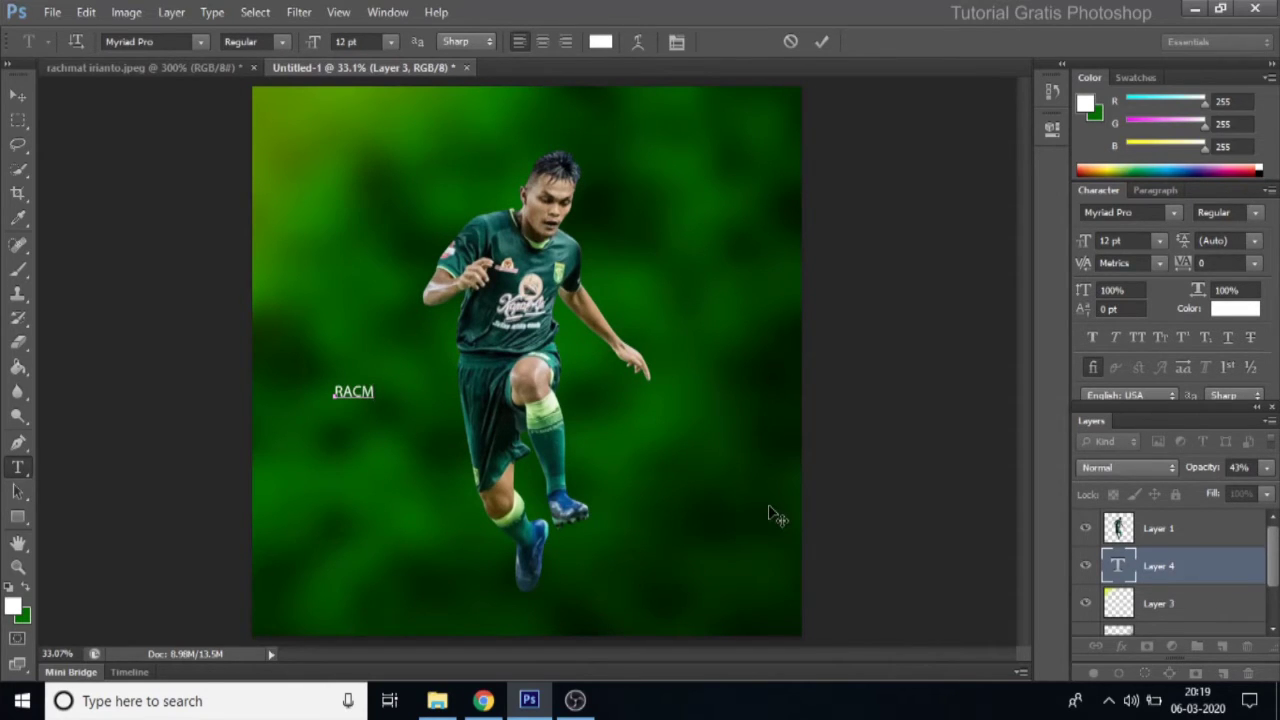
key(BackSpace)
text(T)
click(17, 95)
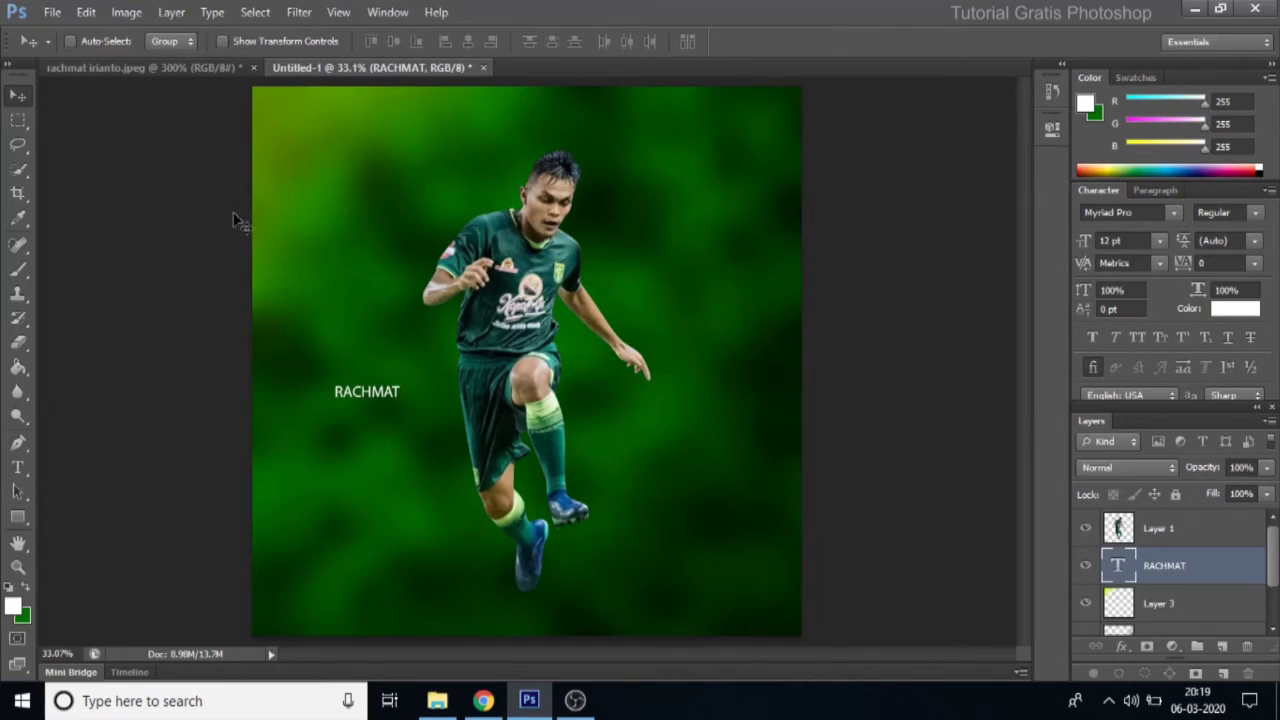
key(ctrl+t)
Step: Enlarge the name text and move its layer above the player layer
drag(408, 377, 677, 243)
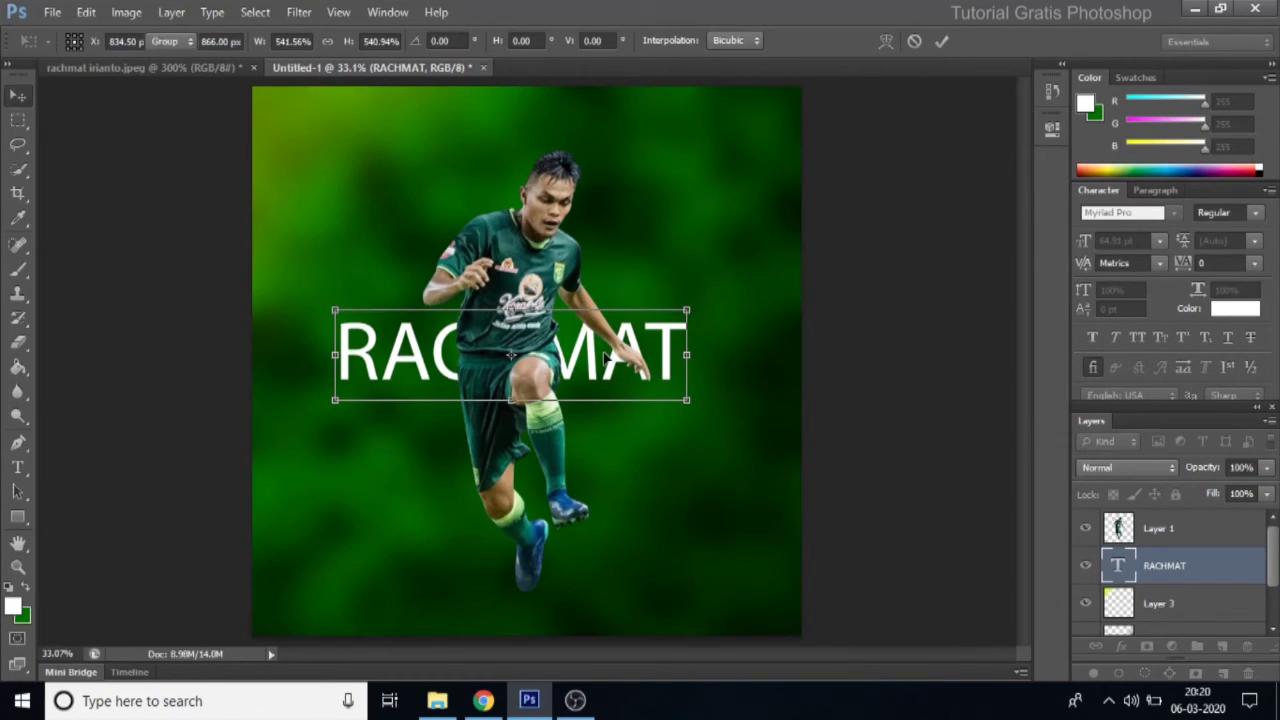
key(Return)
drag(1176, 568, 1180, 522)
drag(644, 378, 660, 375)
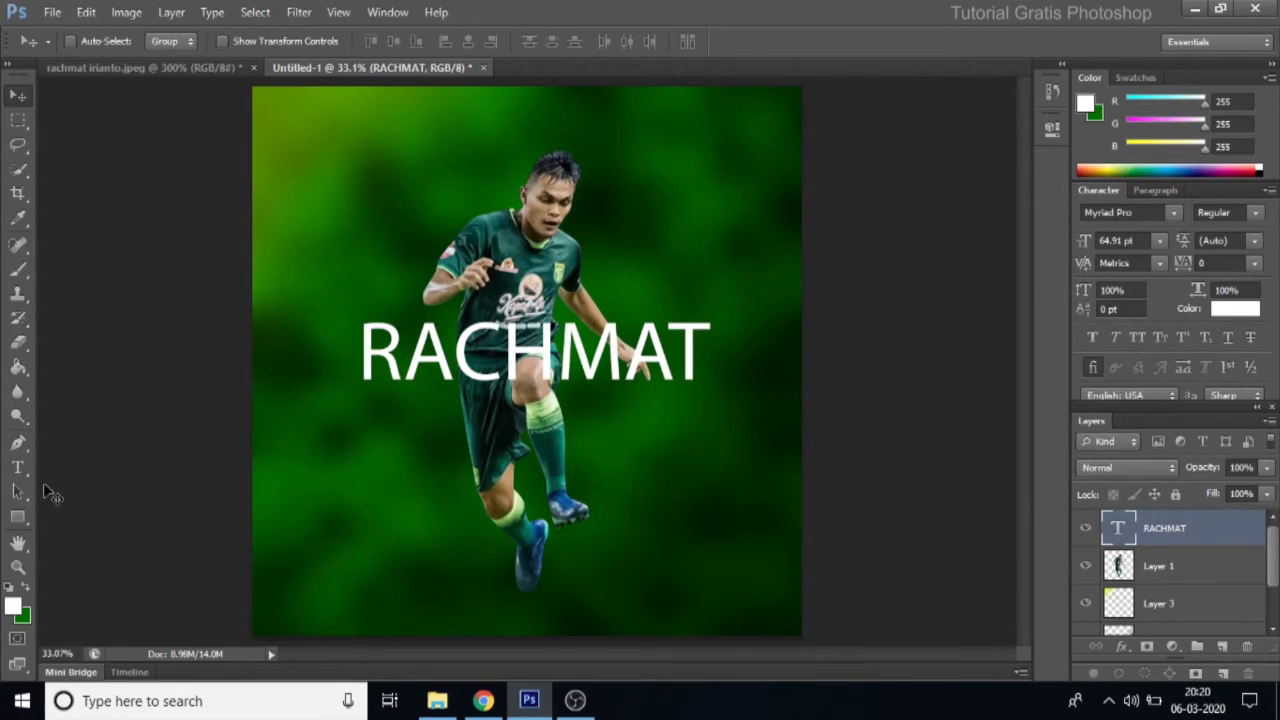
Step: Change the name text's font from Myriad Pro to Webrush
click(20, 469)
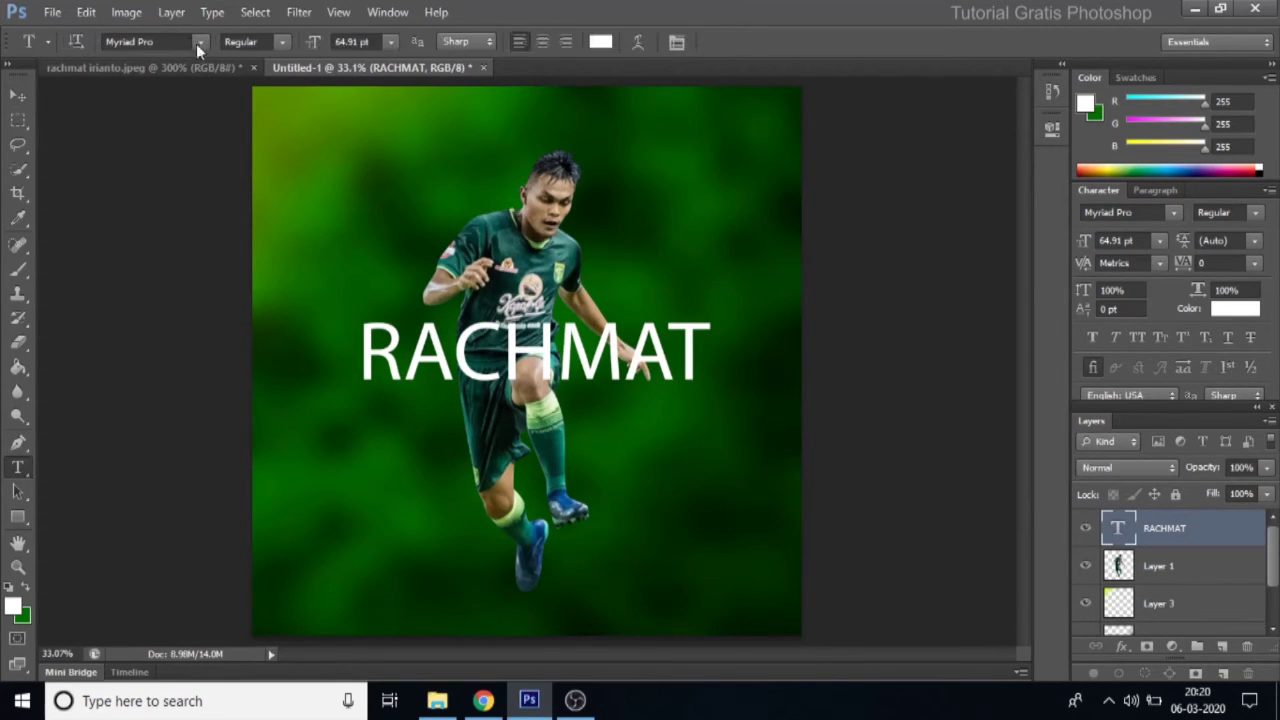
click(201, 42)
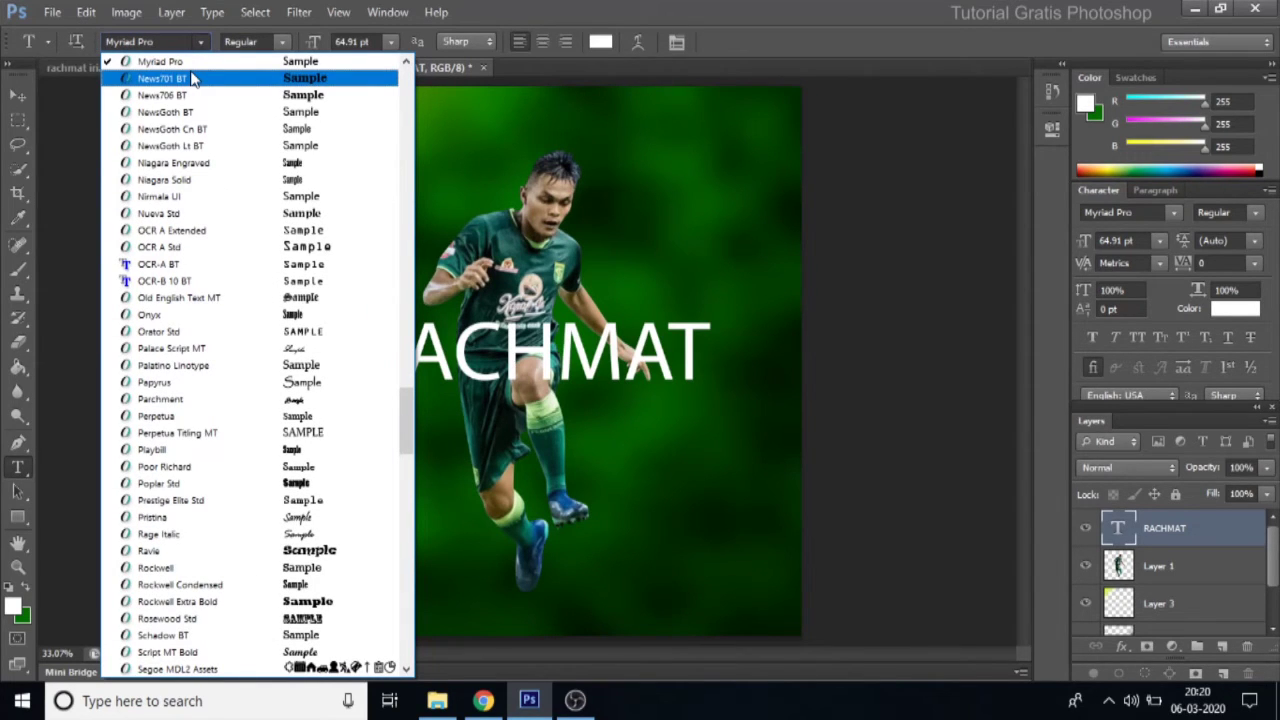
click(201, 42)
text(webrush)
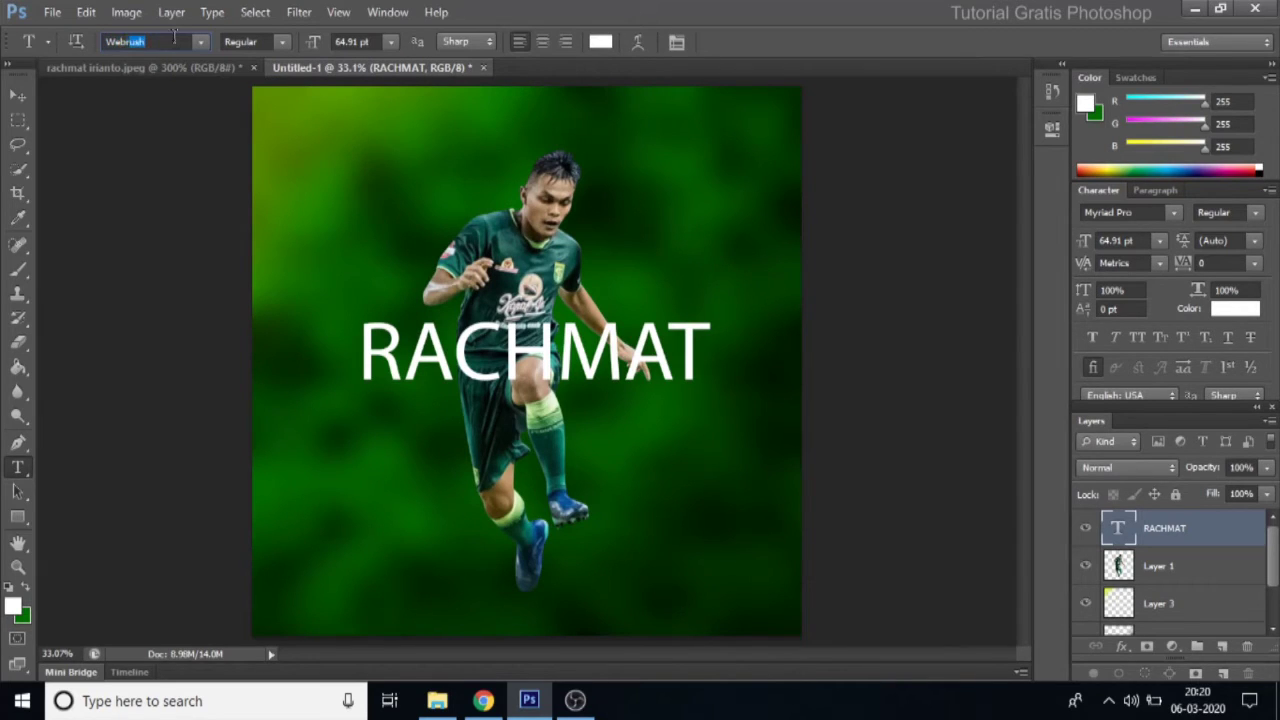
key(Return)
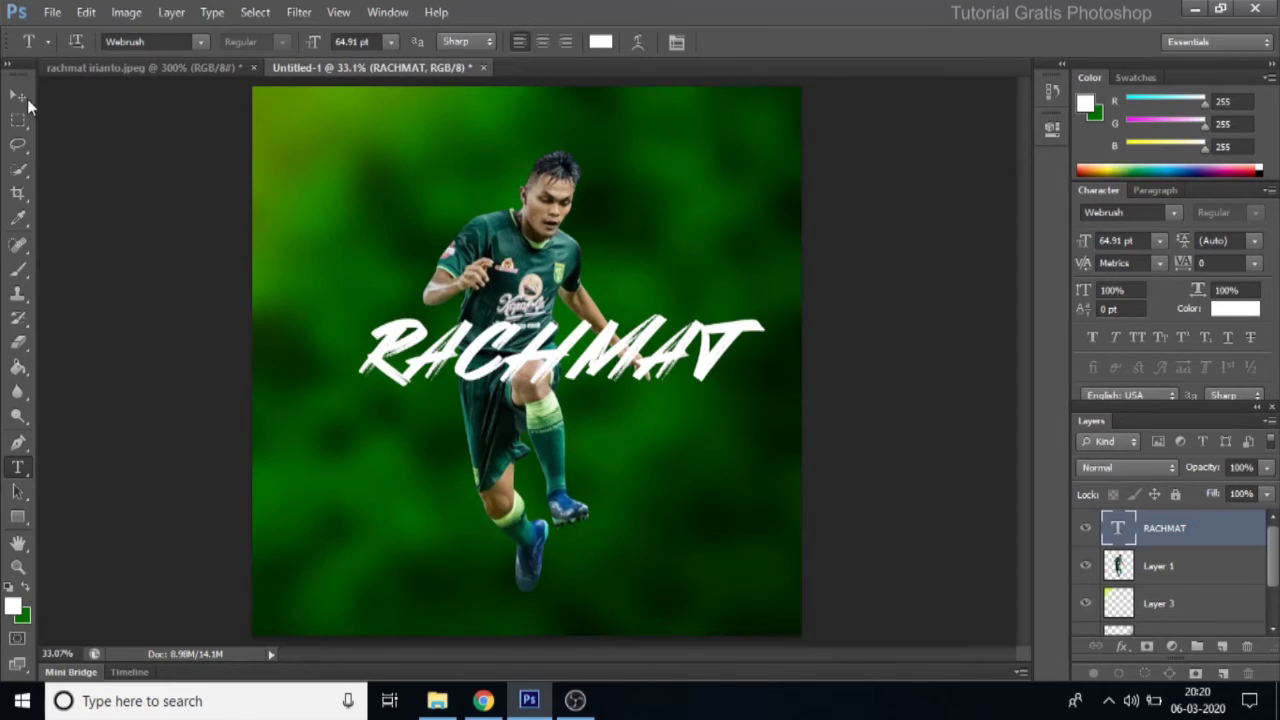
key(ctrl+t)
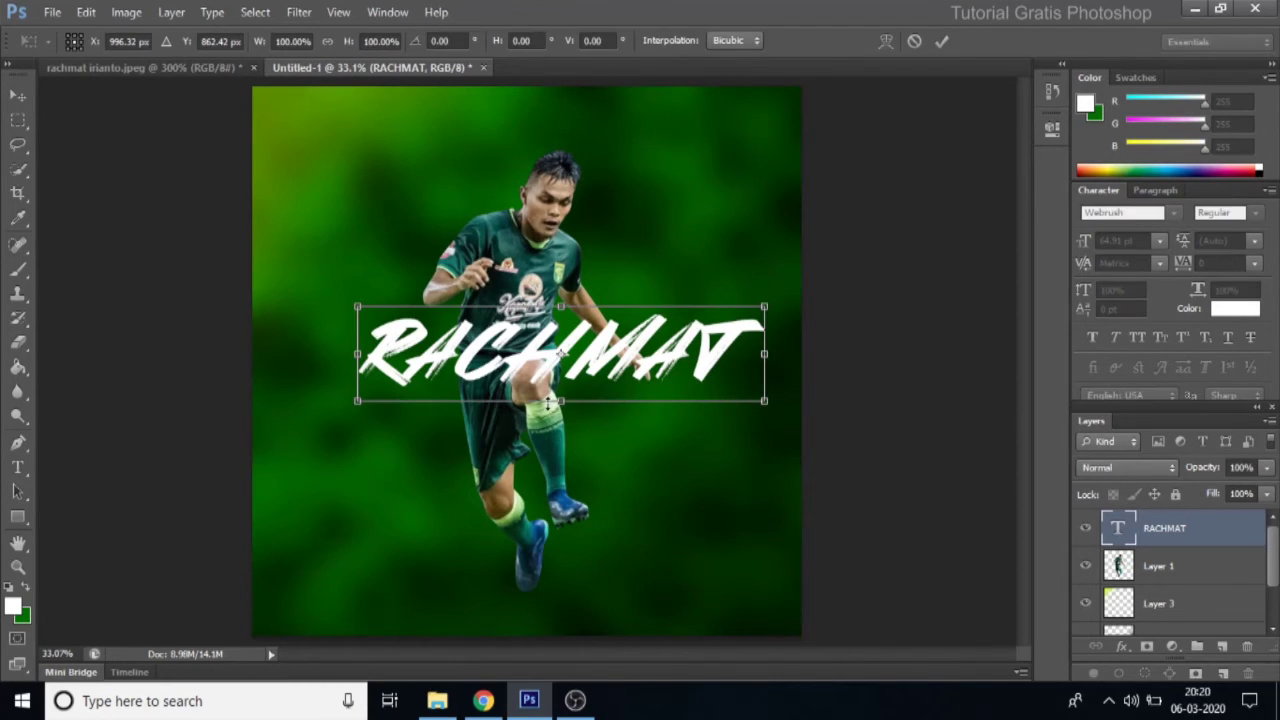
Step: Stretch RACHMAT to about 149% height and tilt it about 10° upward across the player
drag(559, 405, 559, 440)
drag(610, 386, 567, 338)
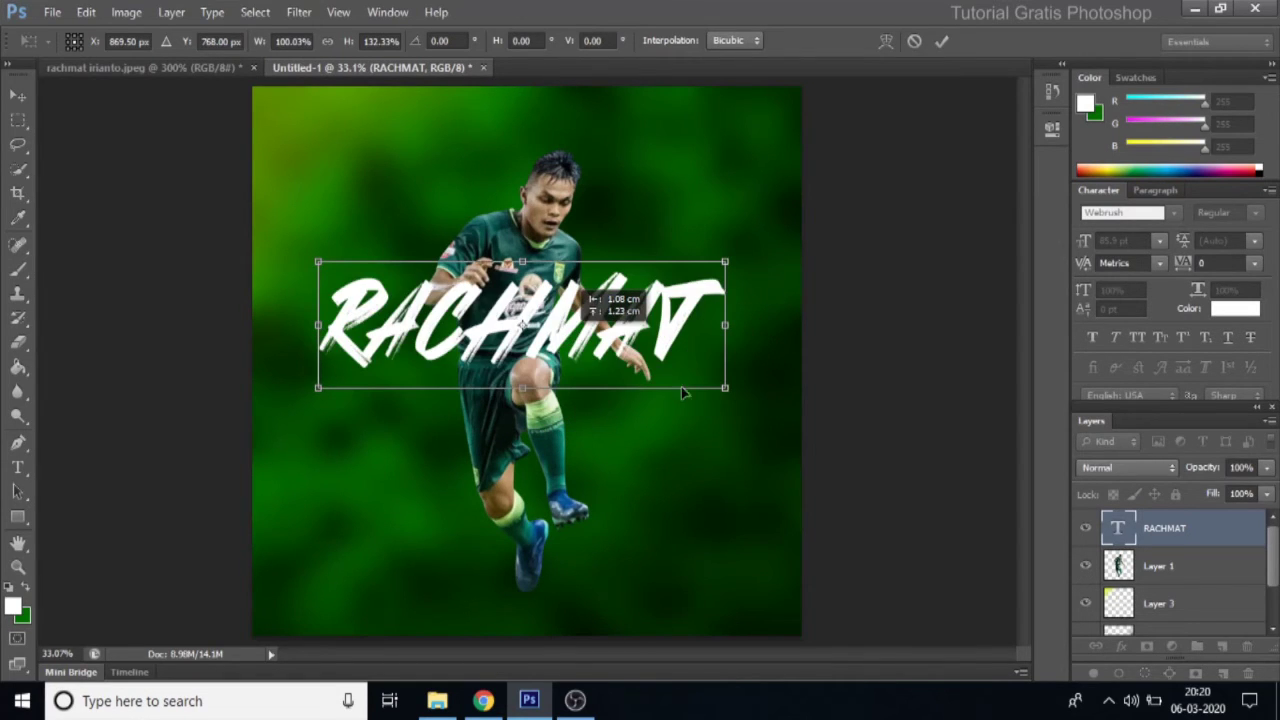
drag(758, 416, 768, 378)
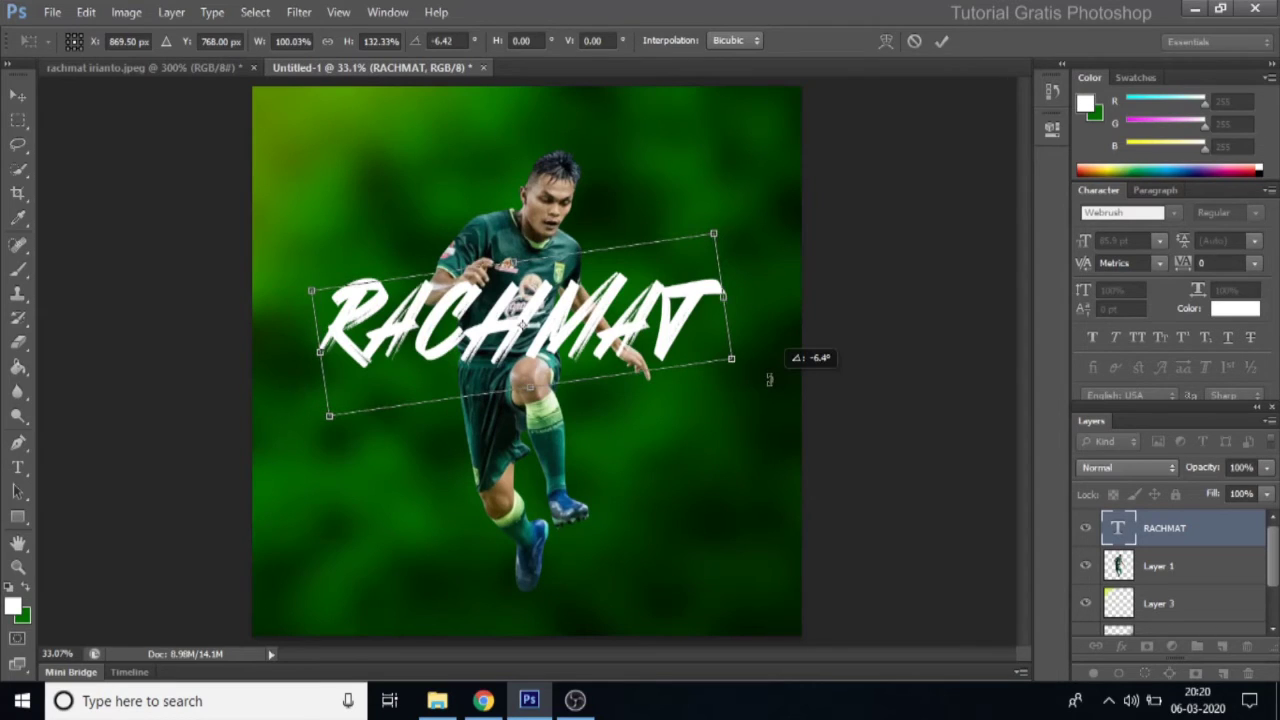
drag(768, 378, 742, 346)
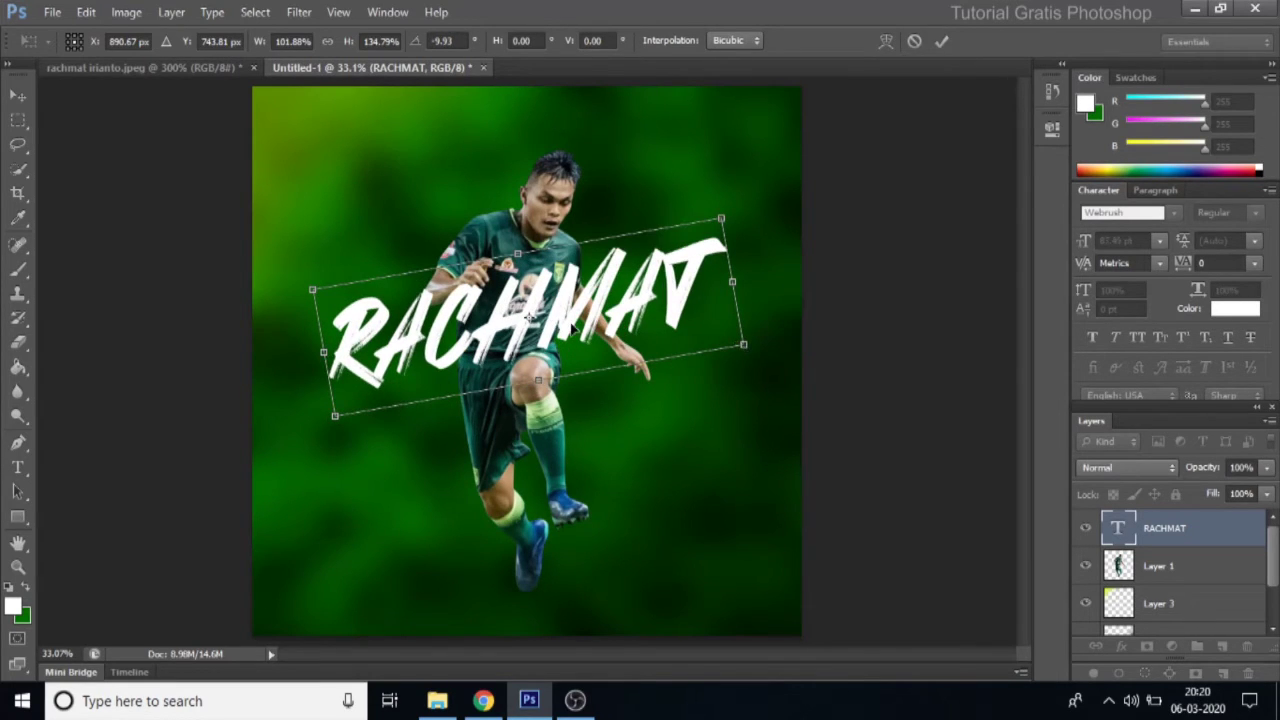
drag(533, 381, 527, 398)
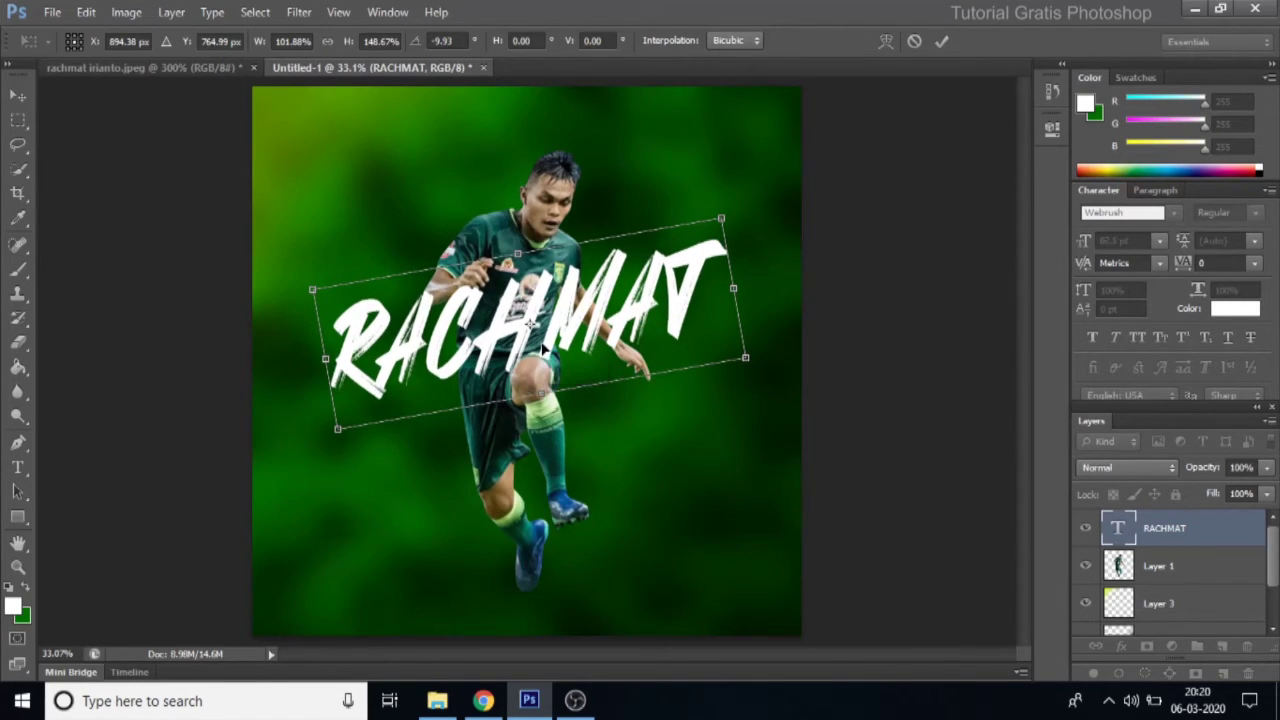
drag(541, 346, 544, 344)
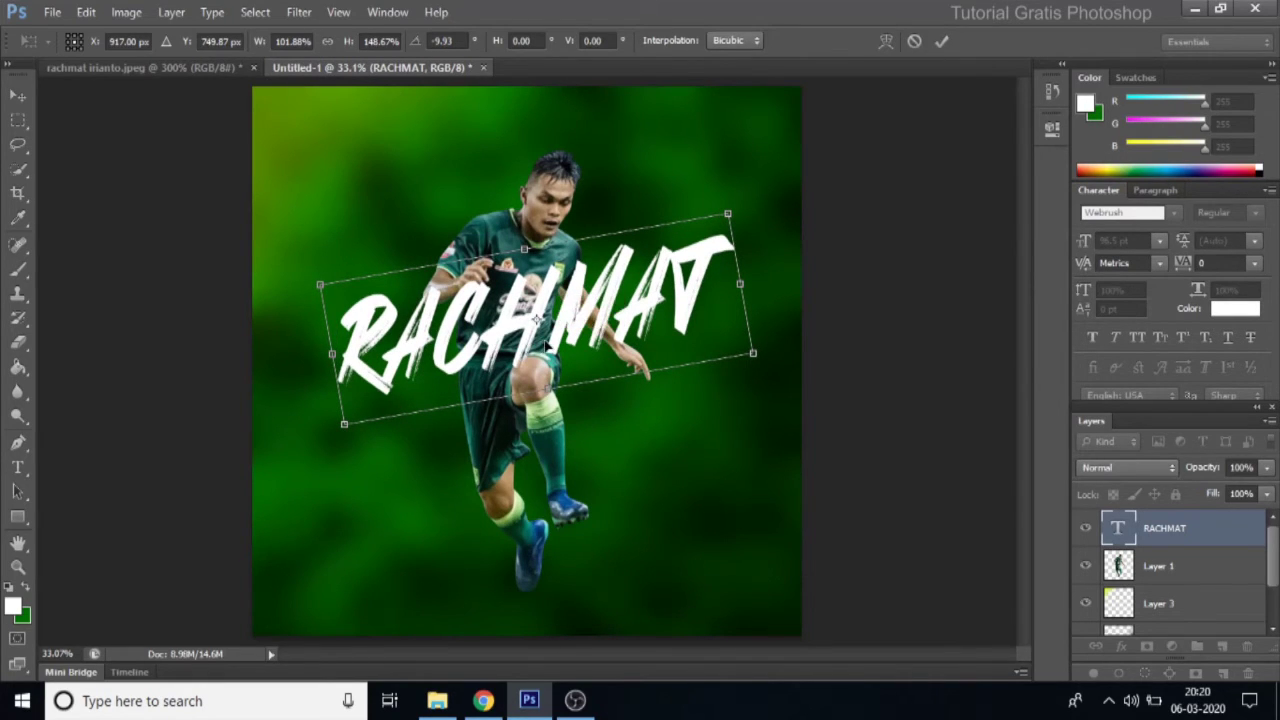
key(Return)
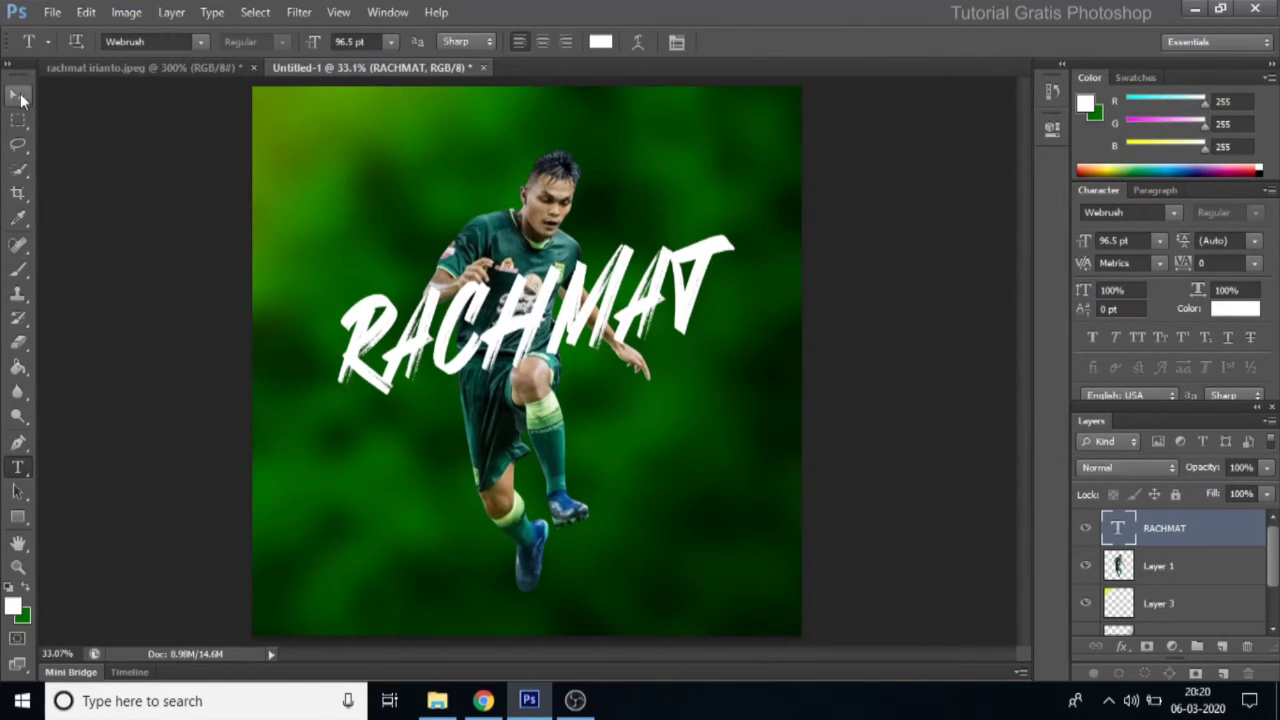
Step: Duplicate the RACHMAT text layer and move the copy below the original
click(20, 97)
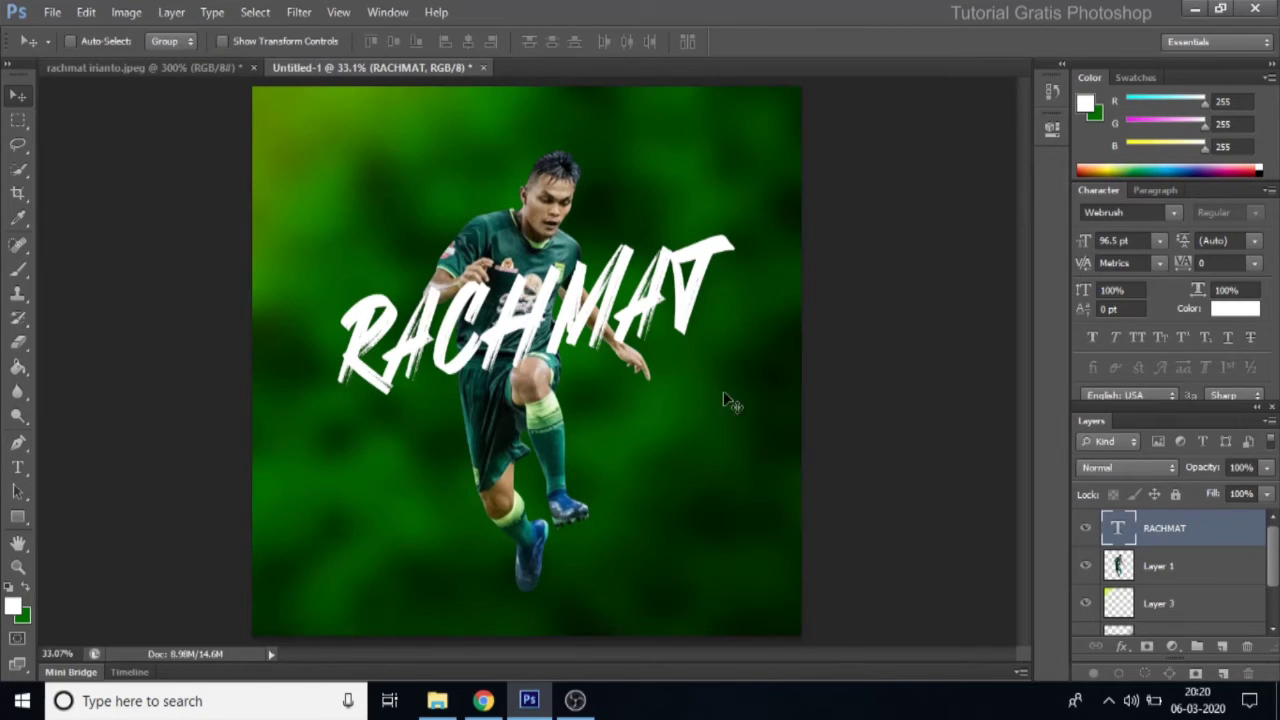
right_click(1172, 537)
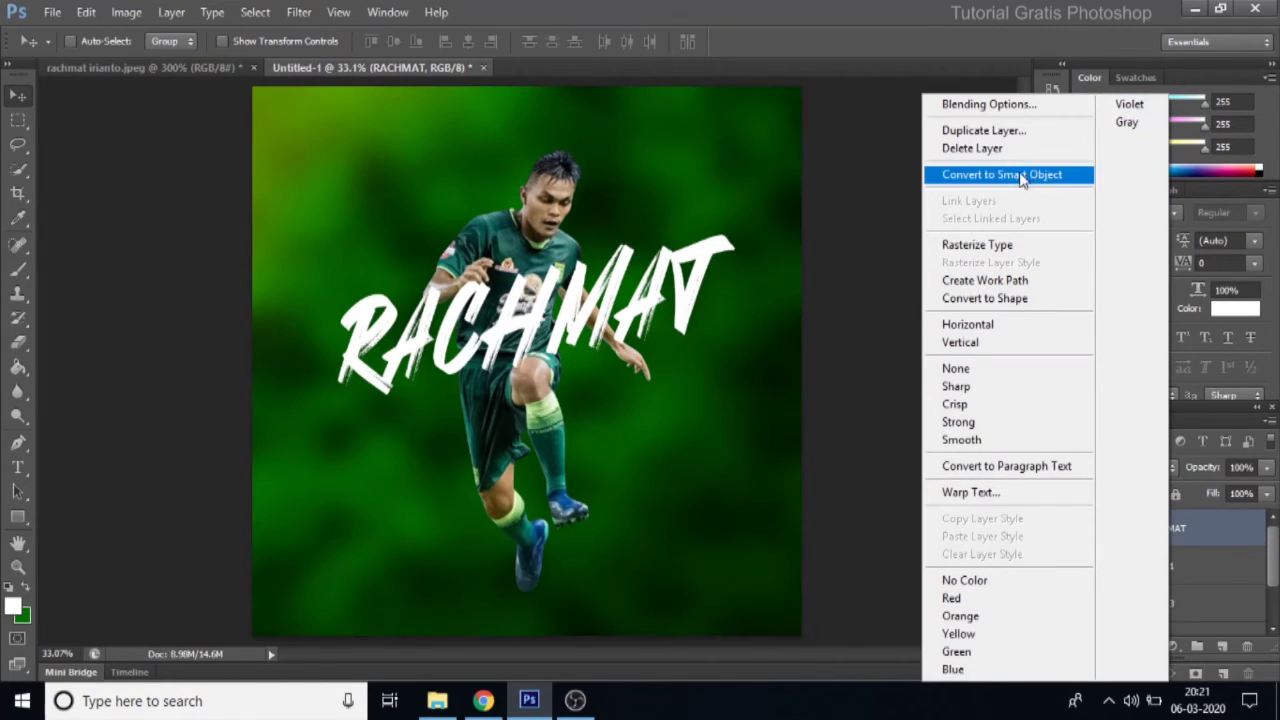
click(983, 130)
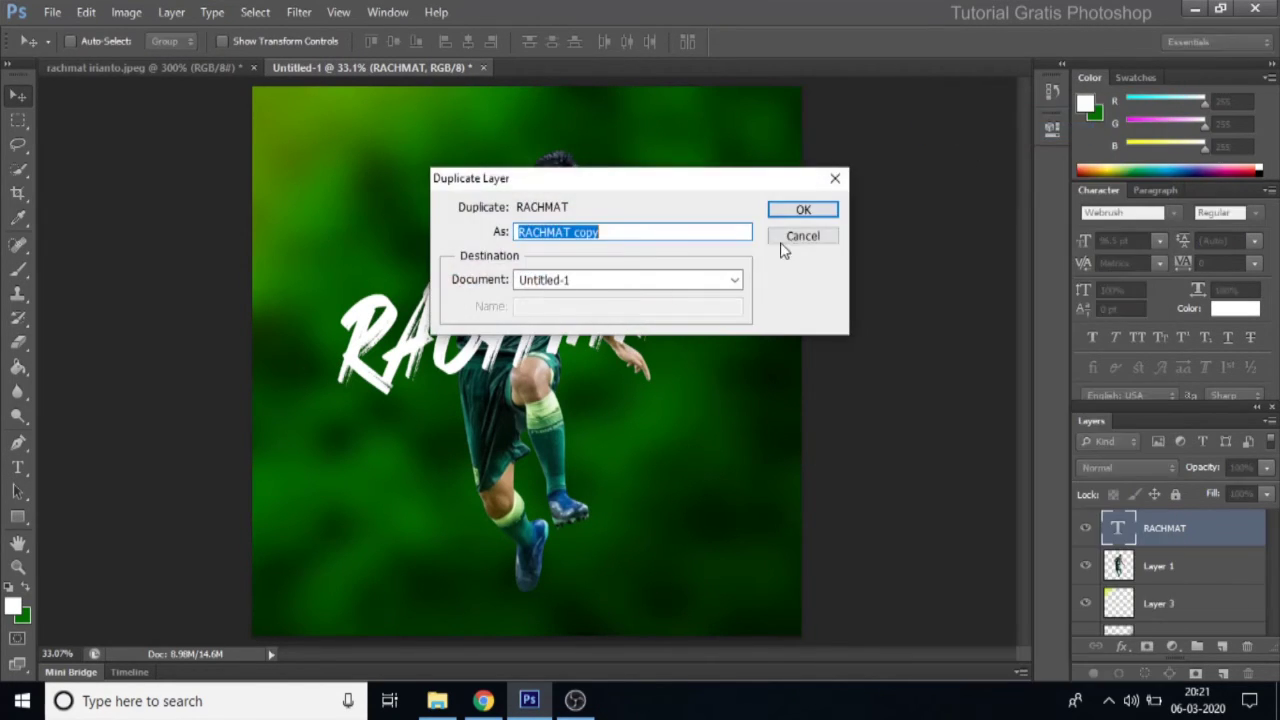
click(807, 208)
drag(582, 326, 576, 428)
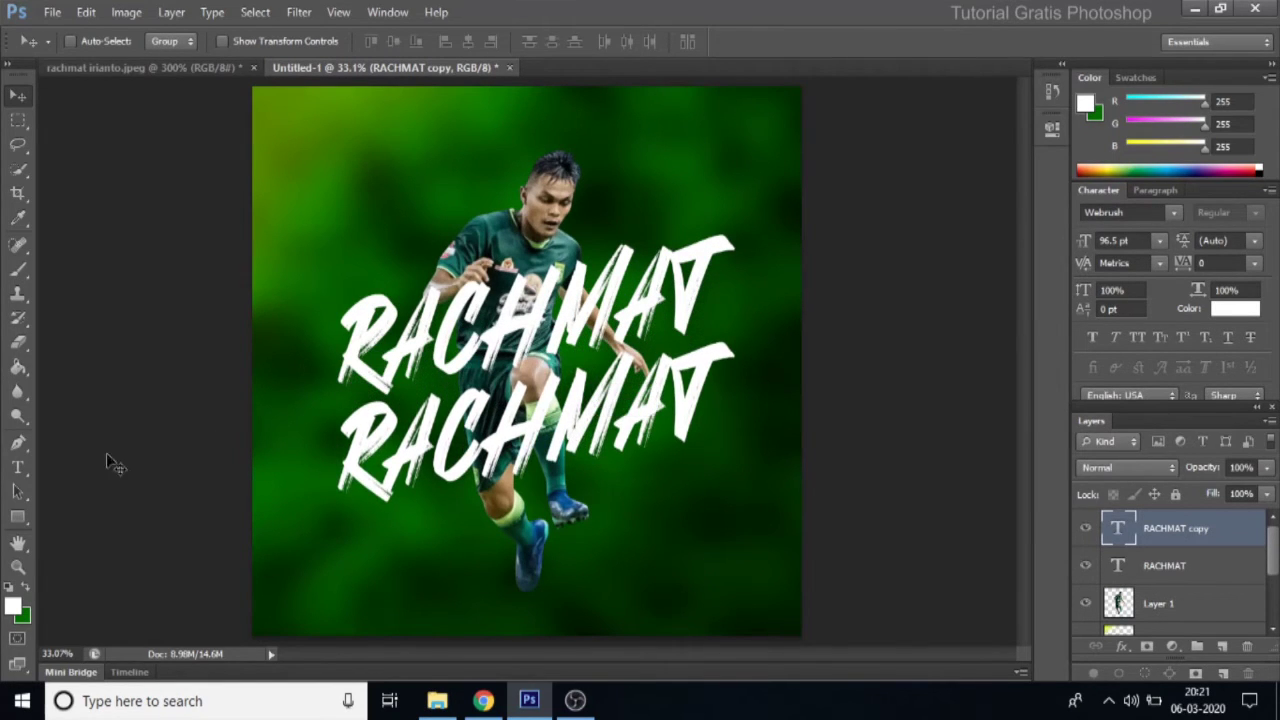
Step: Retype the copied text as IRIANTO and nudge it into place beneath RACHMAT
click(17, 467)
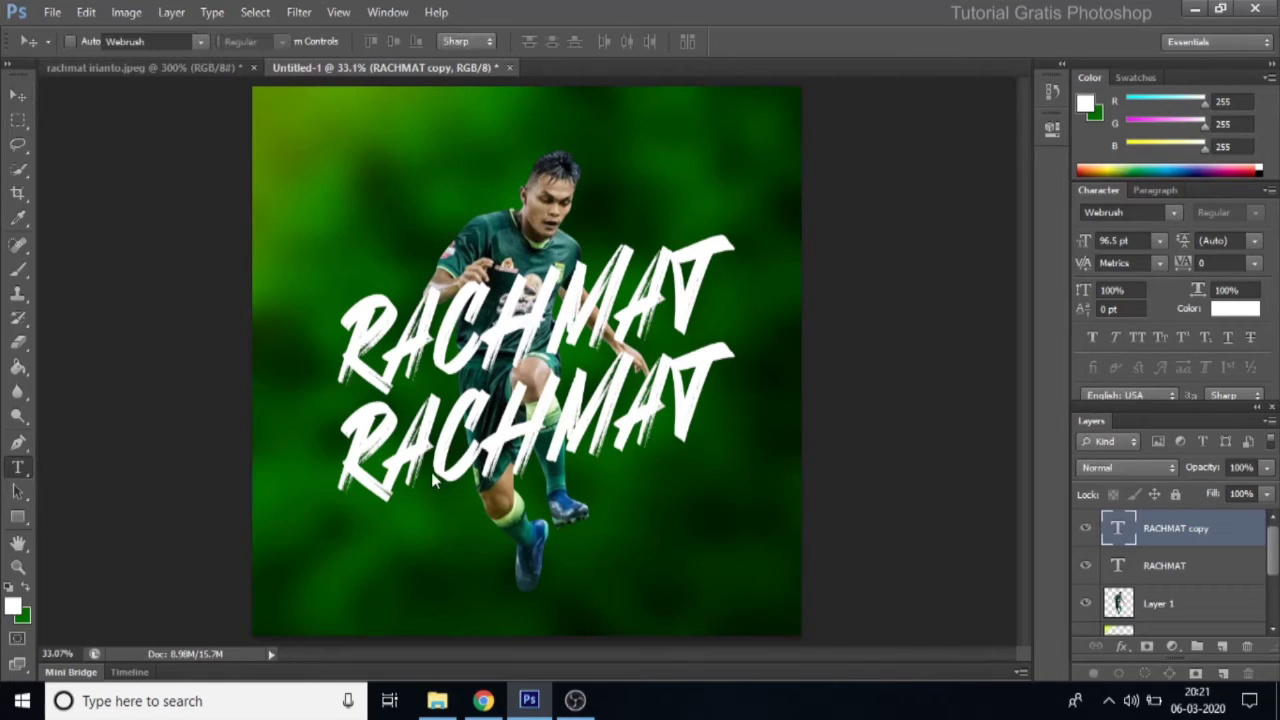
drag(350, 456, 795, 386)
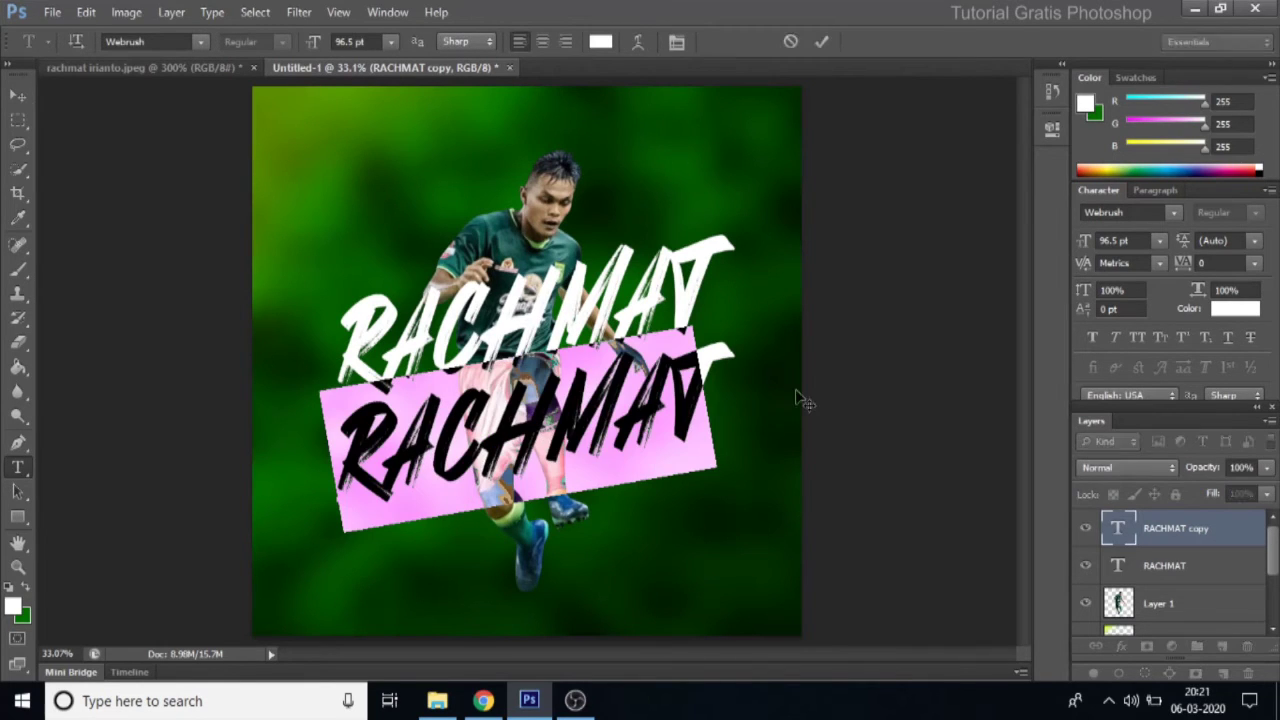
click(803, 398)
text(IRIANTO)
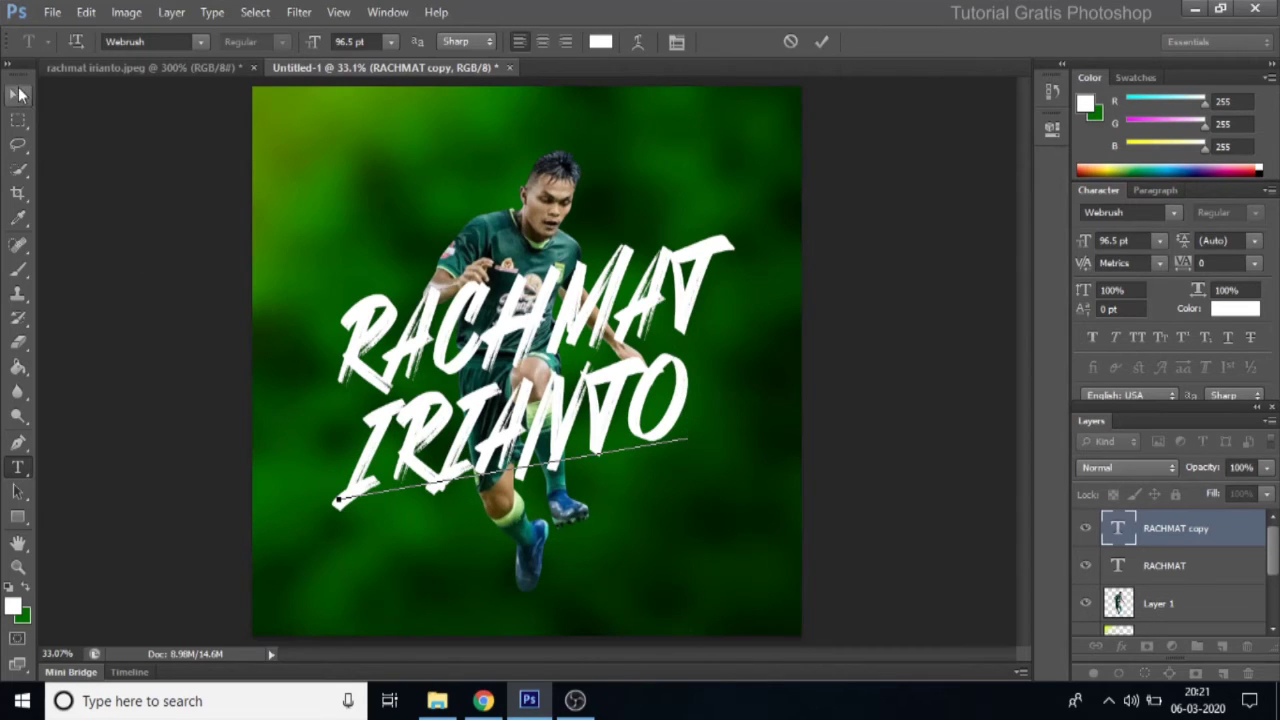
key(ctrl+Return)
key(v)
drag(590, 446, 598, 450)
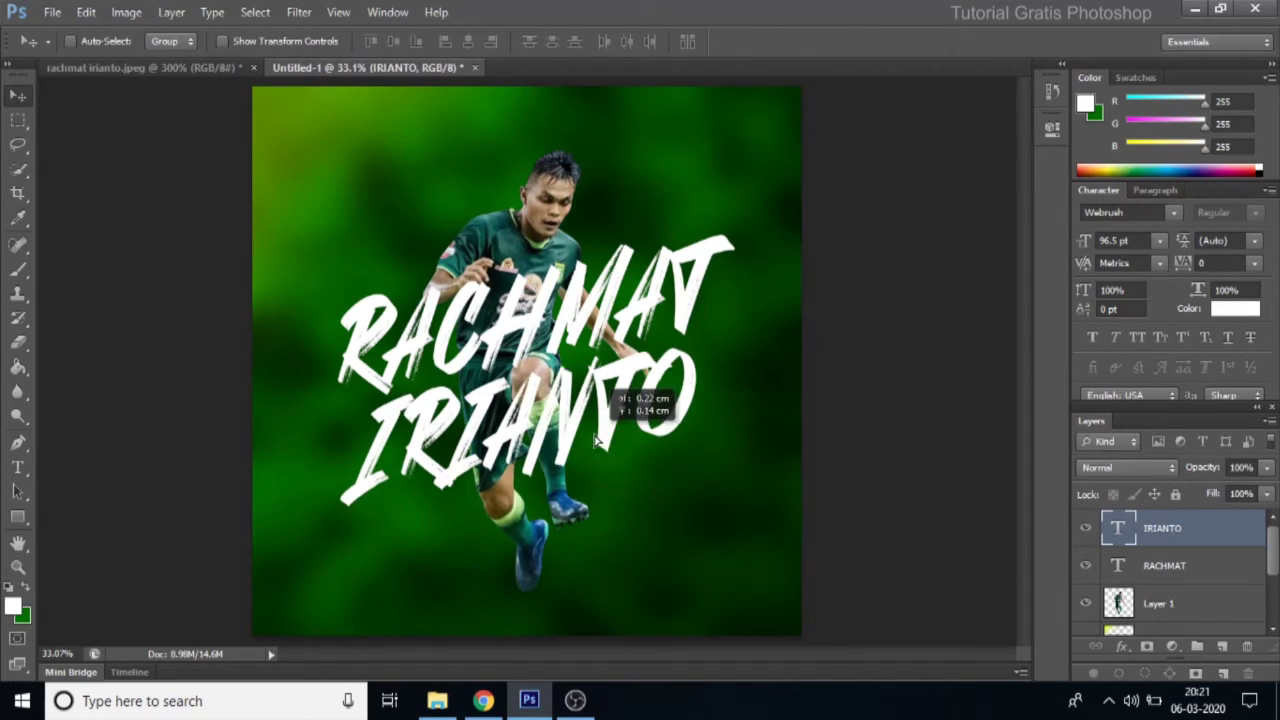
drag(598, 447, 603, 454)
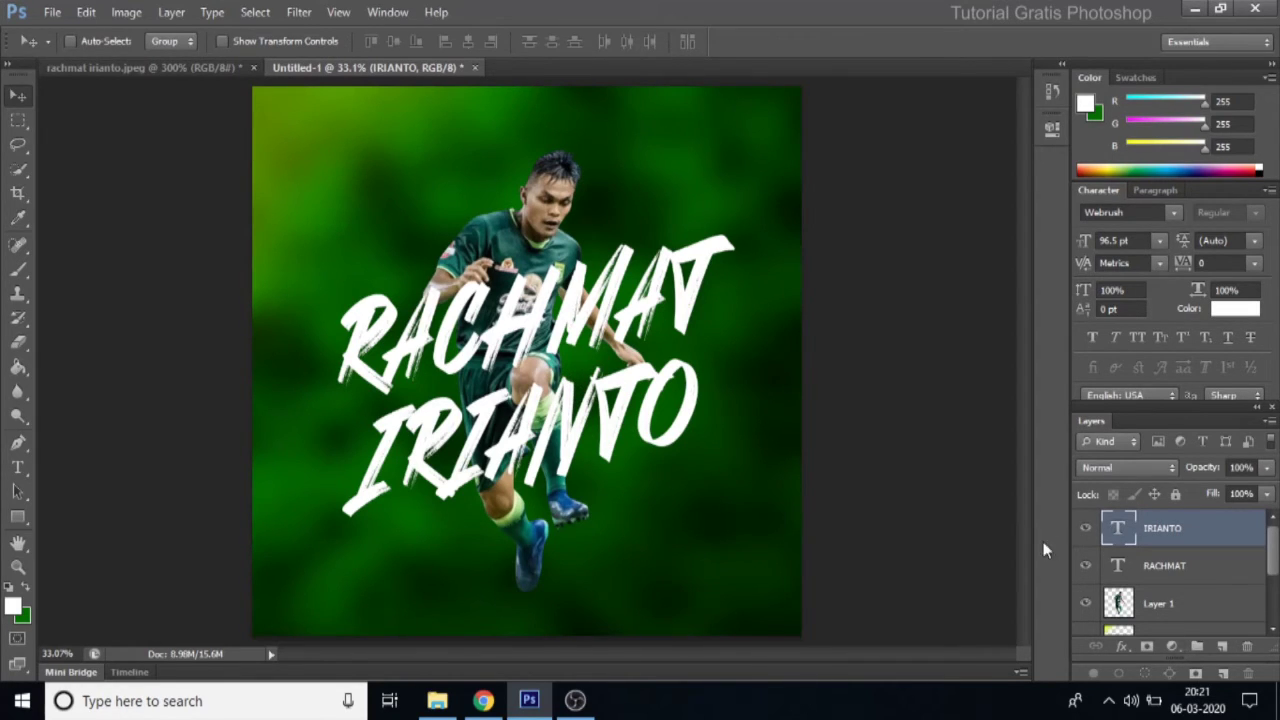
Step: Add a layer mask to the RACHMAT text layer and zoom to 200% on the player's chest
right_click(536, 332)
click(558, 333)
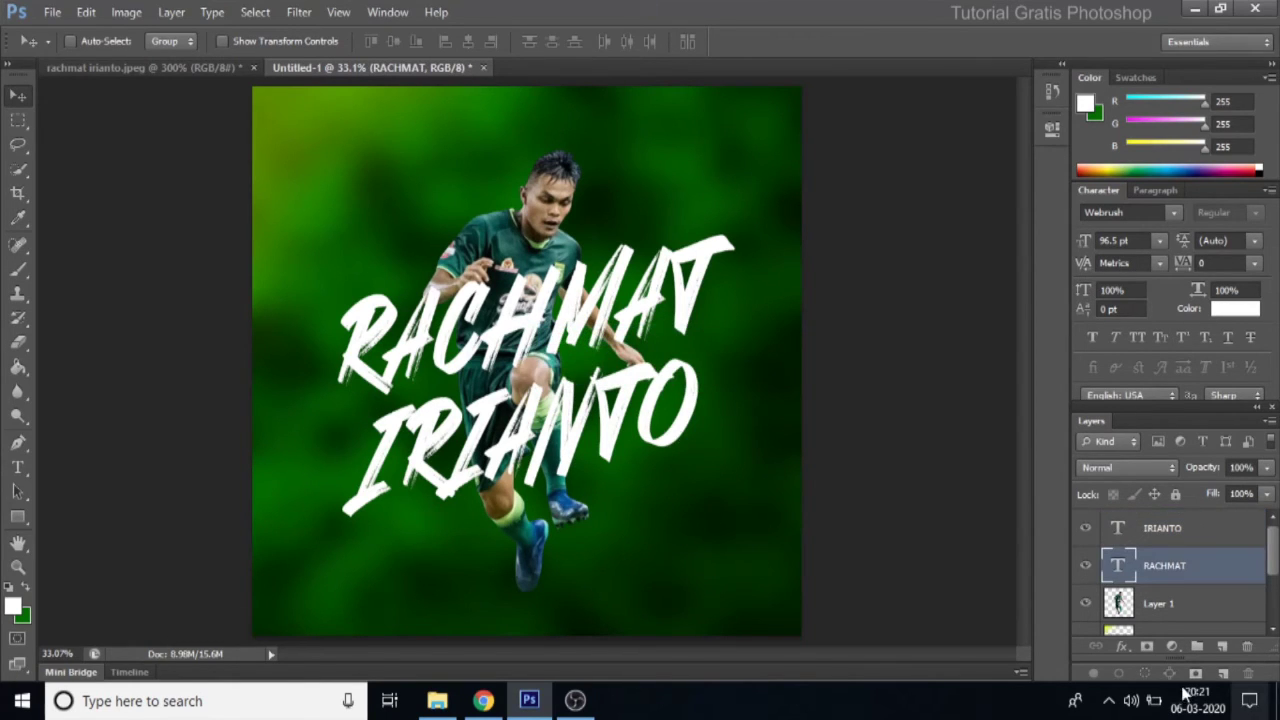
click(1148, 648)
key(z)
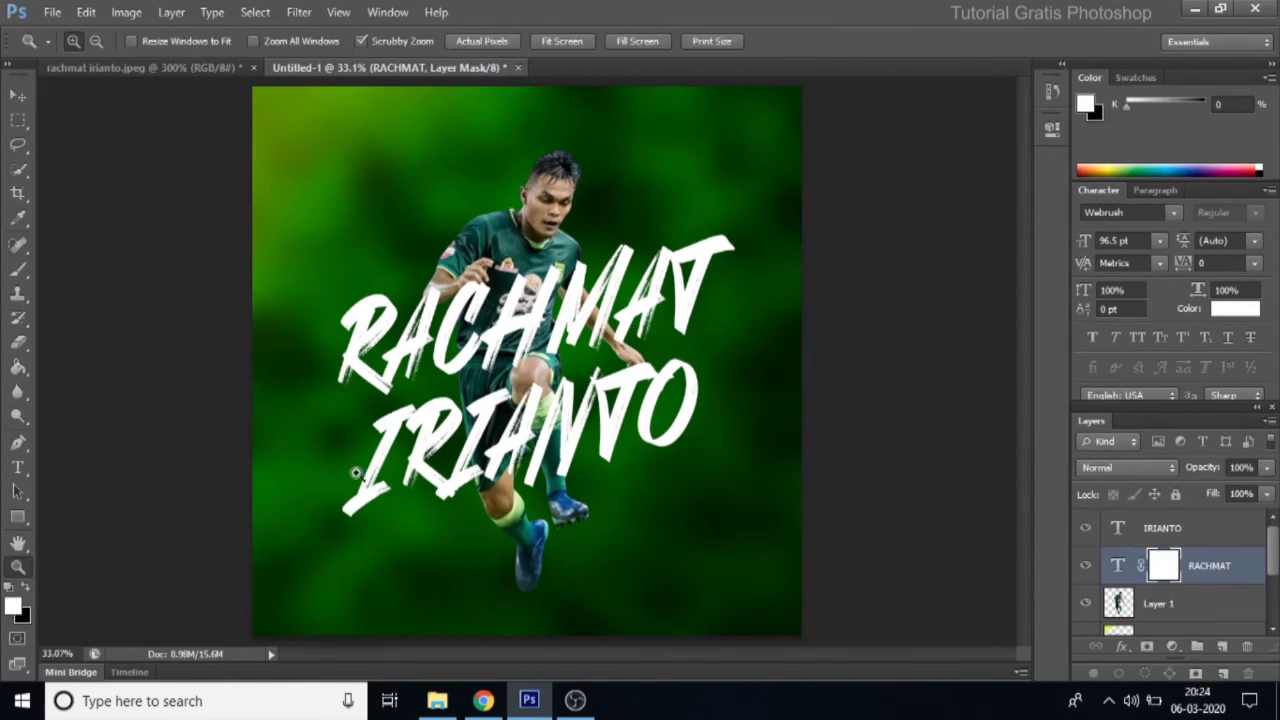
click(17, 97)
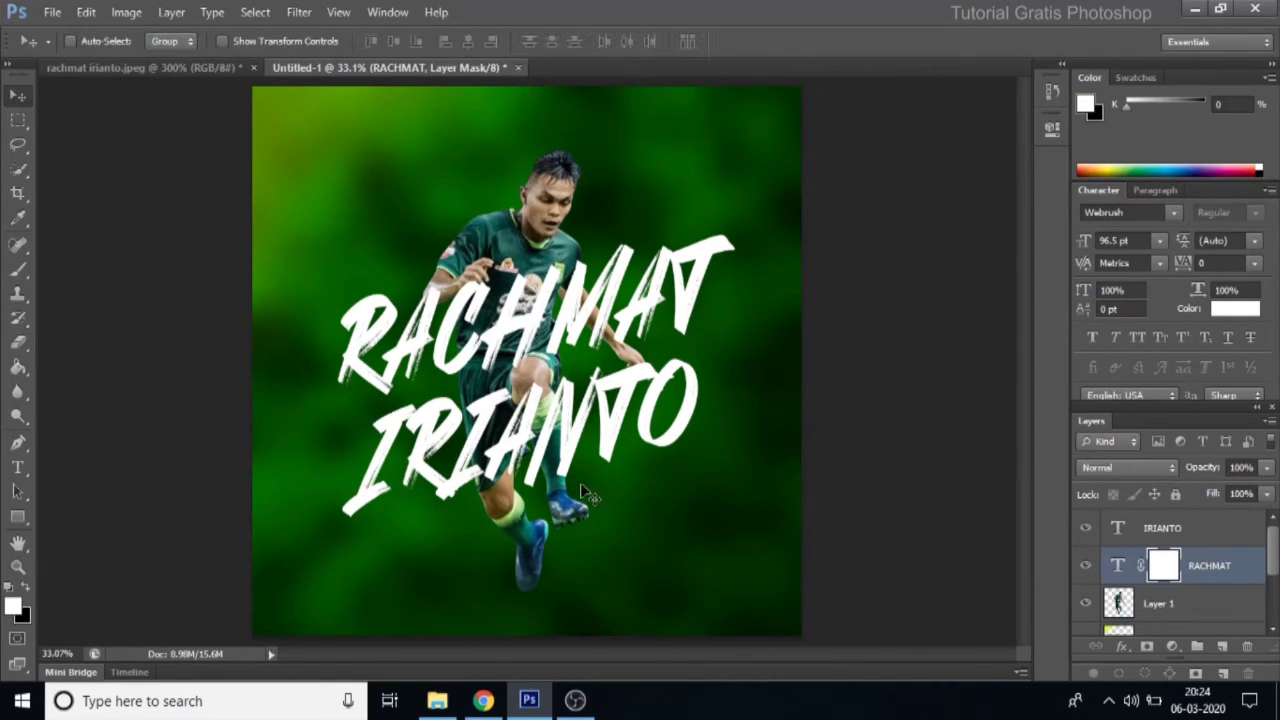
click(17, 566)
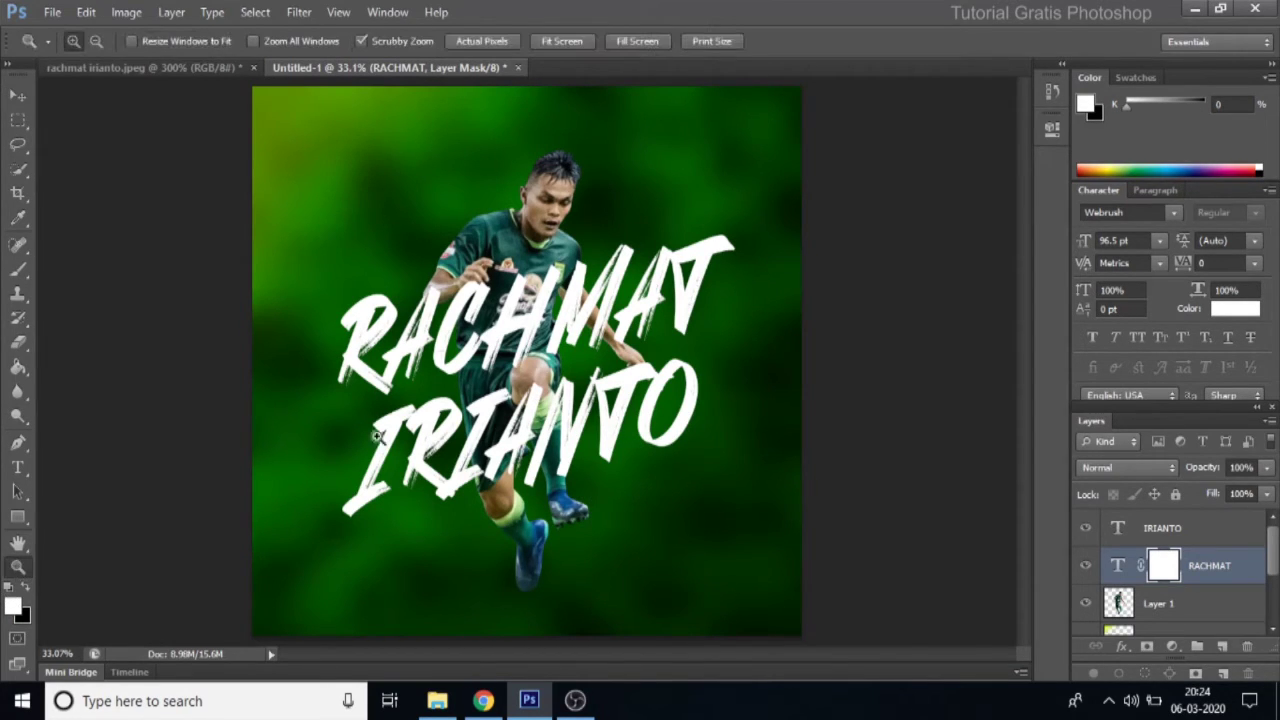
drag(456, 287, 476, 287)
click(476, 287)
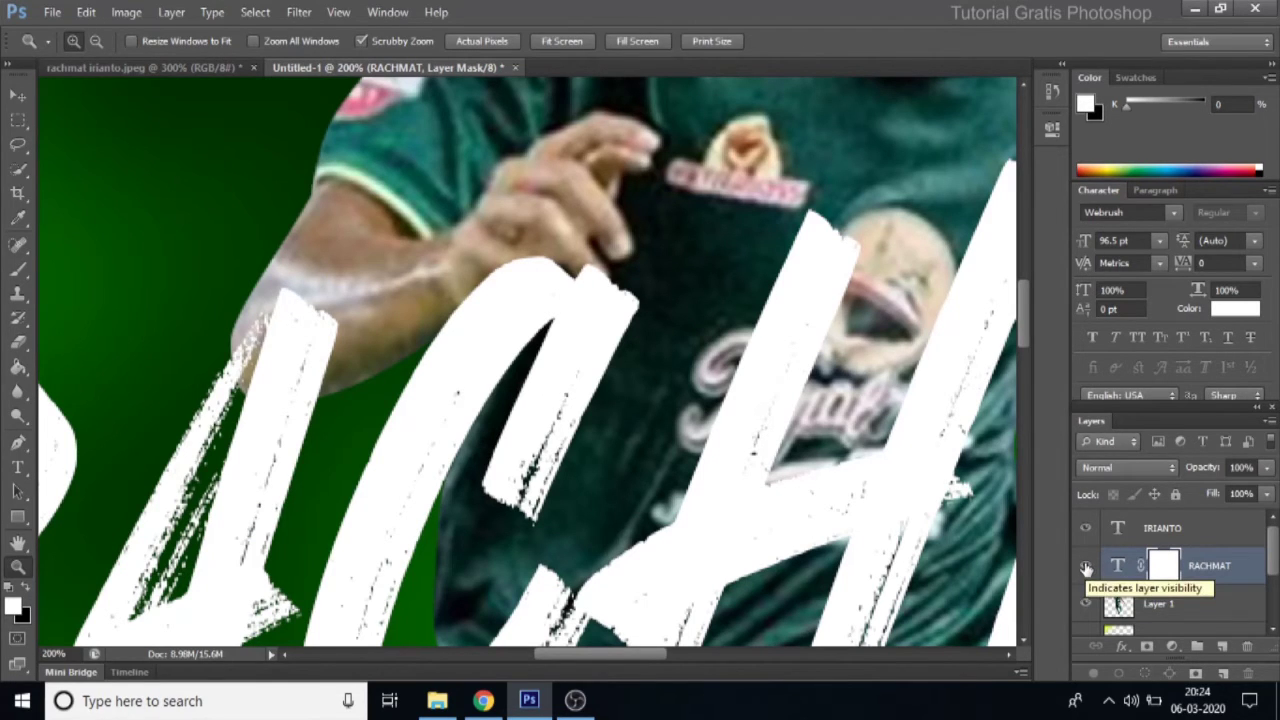
Step: Hide RACHMAT and start a pen path along the underside of the player's forearm
click(1086, 567)
click(1086, 567)
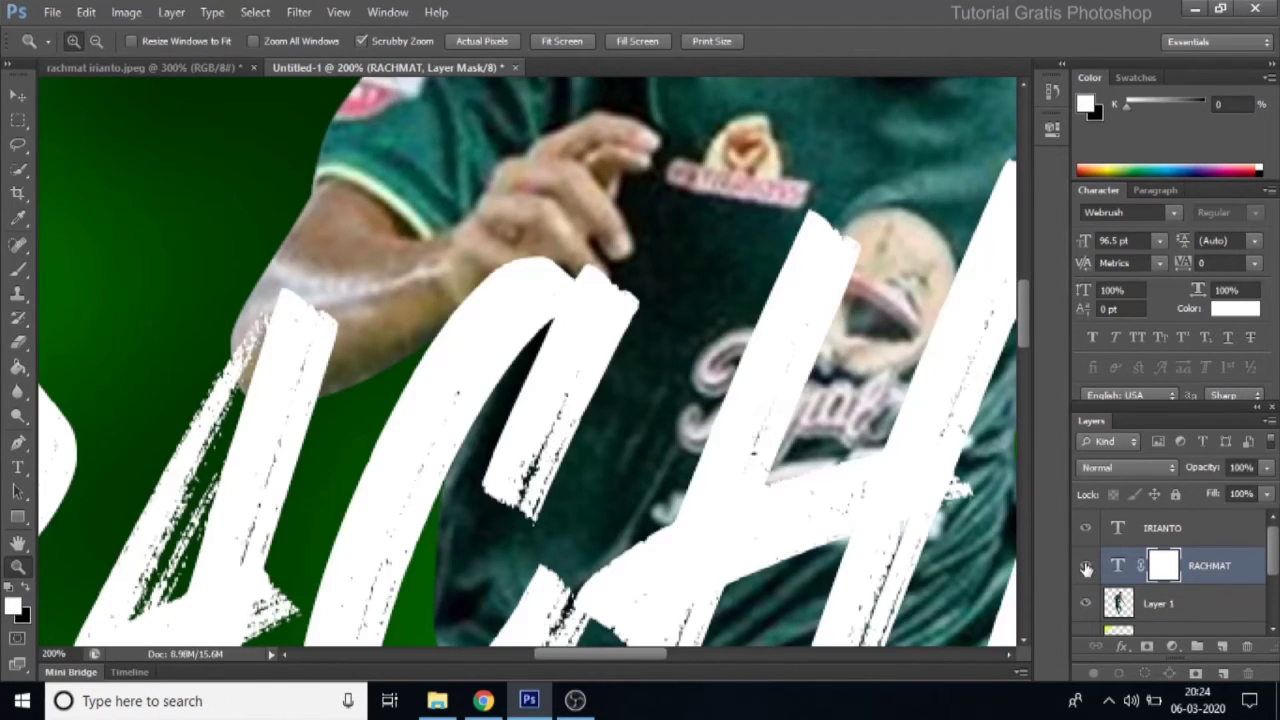
click(1086, 567)
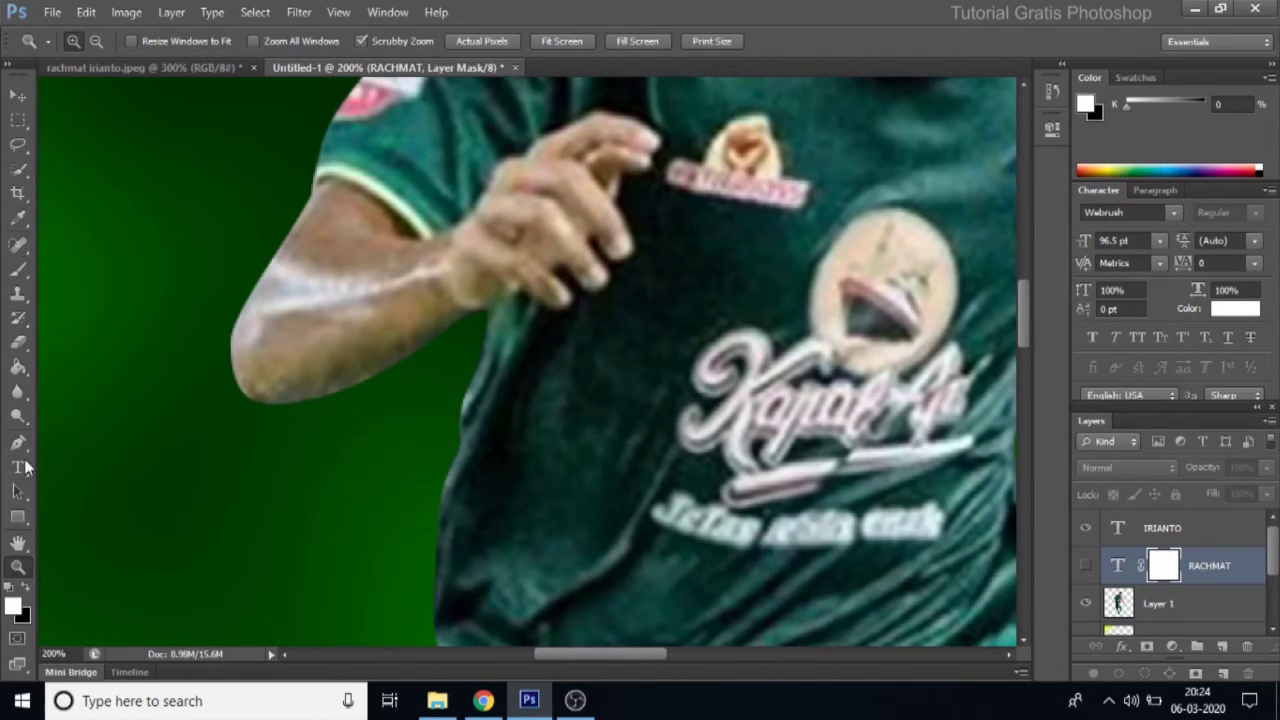
click(17, 443)
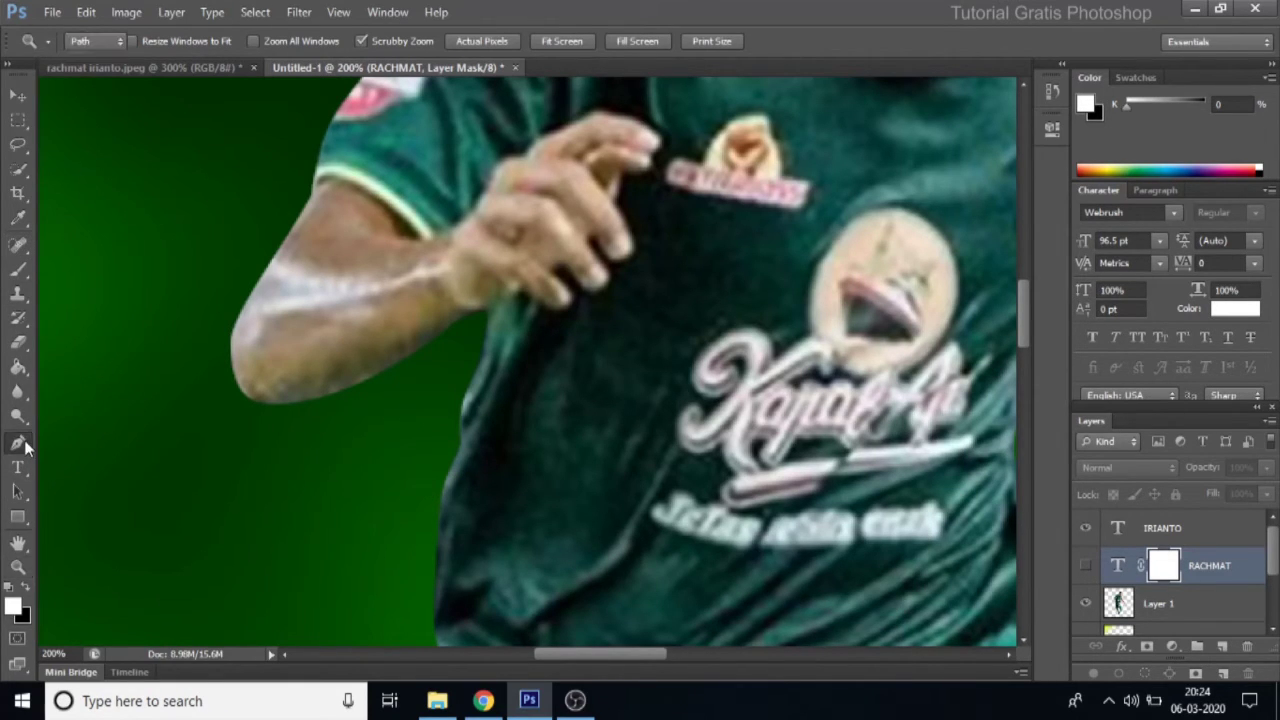
click(232, 334)
mouse_move(262, 405)
mouse_down()
mouse_move(298, 418)
mouse_move(286, 405)
mouse_up()
drag(380, 374, 428, 348)
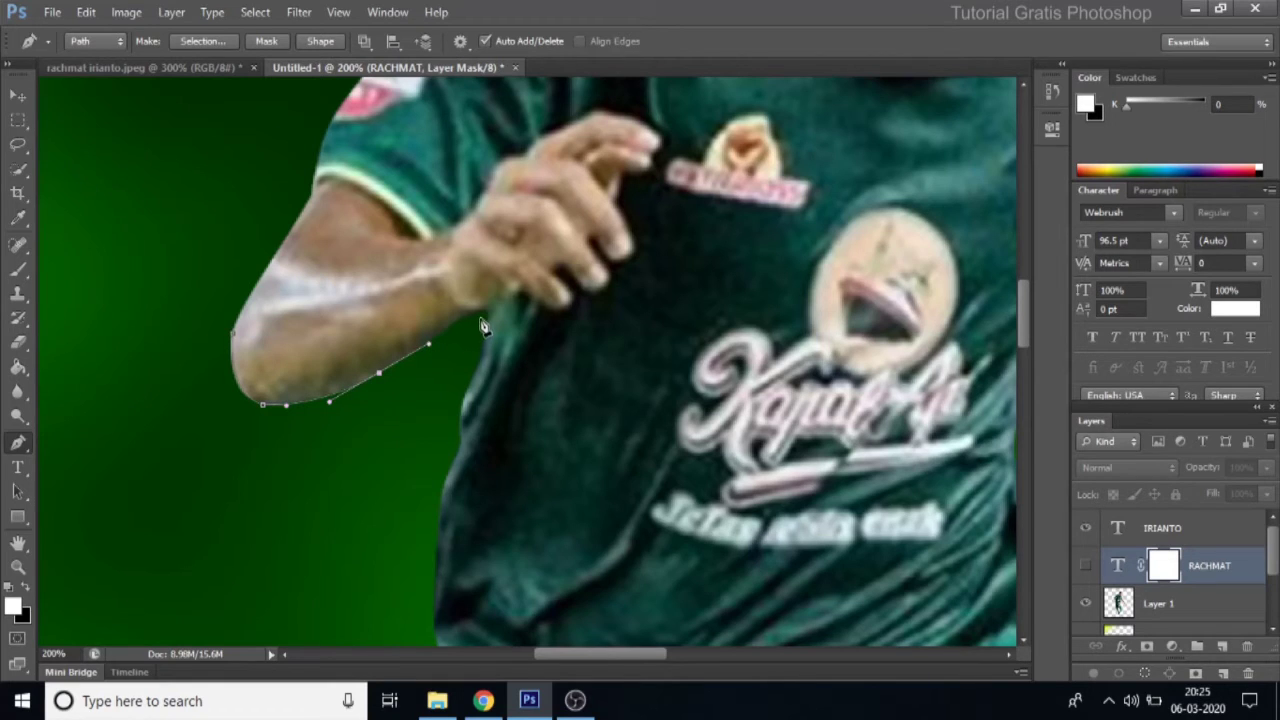
click(461, 317)
drag(476, 316, 545, 296)
Step: Check the path against the RACHMAT lettering, then zoom in on the player's hand
click(1086, 566)
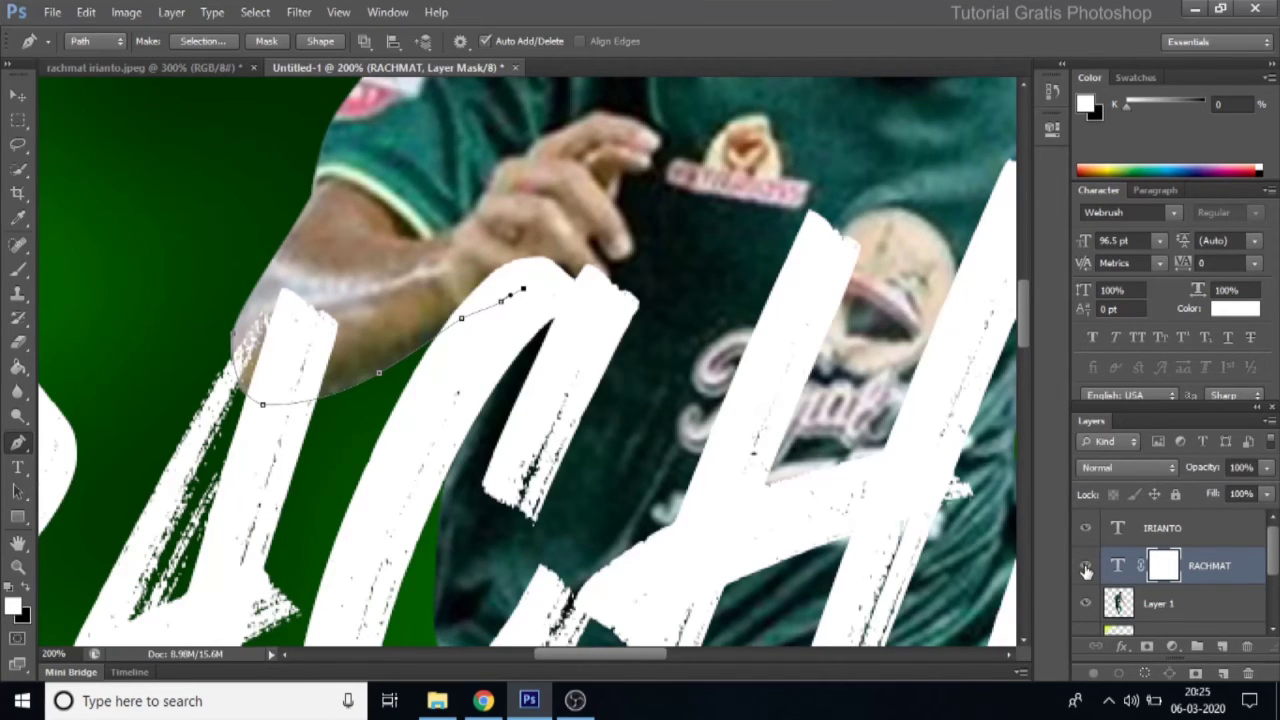
click(1086, 566)
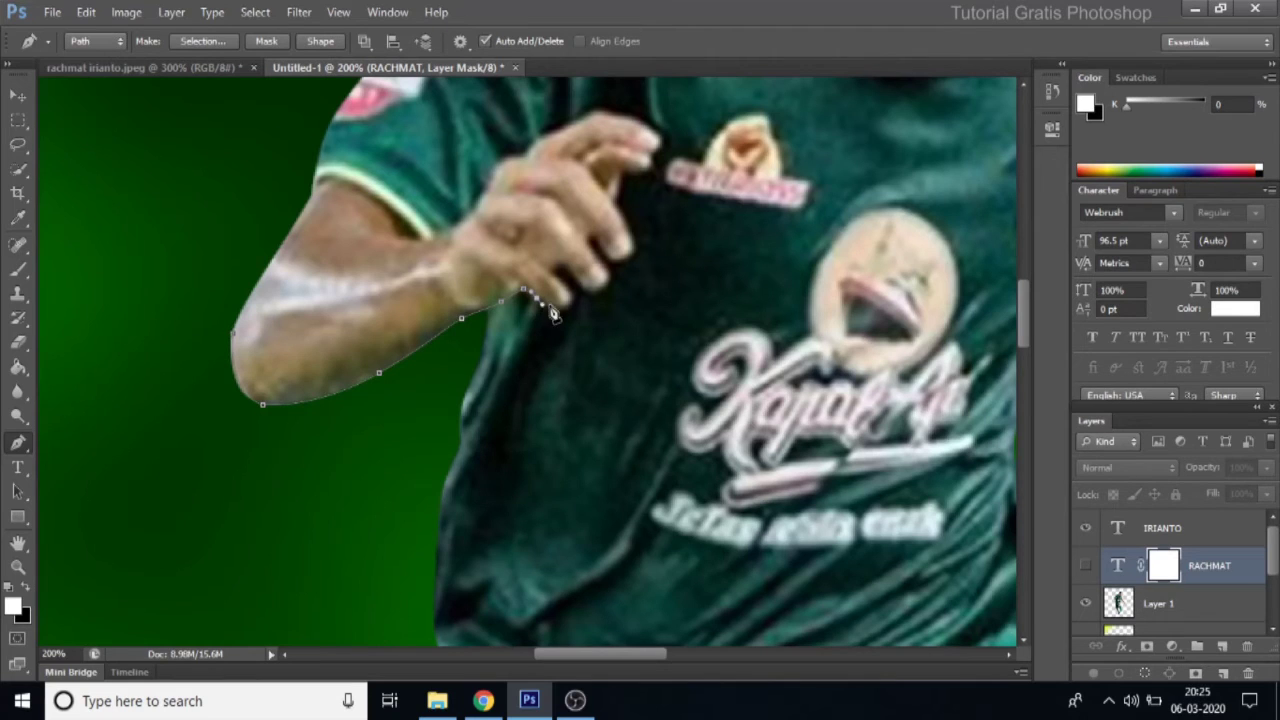
click(16, 568)
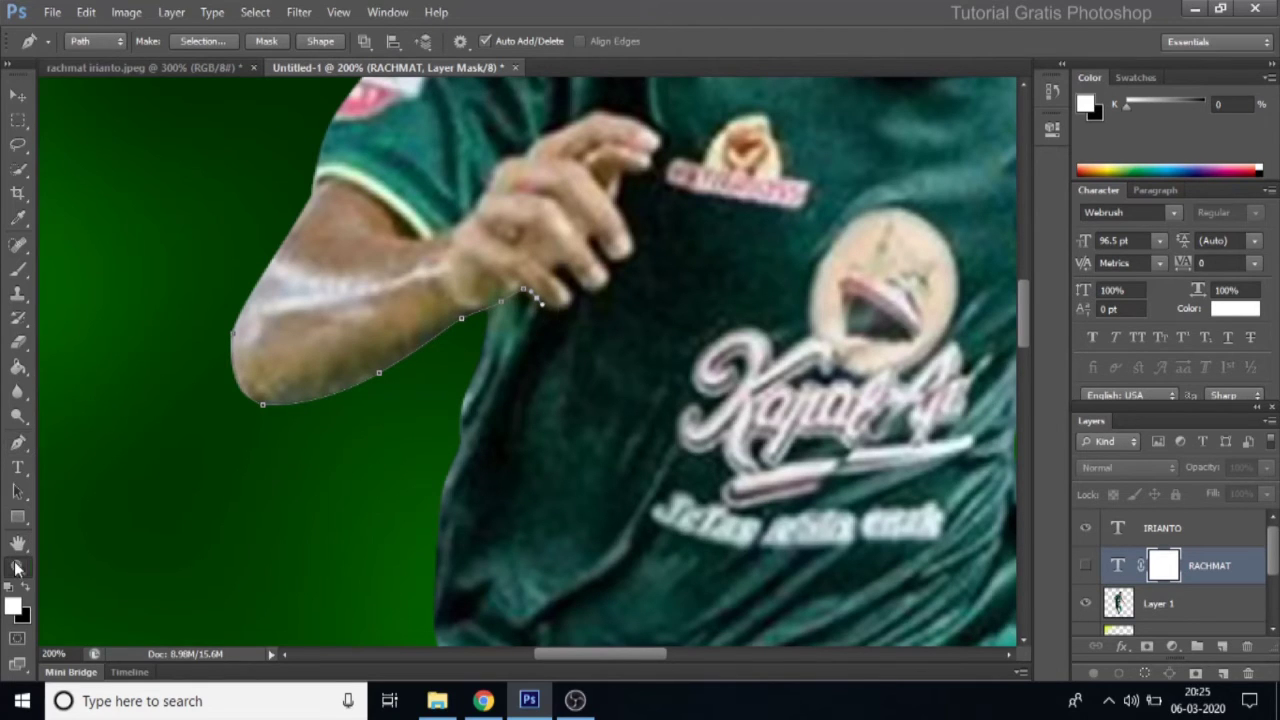
click(588, 290)
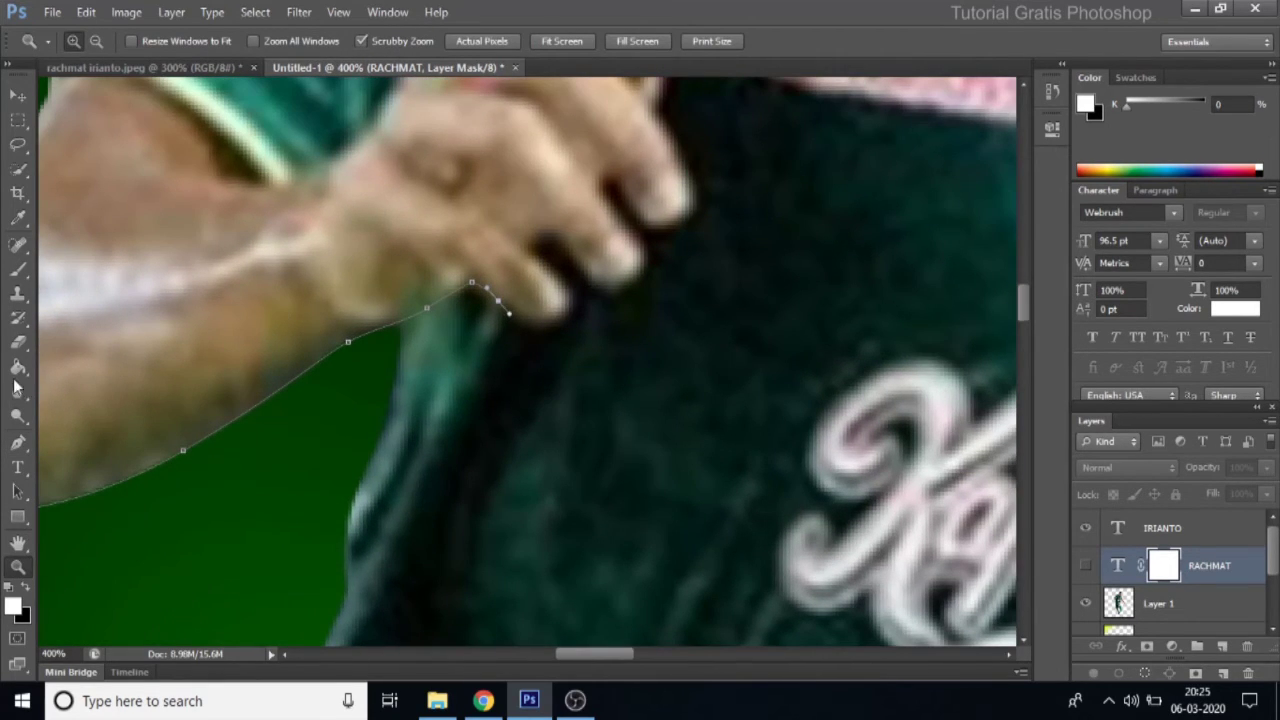
Step: Continue the pen path around the fingers and up the arm, closing it at the start point
click(17, 442)
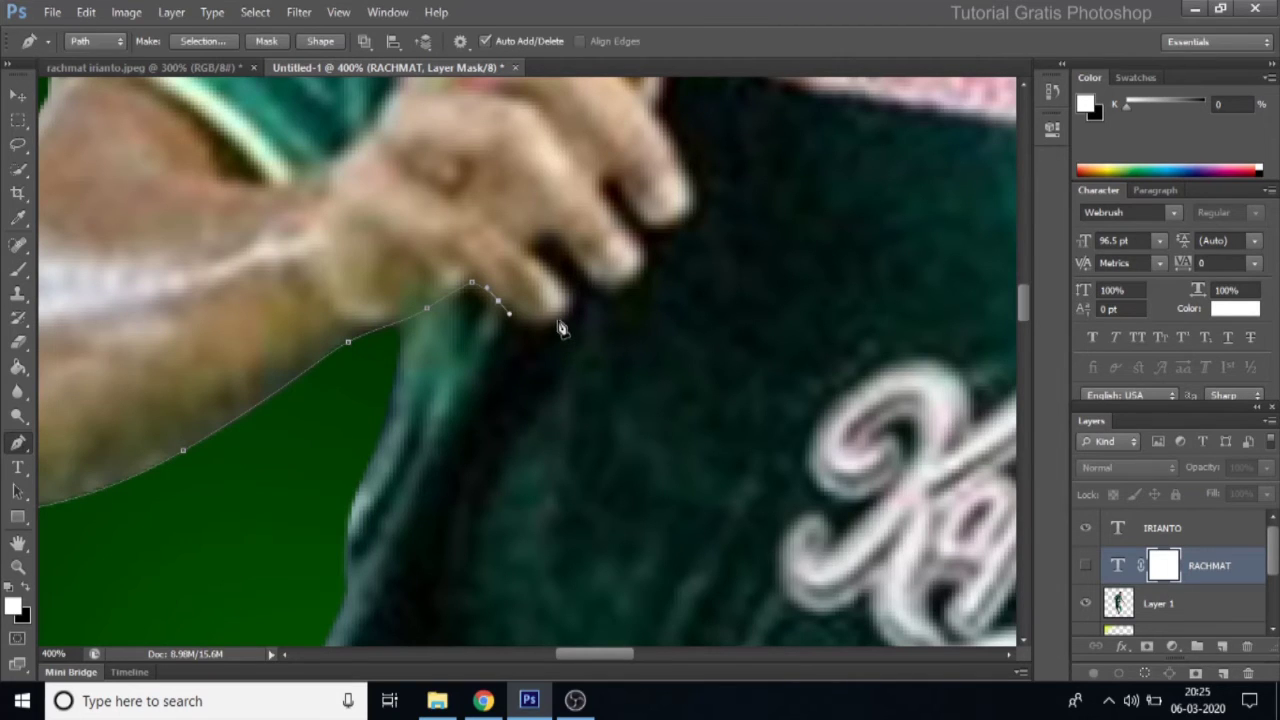
drag(558, 318, 575, 308)
drag(547, 234, 560, 238)
drag(592, 278, 604, 290)
drag(644, 247, 607, 215)
click(1085, 565)
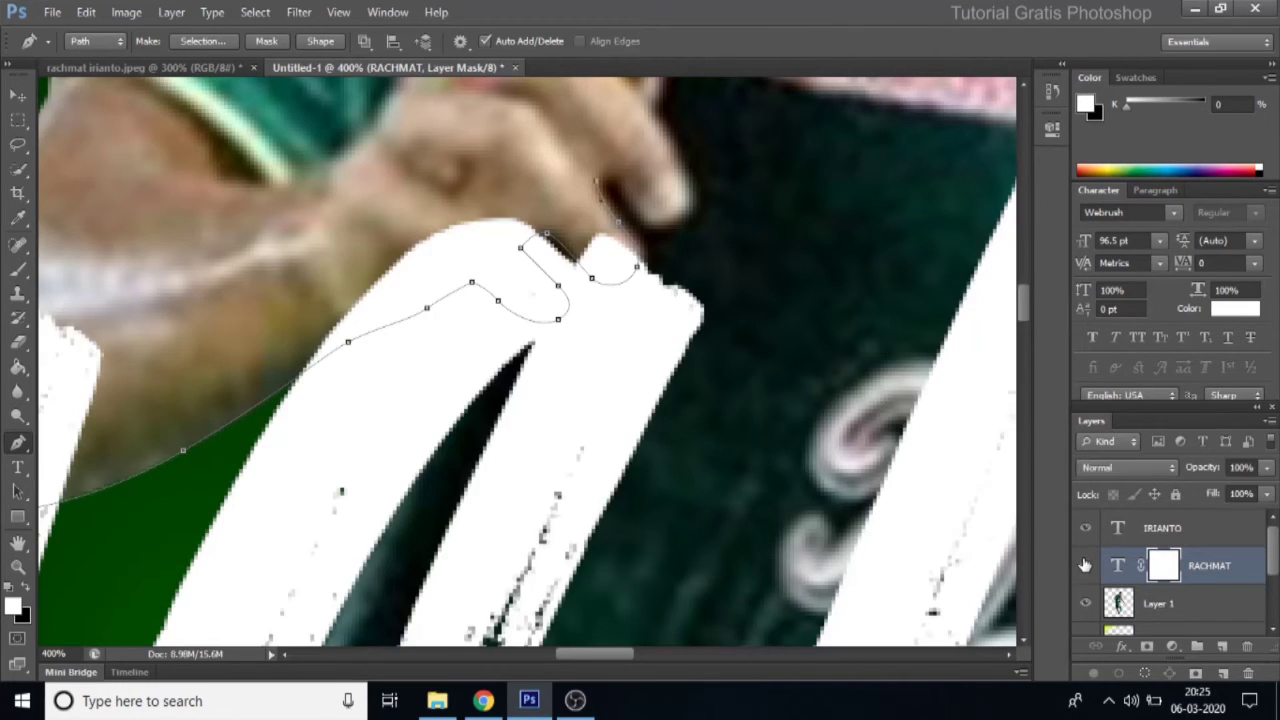
click(1085, 565)
drag(456, 120, 403, 100)
drag(285, 116, 577, 148)
drag(285, 178, 194, 222)
click(184, 409)
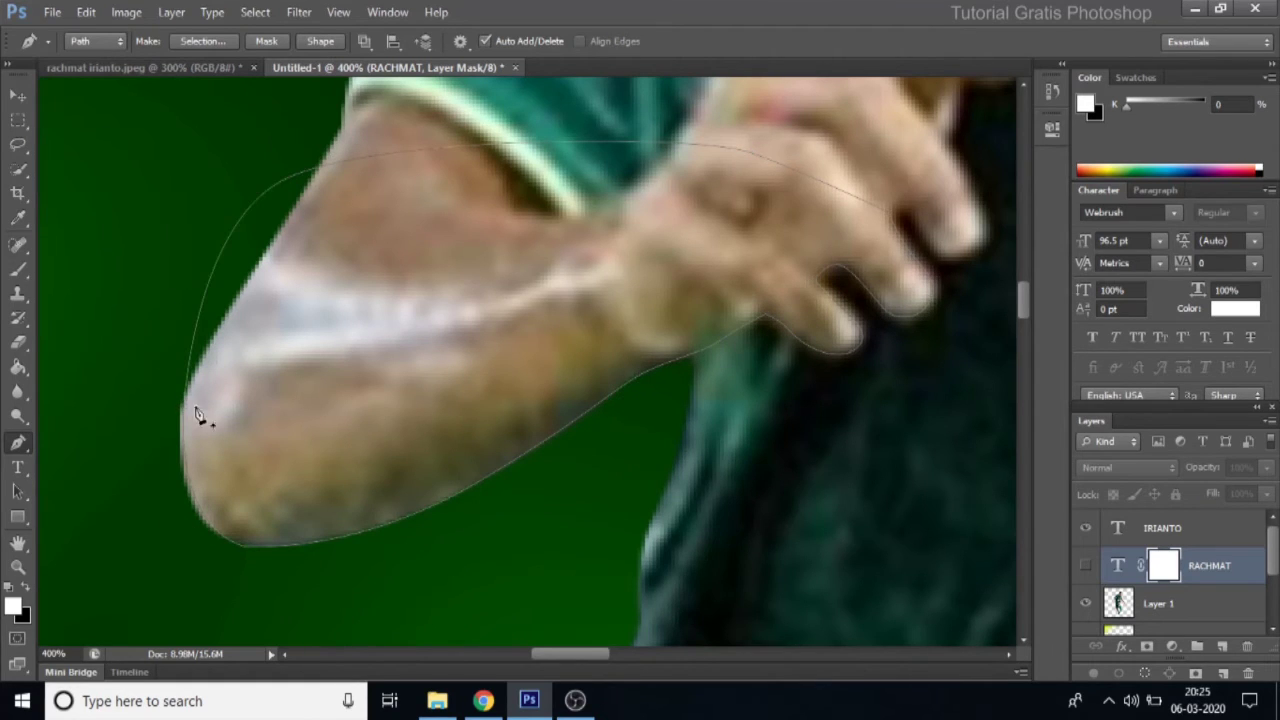
Step: Show RACHMAT again, target its layer mask, and swap the foreground and background colours
scroll(400, 308, right, 3)
scroll(400, 308, down, 1)
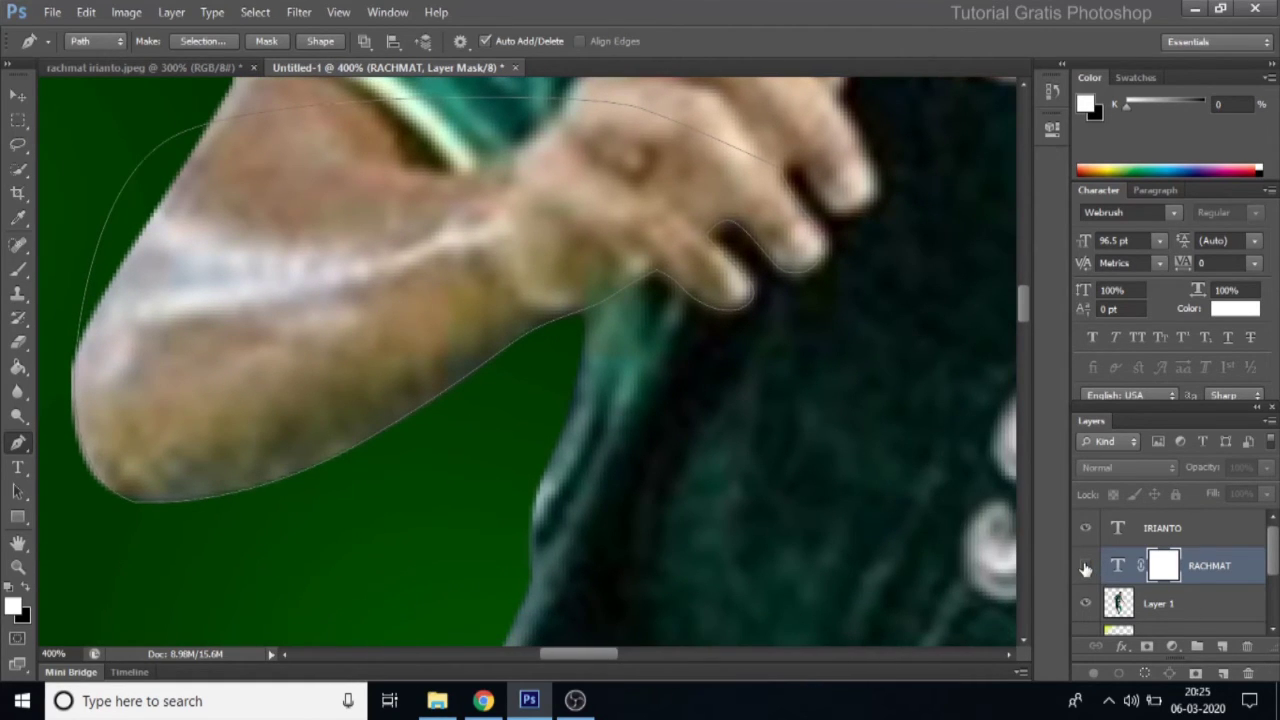
click(1085, 566)
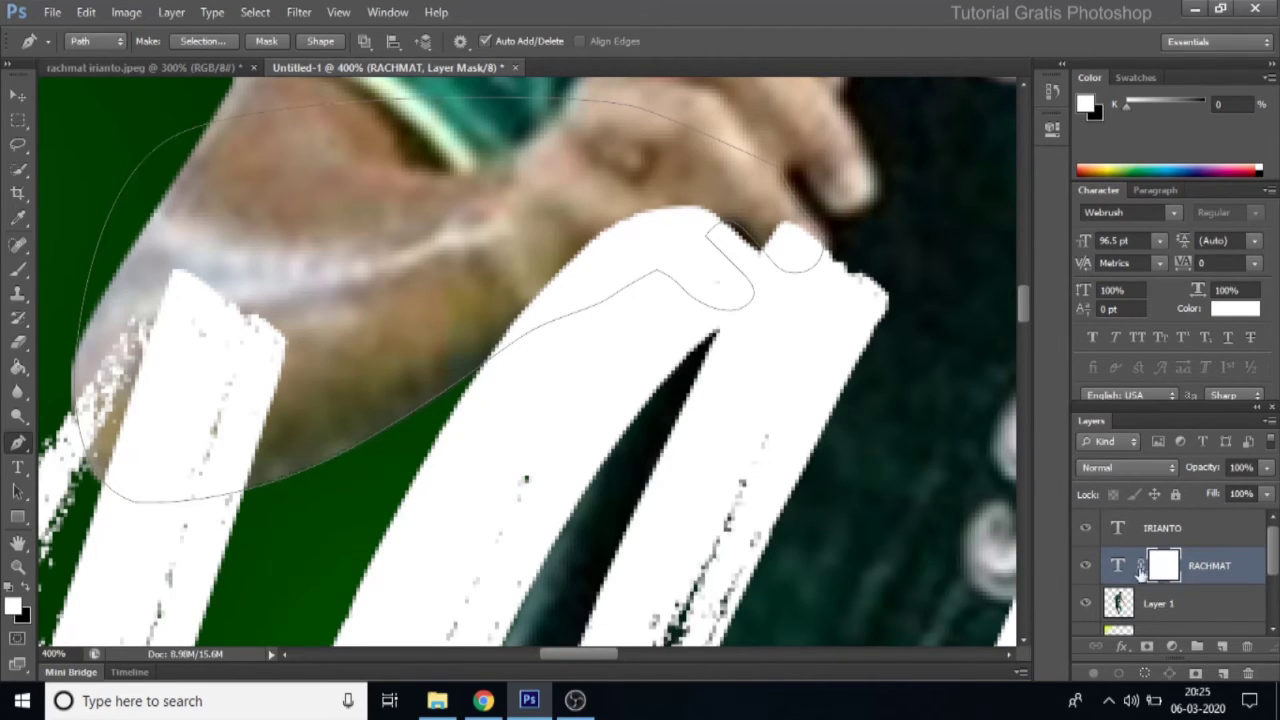
click(1172, 568)
click(1172, 568)
click(1116, 567)
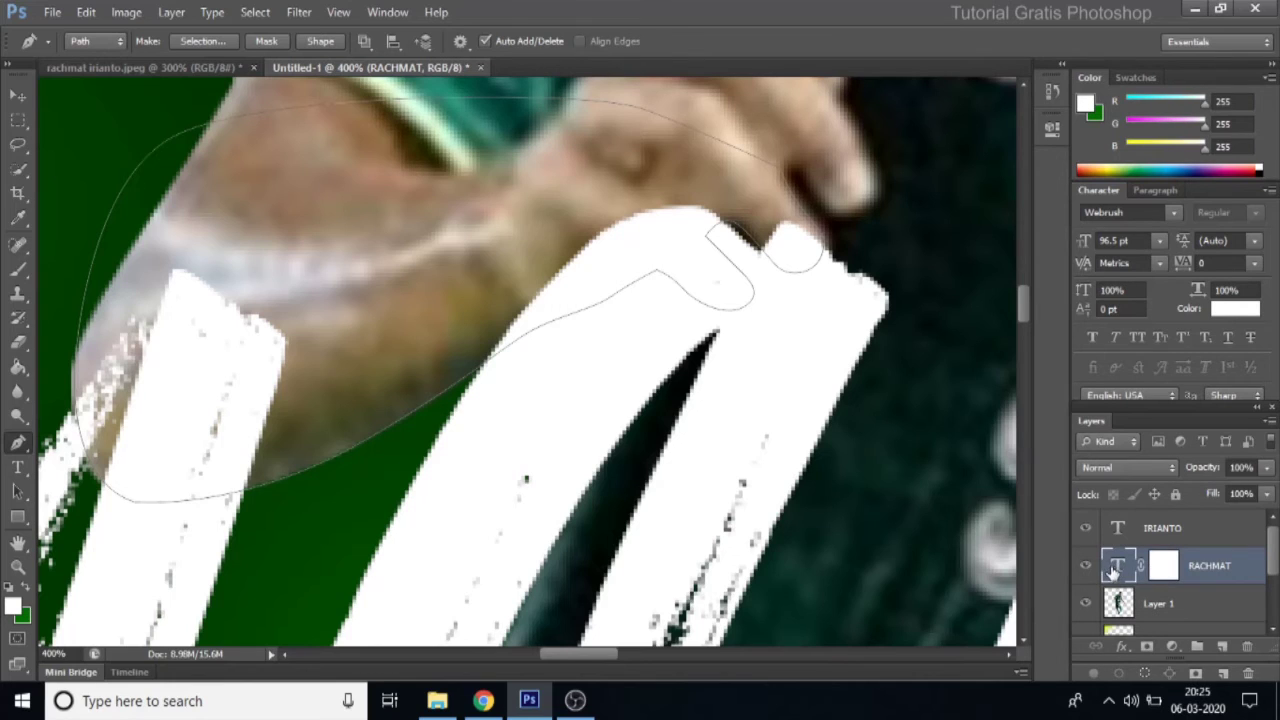
click(1165, 566)
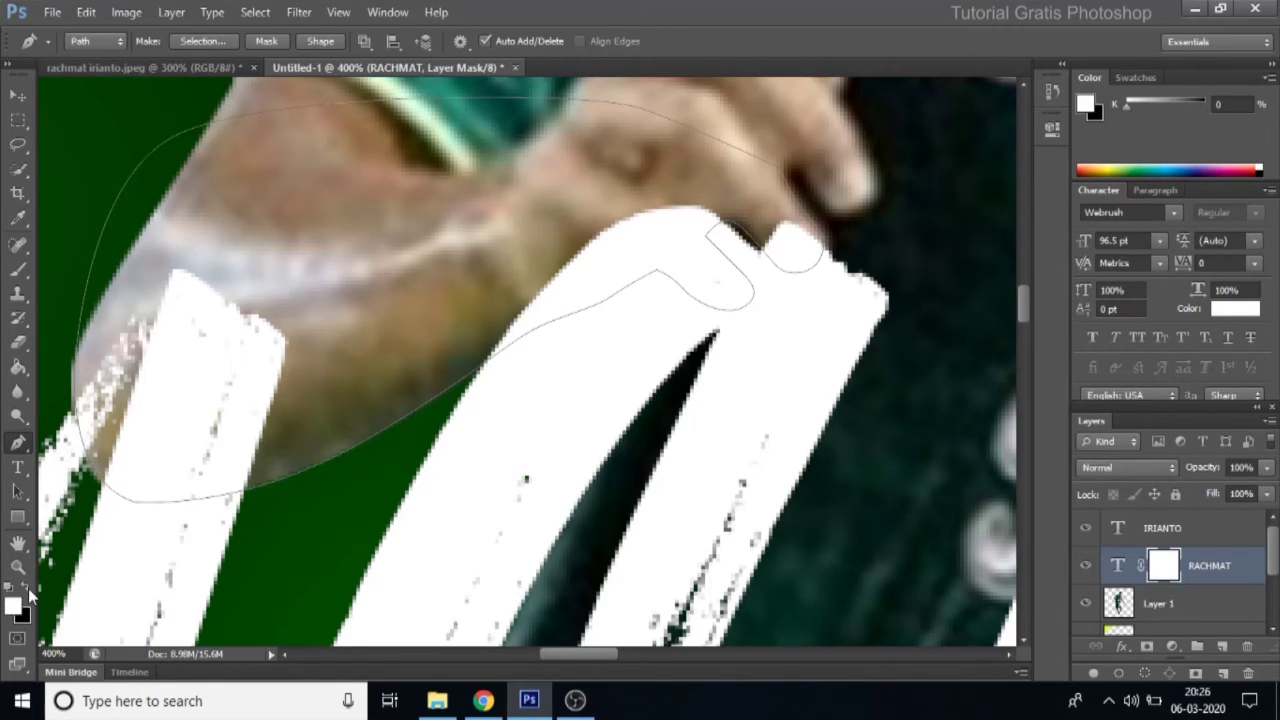
click(27, 588)
click(27, 590)
click(27, 590)
click(27, 590)
Step: Mask RACHMAT out over the arm via a 0-feather path selection, deselect, and fit on screen
right_click(350, 193)
click(400, 272)
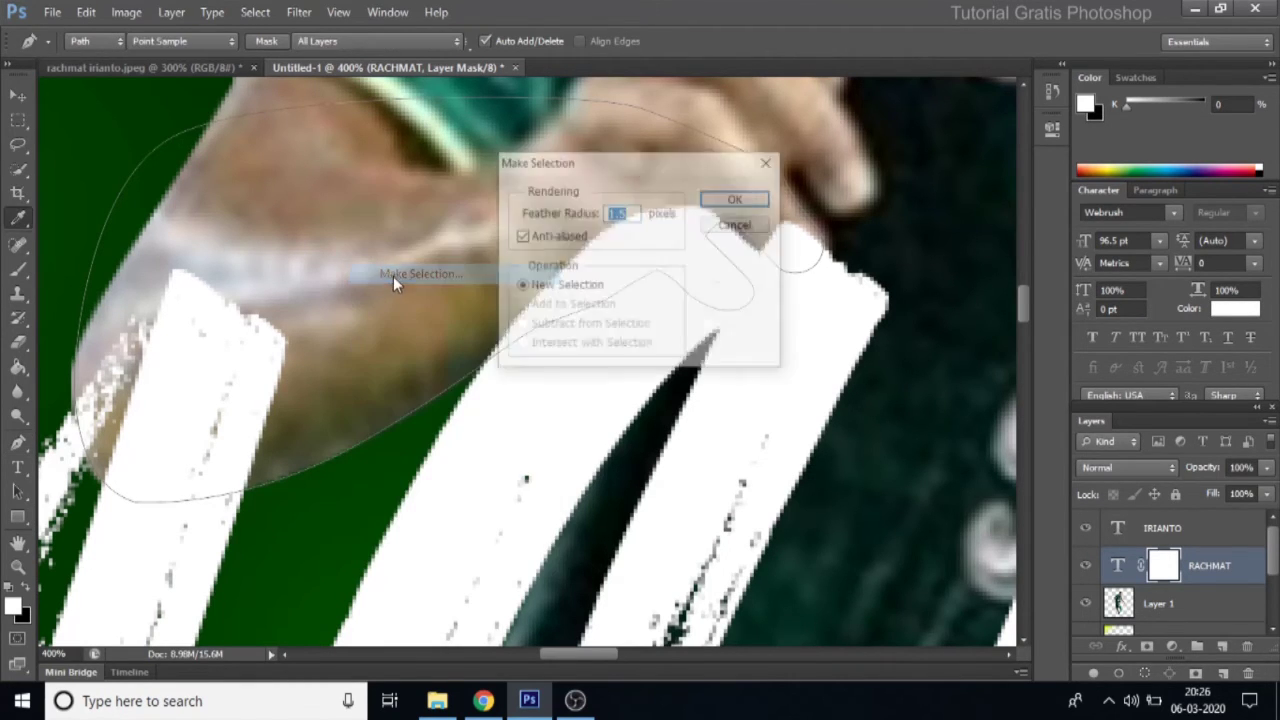
text(0)
click(736, 199)
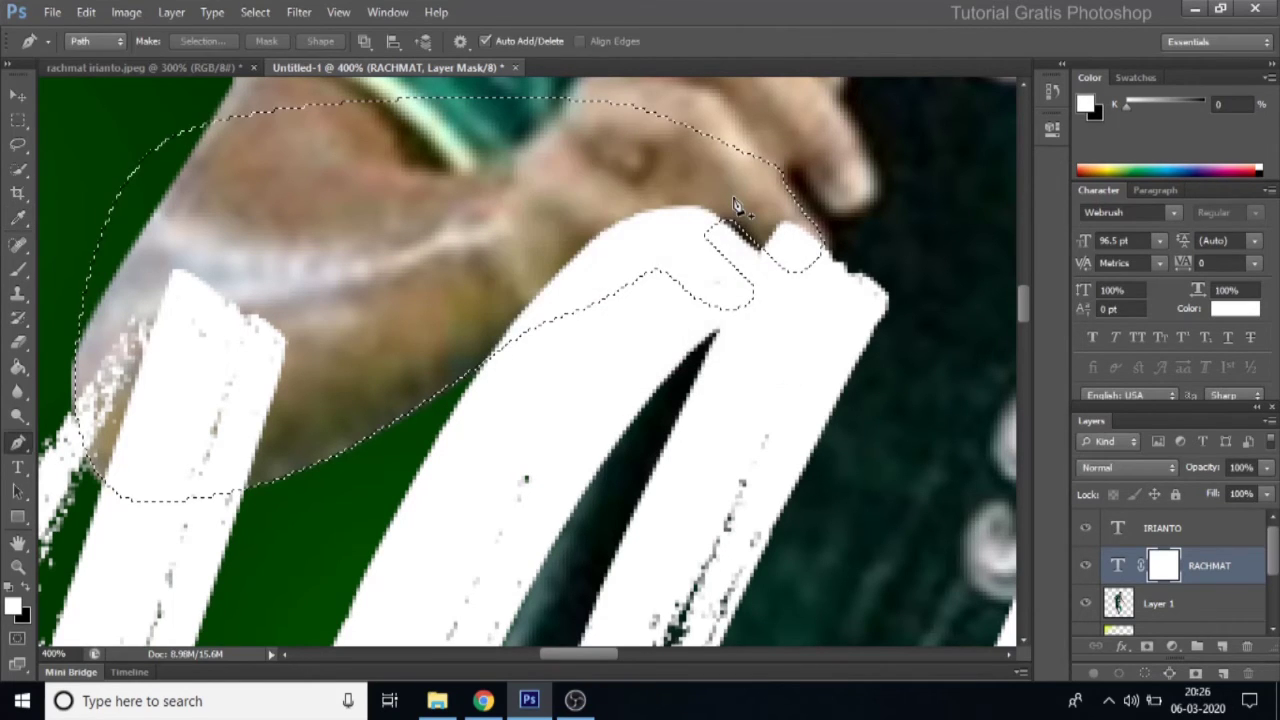
key(Delete)
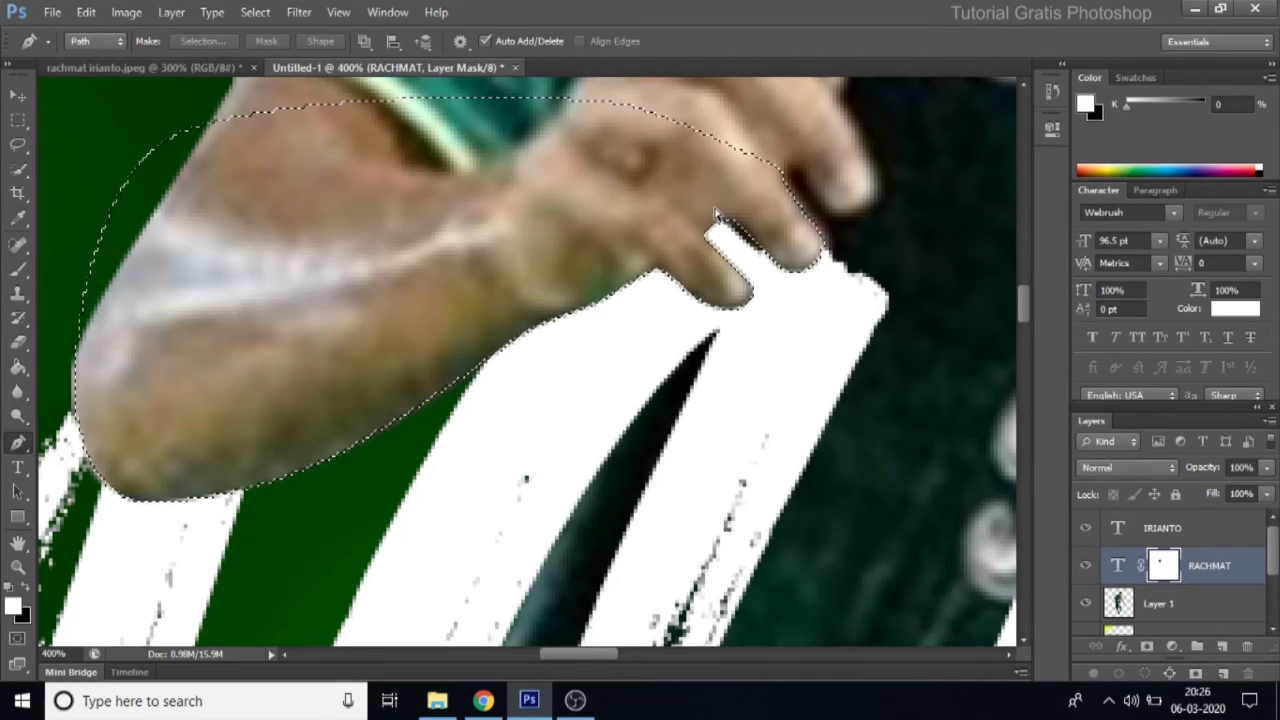
click(260, 16)
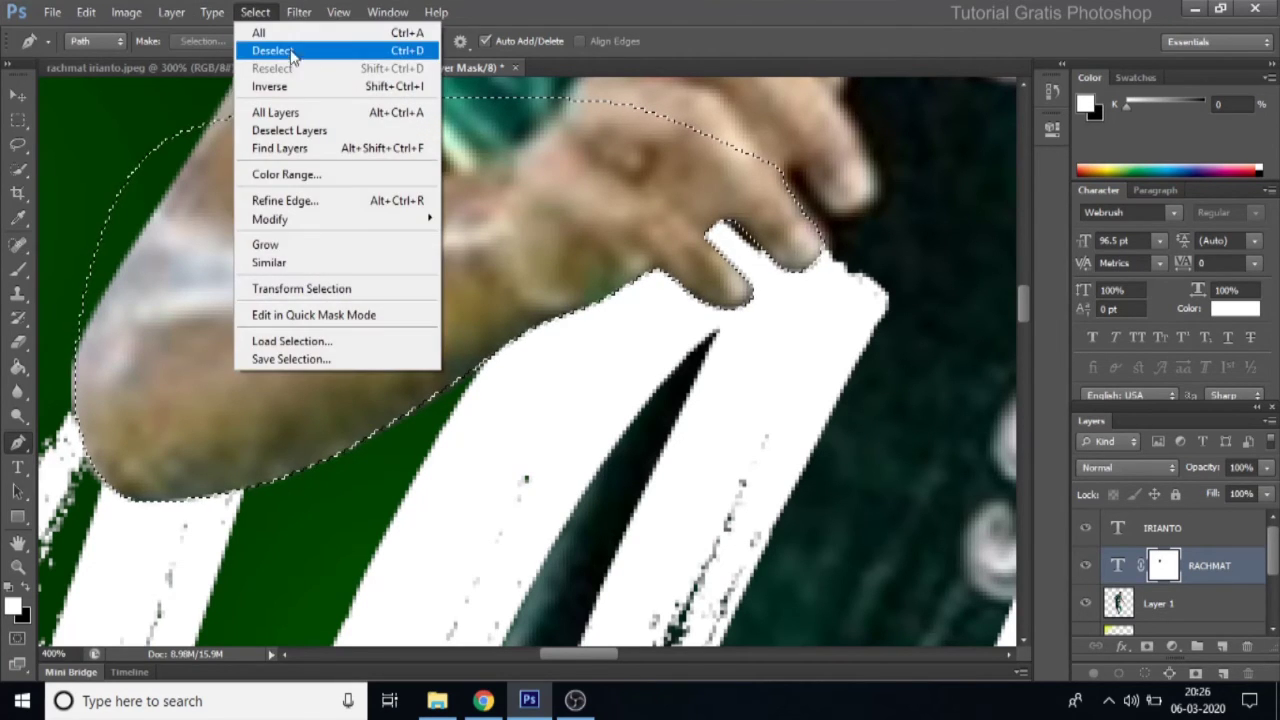
click(277, 48)
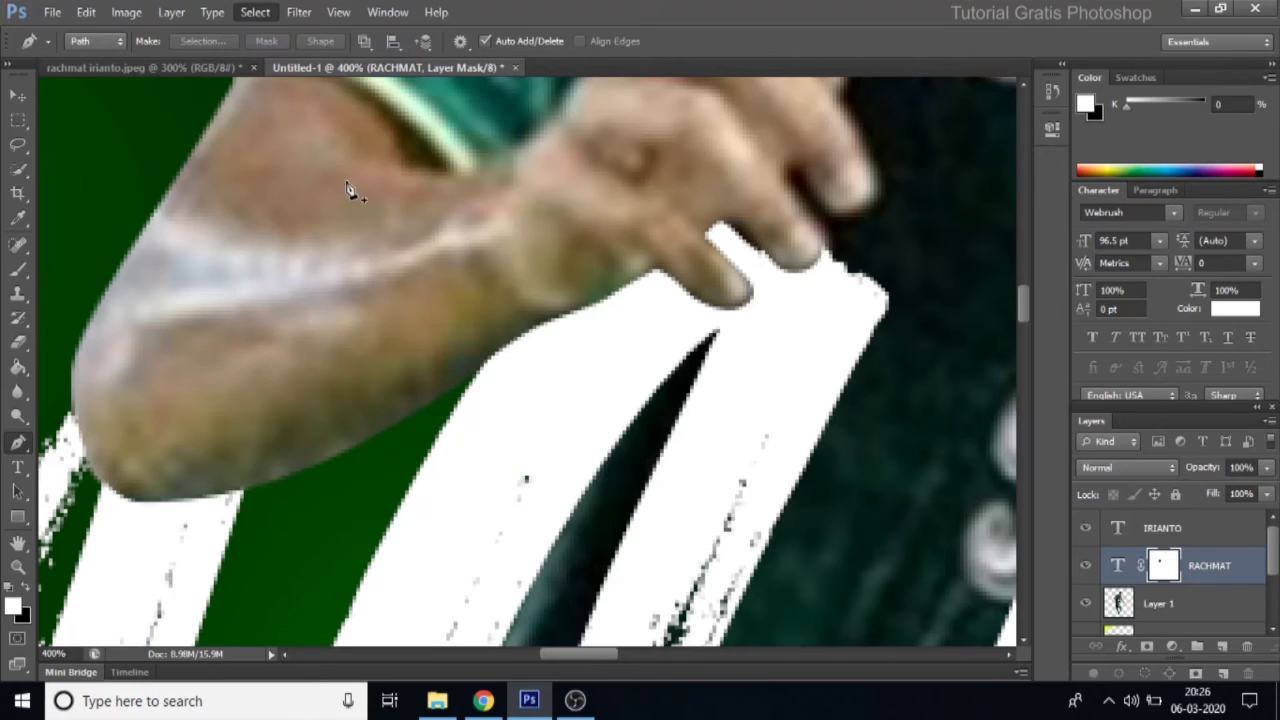
click(17, 566)
right_click(511, 374)
click(560, 386)
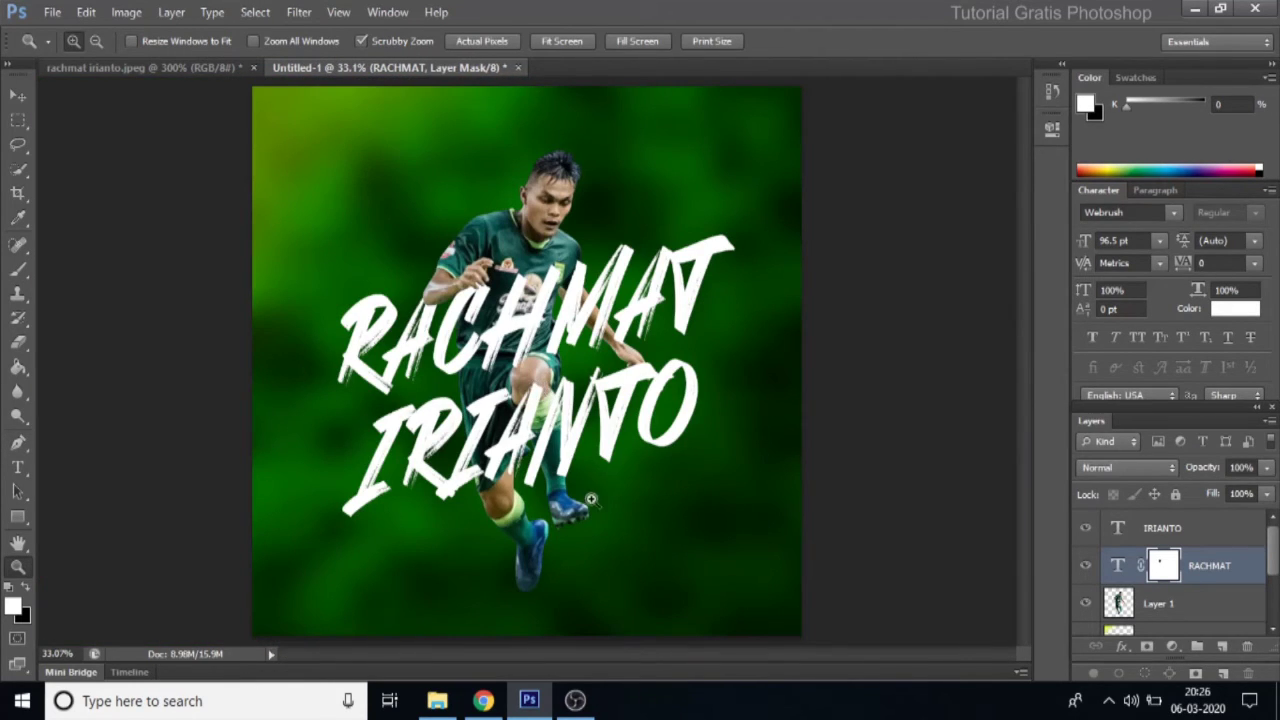
Step: Zoom to 100% on the legs and trial 38% opacity on RACHMAT before cancelling
click(543, 440)
click(543, 440)
click(543, 440)
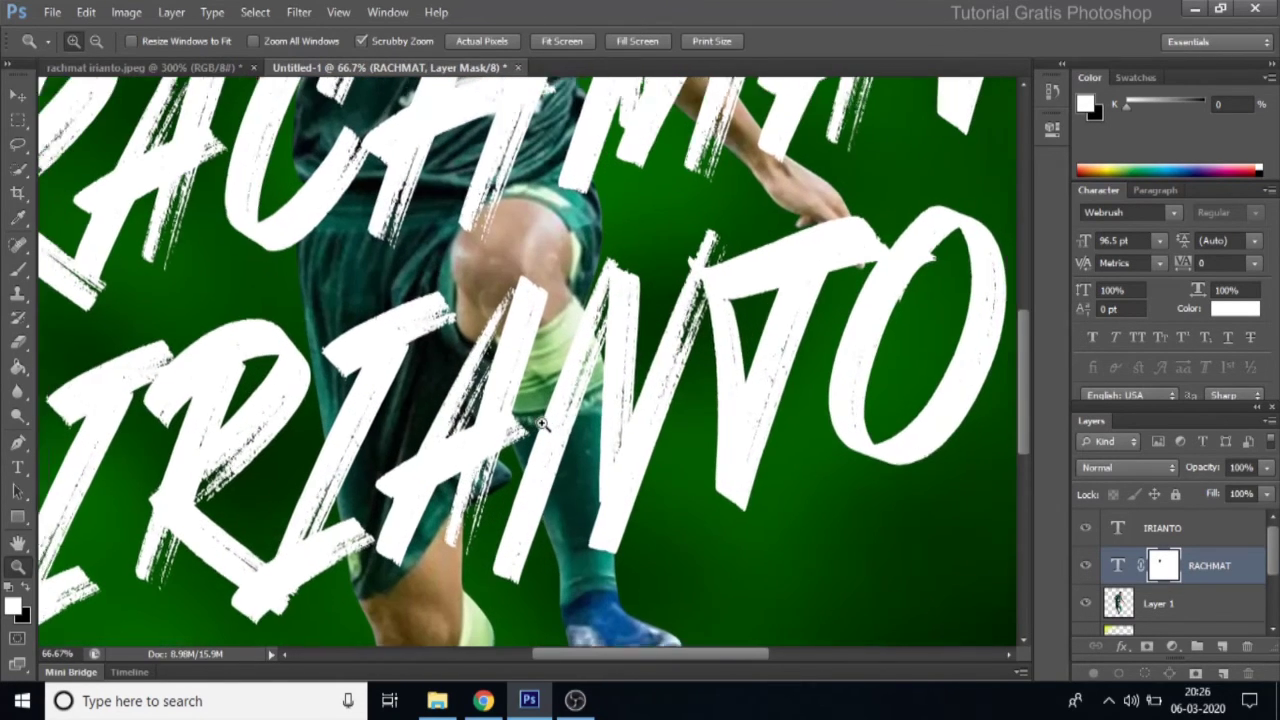
drag(524, 419, 512, 345)
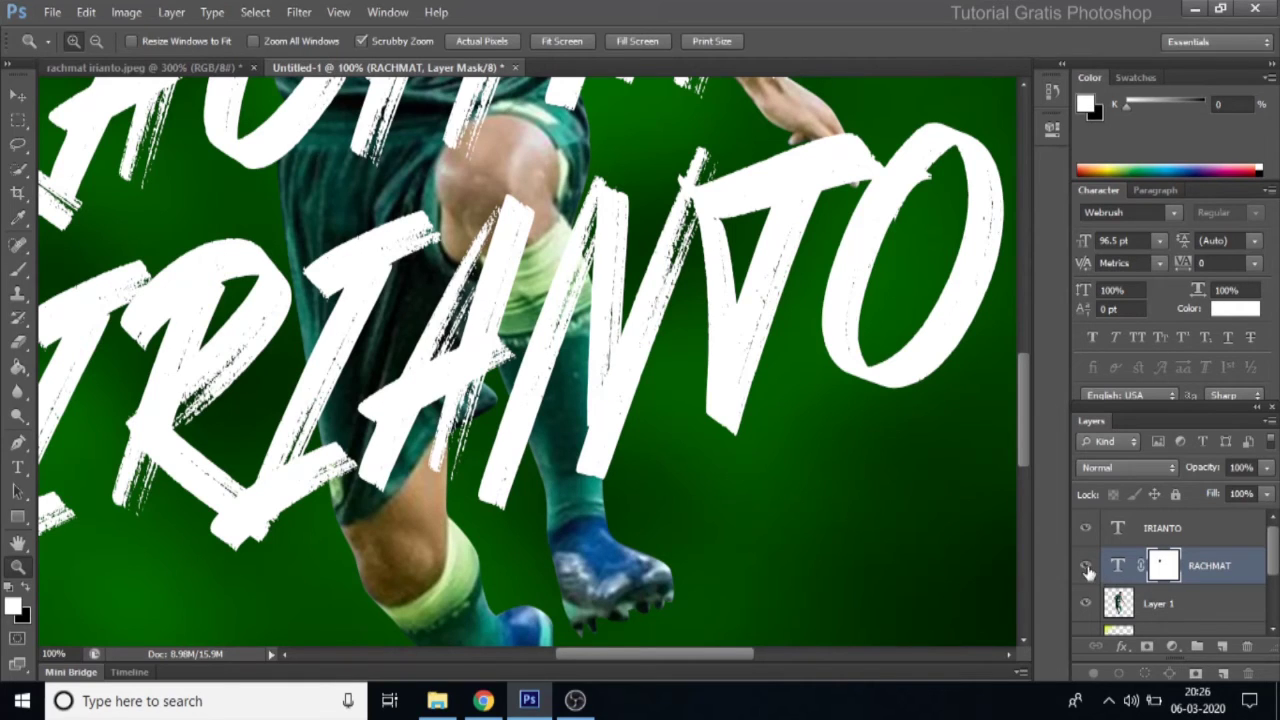
click(1267, 467)
click(1208, 491)
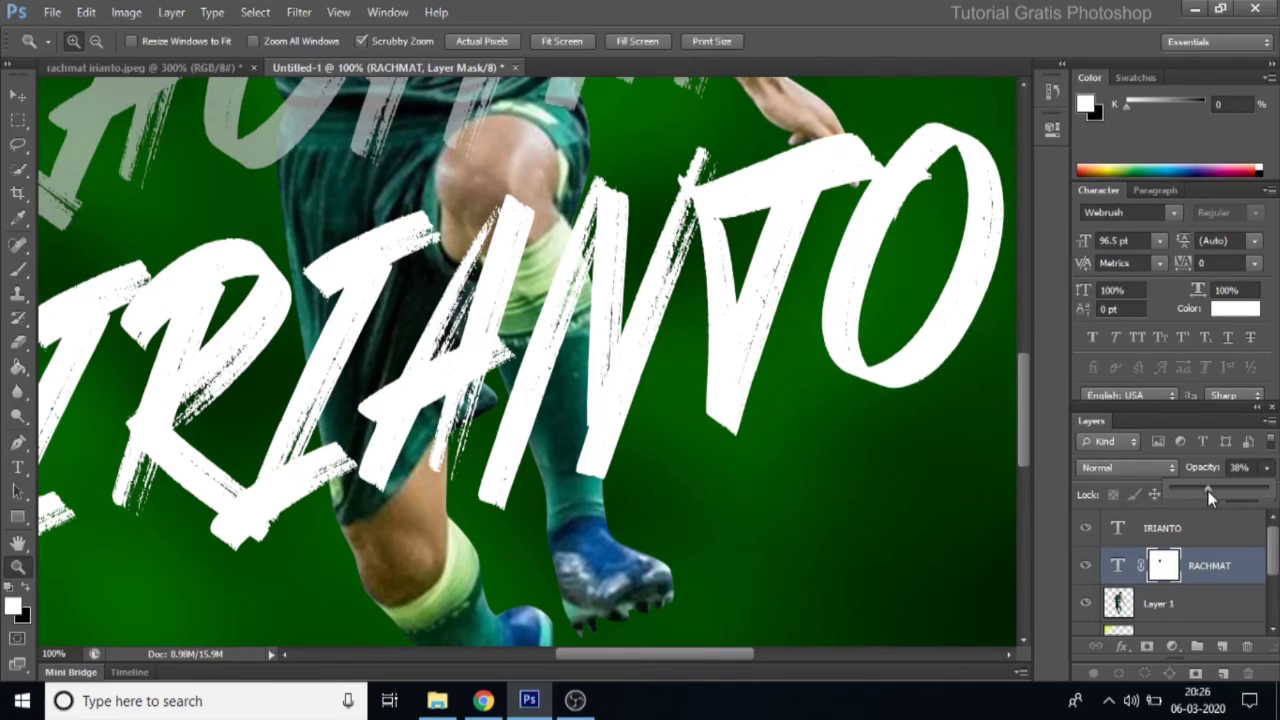
key(Escape)
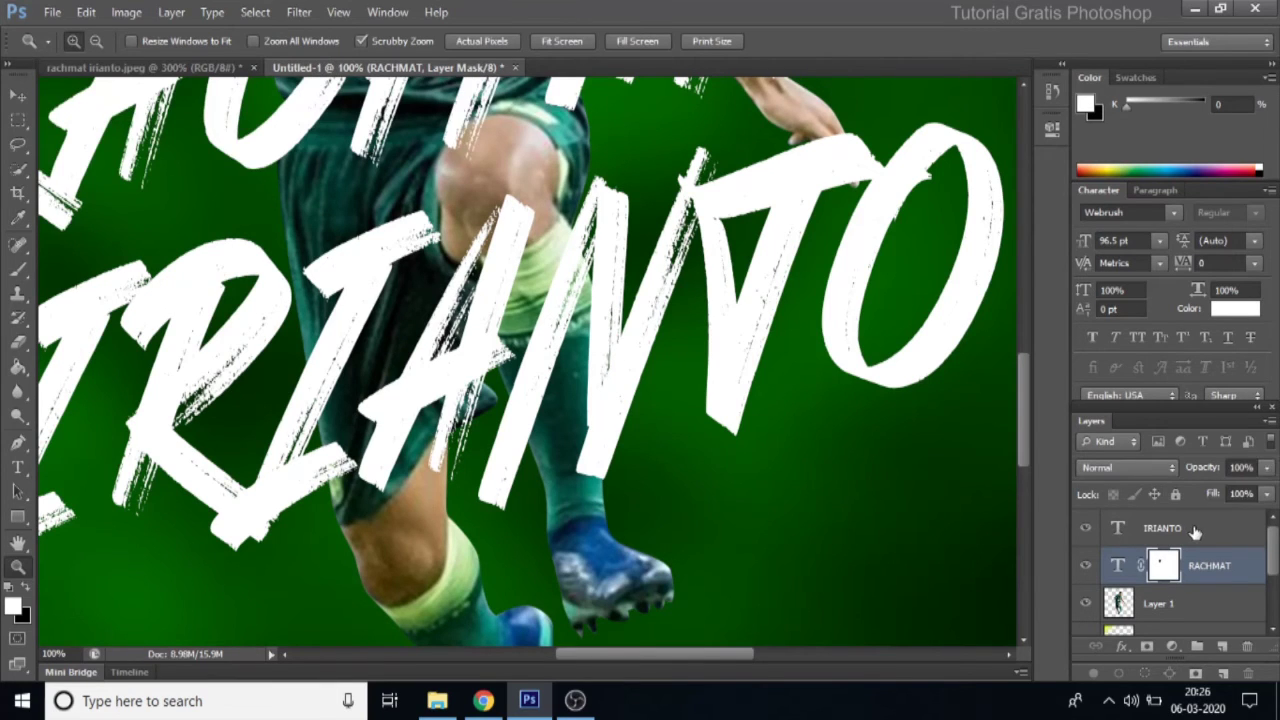
Step: Set the IRIANTO layer's opacity to 25%
click(1196, 535)
click(1267, 467)
click(1196, 489)
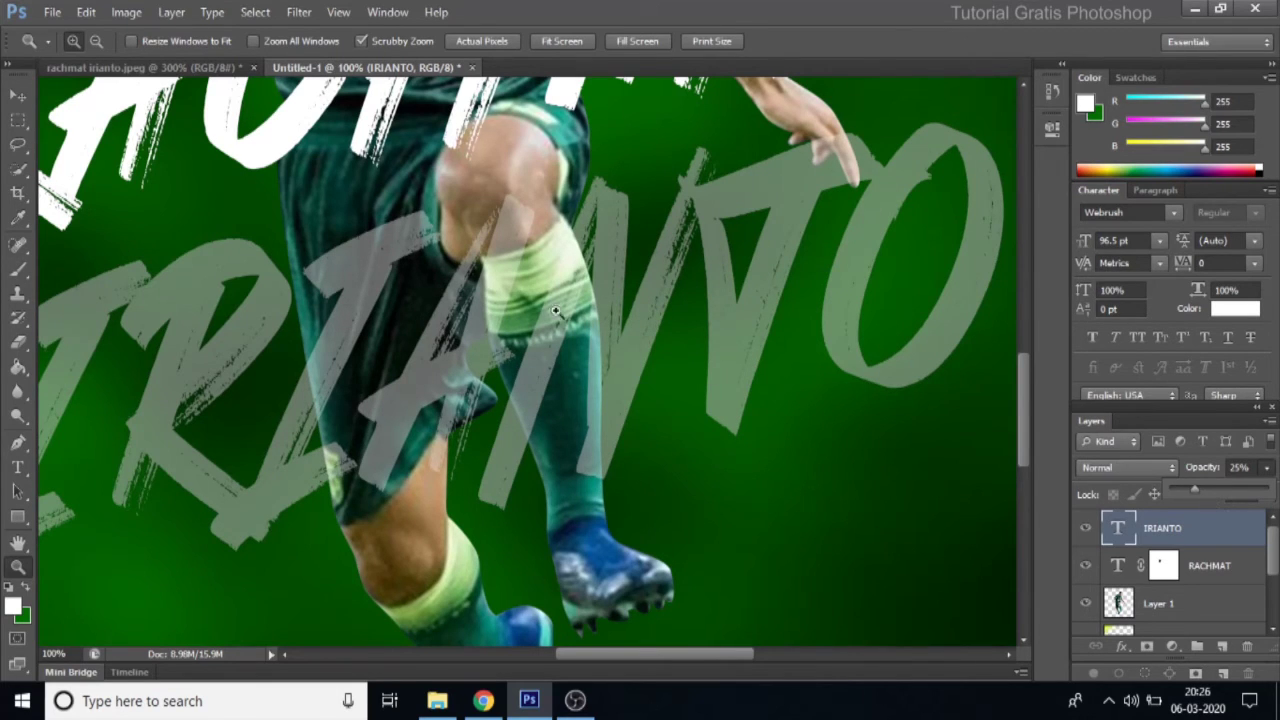
click(538, 337)
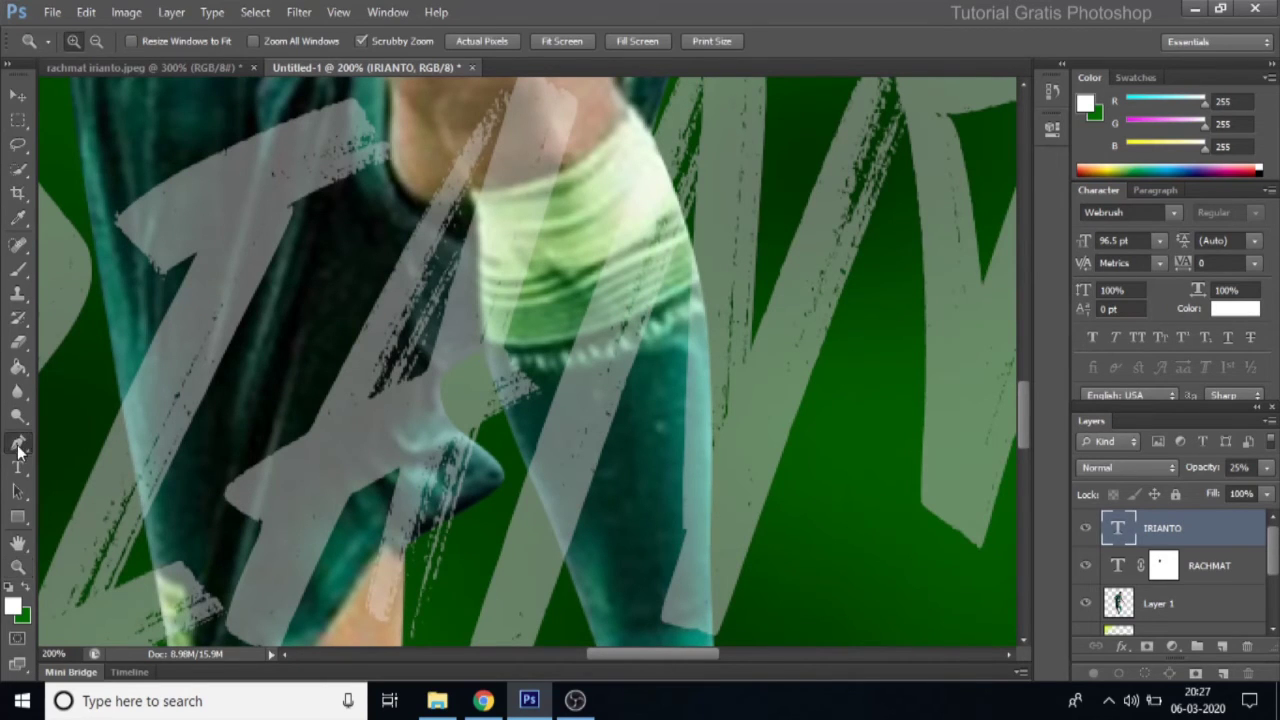
Step: Trace a pen path along the player's shin edge and around the knee beneath IRIANTO
click(18, 443)
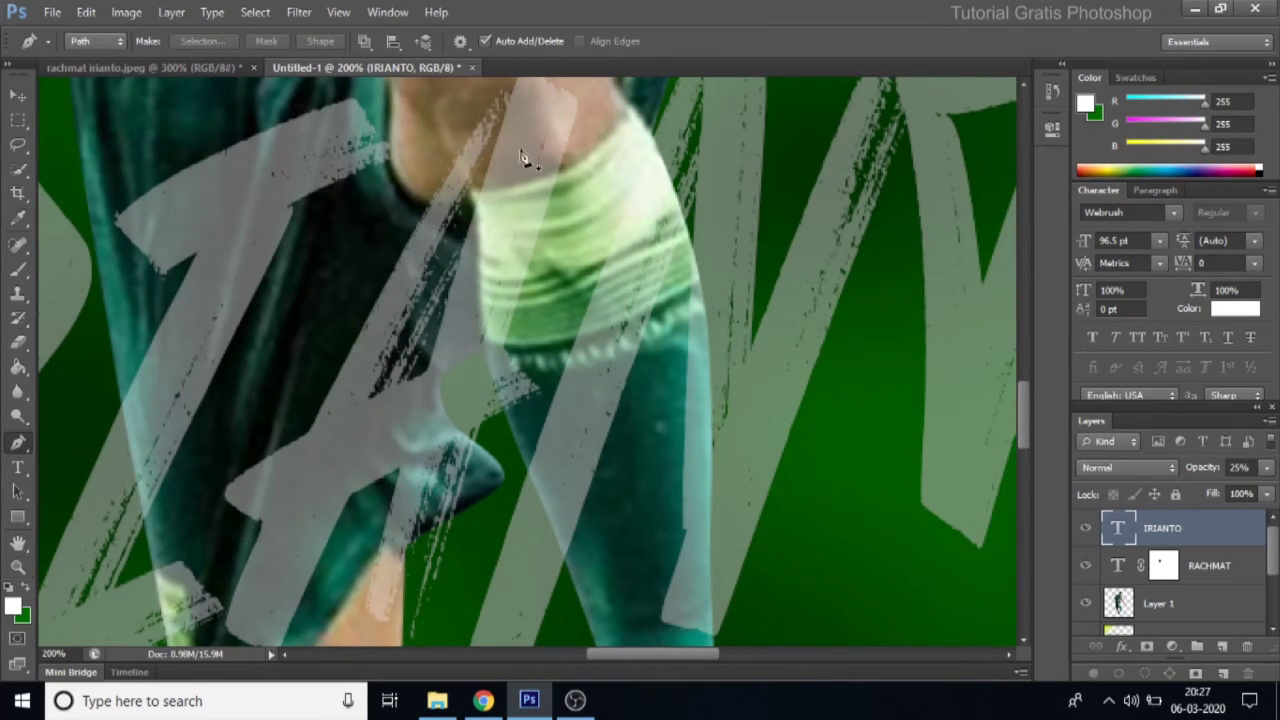
click(452, 165)
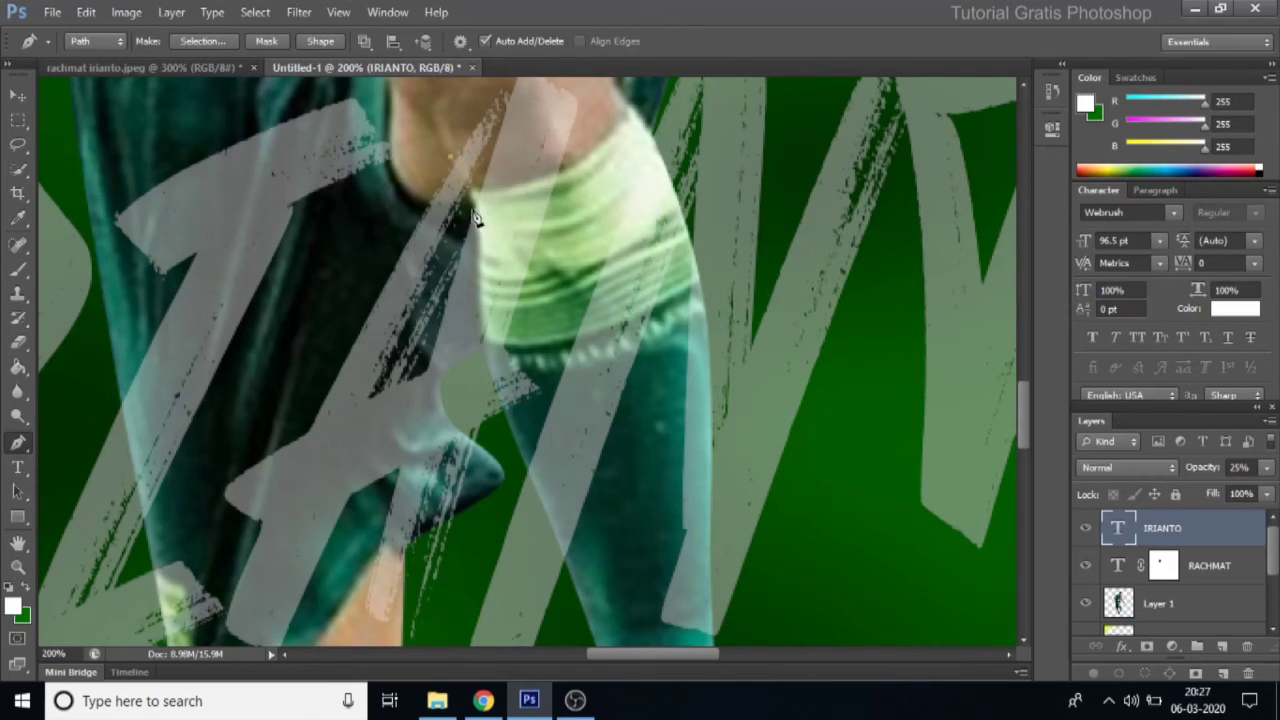
drag(467, 272, 463, 240)
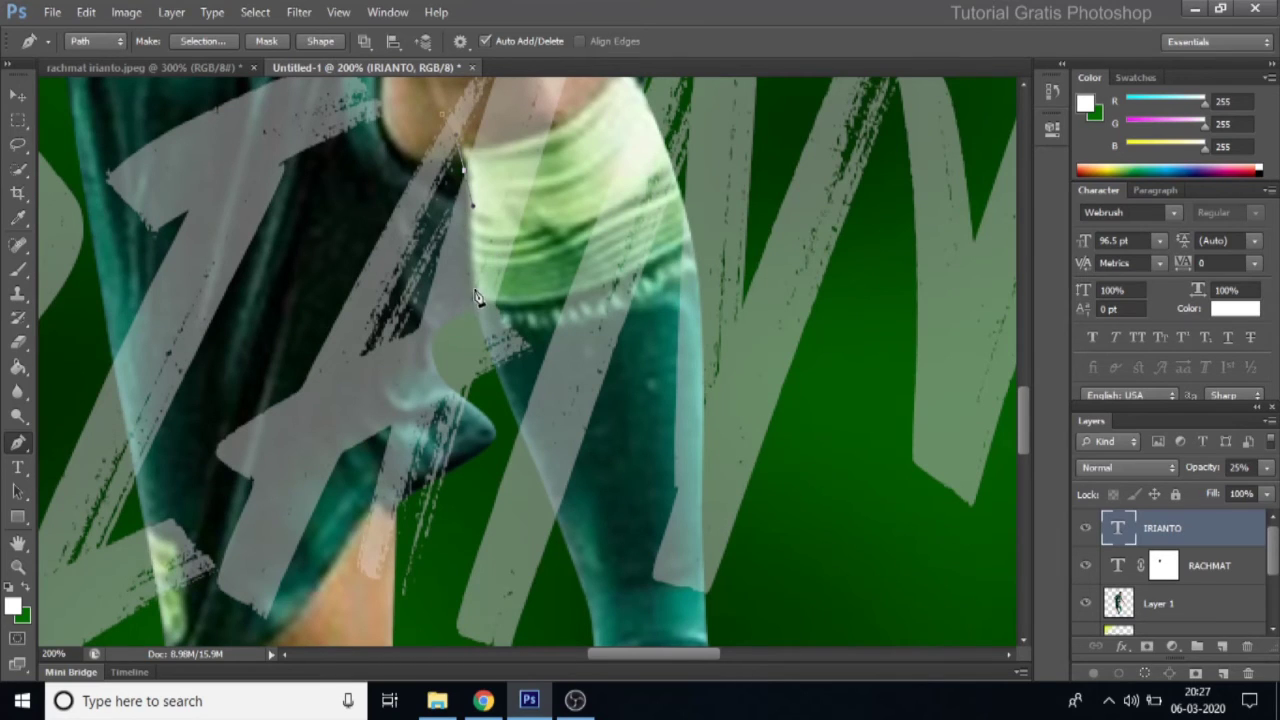
click(474, 240)
scroll(474, 262, down, 1)
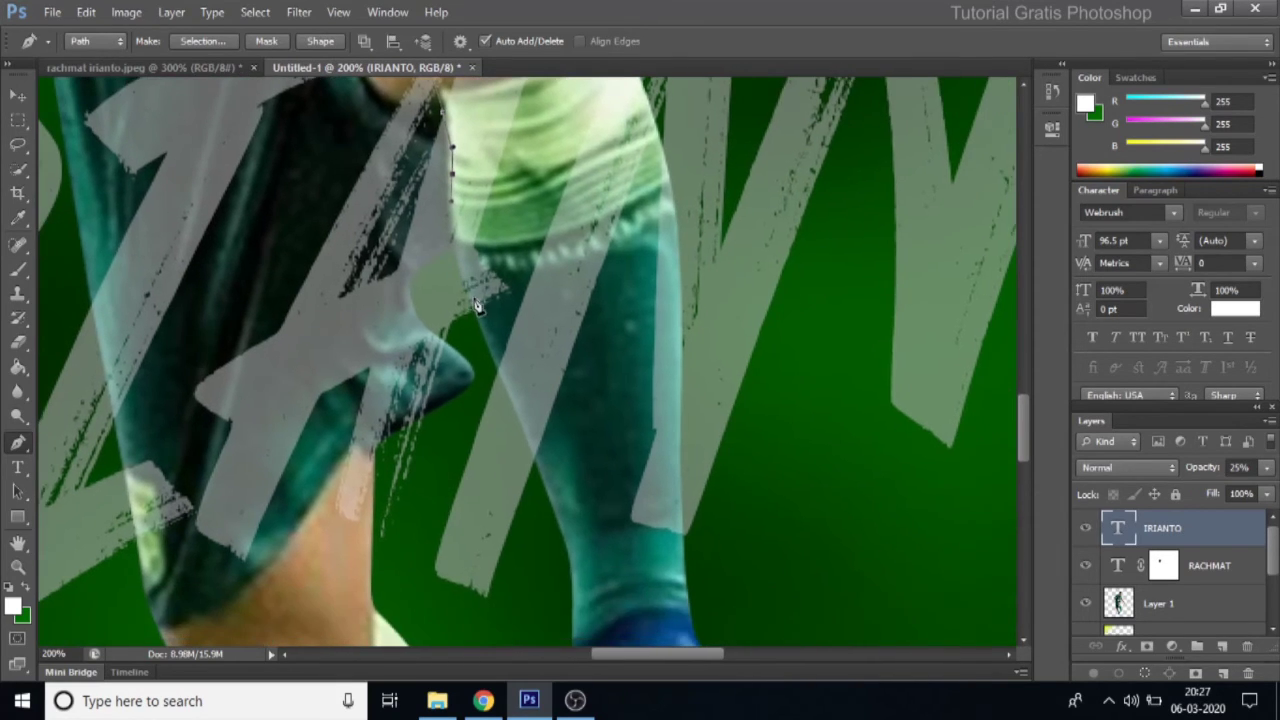
click(480, 323)
scroll(506, 383, down, 4)
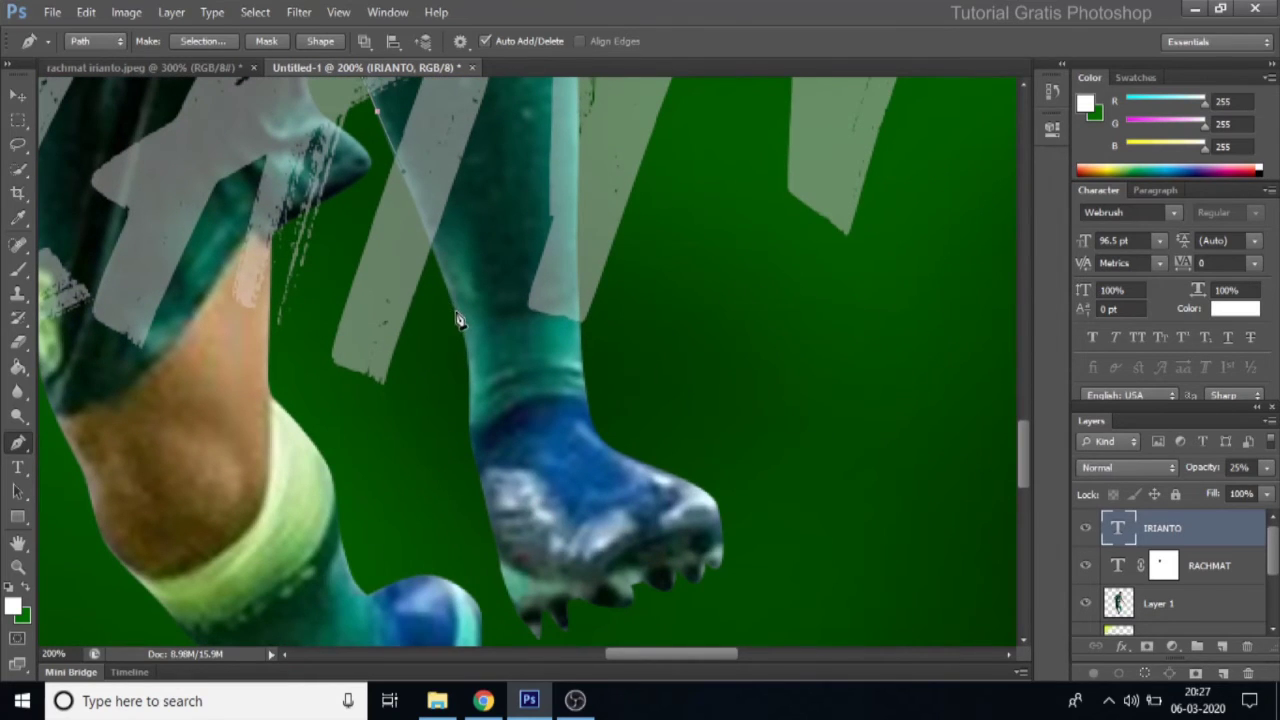
click(483, 412)
scroll(575, 370, up, 1)
scroll(565, 352, up, 1)
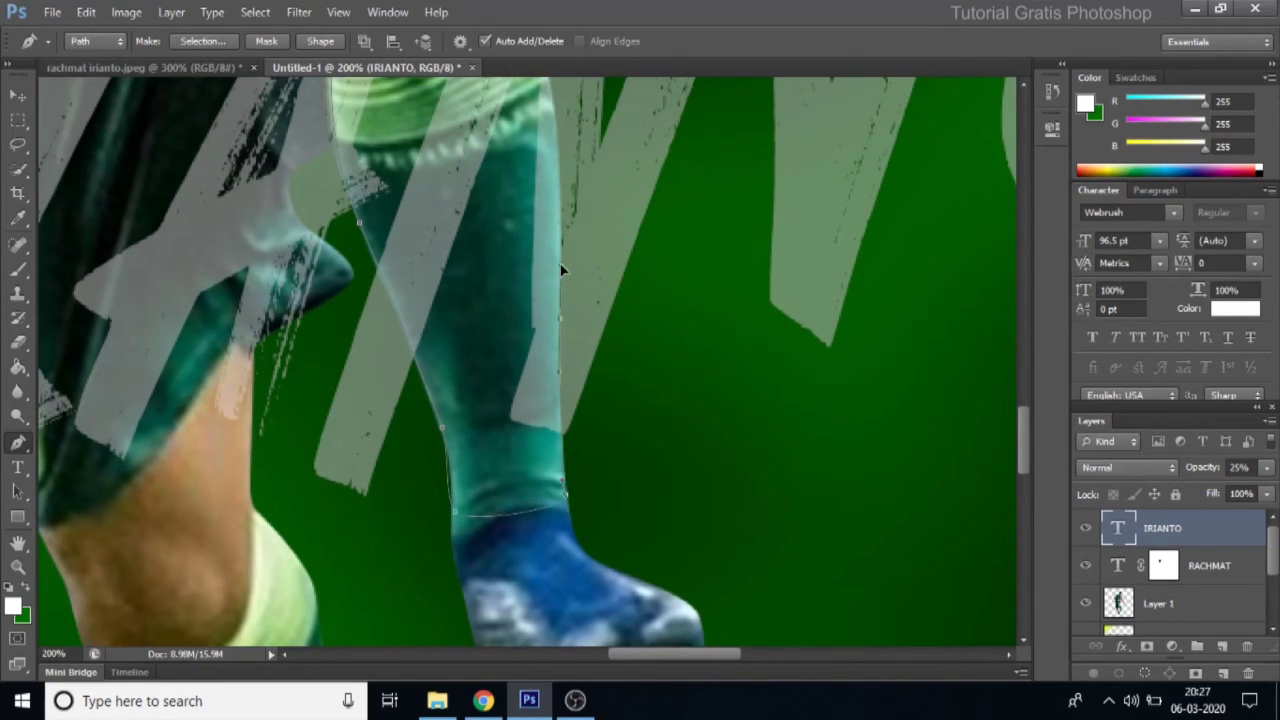
scroll(560, 300, up, 3)
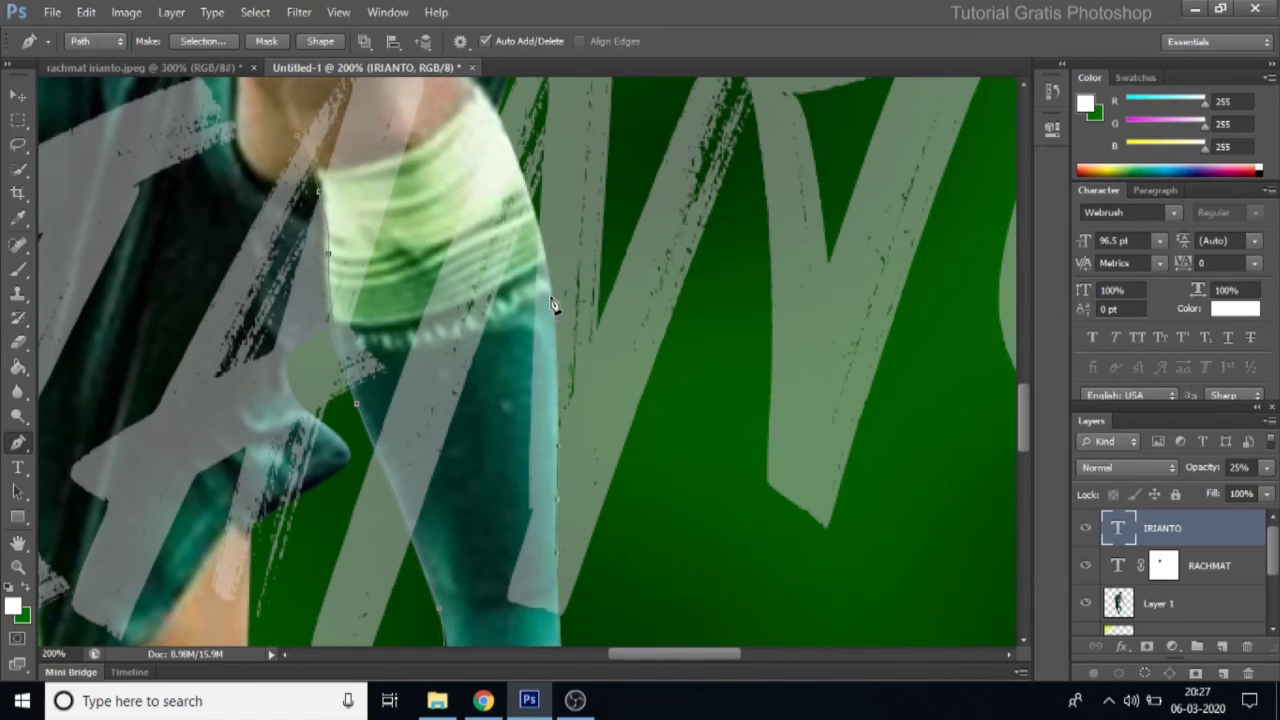
scroll(545, 248, up, 1)
scroll(543, 380, up, 2)
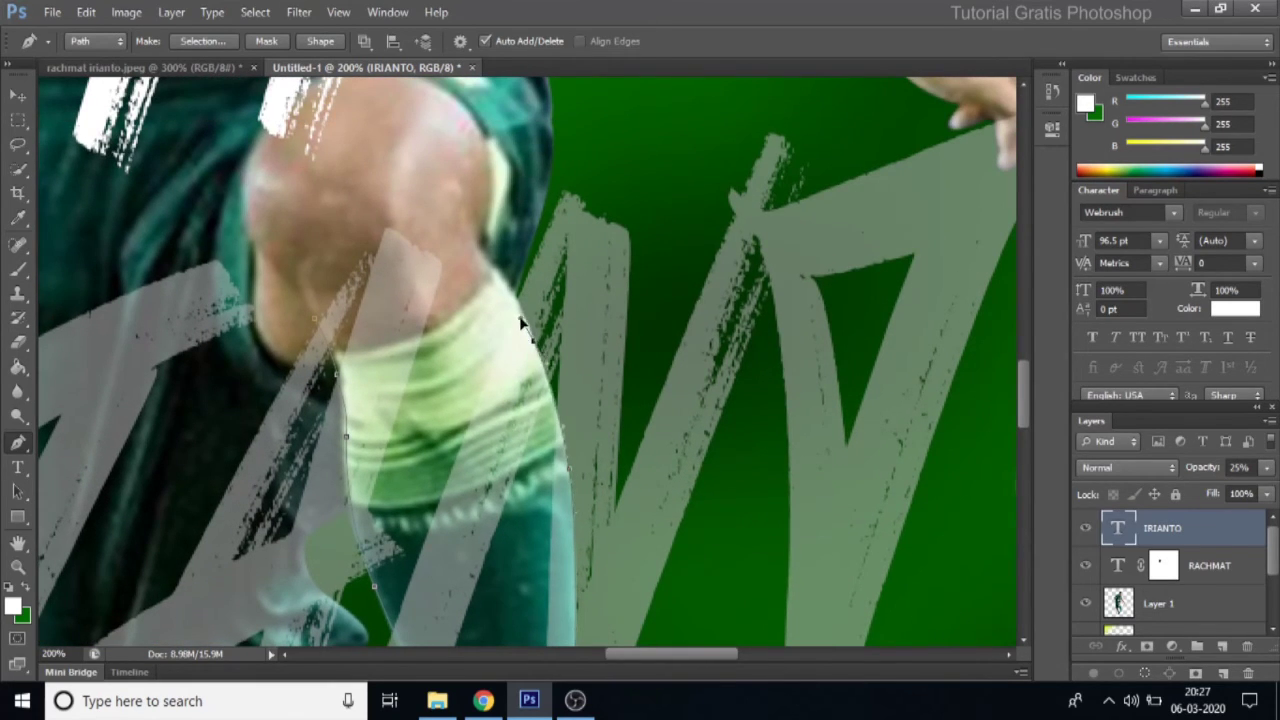
click(491, 262)
key(z)
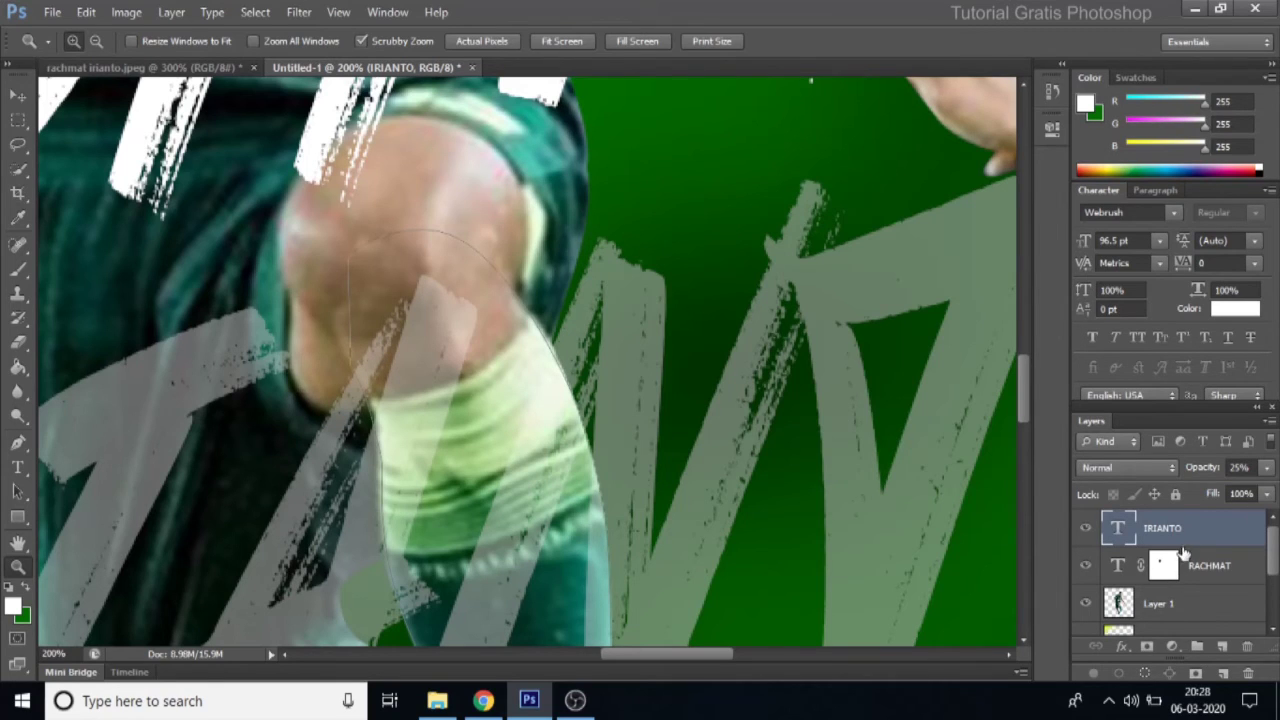
Step: Add a layer mask to IRIANTO and restore its opacity to 100%
click(1147, 647)
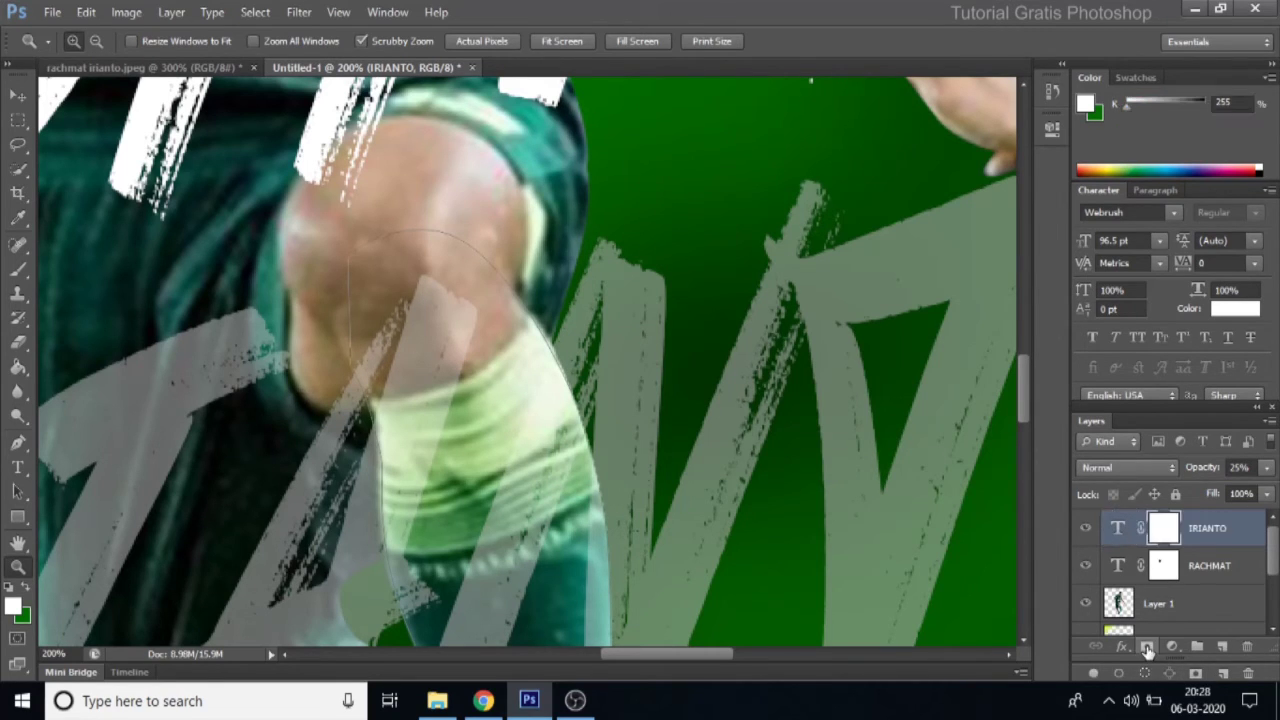
click(1266, 470)
drag(1202, 493, 1270, 493)
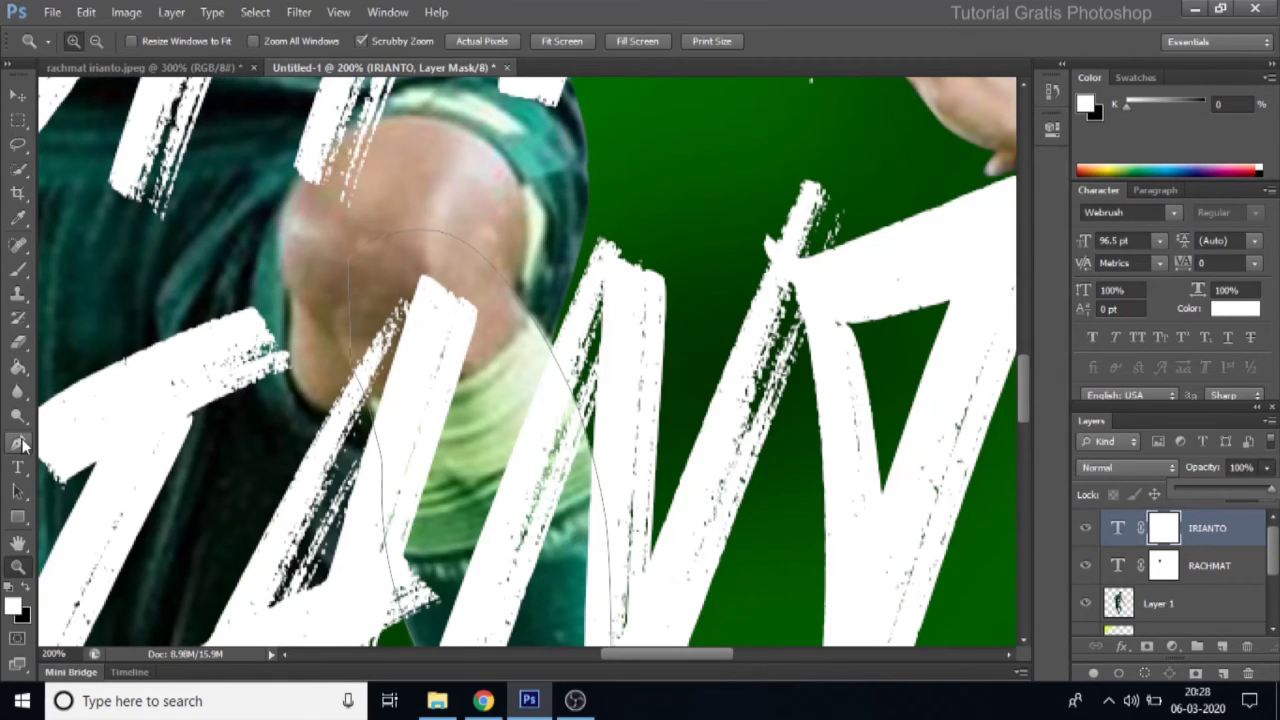
Step: Mask IRIANTO out over the leg using the traced path, deselect, and fit on screen
click(18, 443)
right_click(463, 362)
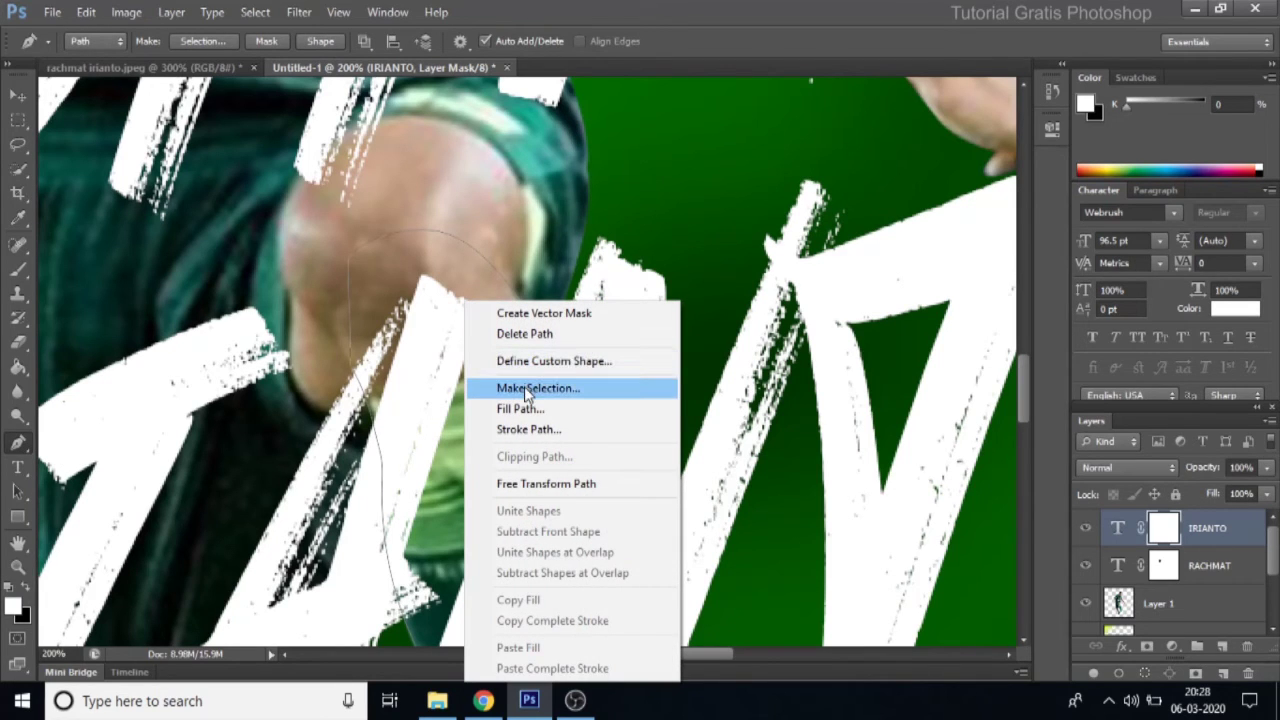
click(527, 388)
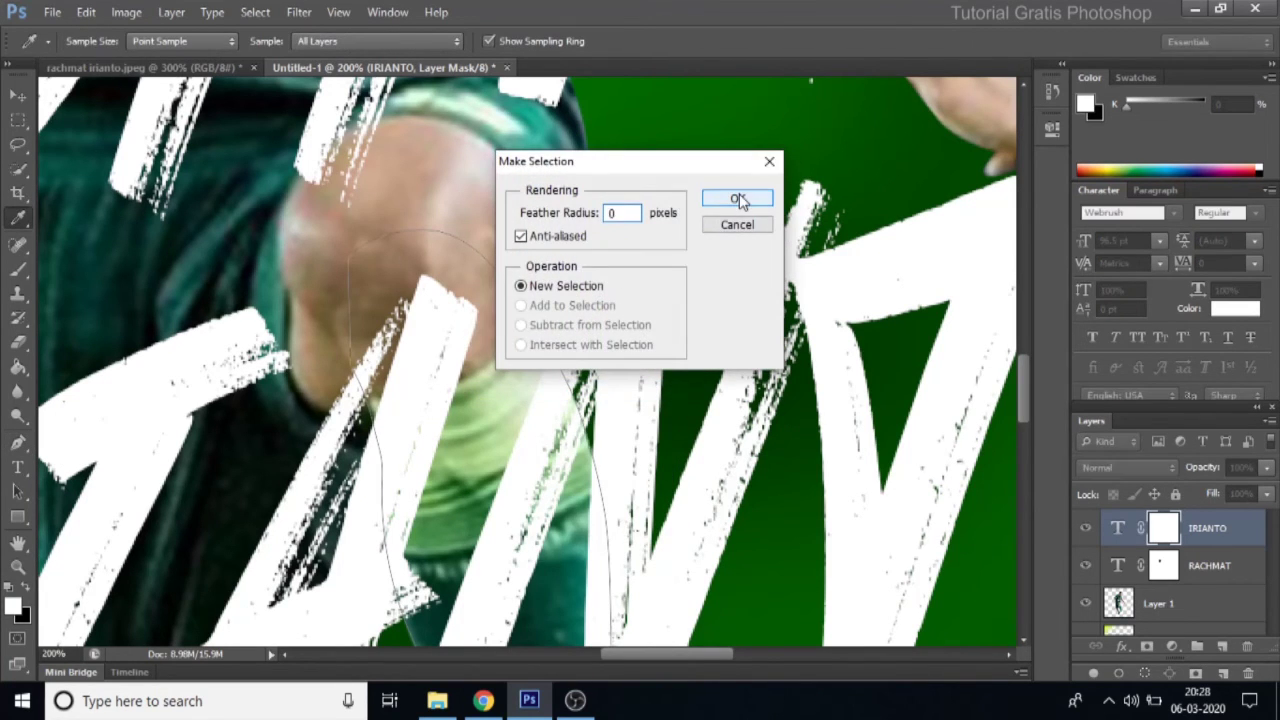
click(739, 199)
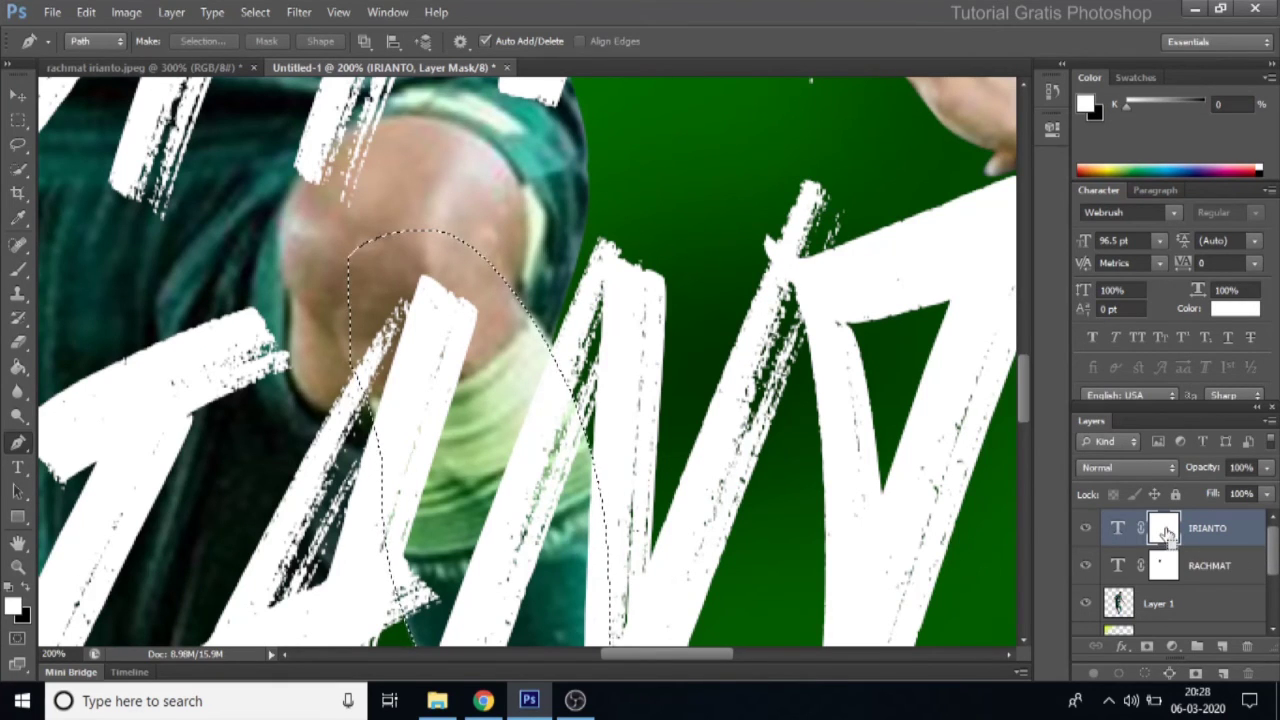
key(Delete)
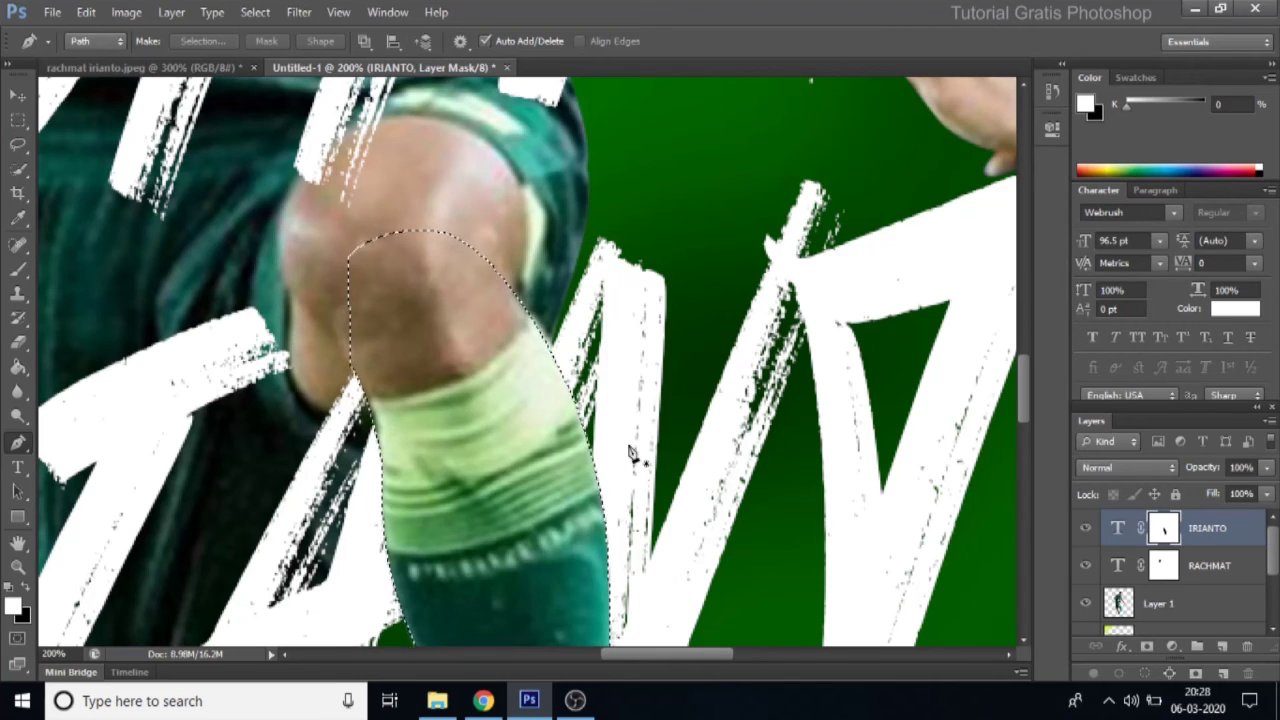
key(ctrl+d)
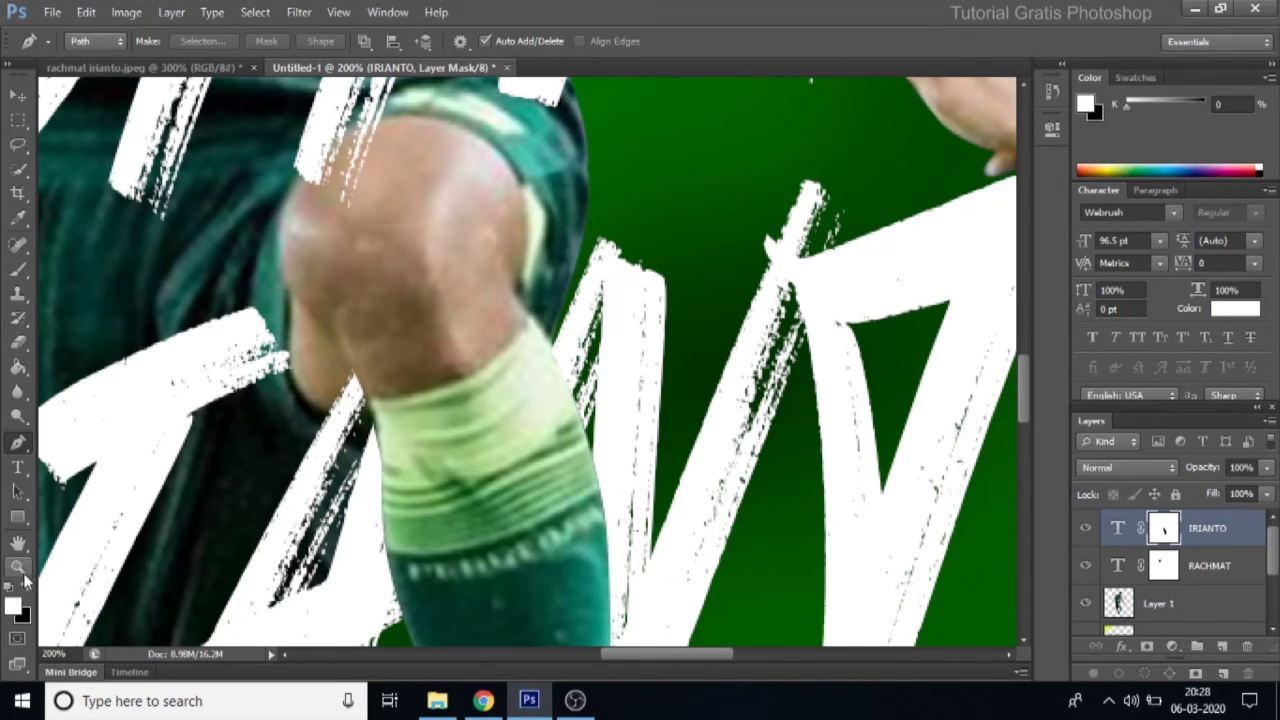
click(18, 566)
right_click(343, 388)
click(354, 393)
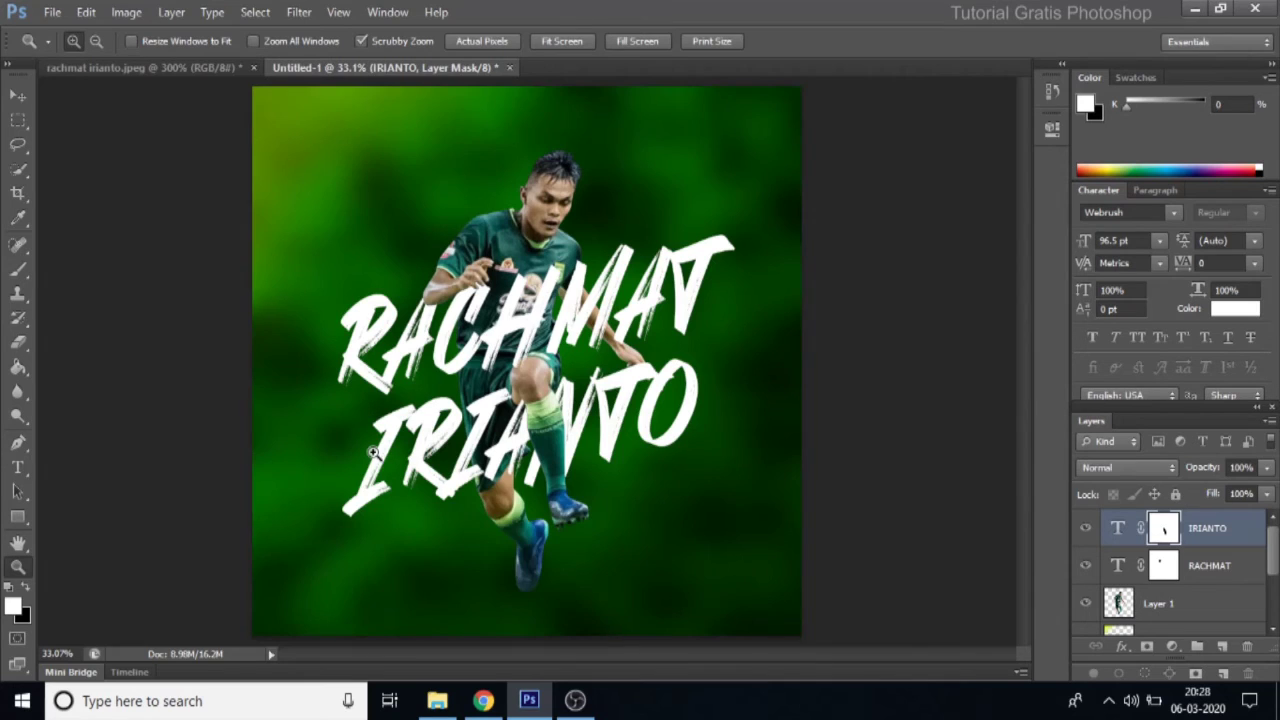
Step: Zoom to 100% on the upper left and select a thin horizontal strip
click(372, 452)
click(329, 251)
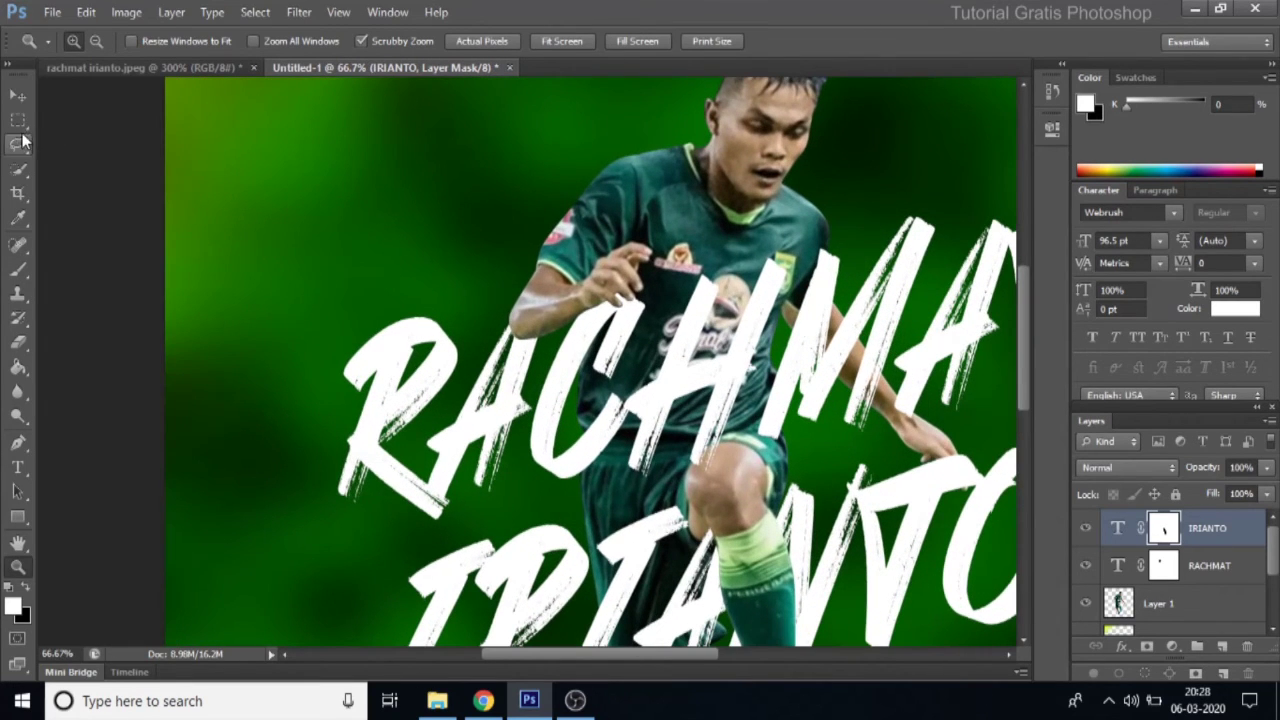
click(18, 120)
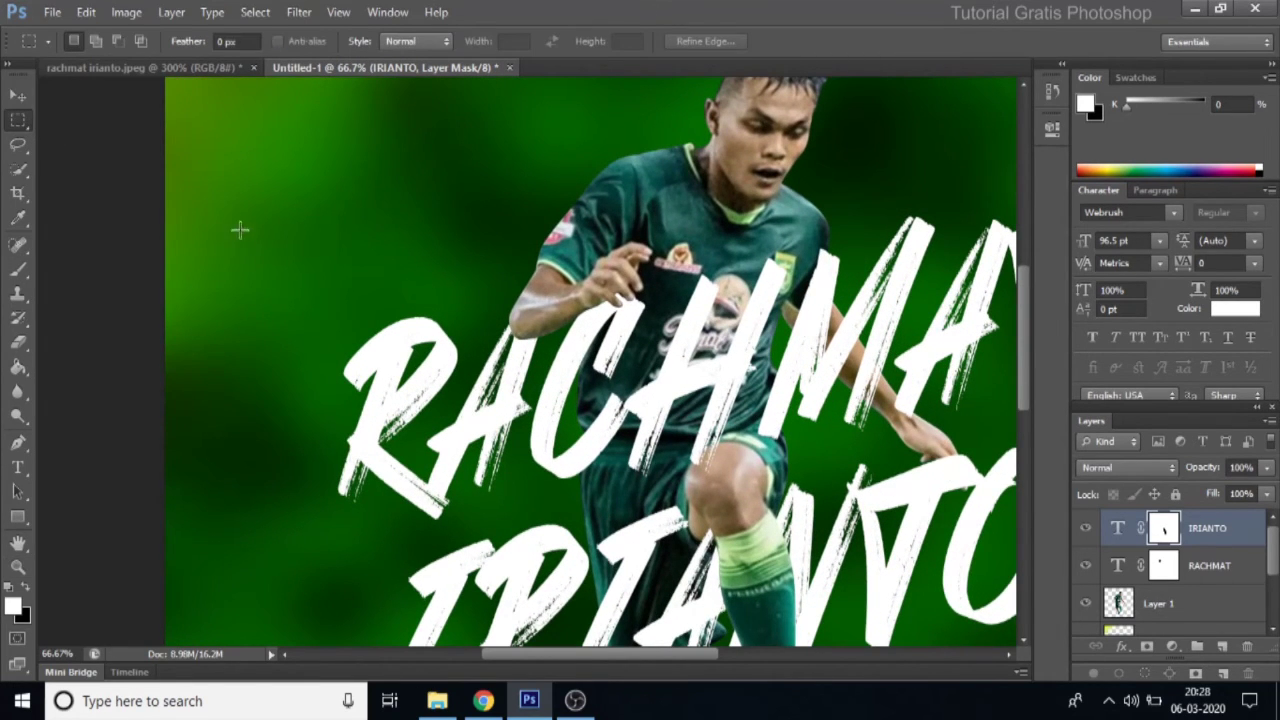
key(z)
click(297, 240)
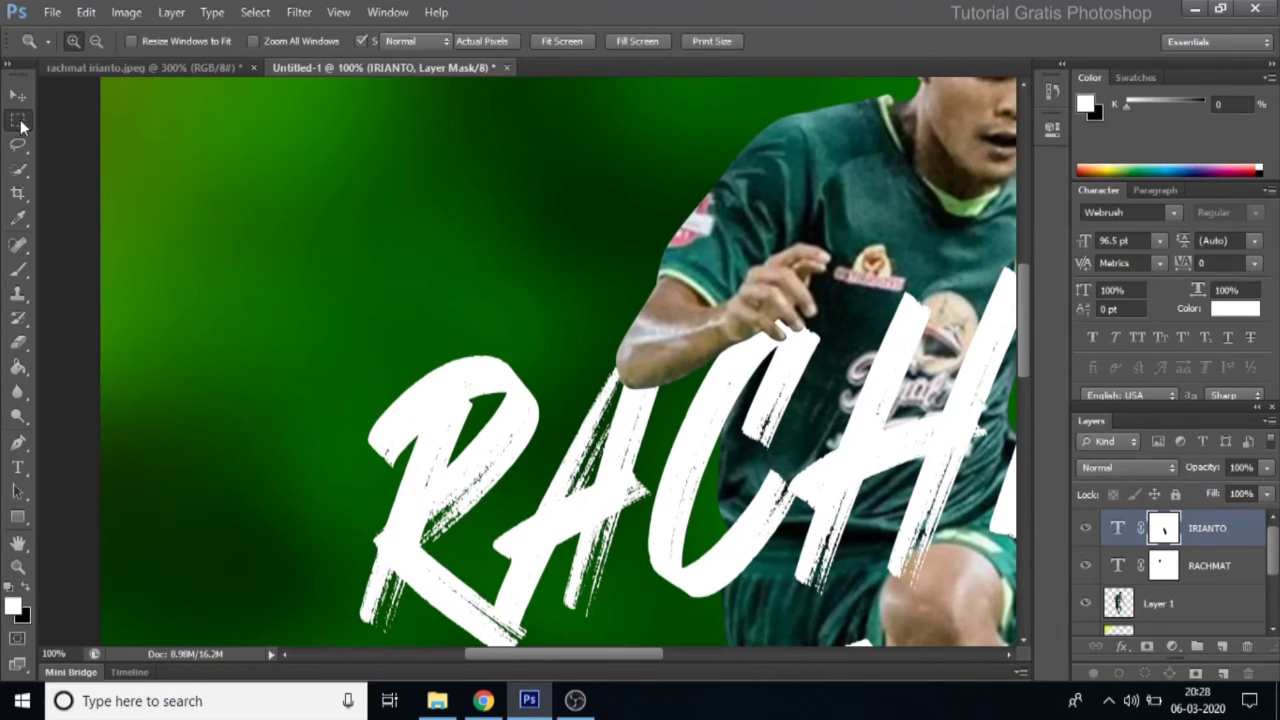
click(19, 120)
drag(190, 248, 511, 256)
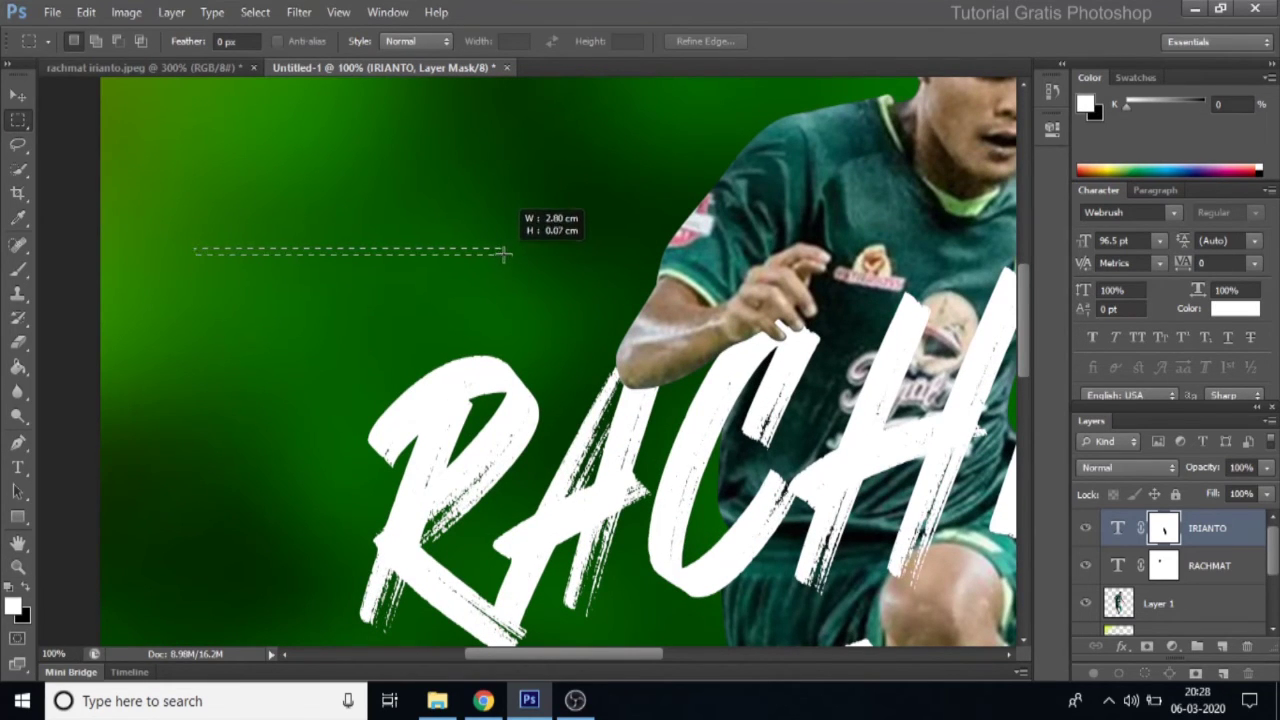
drag(511, 256, 514, 252)
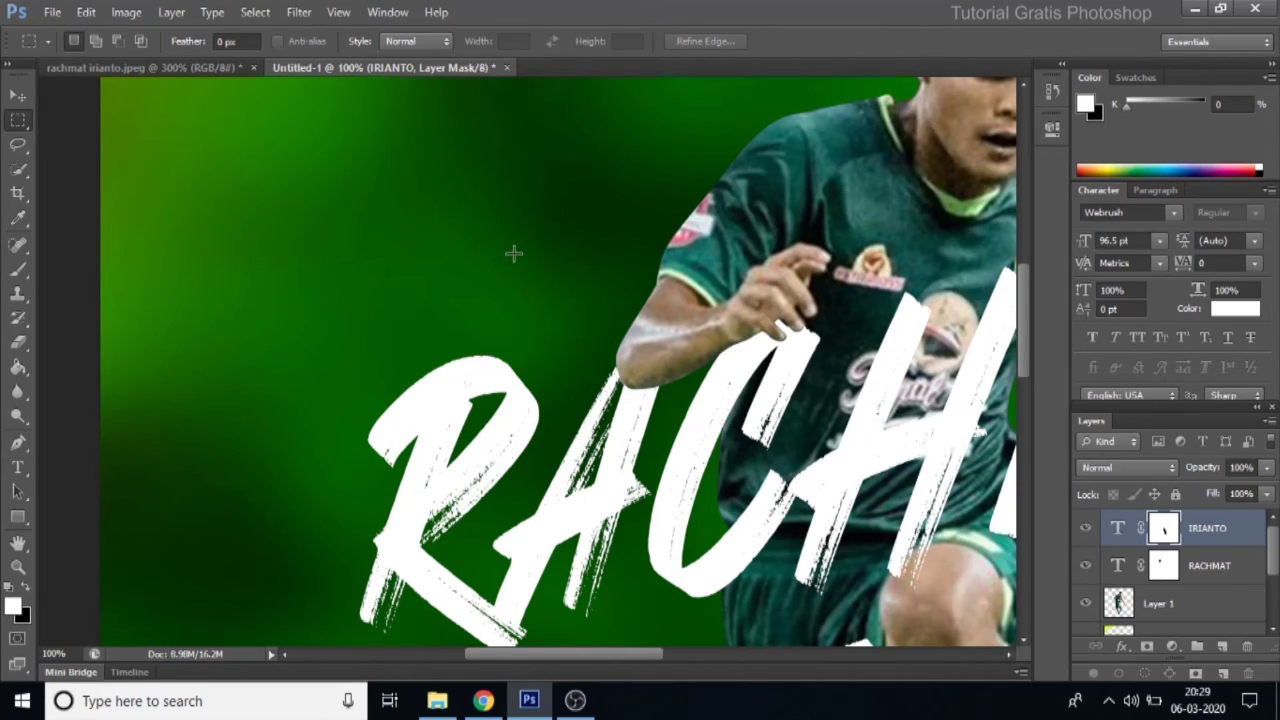
Step: Fill the strip white on a new Layer 4 and view it at 200%
click(1222, 646)
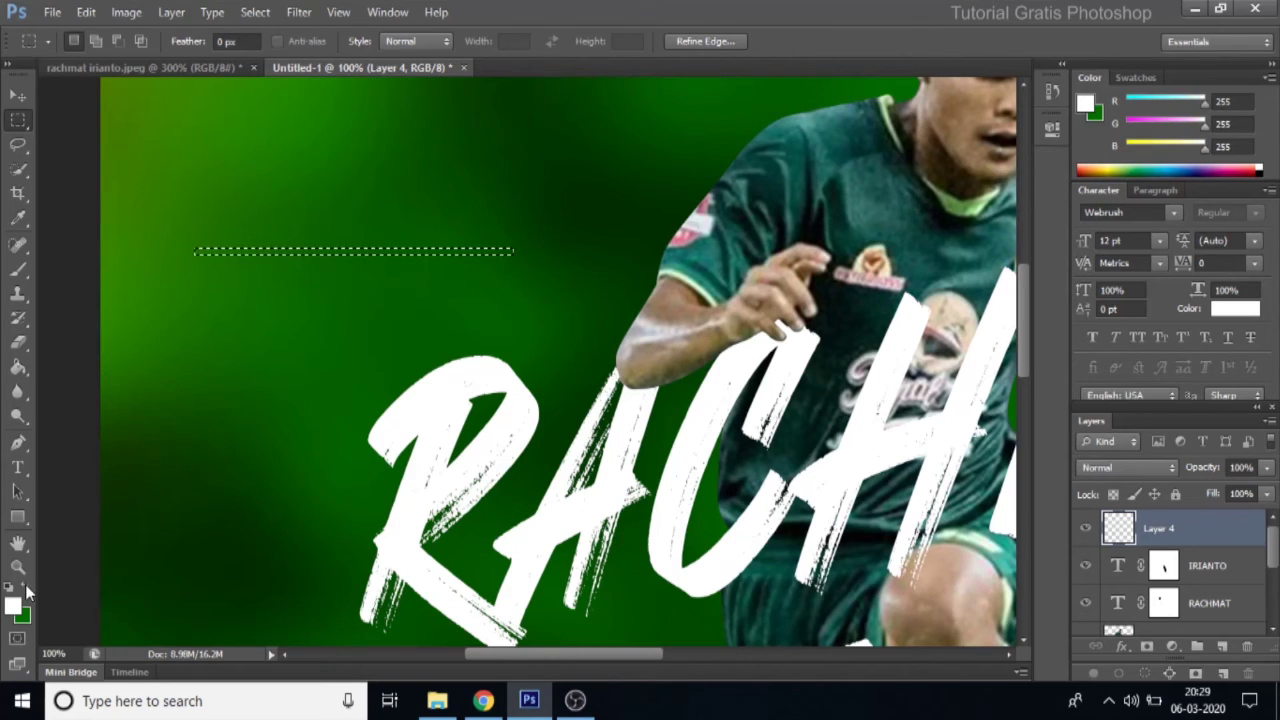
click(22, 368)
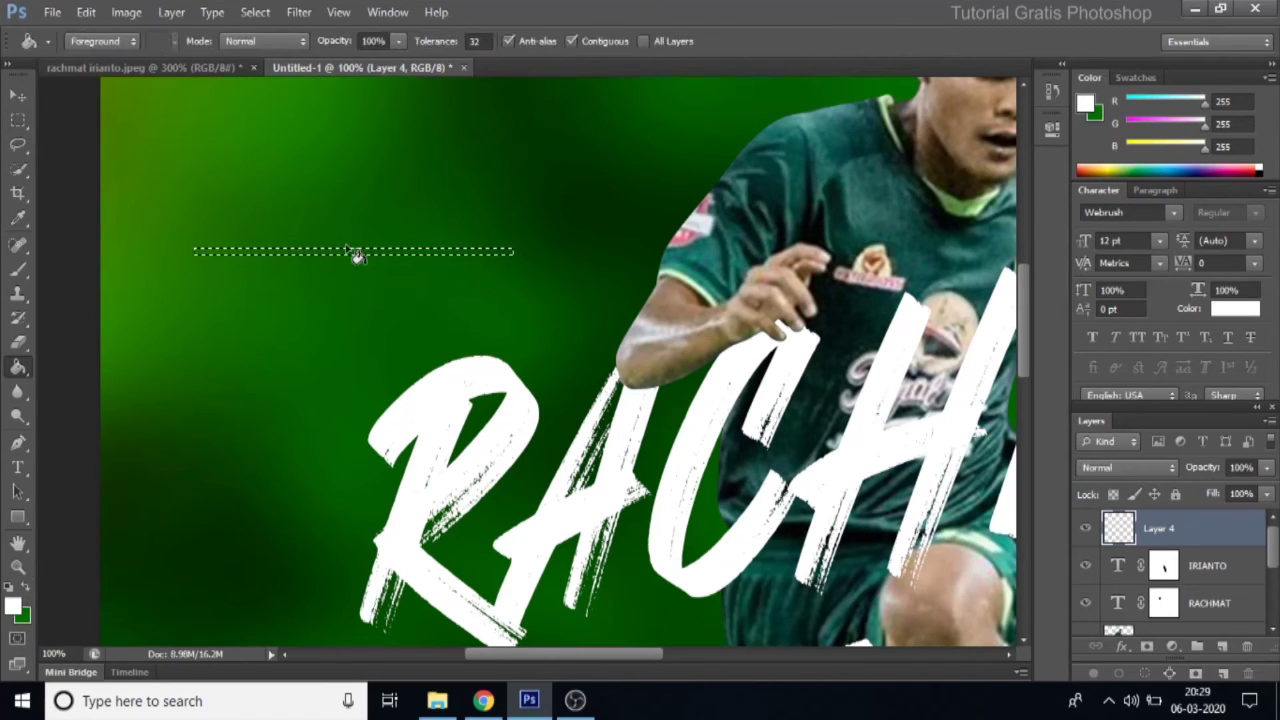
click(346, 249)
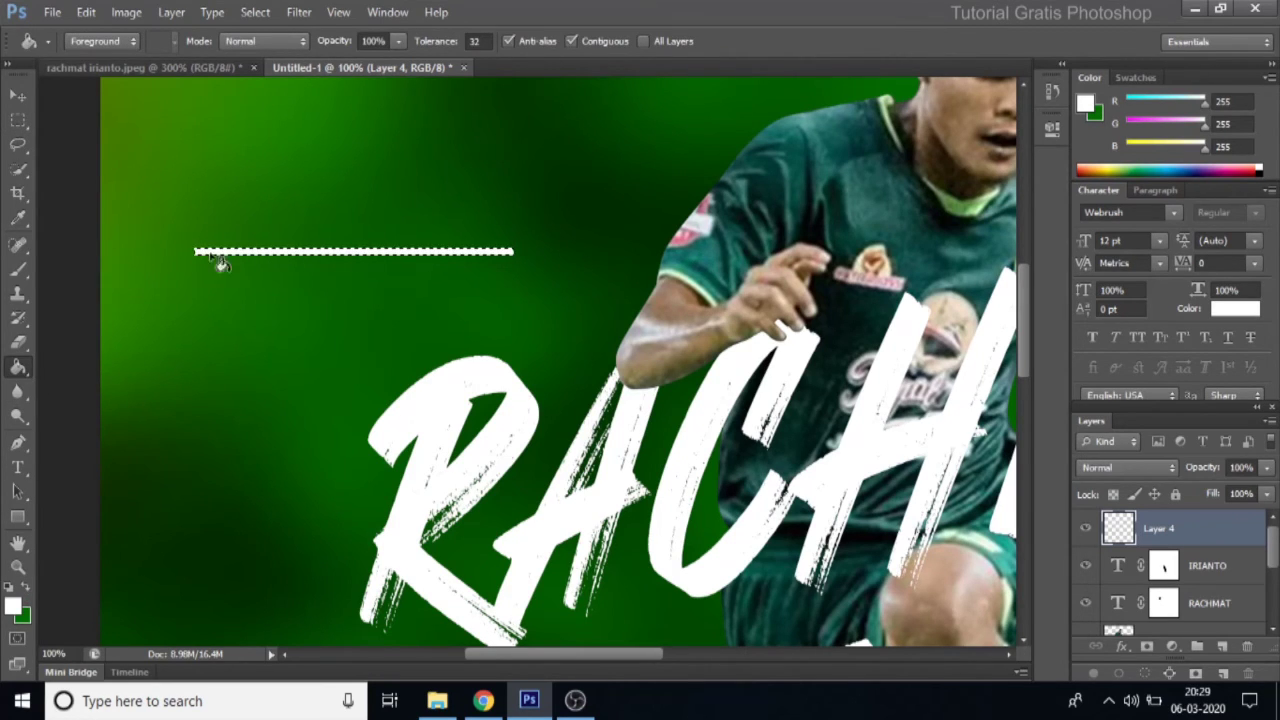
click(18, 566)
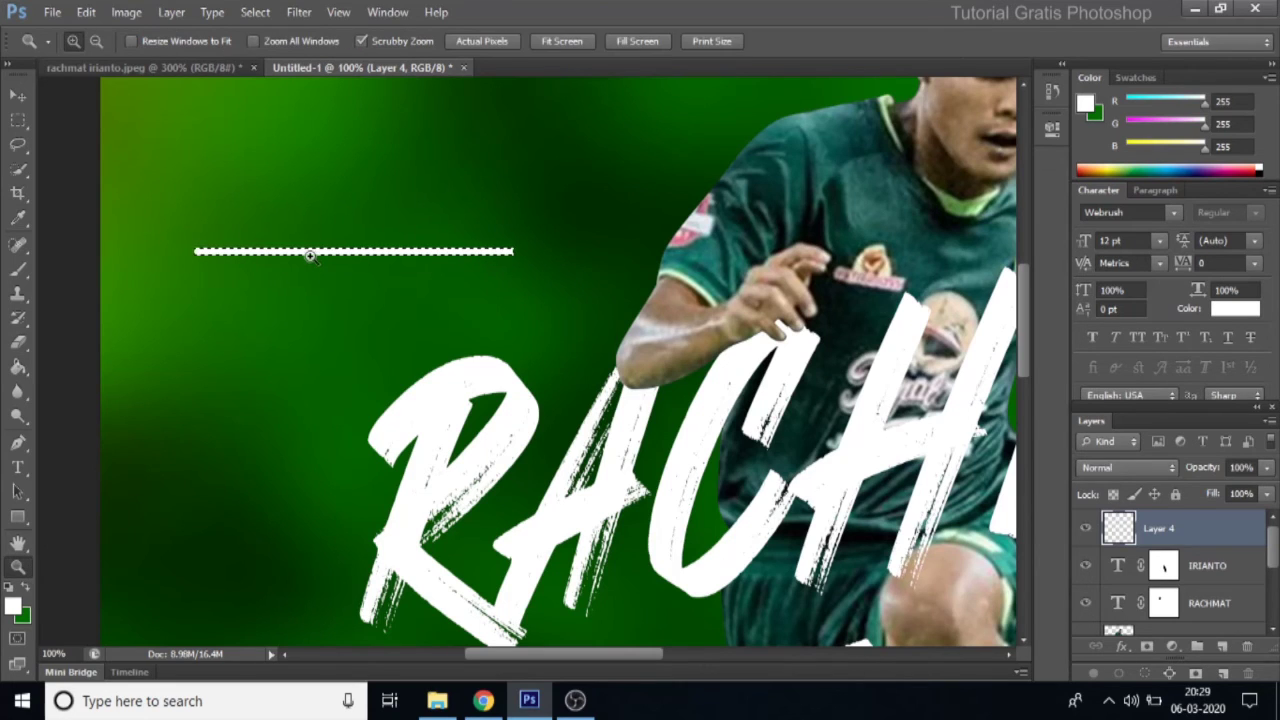
click(303, 253)
click(298, 263)
alt+click(298, 263)
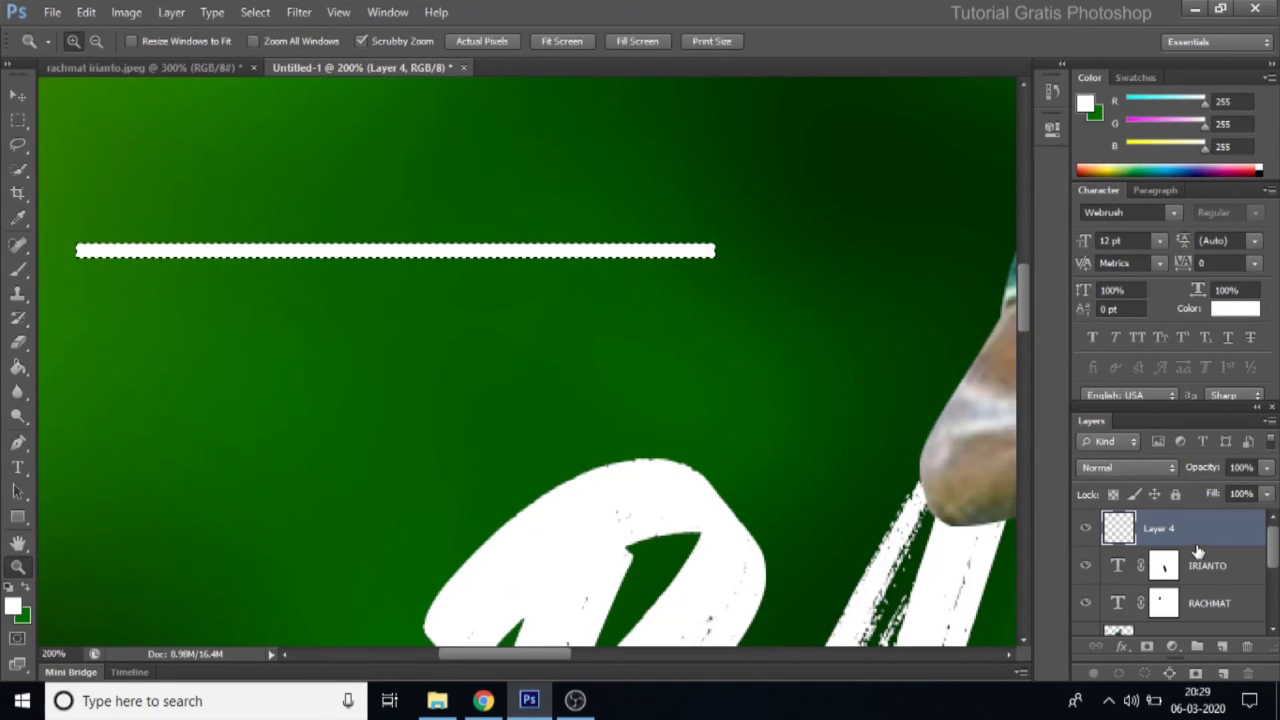
Step: Duplicate the white line layer as Layer 4 copy and shift the copy slightly
right_click(1168, 521)
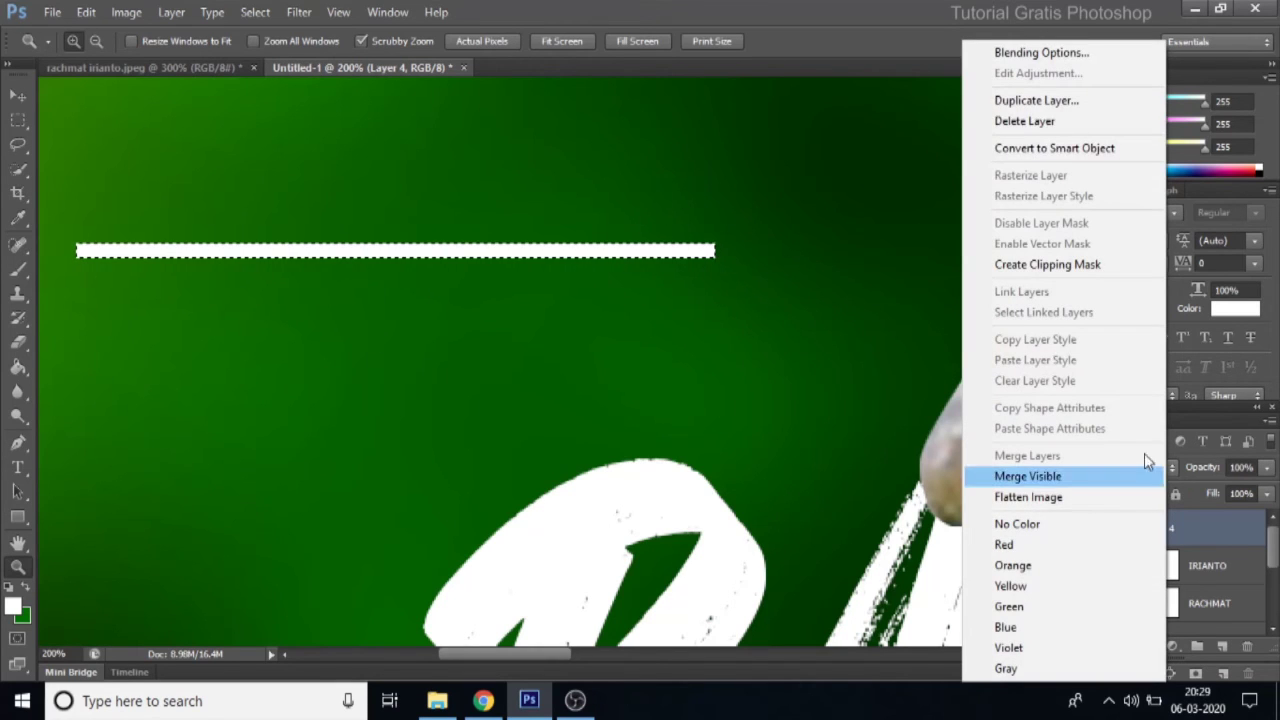
click(1026, 107)
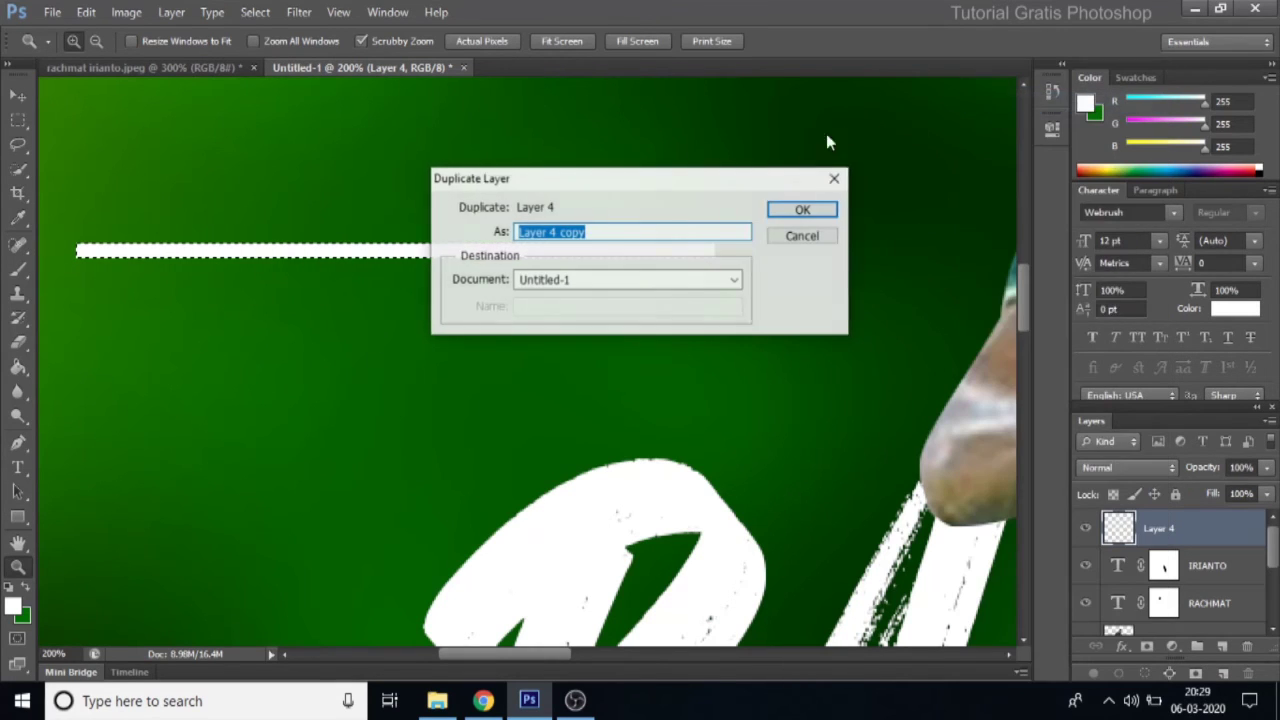
click(778, 212)
key(ctrl+d)
key(v)
mouse_move(337, 237)
mouse_down()
mouse_move(549, 251)
mouse_move(465, 270)
mouse_move(502, 254)
mouse_up()
Step: Make the copied bar thinner, duplicate it again, and offset the new bar up and right
key(ctrl+t)
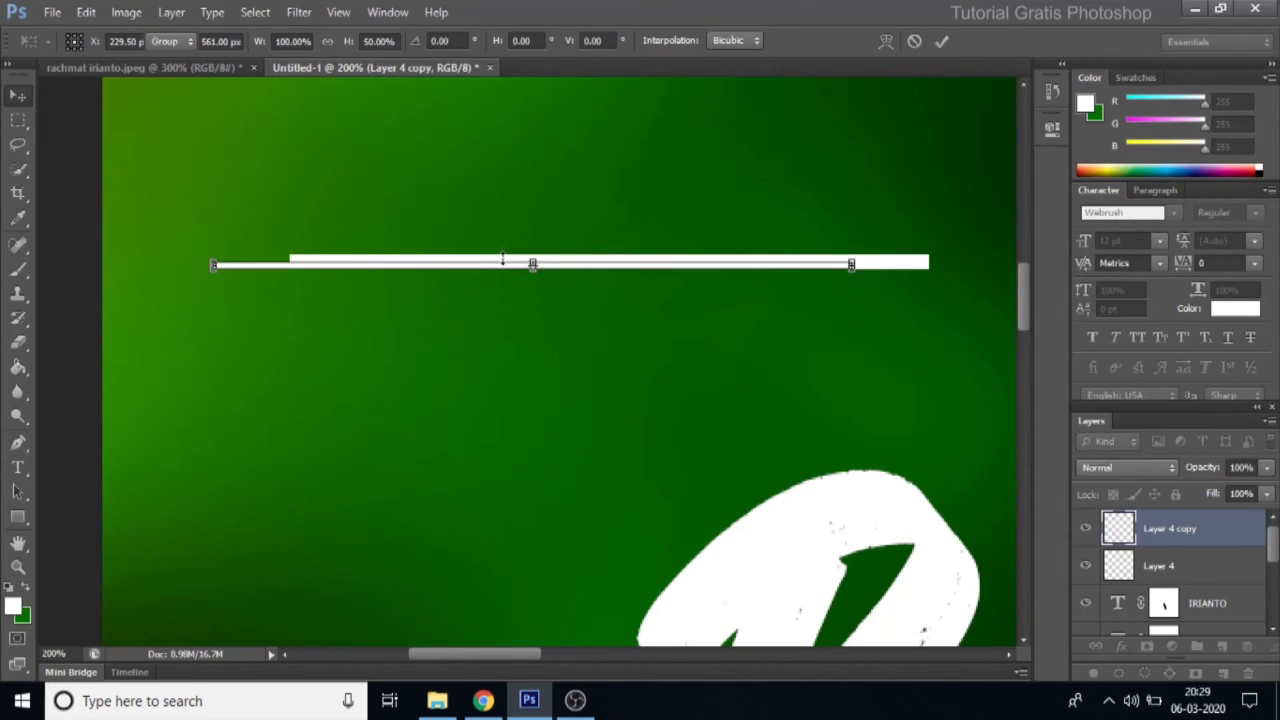
key(Return)
drag(477, 286, 332, 308)
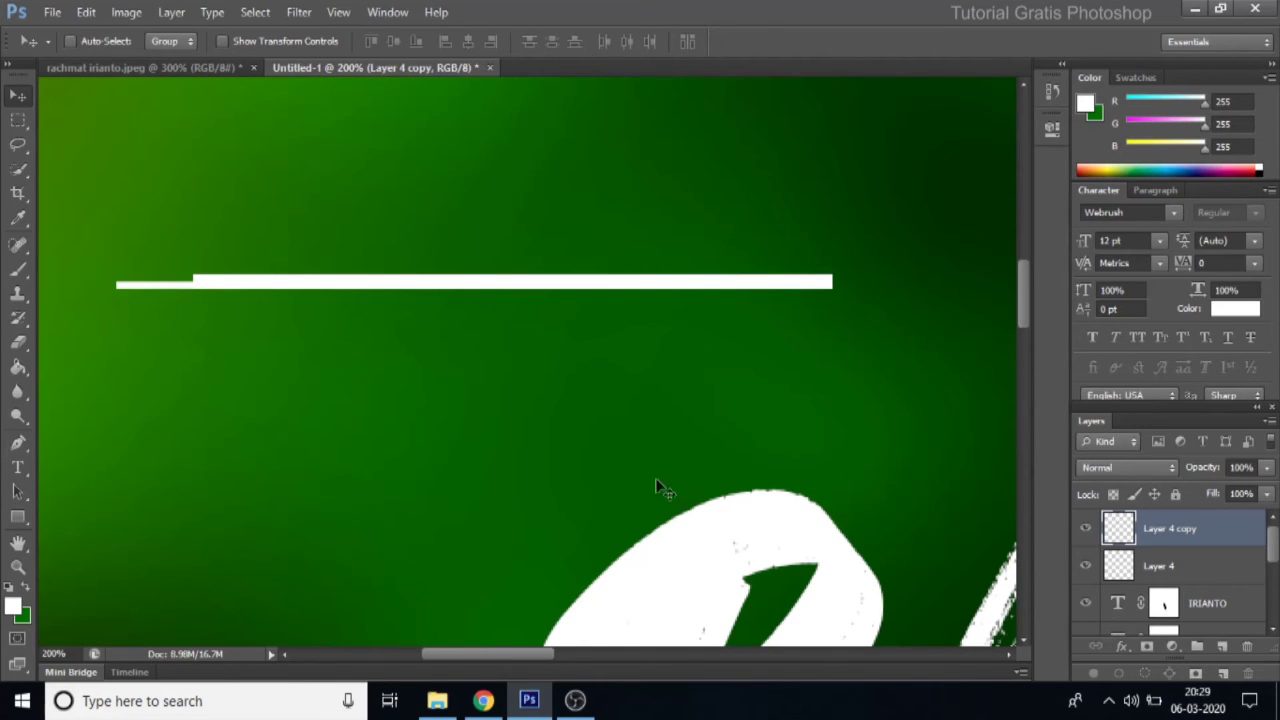
right_click(1173, 535)
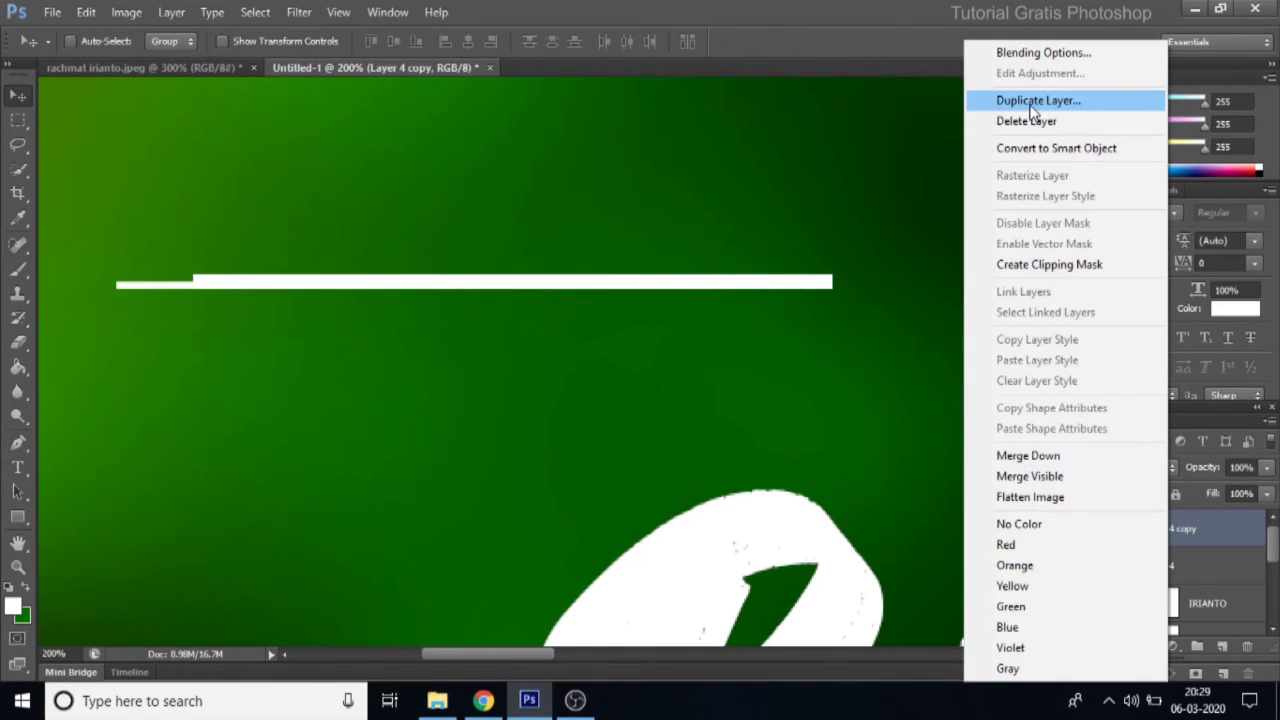
click(454, 229)
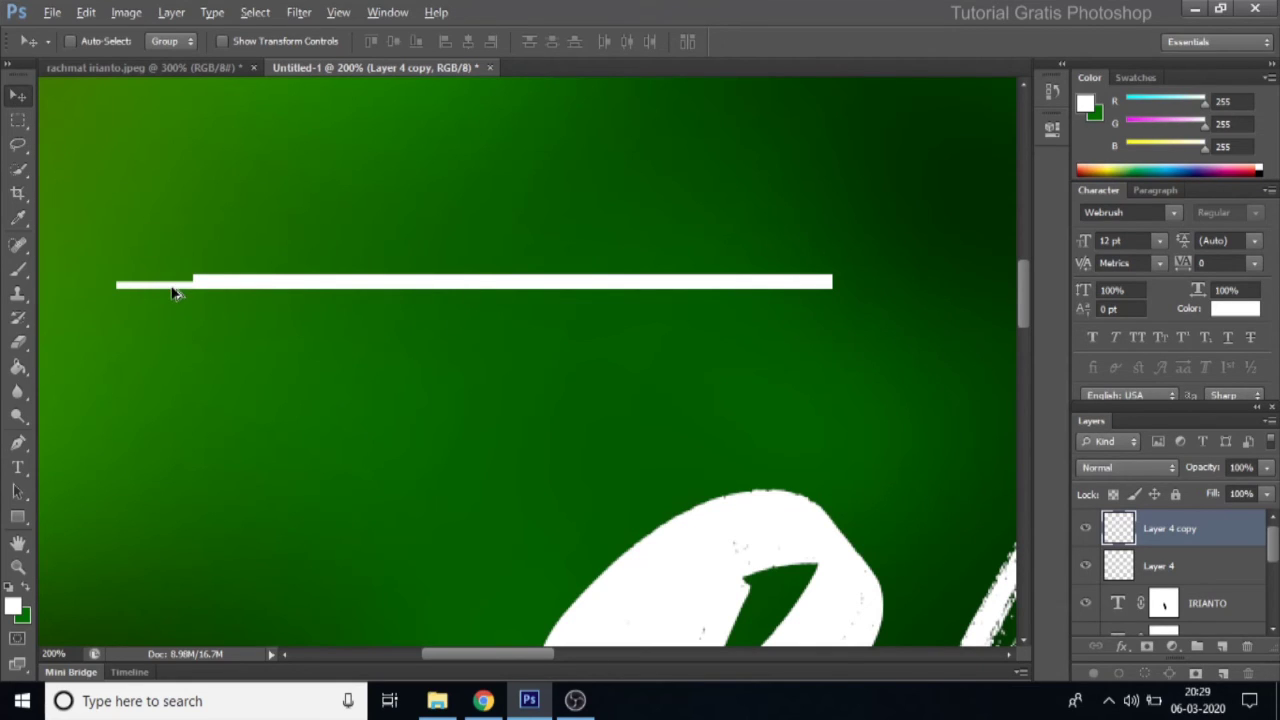
drag(173, 288, 377, 284)
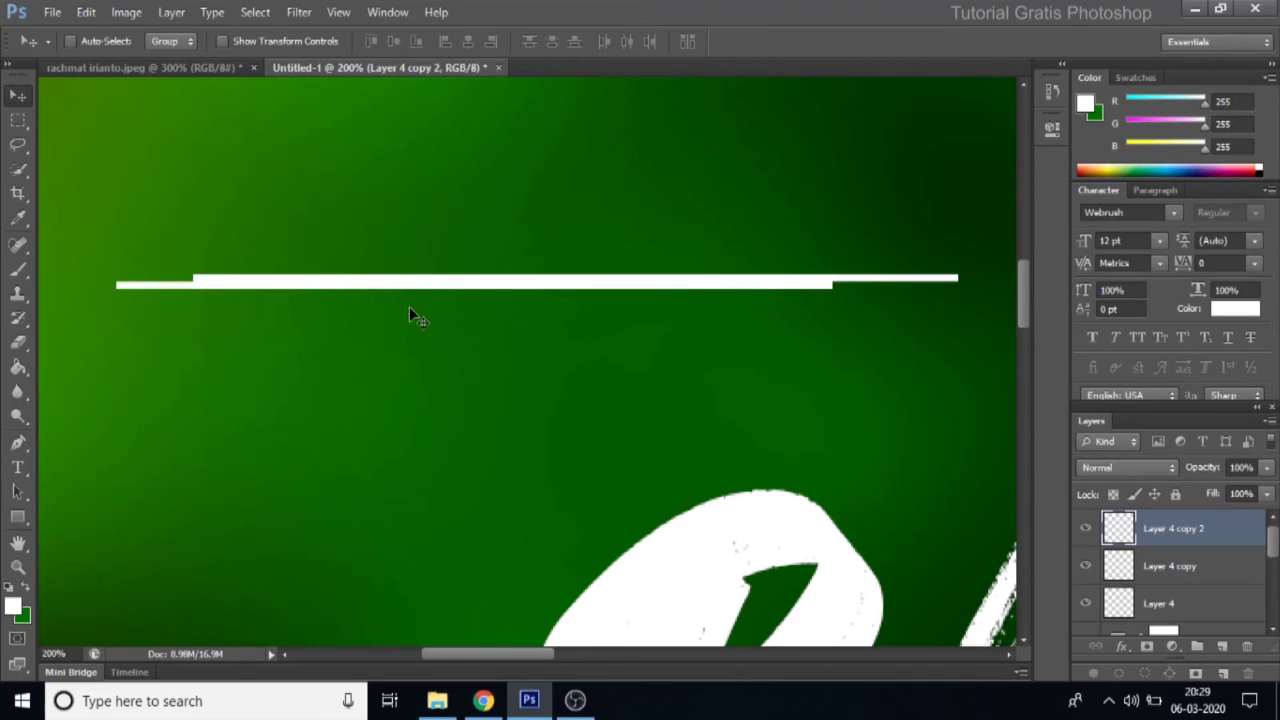
Step: Merge the three white bar layers into a single layer, Layer 4 copy 2
click(1088, 529)
click(1088, 529)
click(1088, 567)
click(1087, 567)
click(1088, 604)
click(1088, 604)
shift+click(1178, 566)
shift+click(1180, 600)
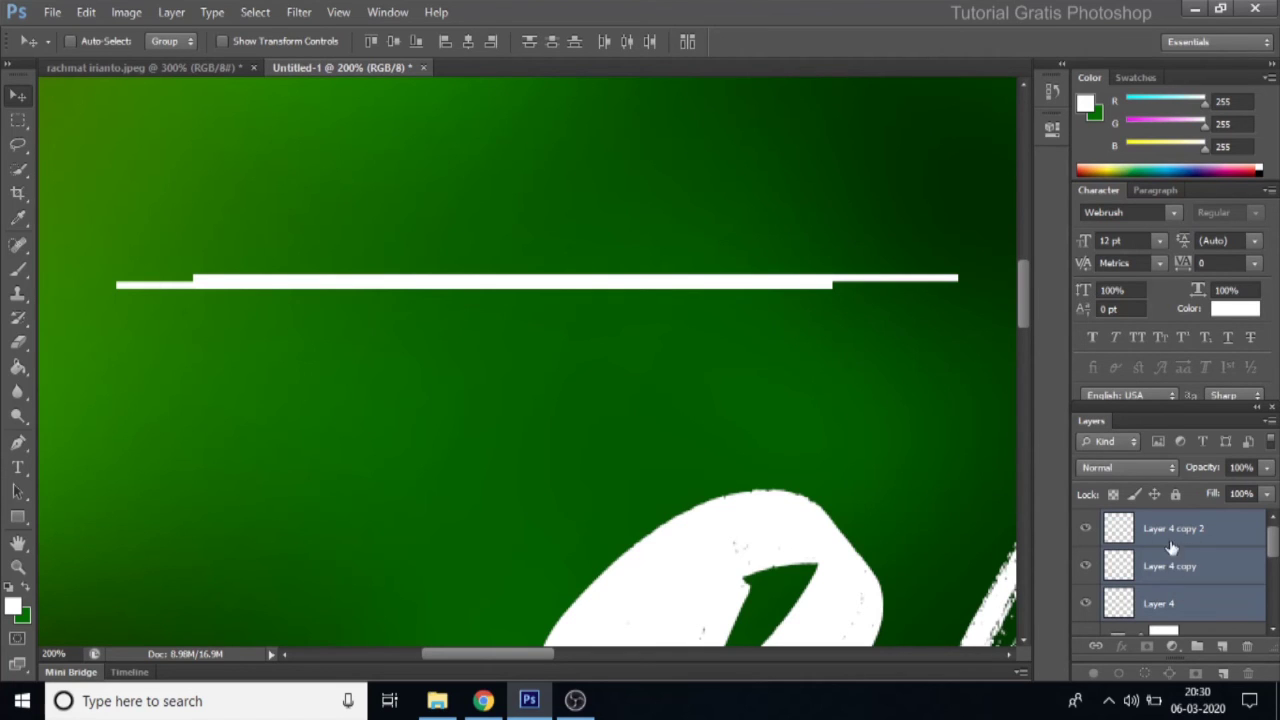
click(1270, 424)
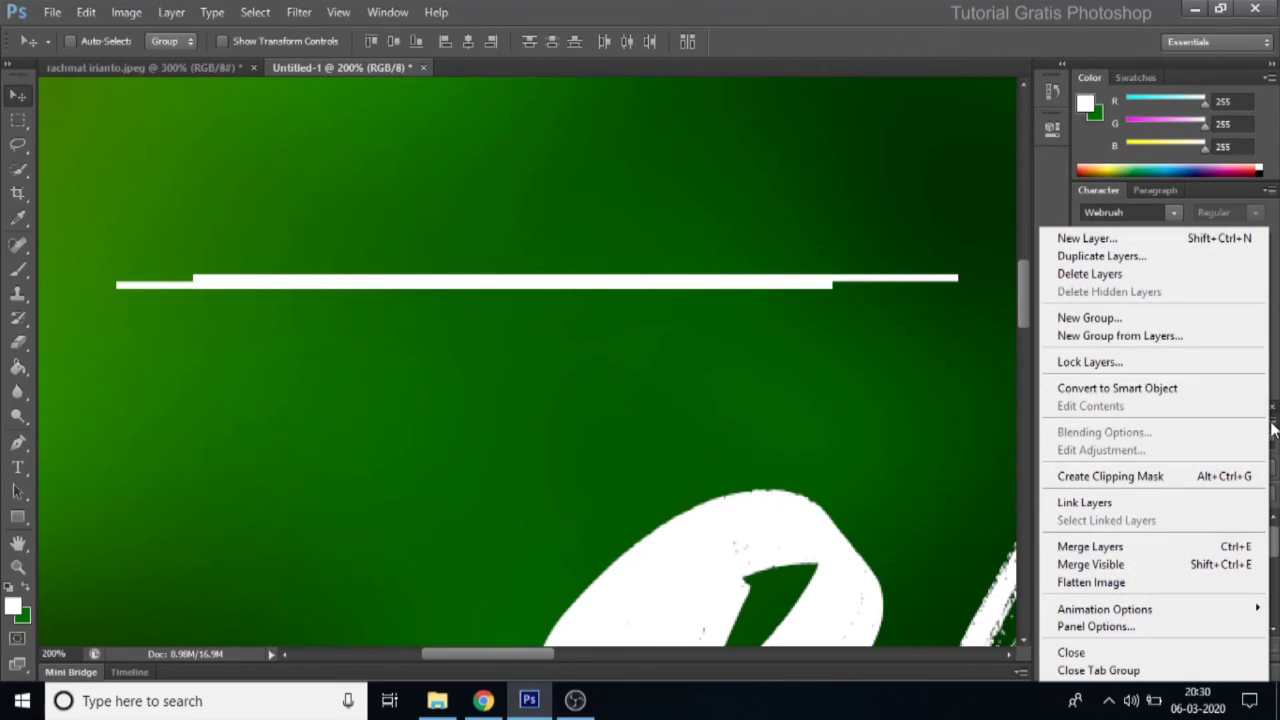
click(1090, 547)
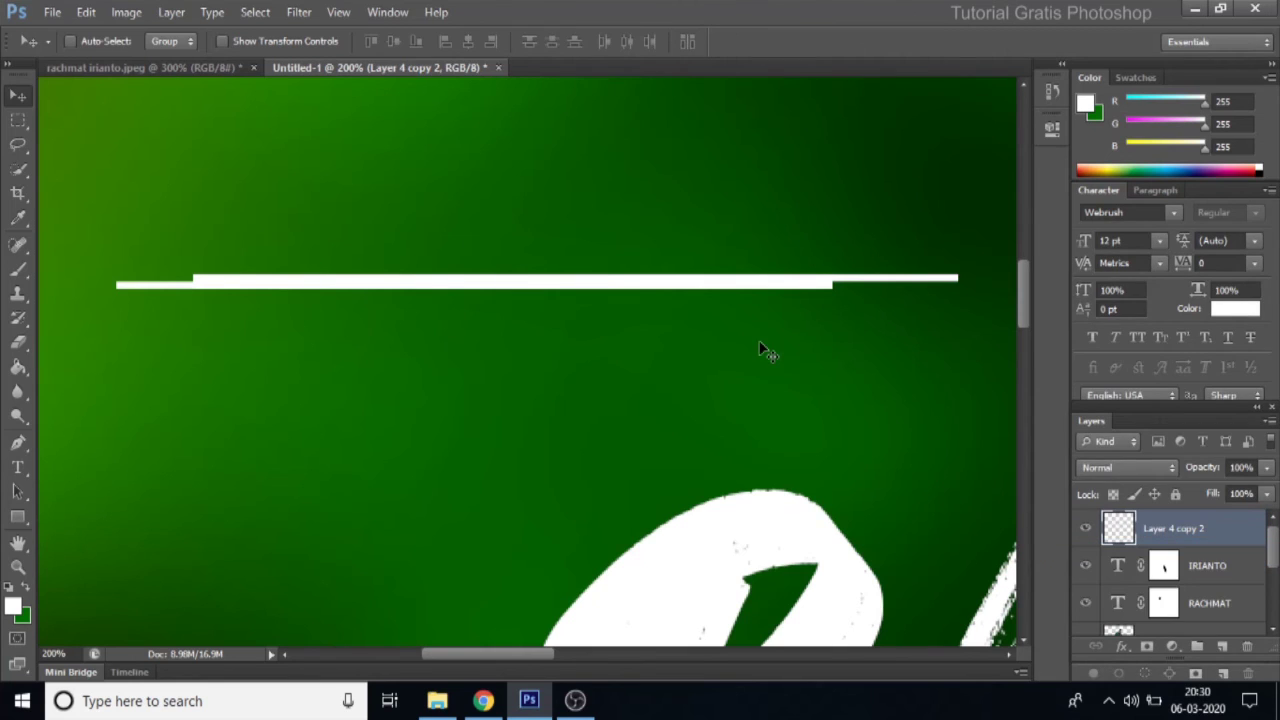
click(22, 567)
right_click(366, 348)
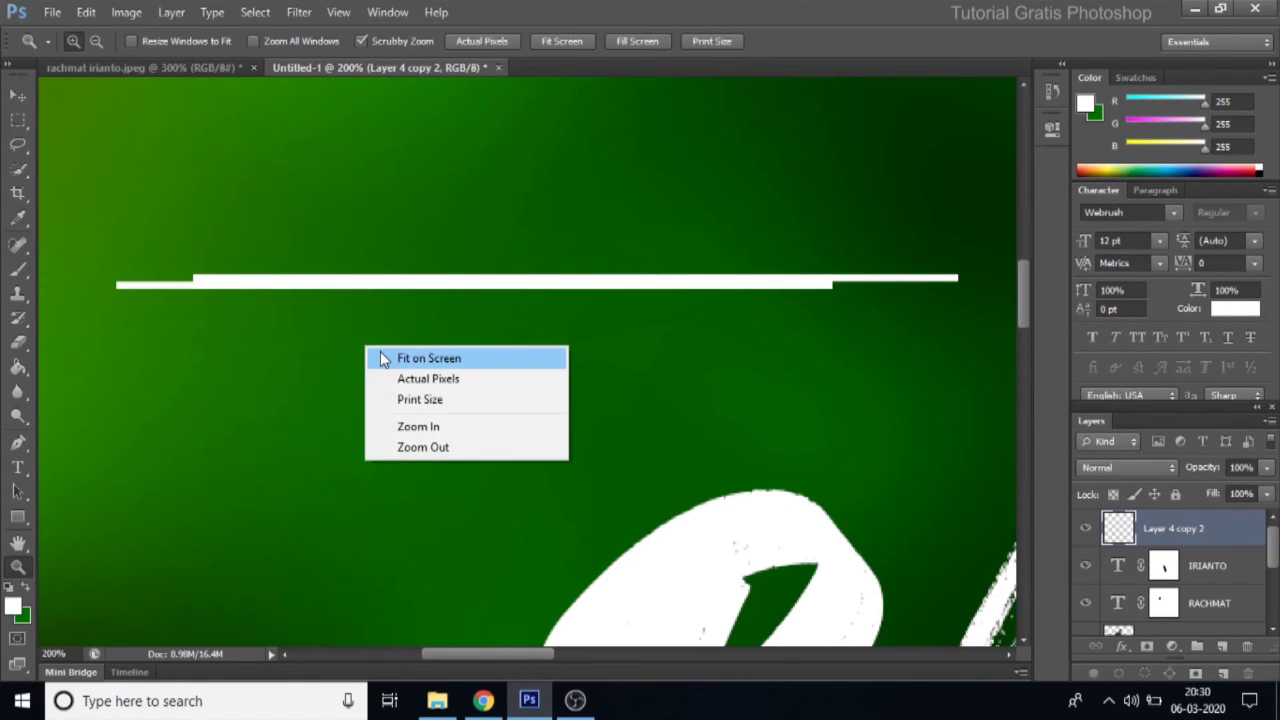
Step: Fit the poster on screen and rotate the white accent line about -16°
click(428, 358)
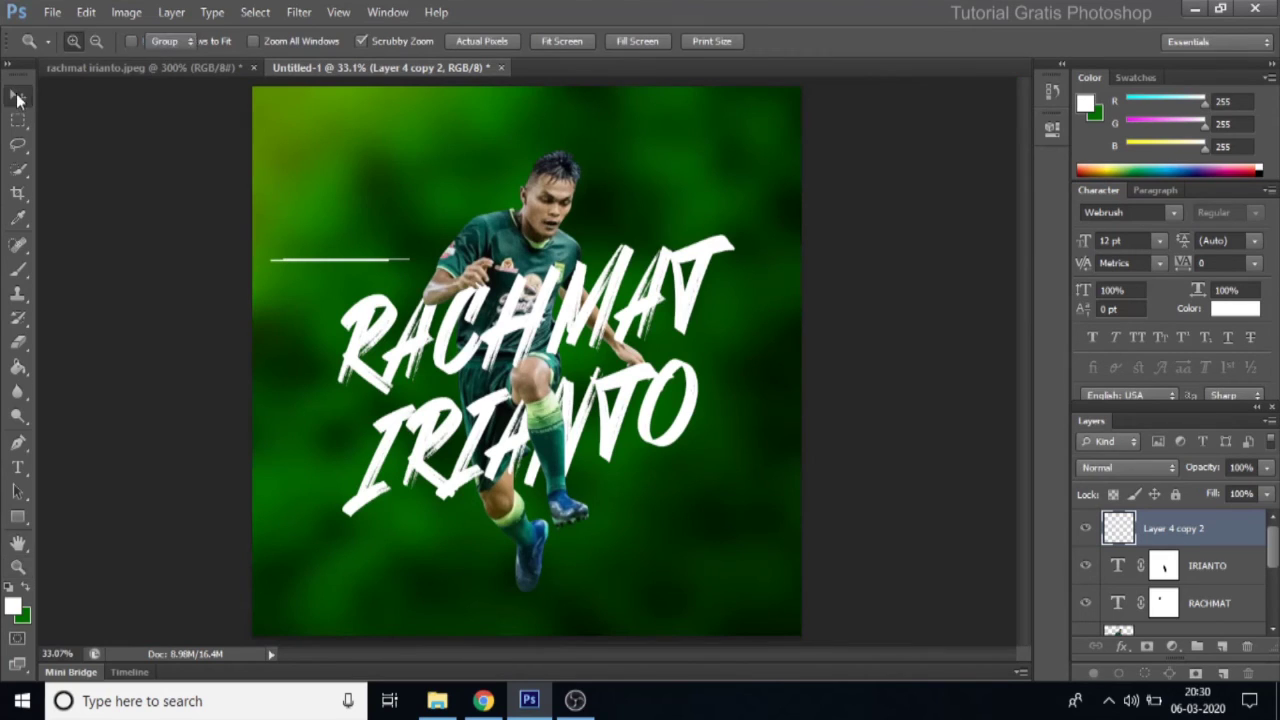
click(17, 96)
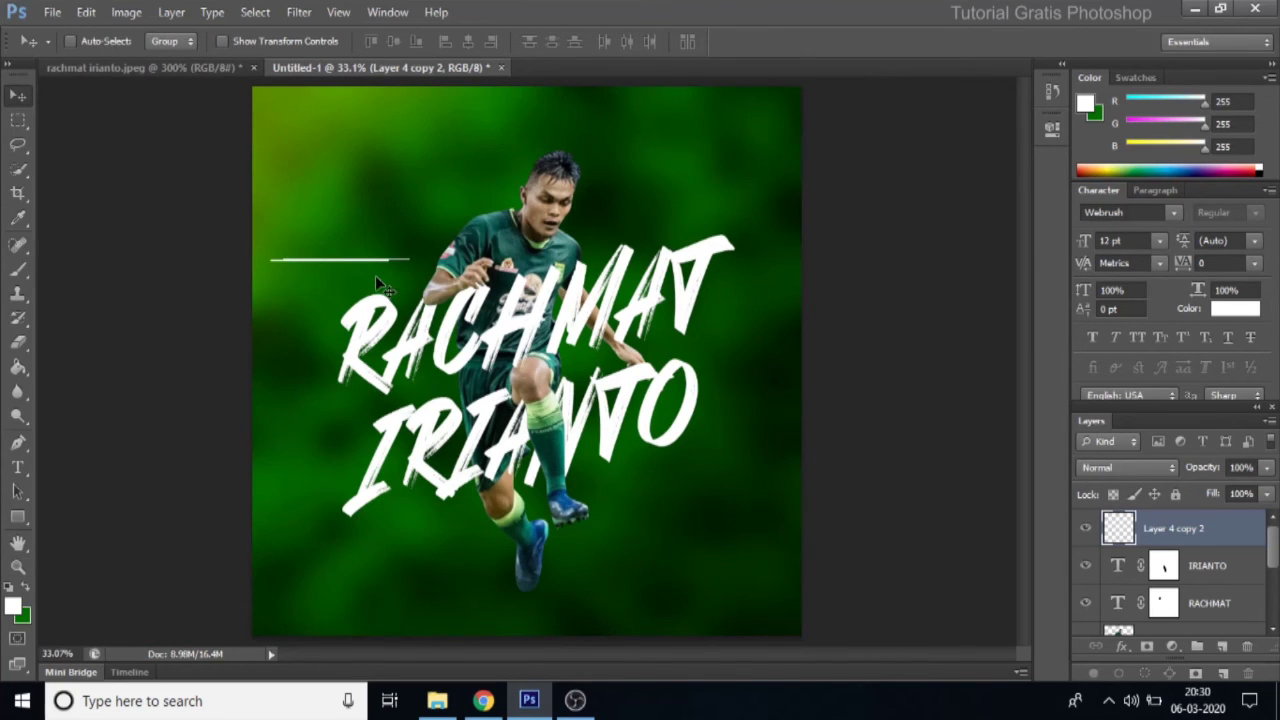
key(ctrl+t)
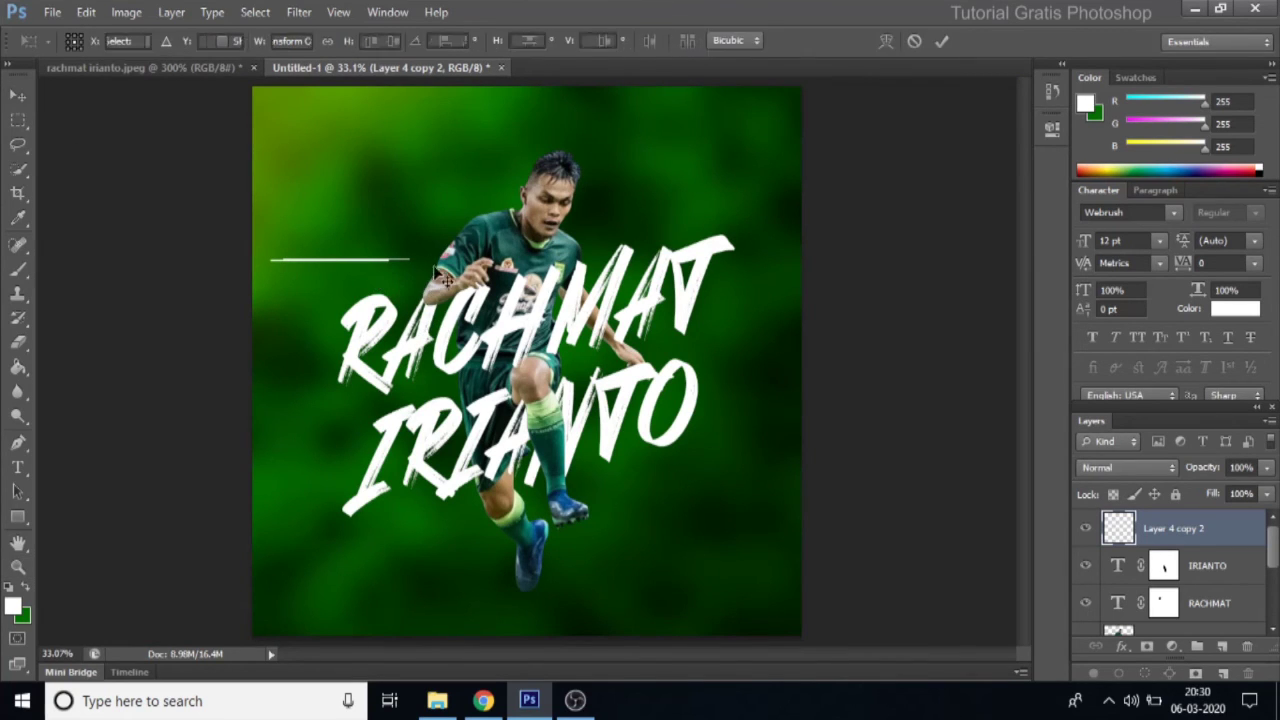
drag(435, 250, 441, 218)
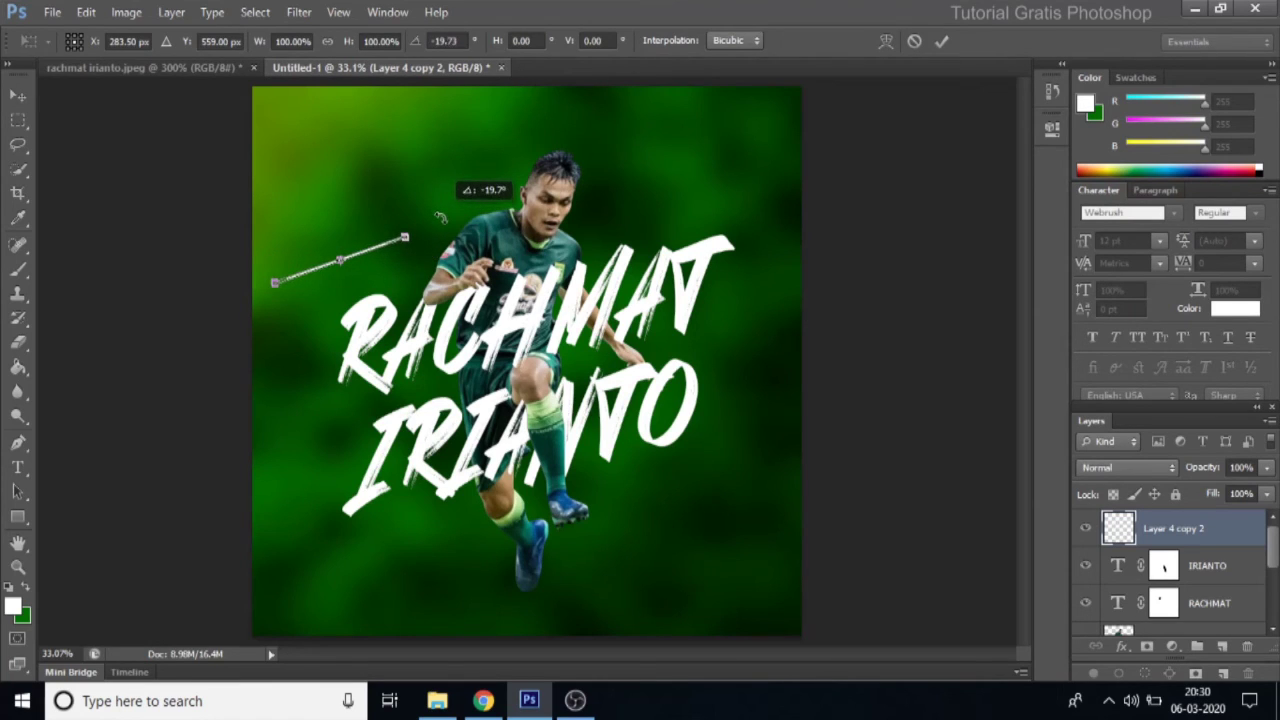
drag(441, 218, 441, 218)
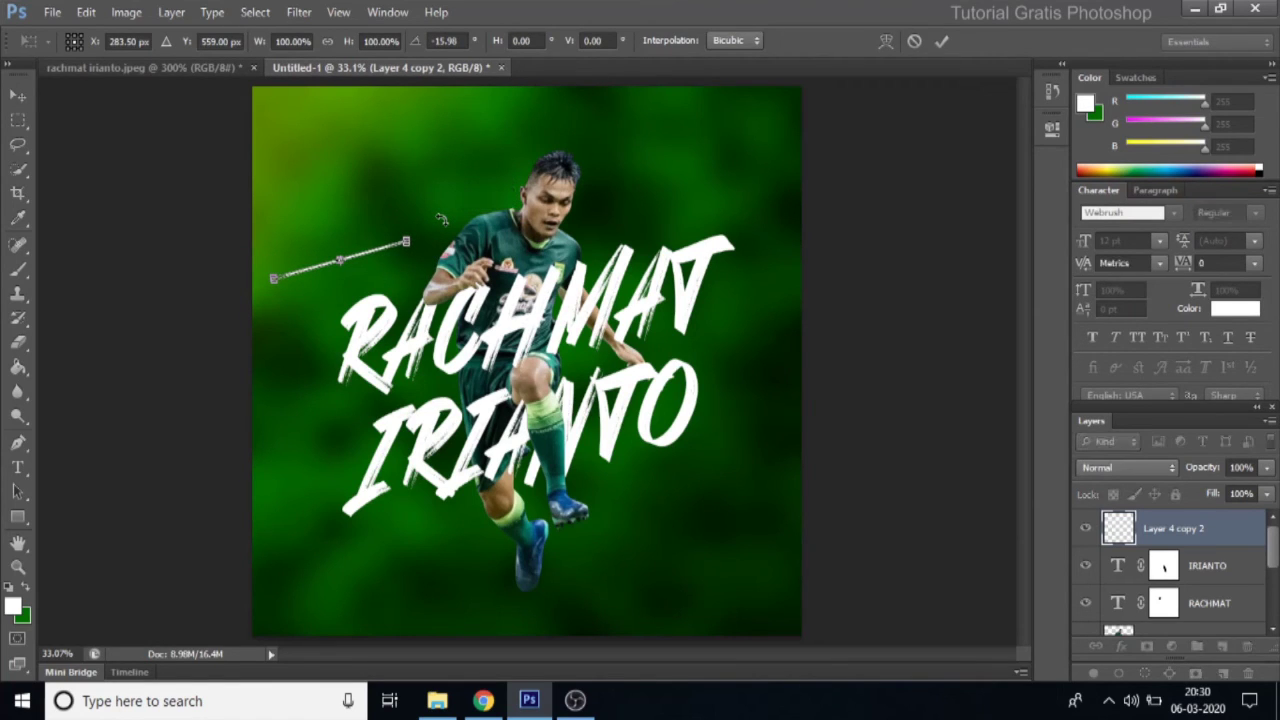
key(Return)
Step: Place the tilted line above the name's left side and add a copy at lower left
drag(372, 269, 354, 287)
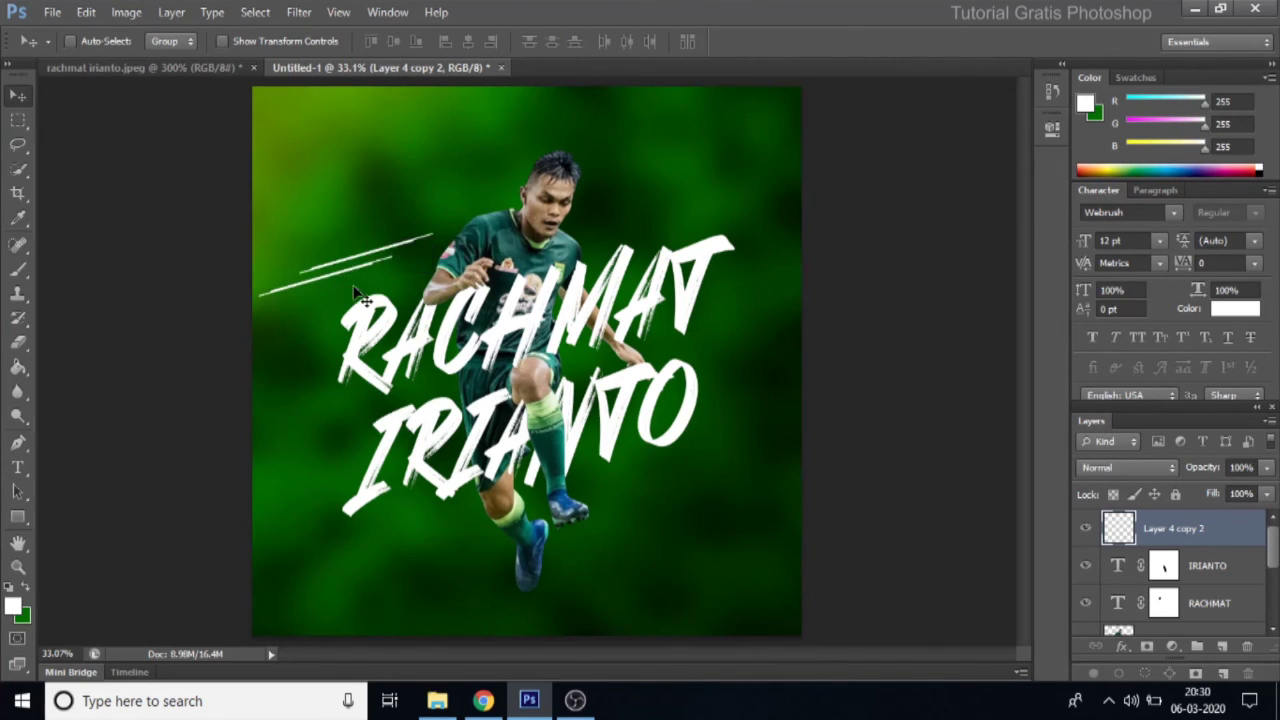
key(shift+Down)
key(shift+Down)
key(shift+Down)
key(shift+Down)
key(shift+Down)
key(shift+Down)
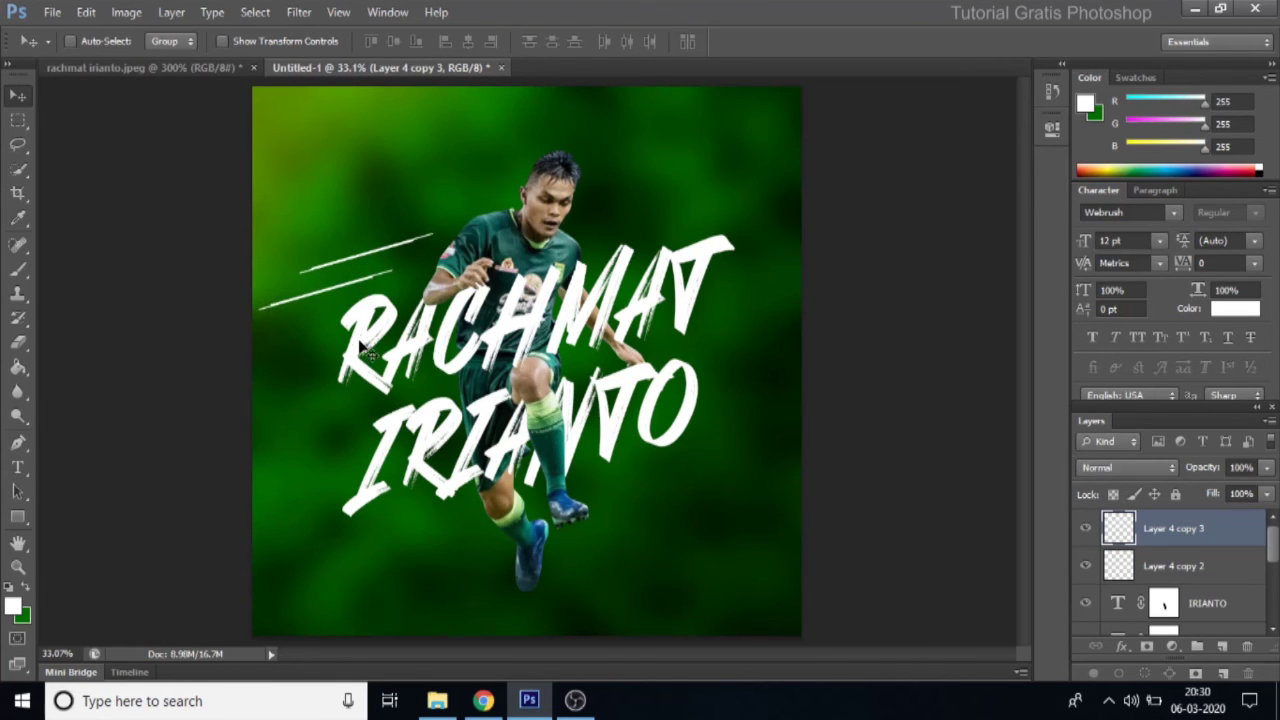
drag(362, 340, 313, 492)
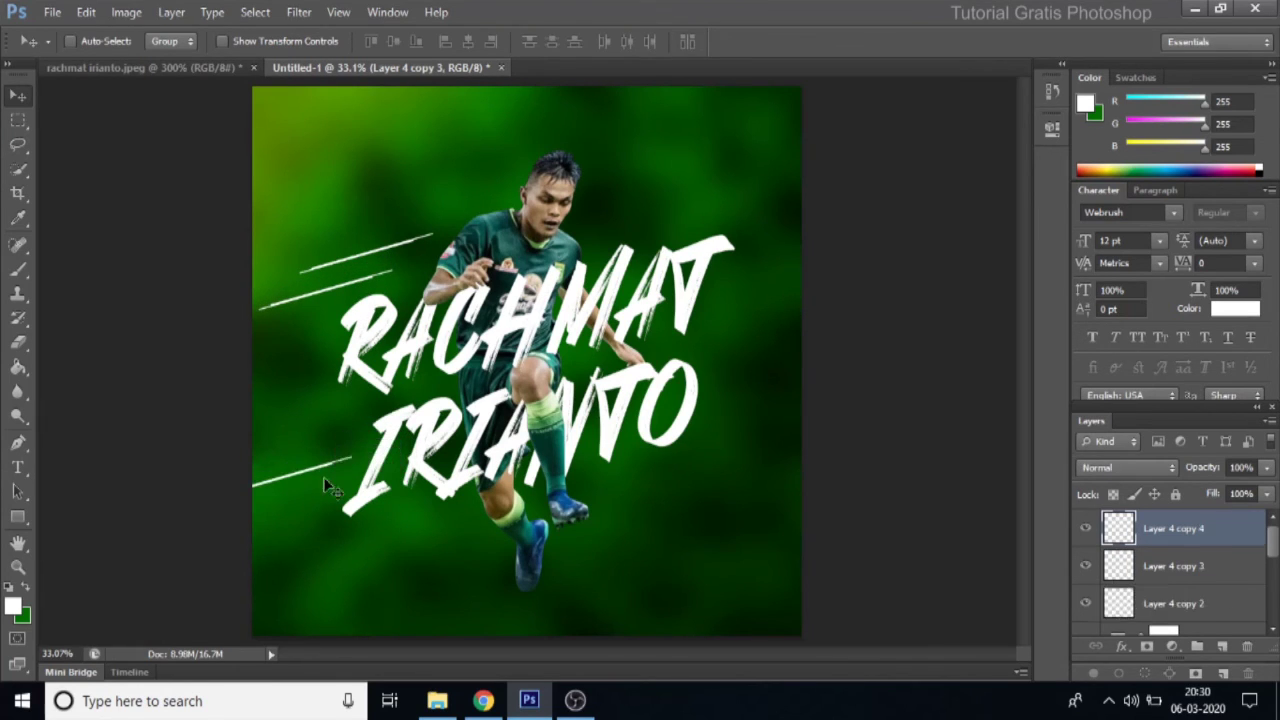
mouse_move(313, 495)
mouse_down()
mouse_move(244, 531)
mouse_move(712, 505)
mouse_up()
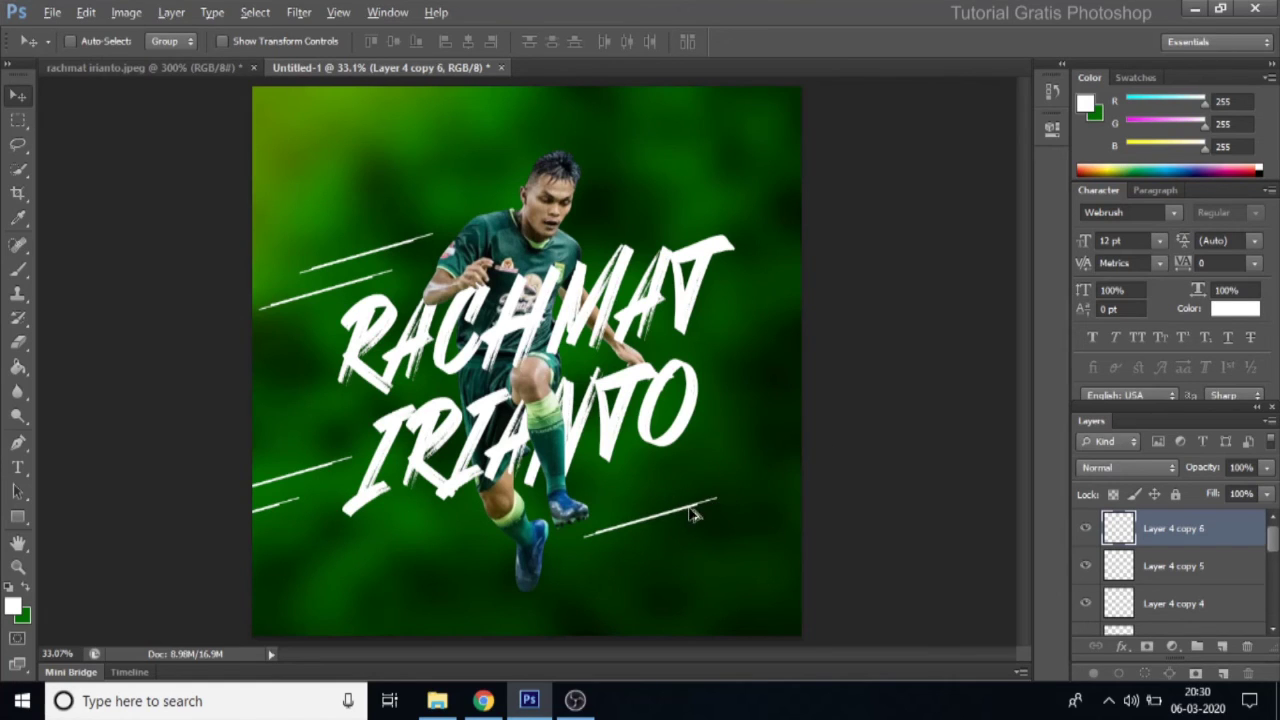
Step: Add two more angled streak copies beside the right end of the name
drag(690, 514, 822, 286)
alt+click(822, 286)
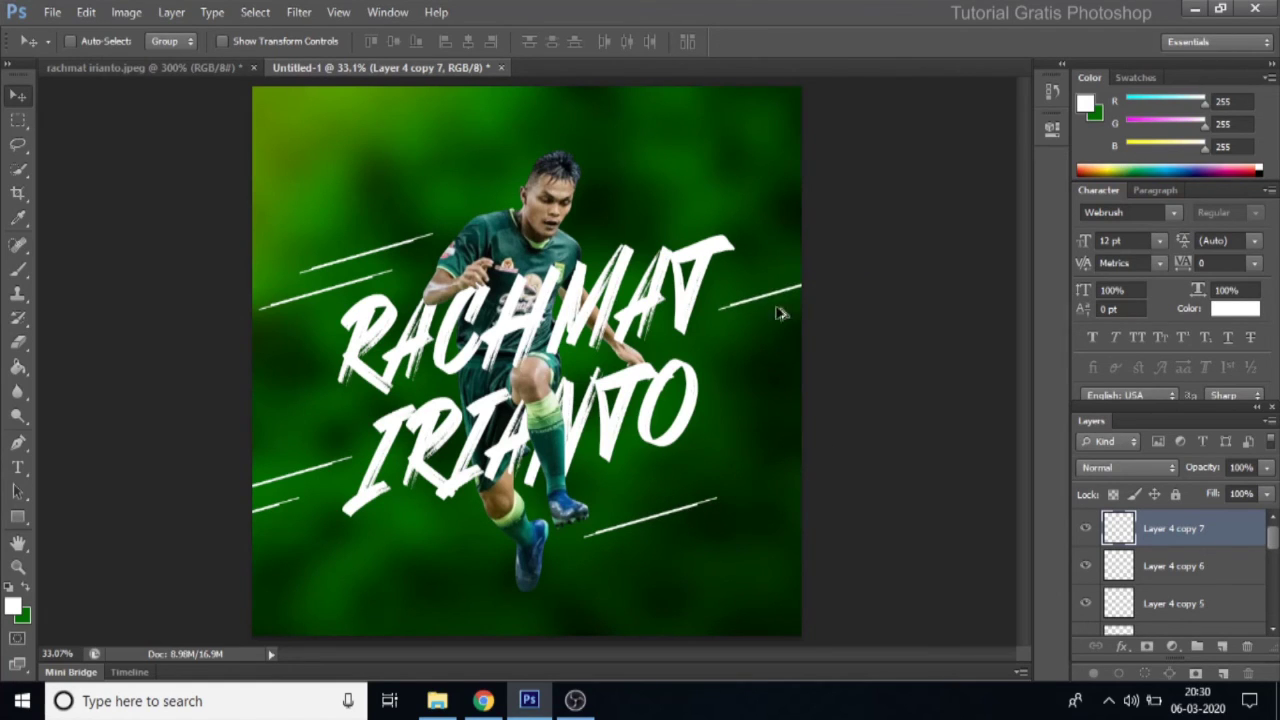
drag(775, 305, 770, 322)
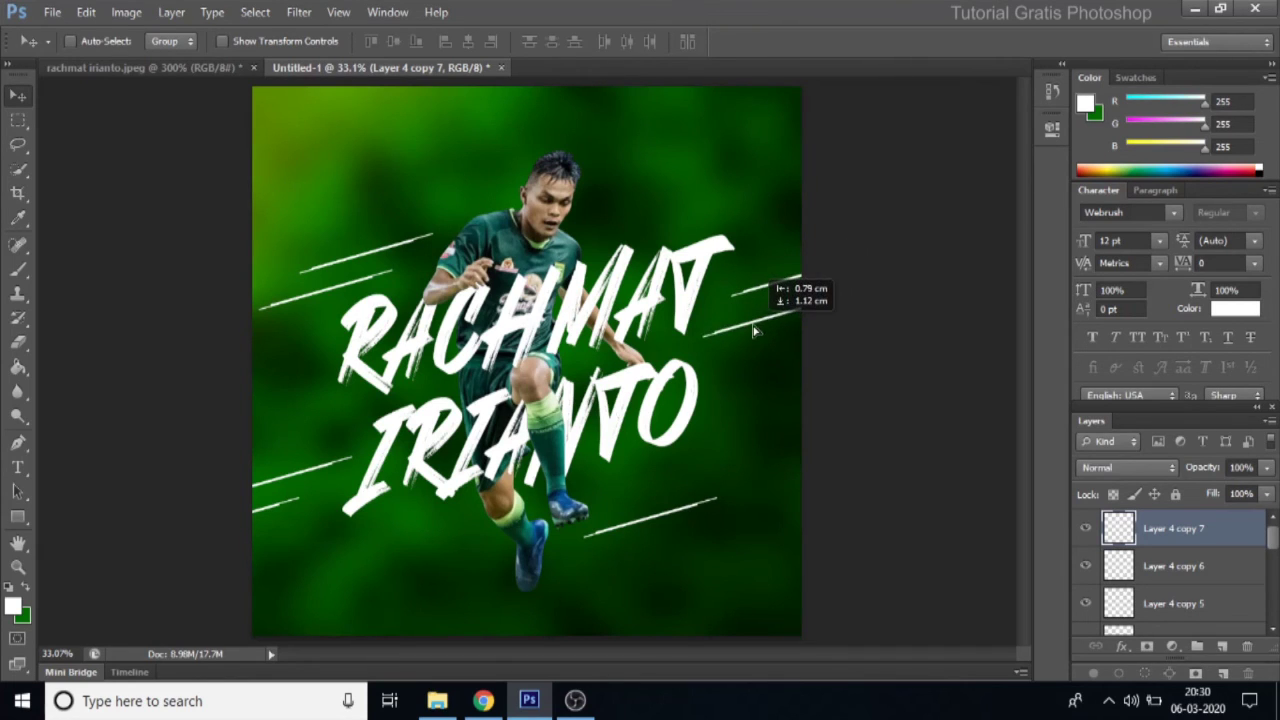
drag(770, 322, 750, 332)
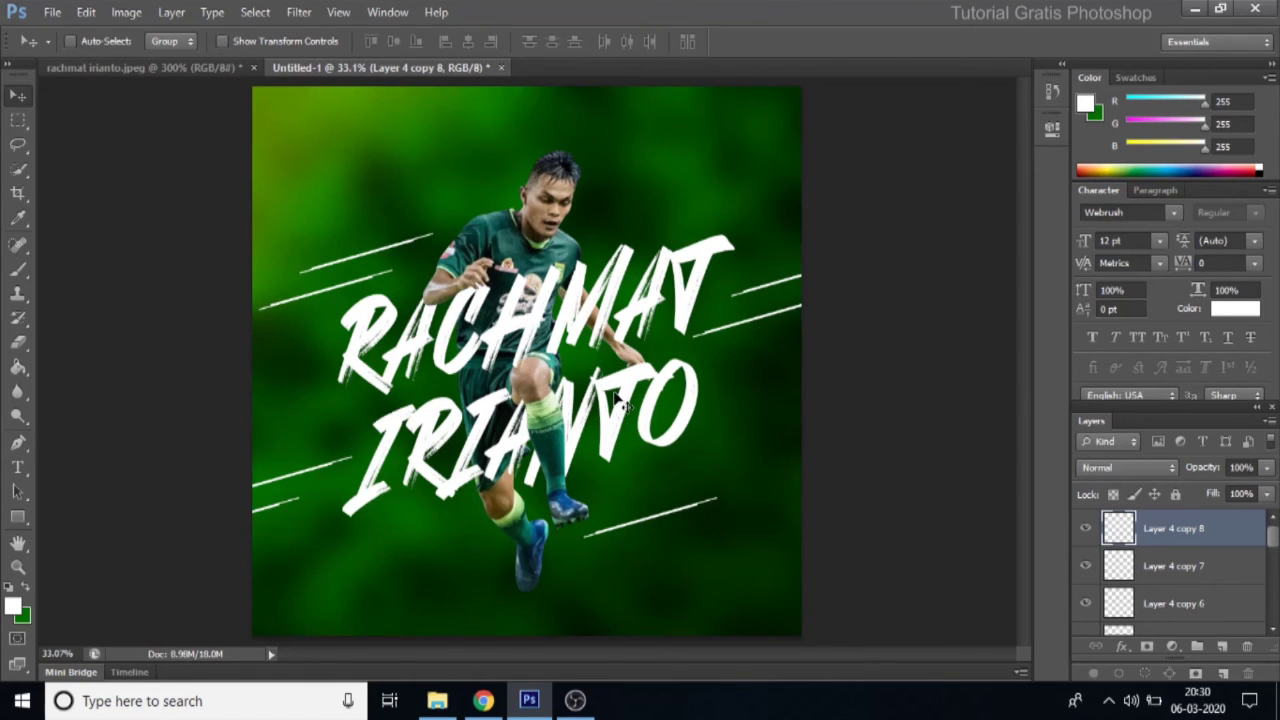
Step: Zoom out and open the Persebaya logo PNG by dragging it from Explorer
key(z)
alt+click(645, 263)
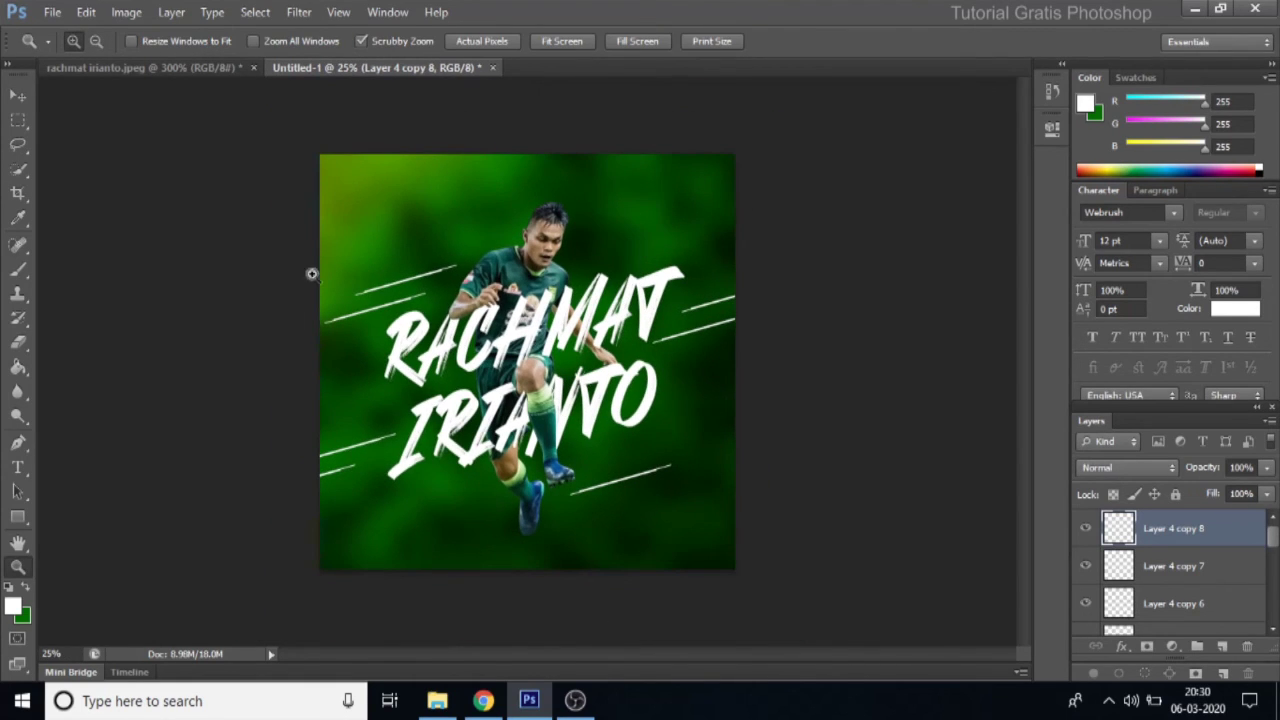
click(440, 705)
click(306, 248)
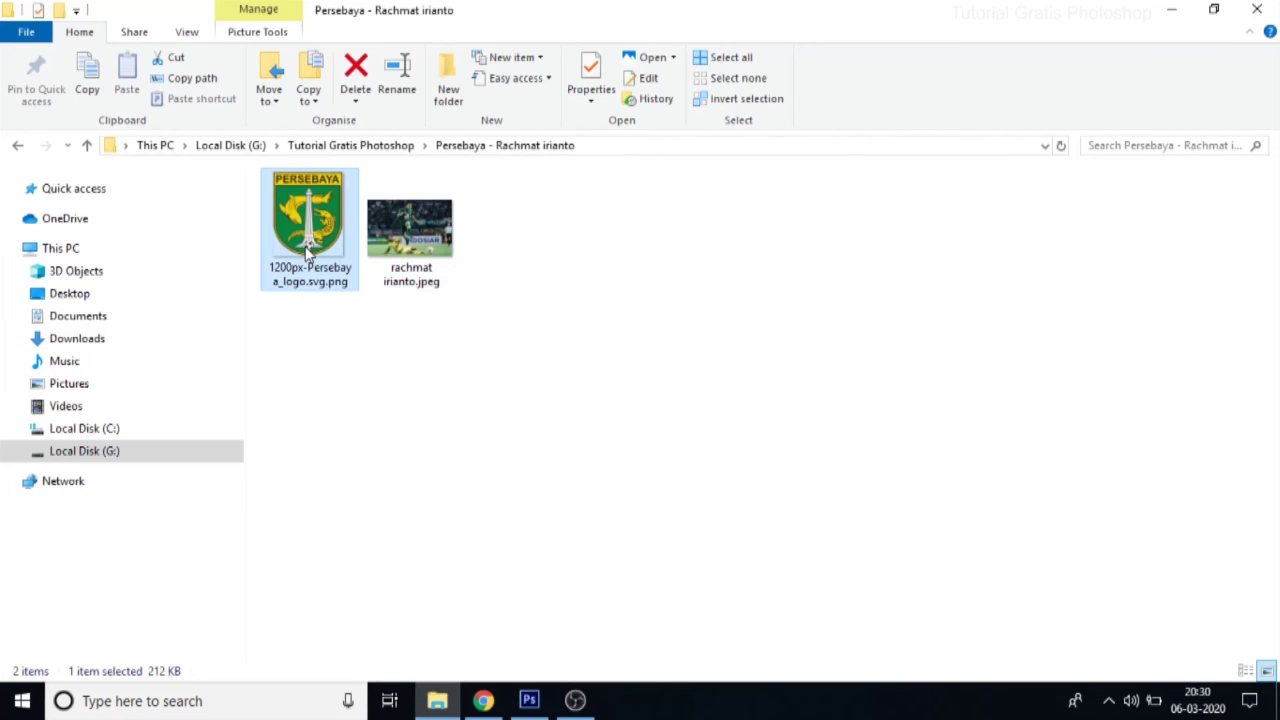
mouse_move(325, 232)
mouse_down()
mouse_move(398, 70)
mouse_move(626, 60)
mouse_up()
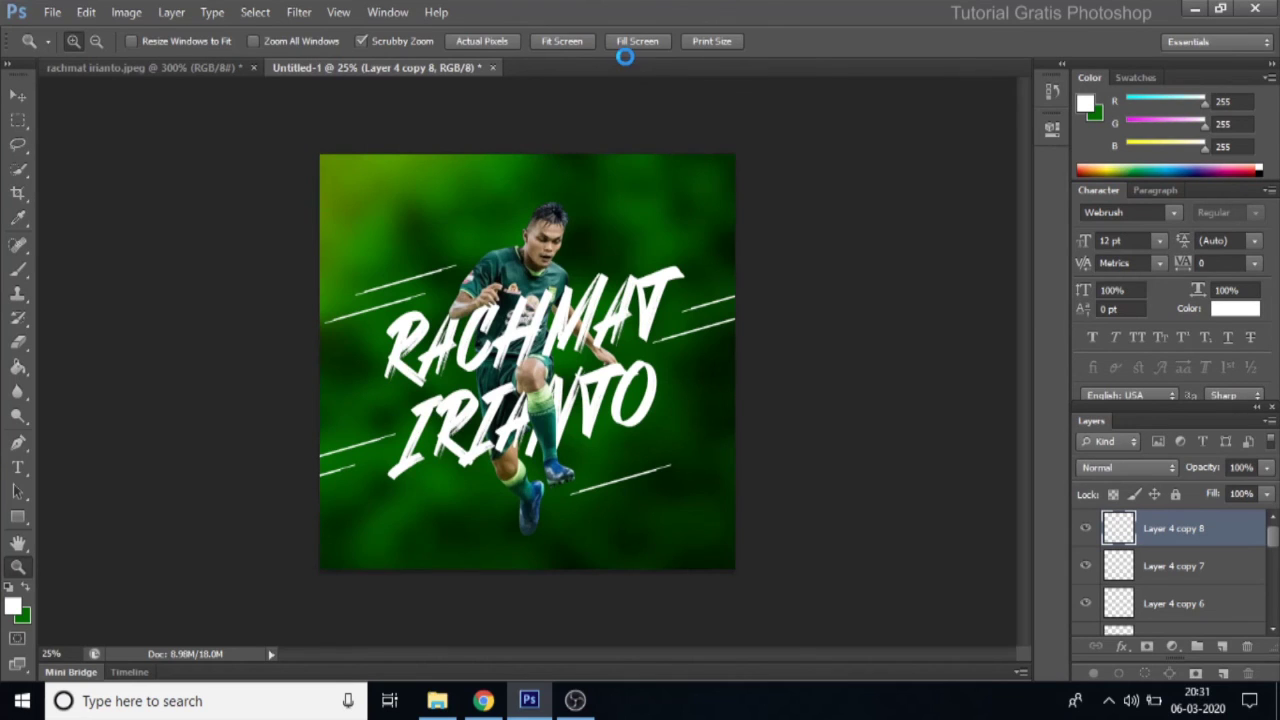
click(18, 95)
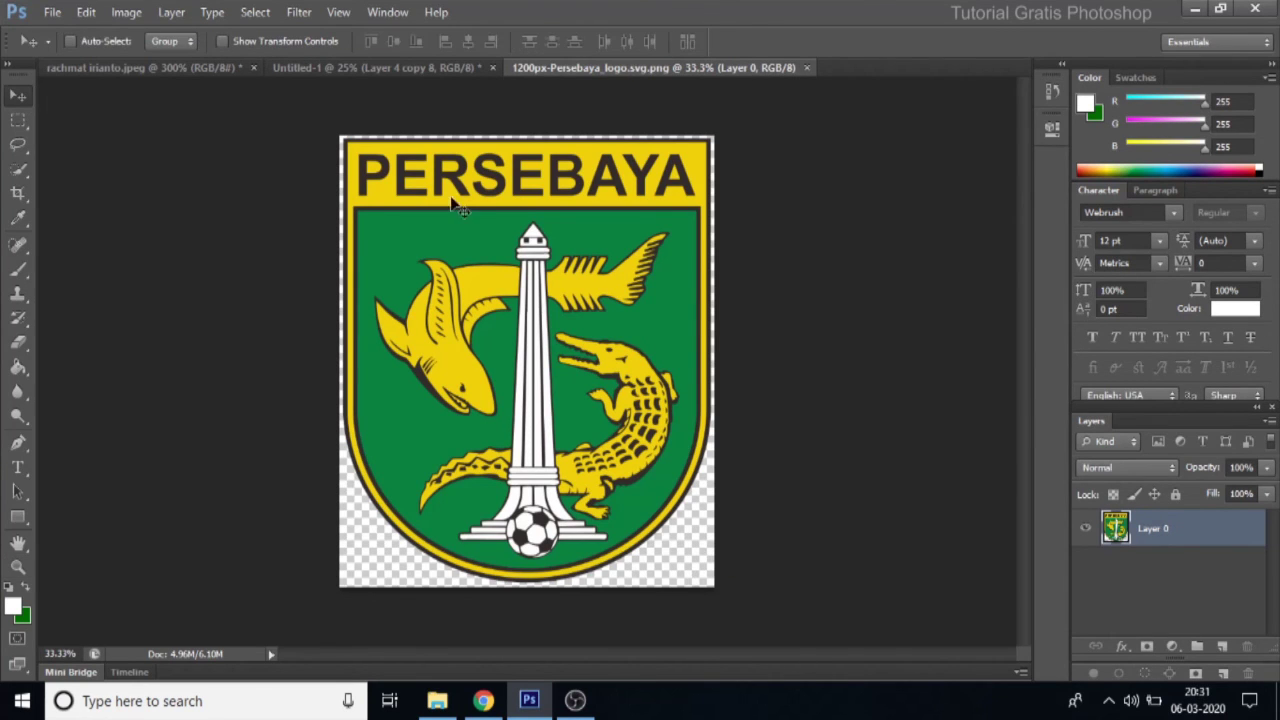
Step: Bring the logo into the poster and scale it to about 21% in the top-left
mouse_move(388, 175)
mouse_down()
mouse_move(341, 117)
mouse_move(336, 72)
mouse_move(401, 190)
mouse_up()
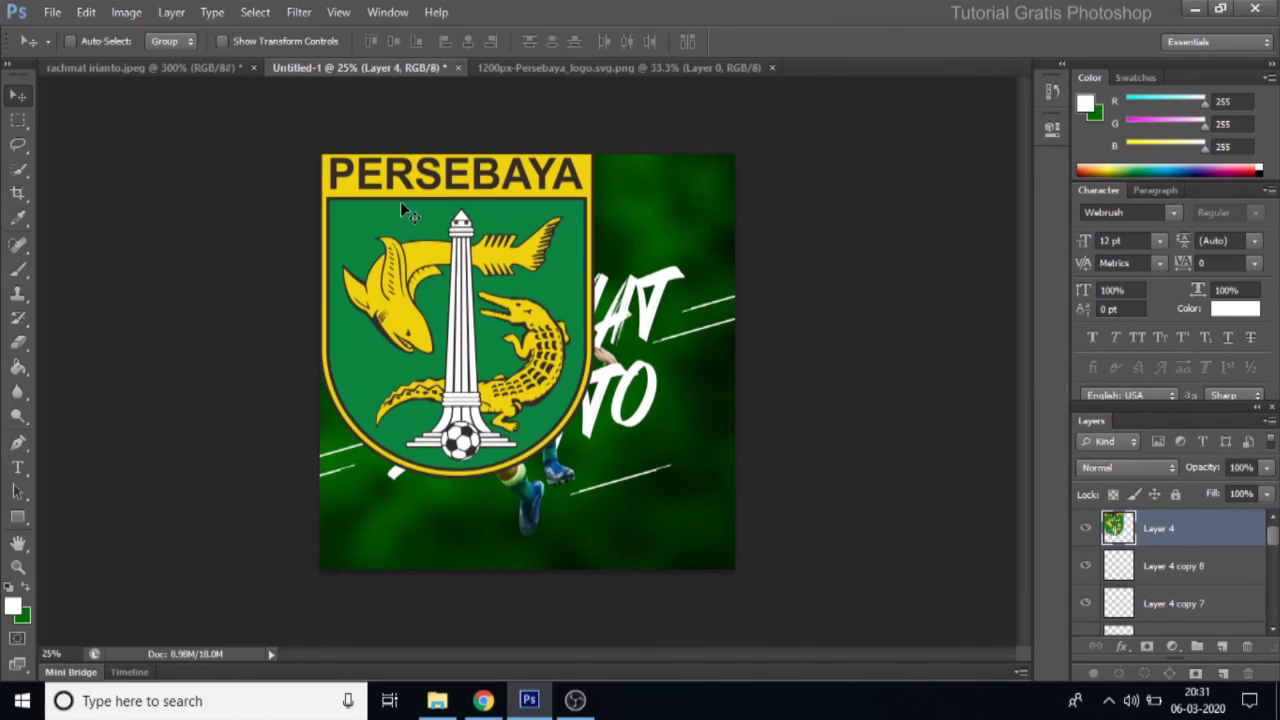
key(ctrl+t)
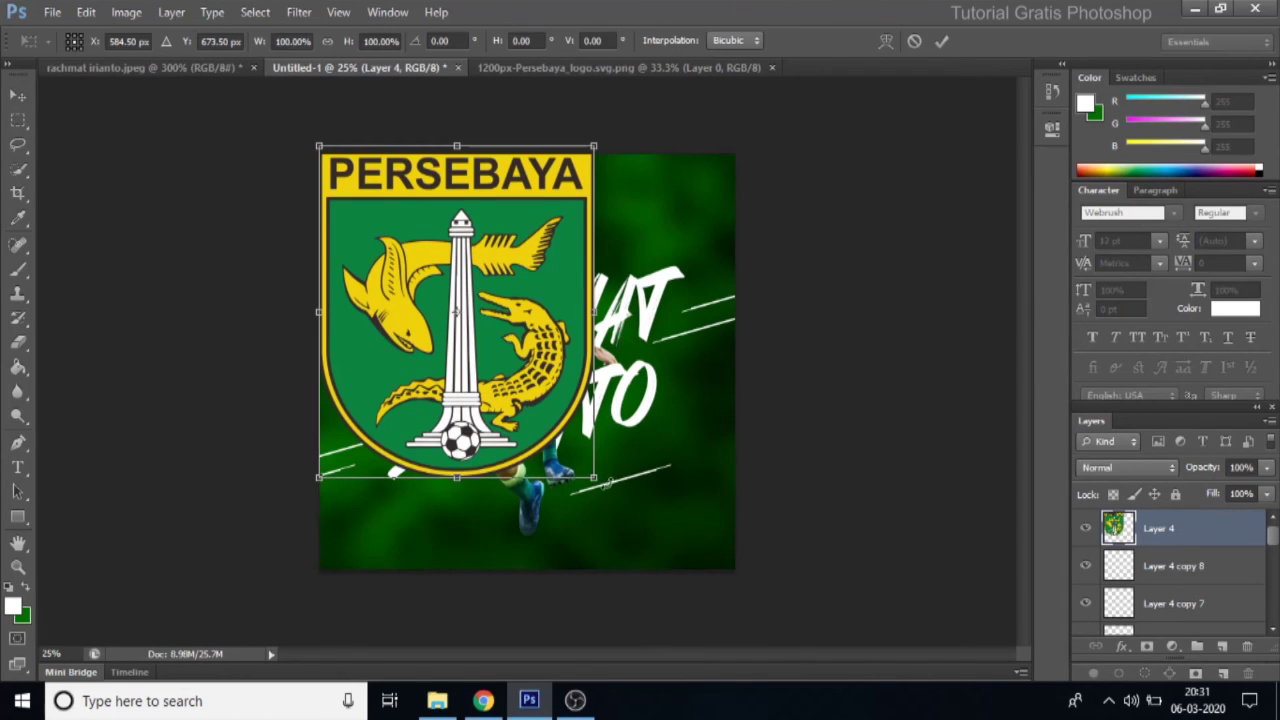
drag(595, 478, 375, 217)
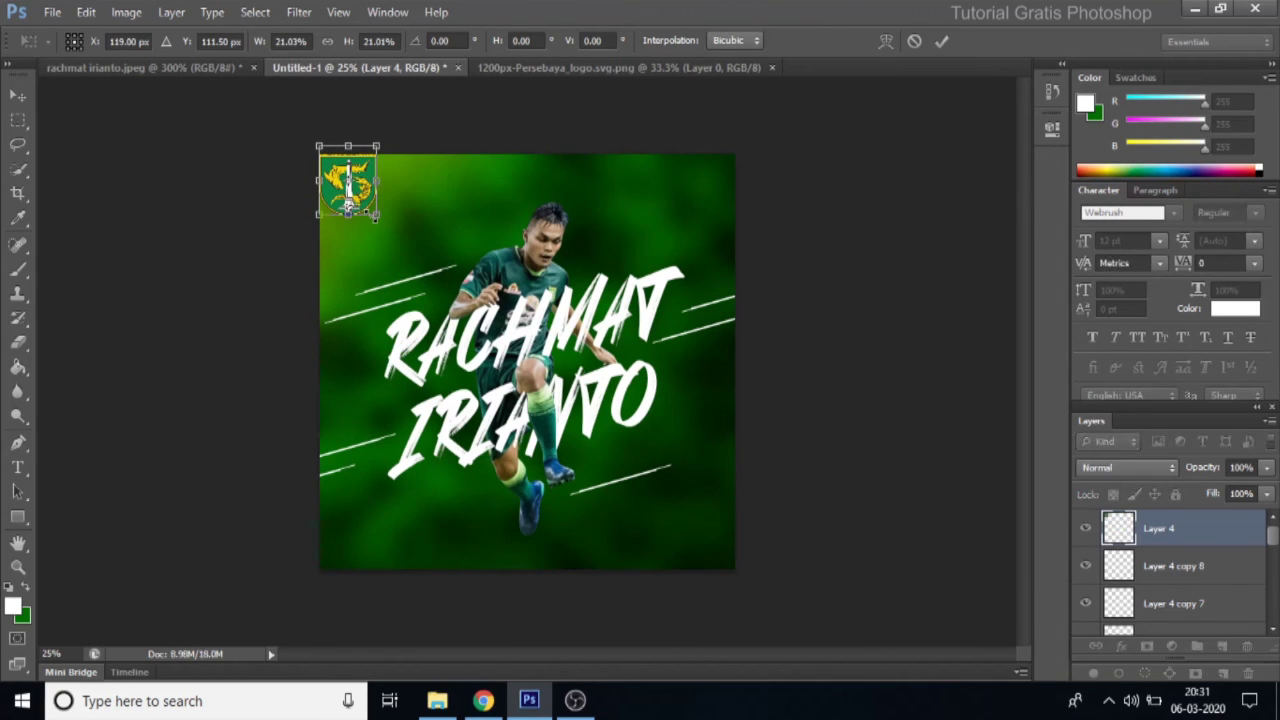
key(Return)
drag(366, 217, 381, 230)
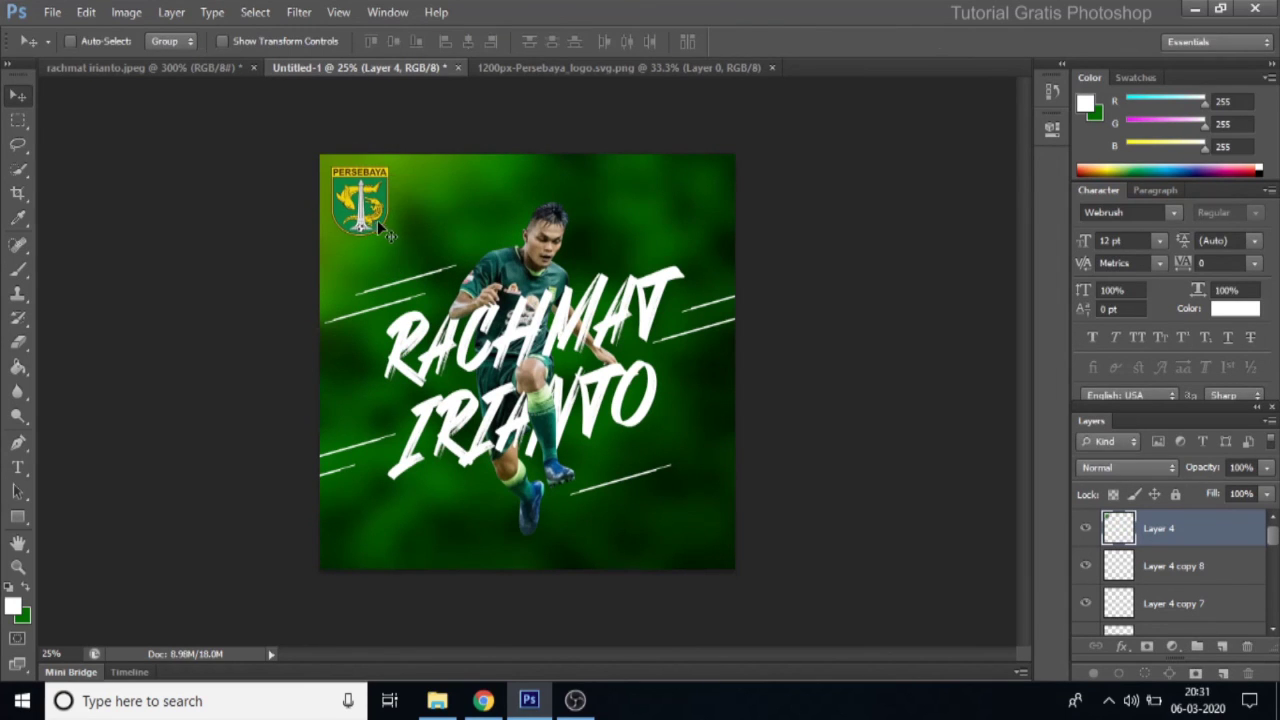
Step: Nudge the logo right and down into its final top-left corner position
key(shift+Right)
key(shift+Right)
key(shift+Down)
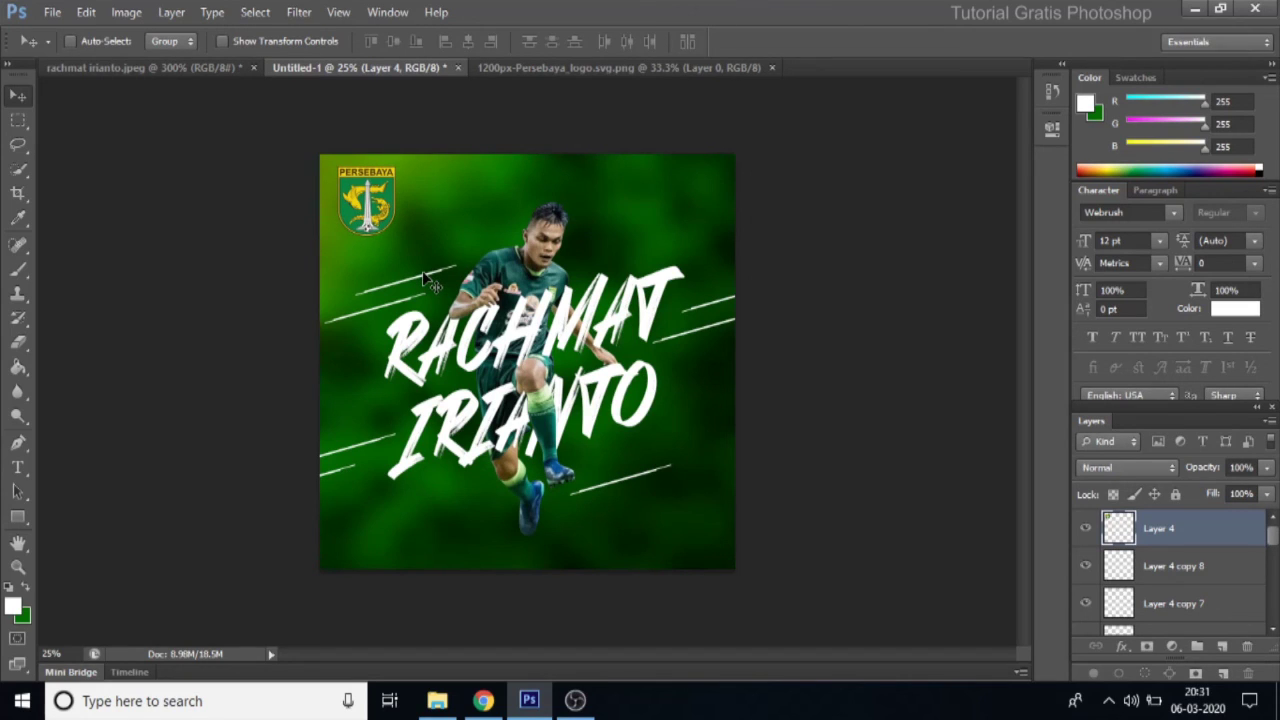
key(shift+Right)
key(shift+Down)
key(shift+Right)
key(shift+Down)
key(shift+Right)
key(shift+Down)
key(shift+Down)
key(Right)
key(Right)
key(shift+Right)
key(shift+Down)
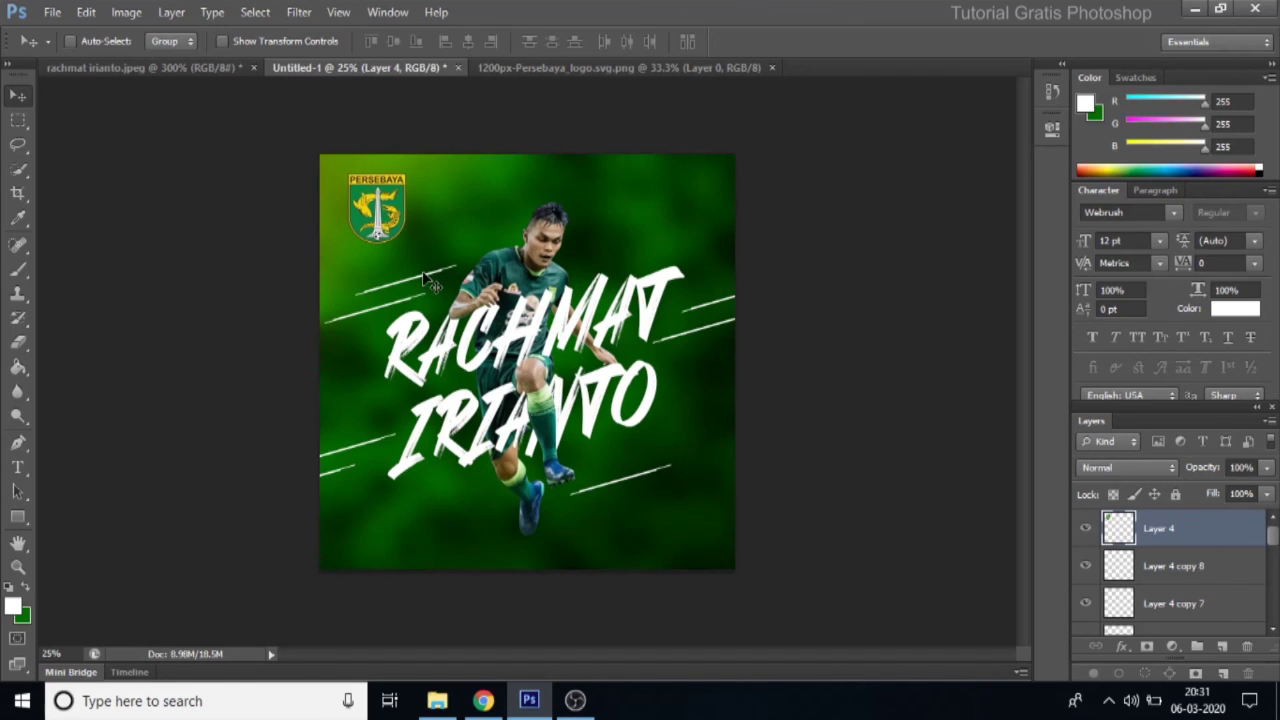
key(shift+Right)
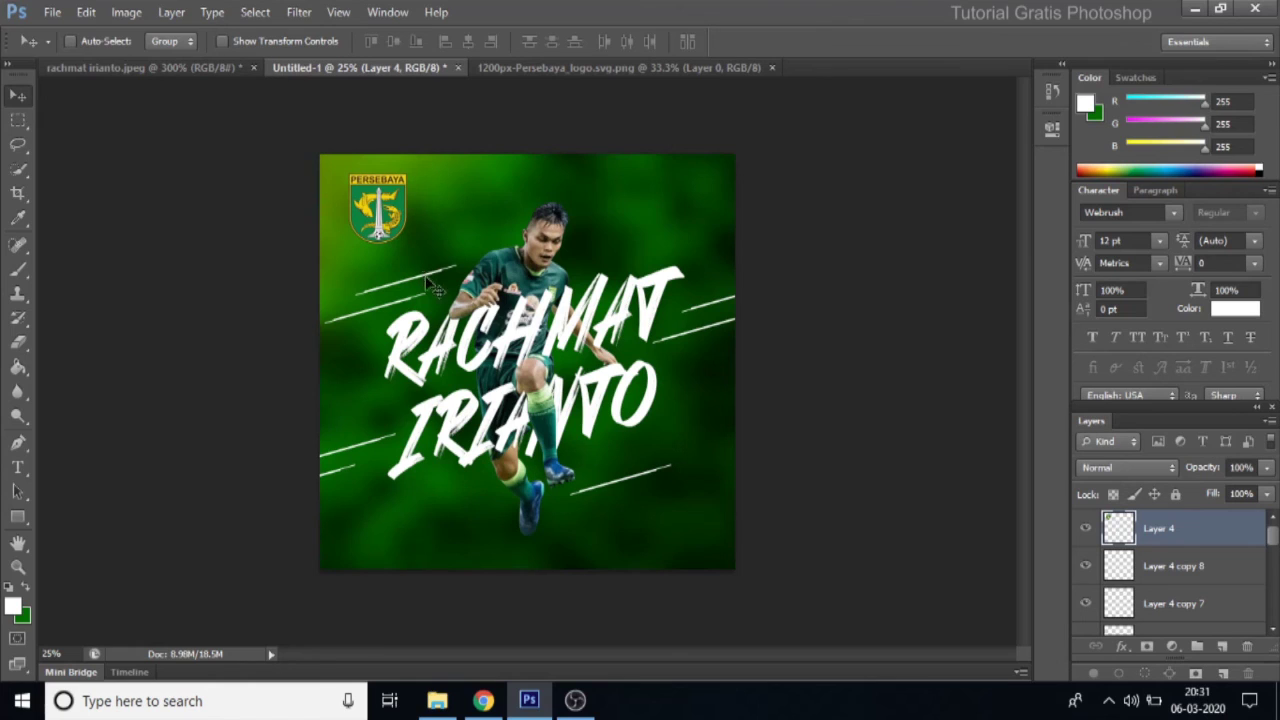
right_click(520, 277)
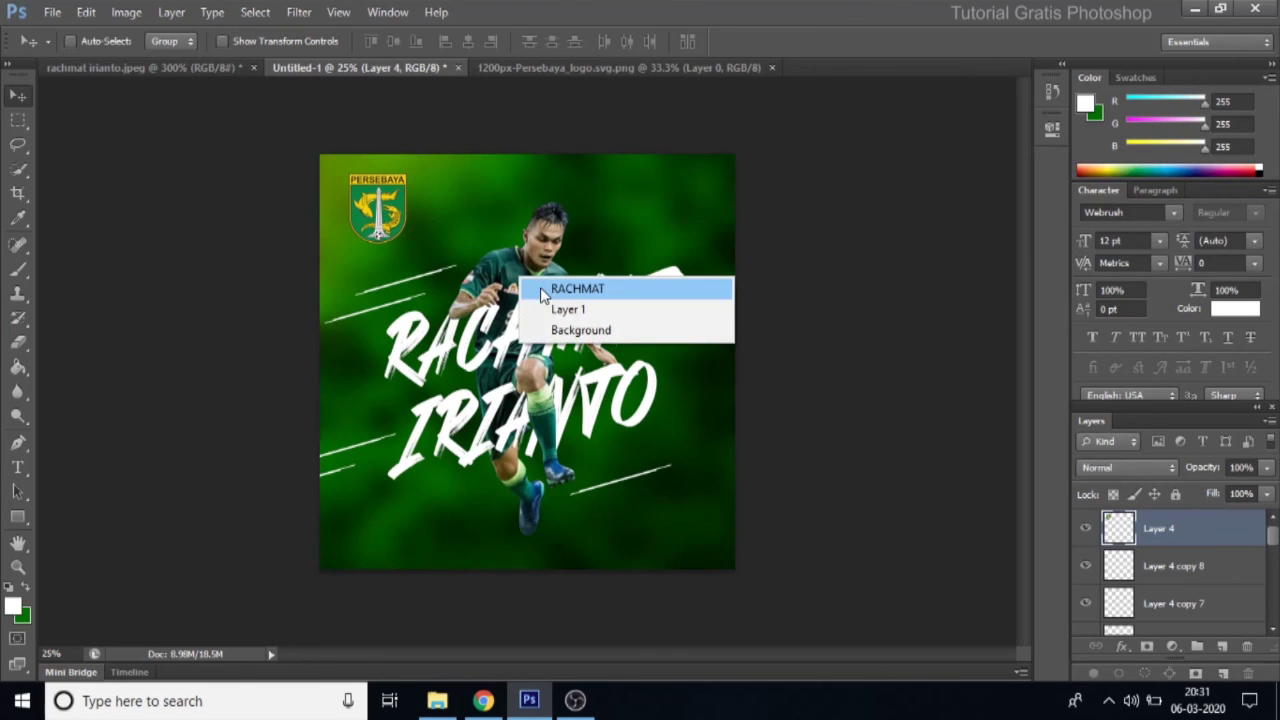
Step: Select both name text layers together with the player cut-out Layer 1
click(541, 290)
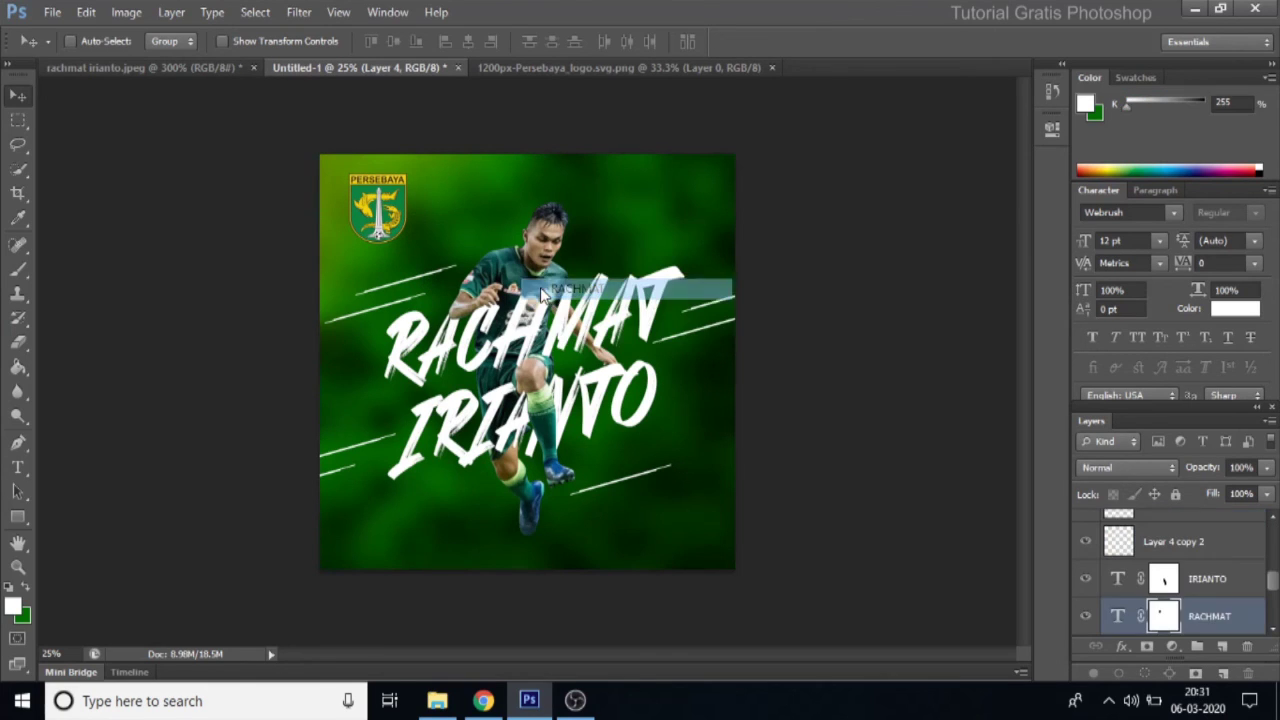
shift+click(1200, 580)
scroll(1185, 600, down, 1)
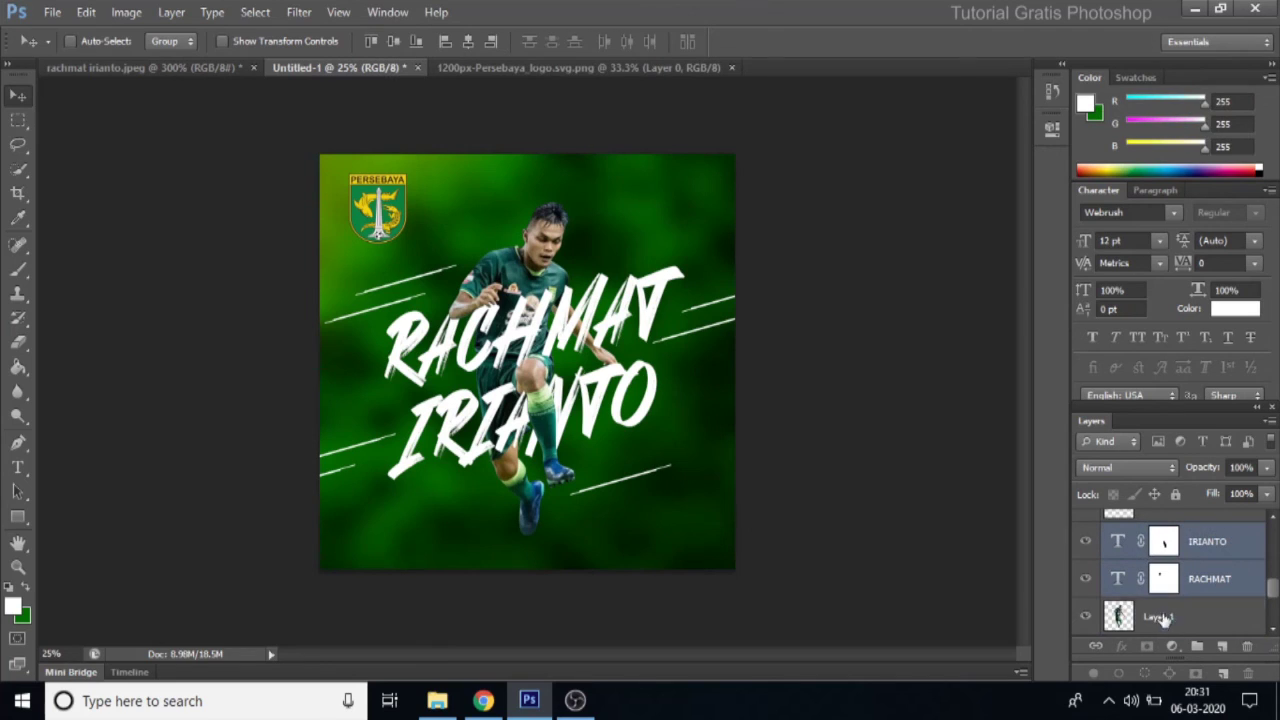
shift+click(1158, 618)
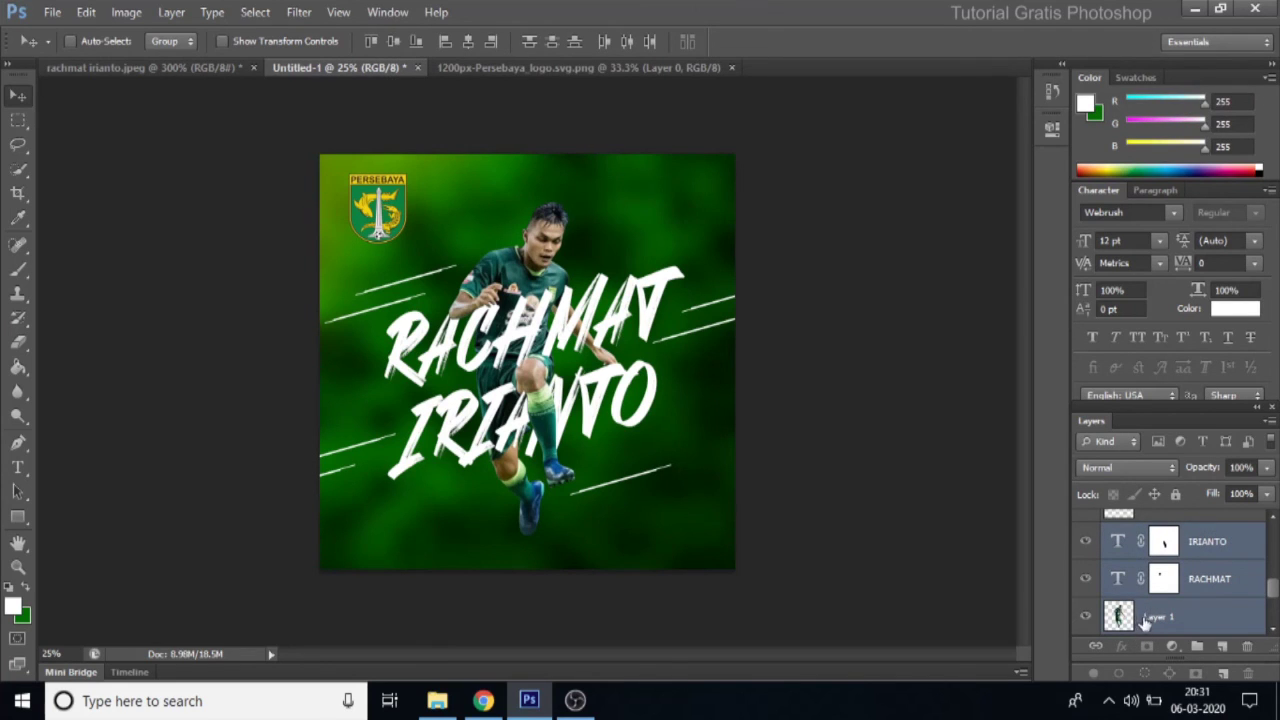
Step: Scale the player and name to about 105.7% and nudge them up two steps
key(ctrl+t)
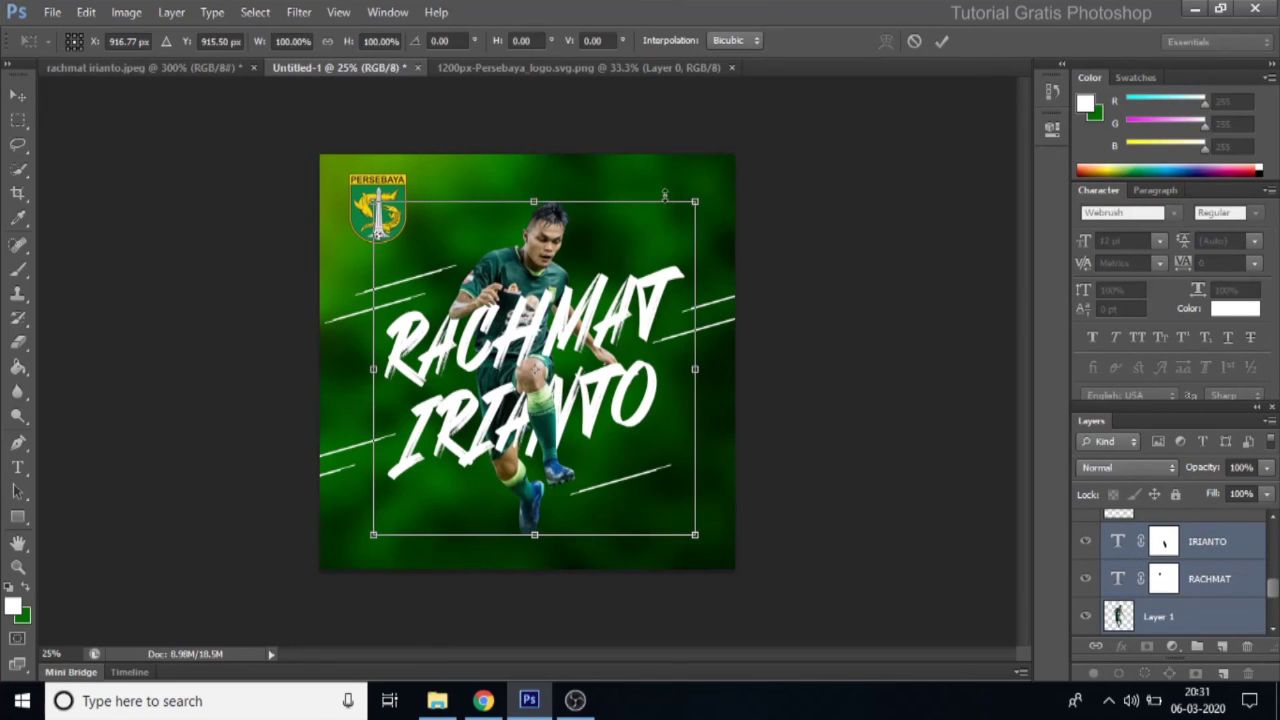
drag(704, 200, 710, 192)
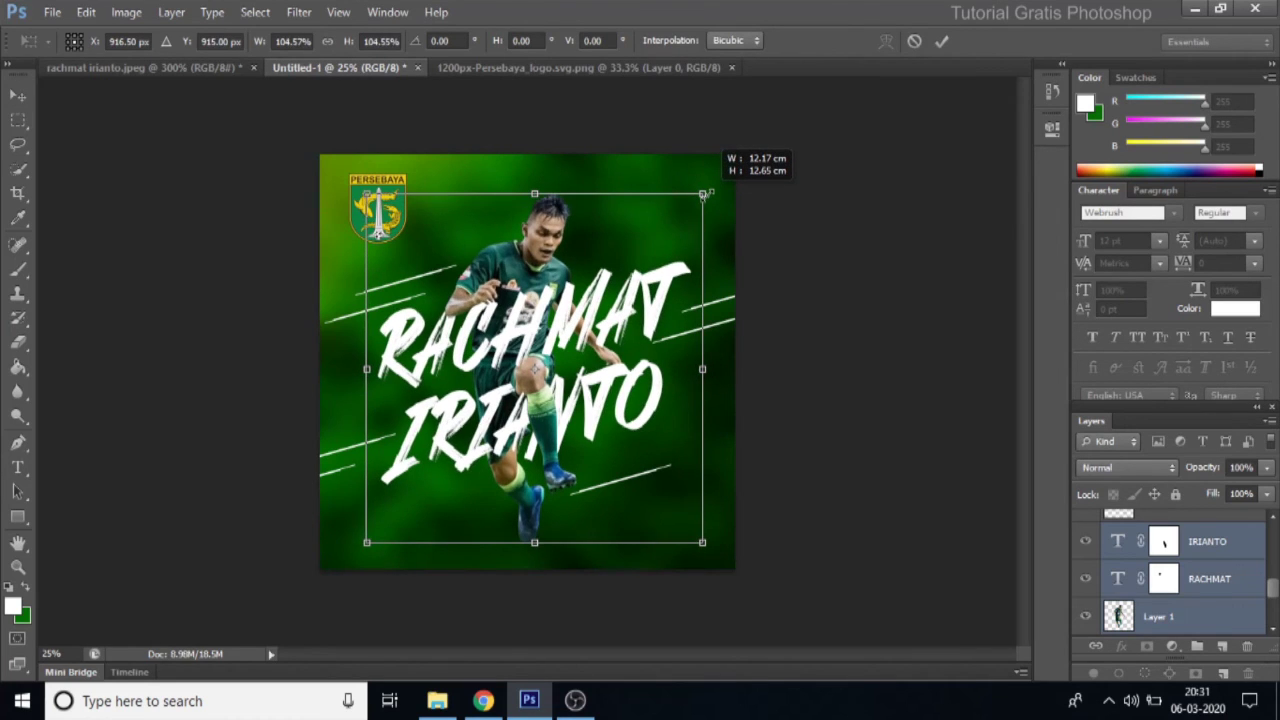
drag(710, 192, 705, 192)
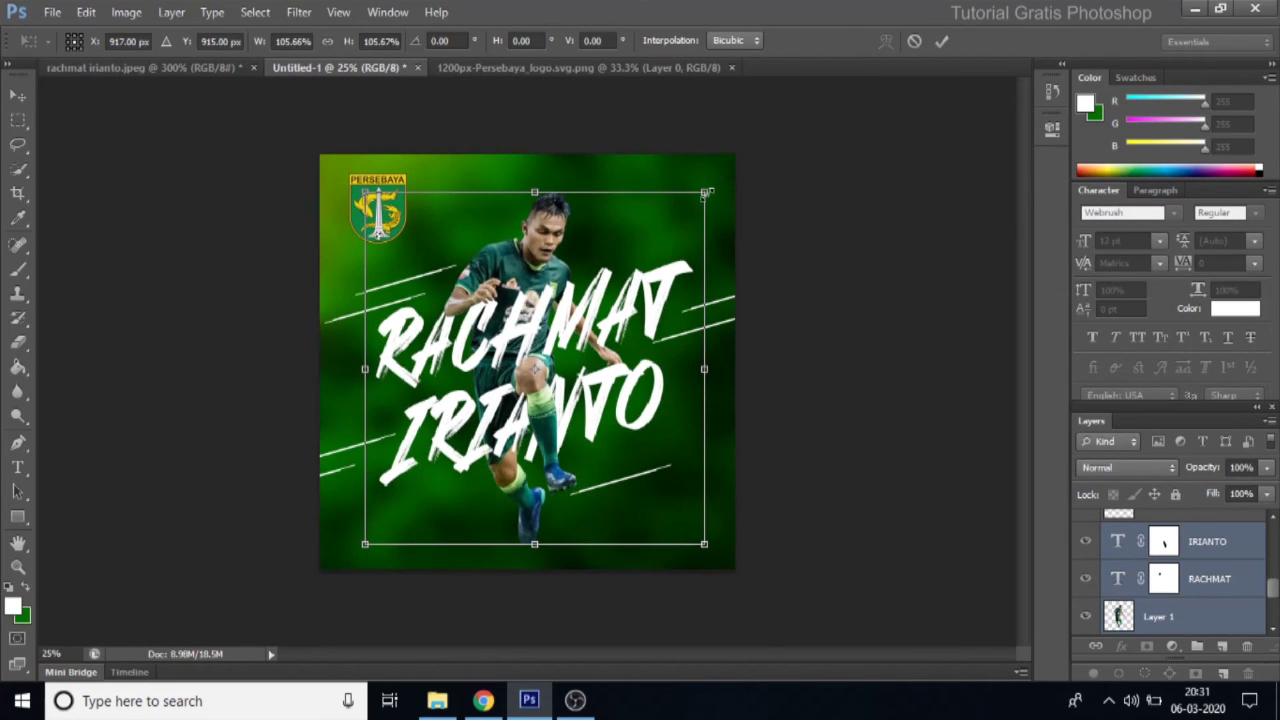
key(Up)
key(Up)
key(Up)
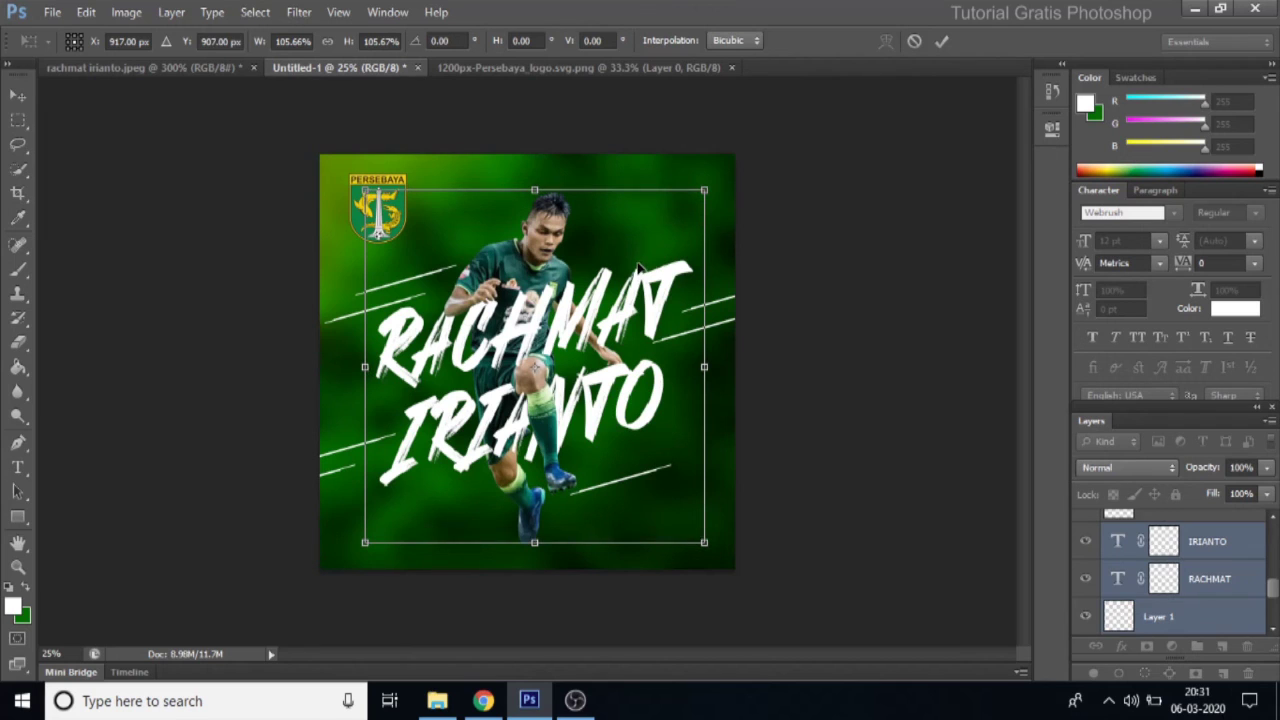
key(Up)
key(Up)
key(Up)
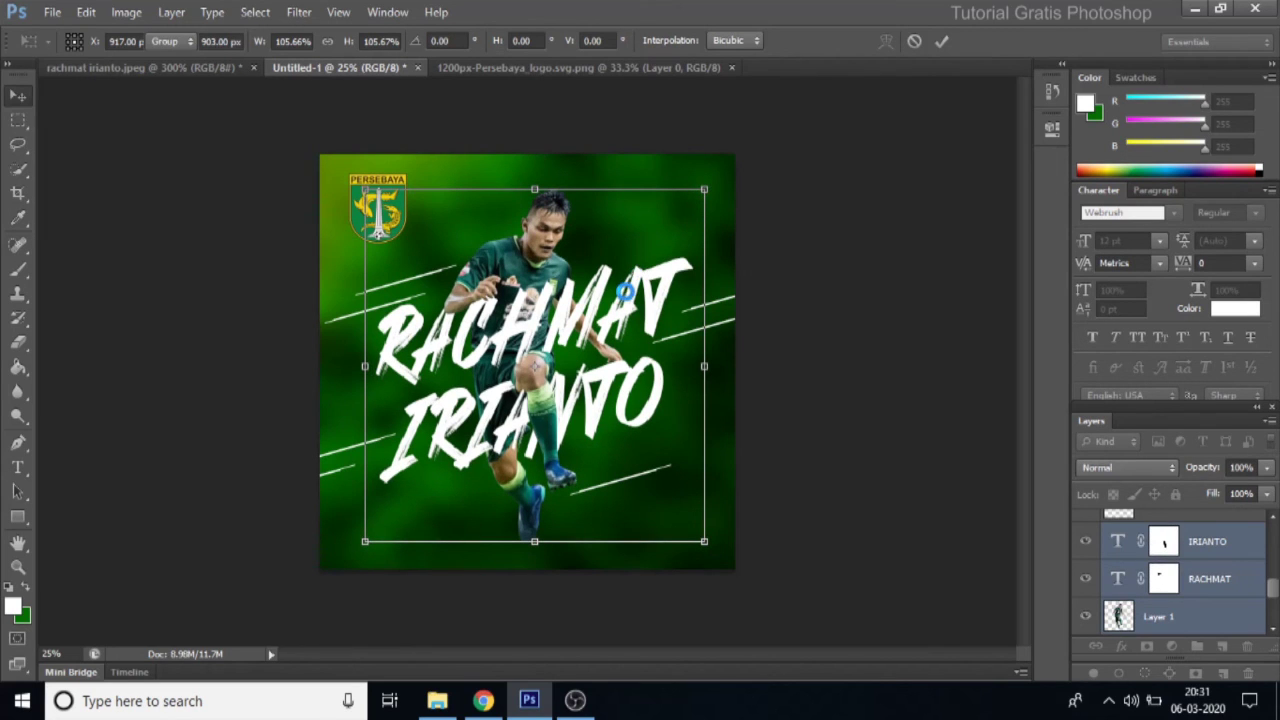
key(Return)
key(z)
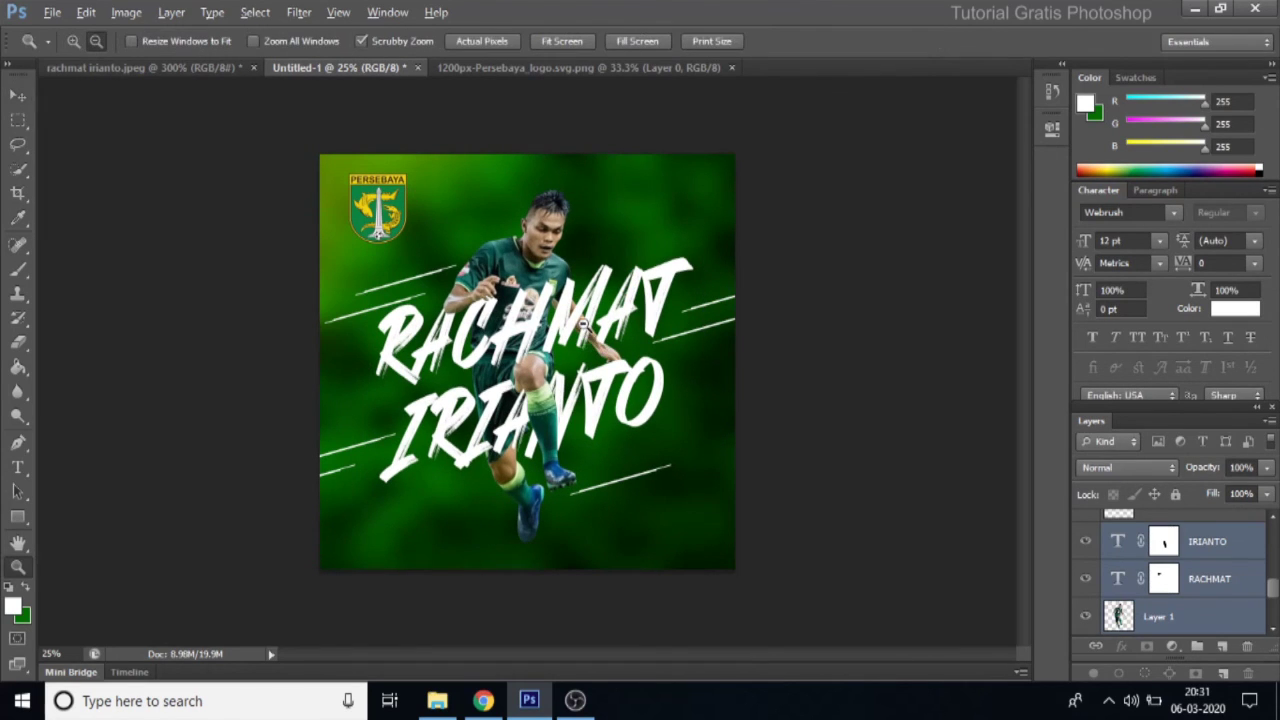
alt+click(586, 326)
right_click(537, 337)
Step: Fit the poster on screen and start Save As in G:\Tutorial Gratis Photoshop's player folder
click(540, 335)
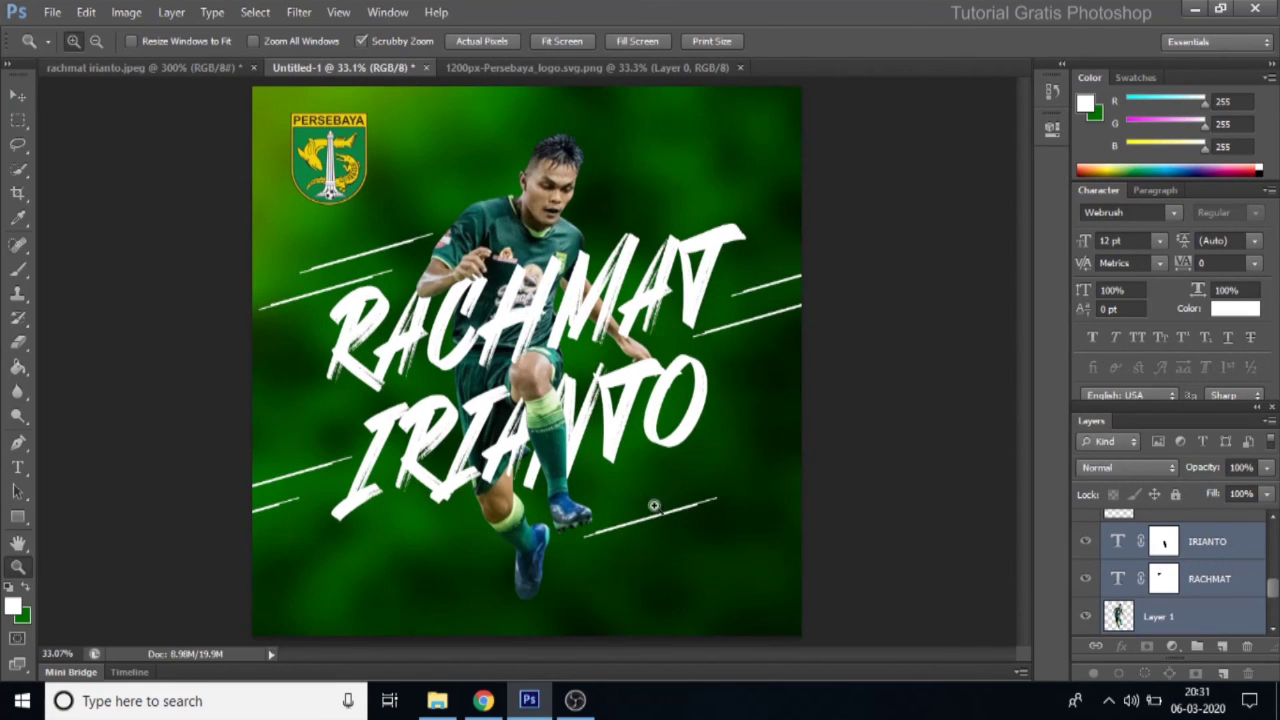
click(53, 14)
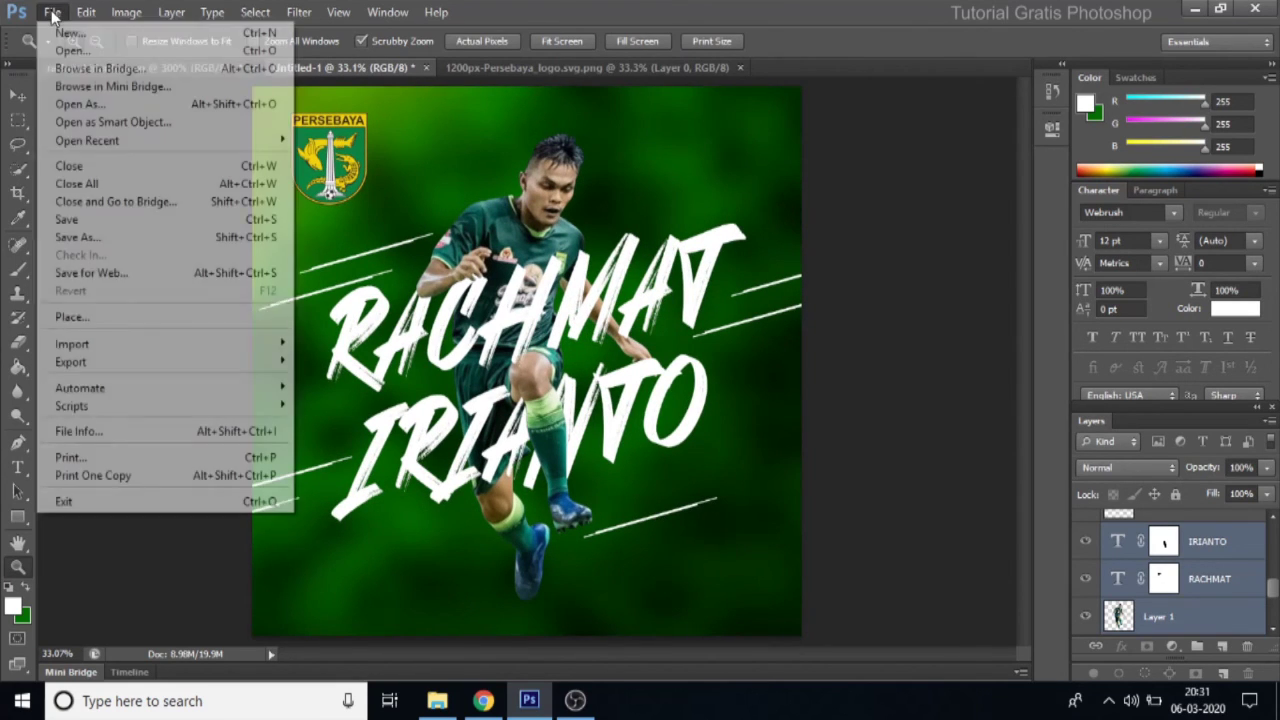
click(100, 219)
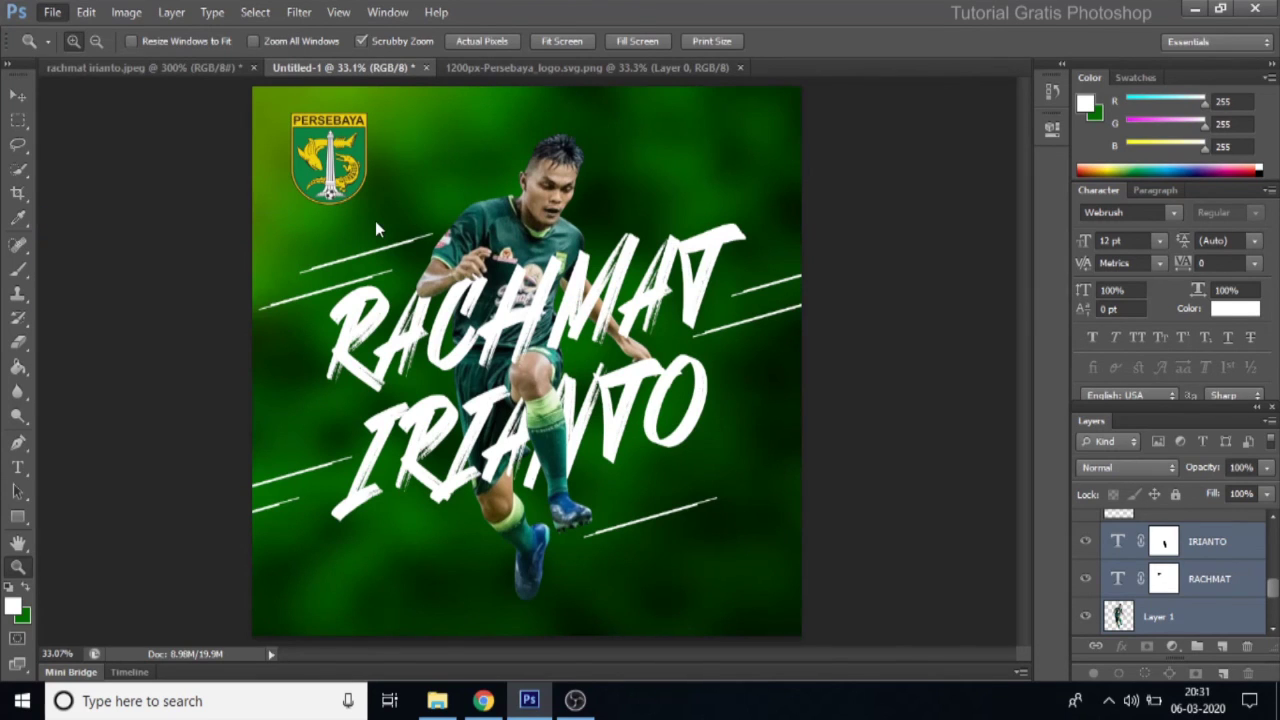
key(alt+Down)
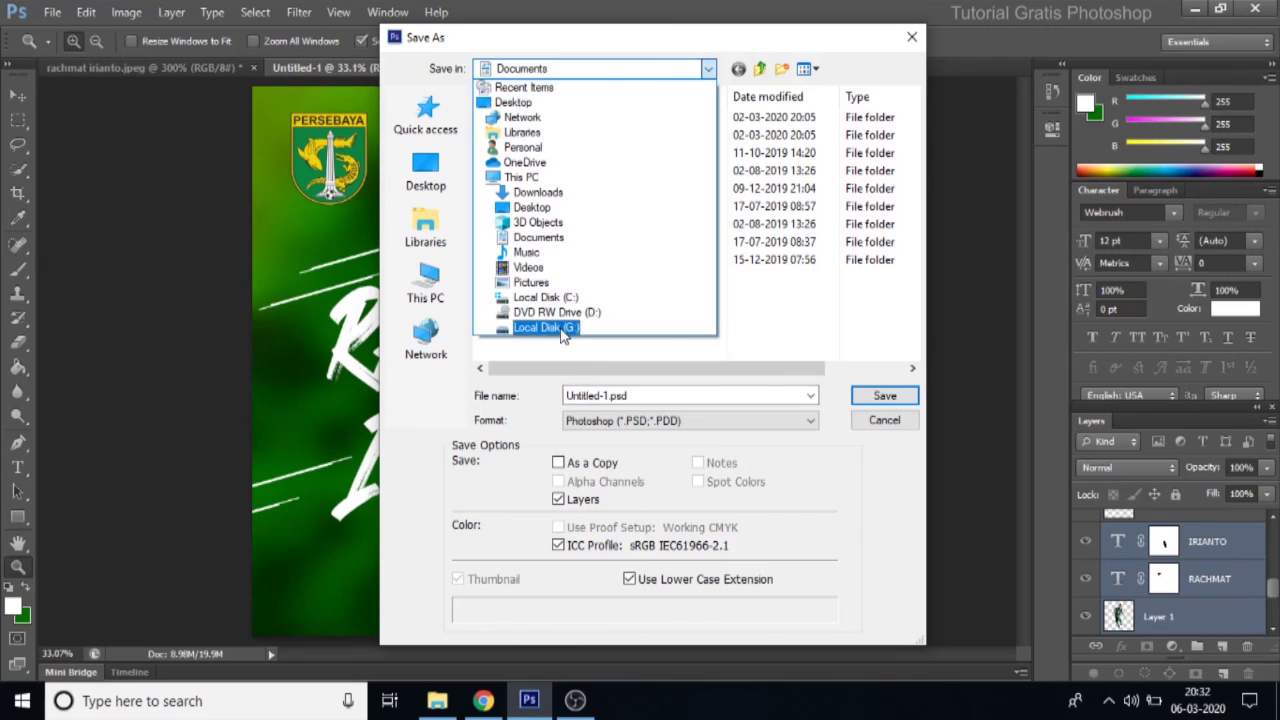
click(563, 335)
click(543, 277)
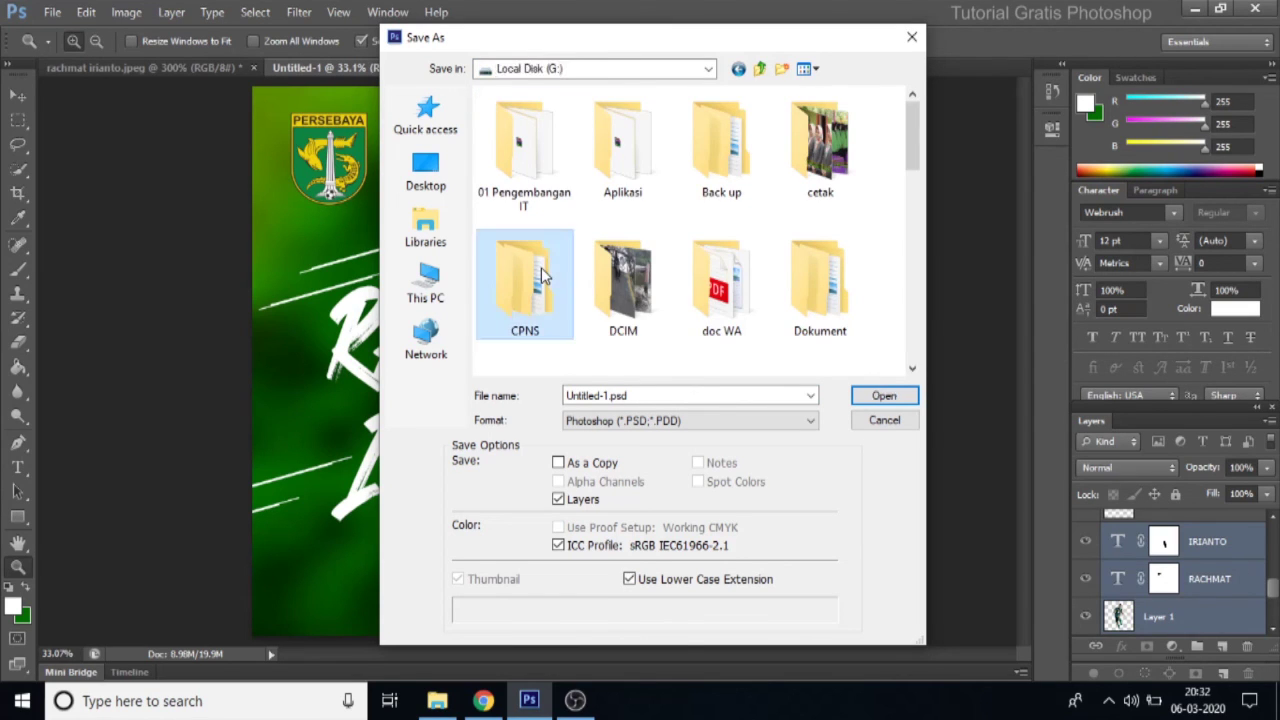
scroll(541, 277, down, 3)
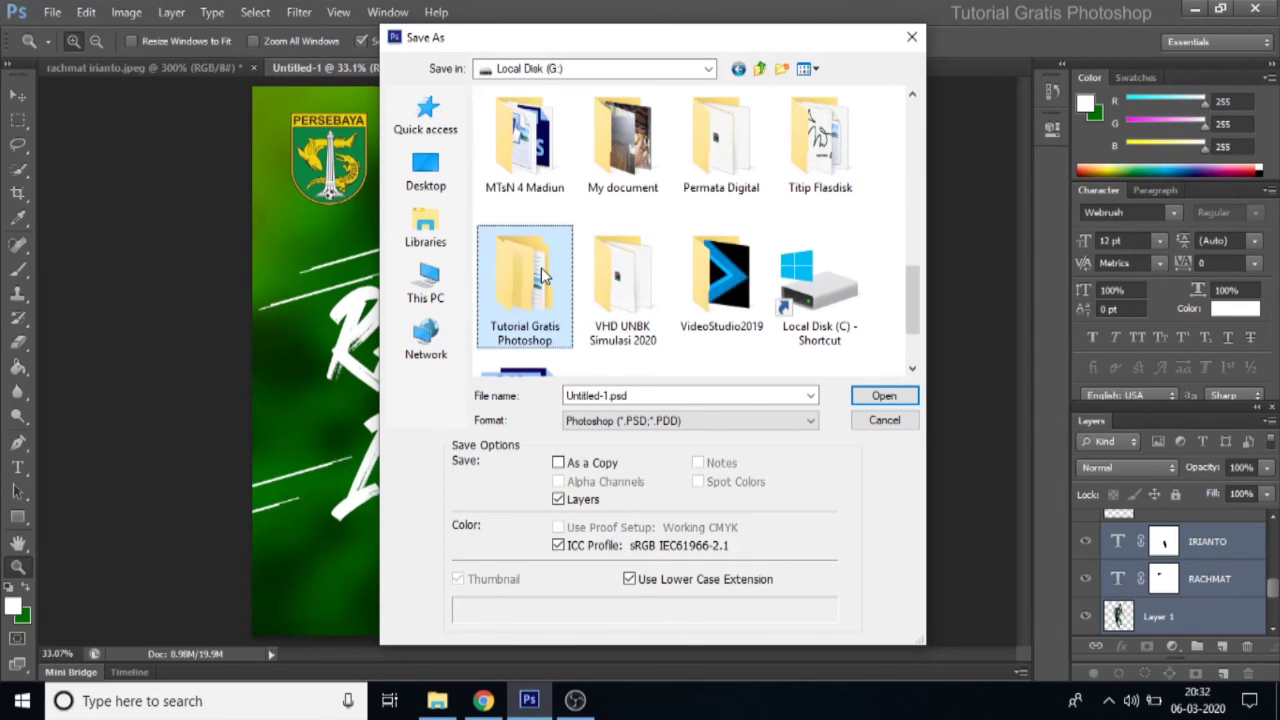
double_click(541, 277)
double_click(524, 150)
Step: Name the file after the player and save it as a PSD, accepting compatibility options
click(643, 395)
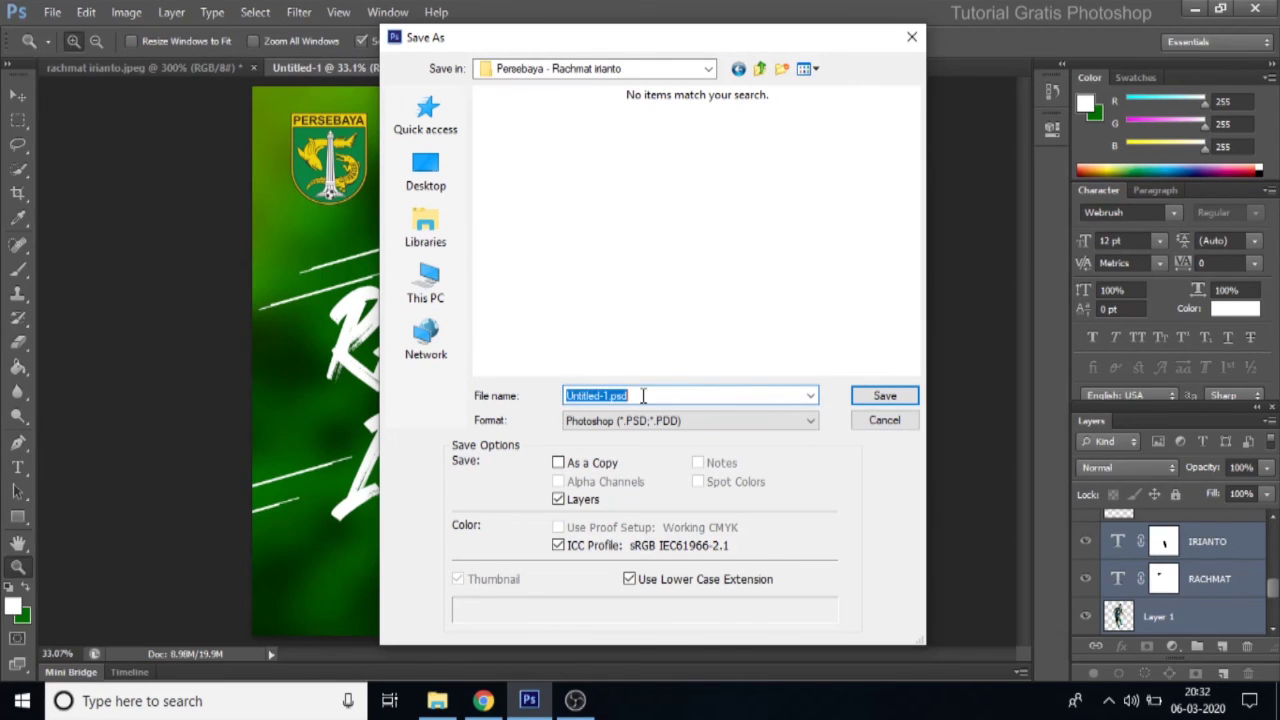
text(Rahma)
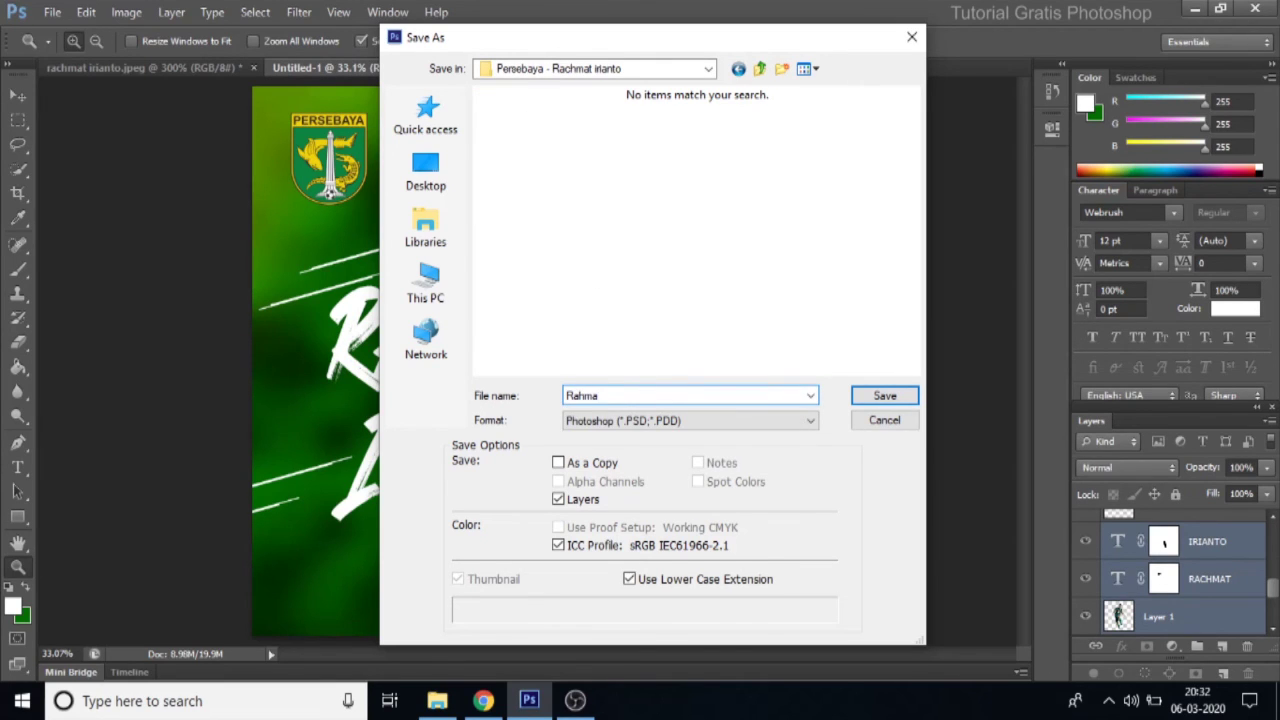
key(BackSpace)
key(BackSpace)
key(BackSpace)
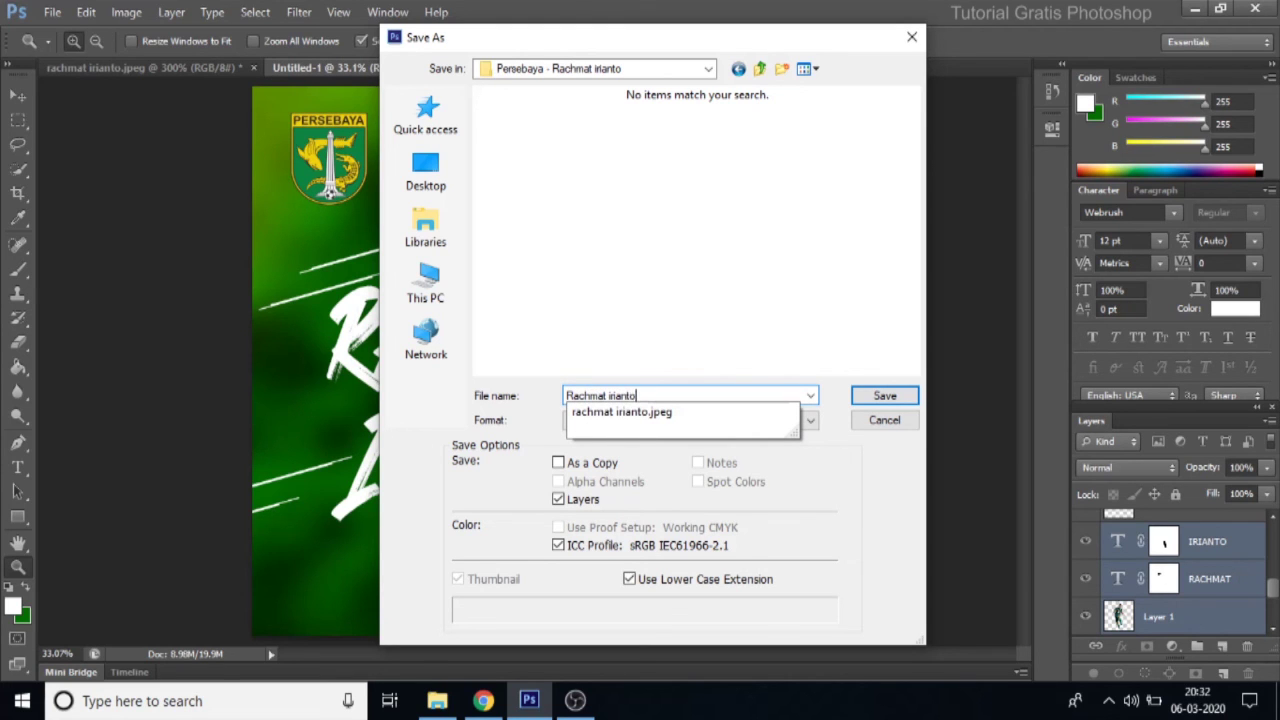
key(Return)
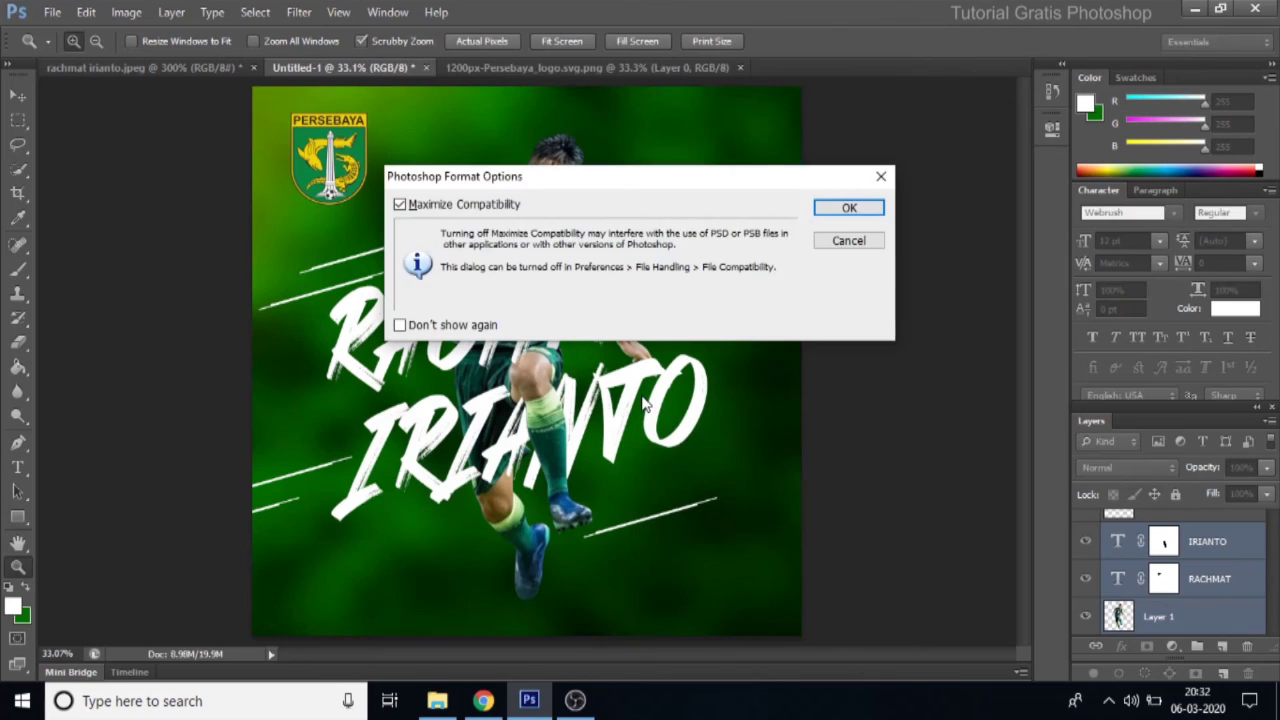
key(Return)
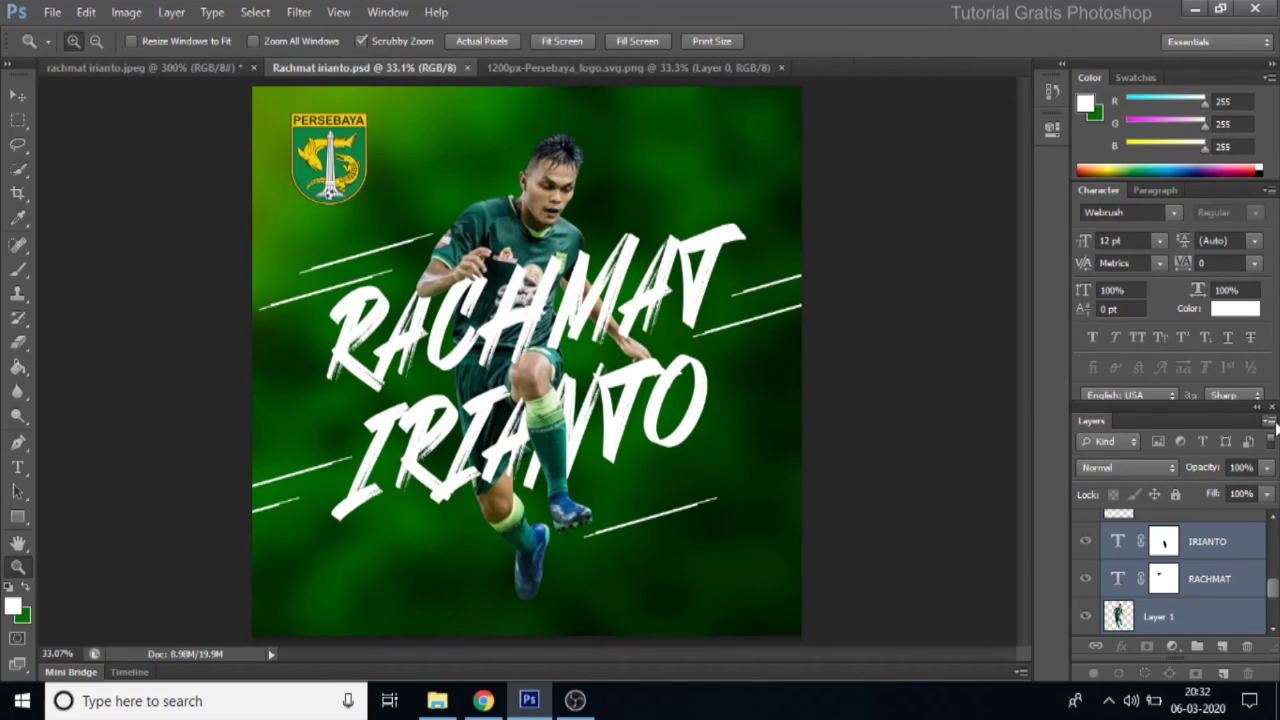
Step: Flatten the image and save a JPEG copy at Maximum quality 12 in the same folder
click(1268, 421)
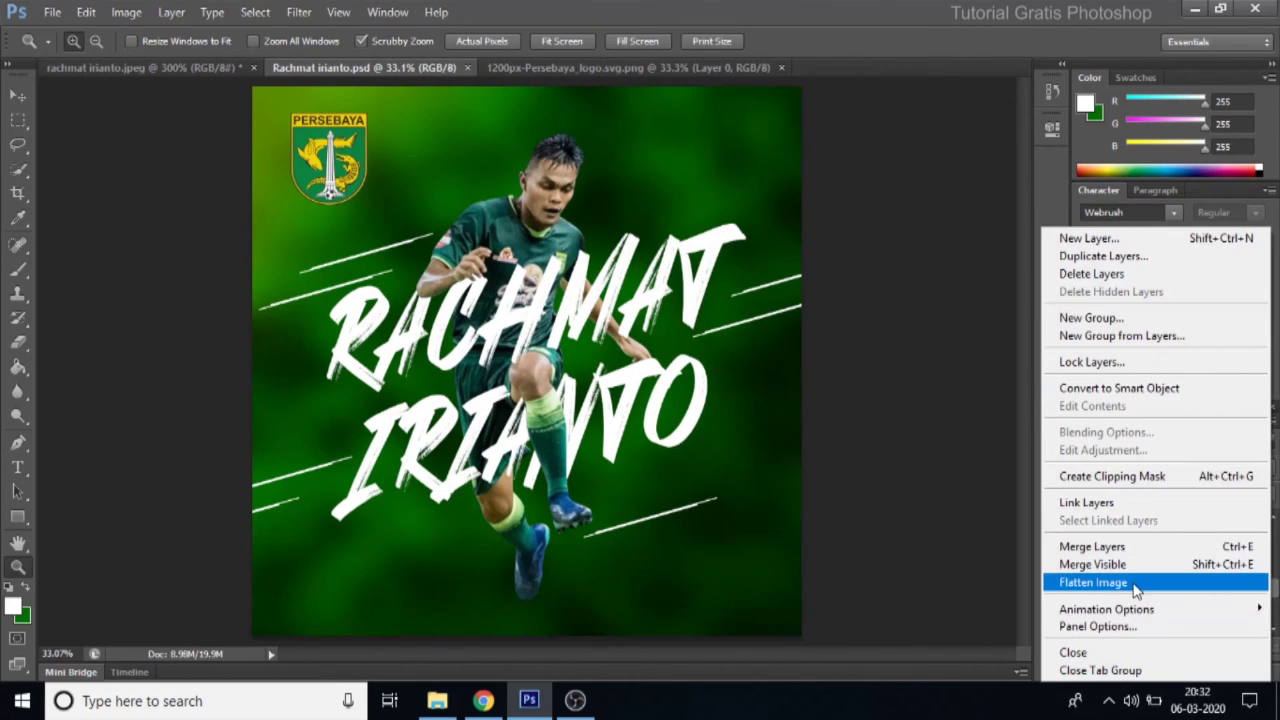
click(1135, 583)
click(52, 12)
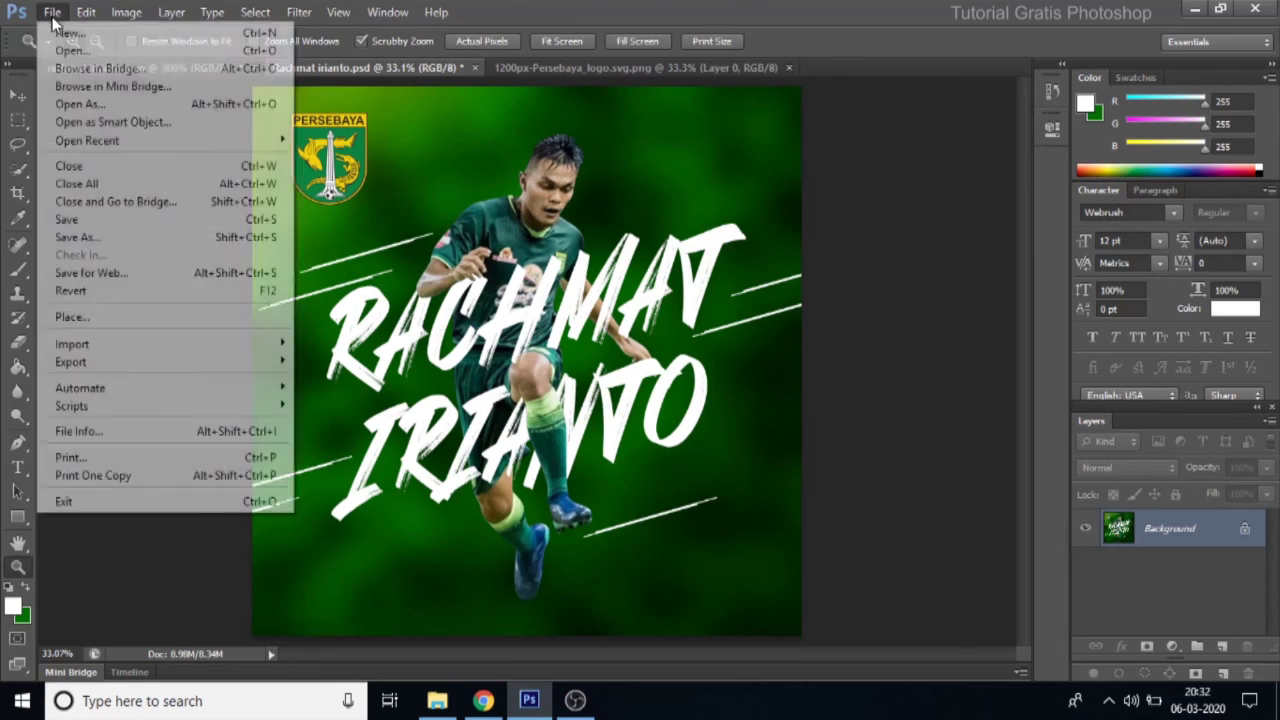
click(78, 237)
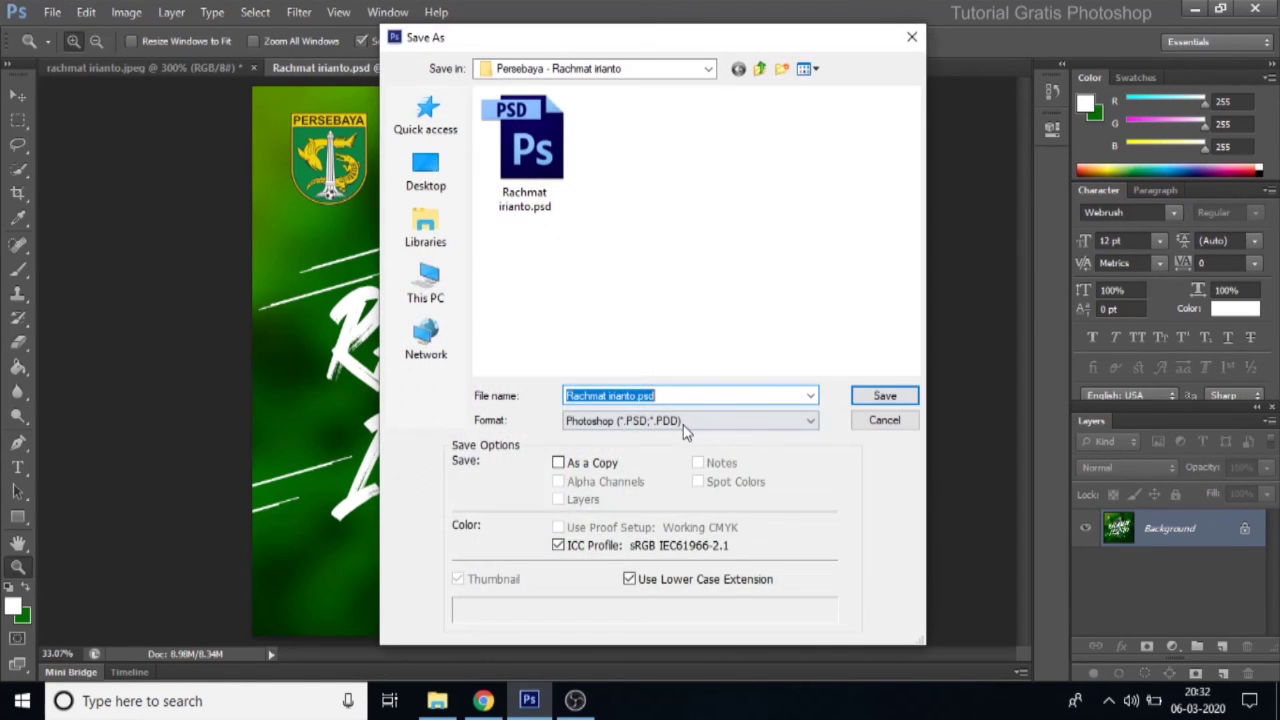
click(686, 430)
click(630, 540)
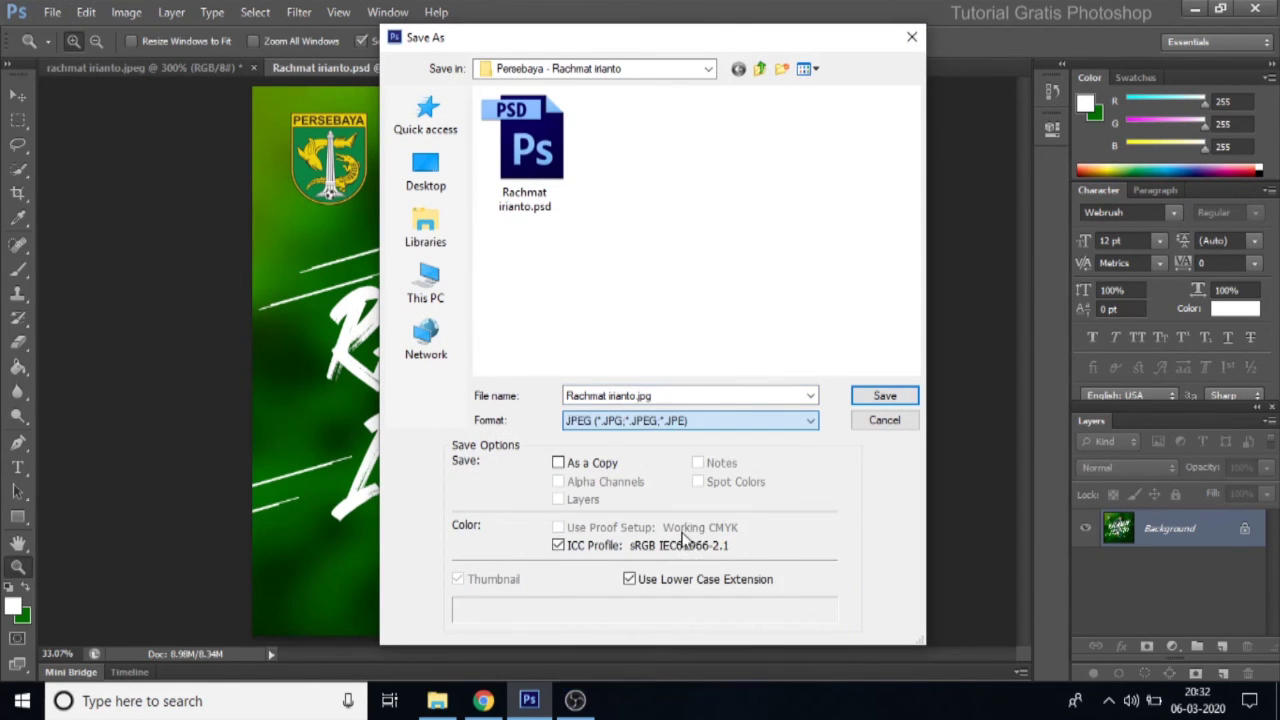
click(868, 398)
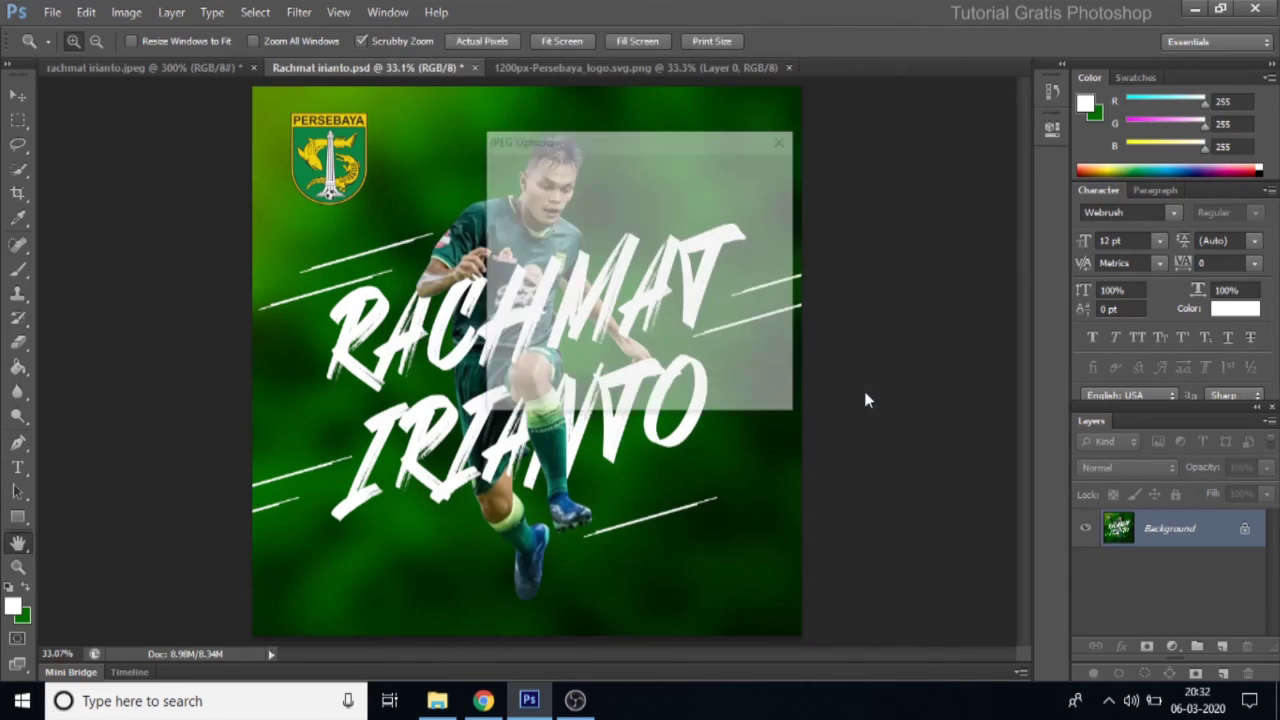
drag(664, 262, 678, 270)
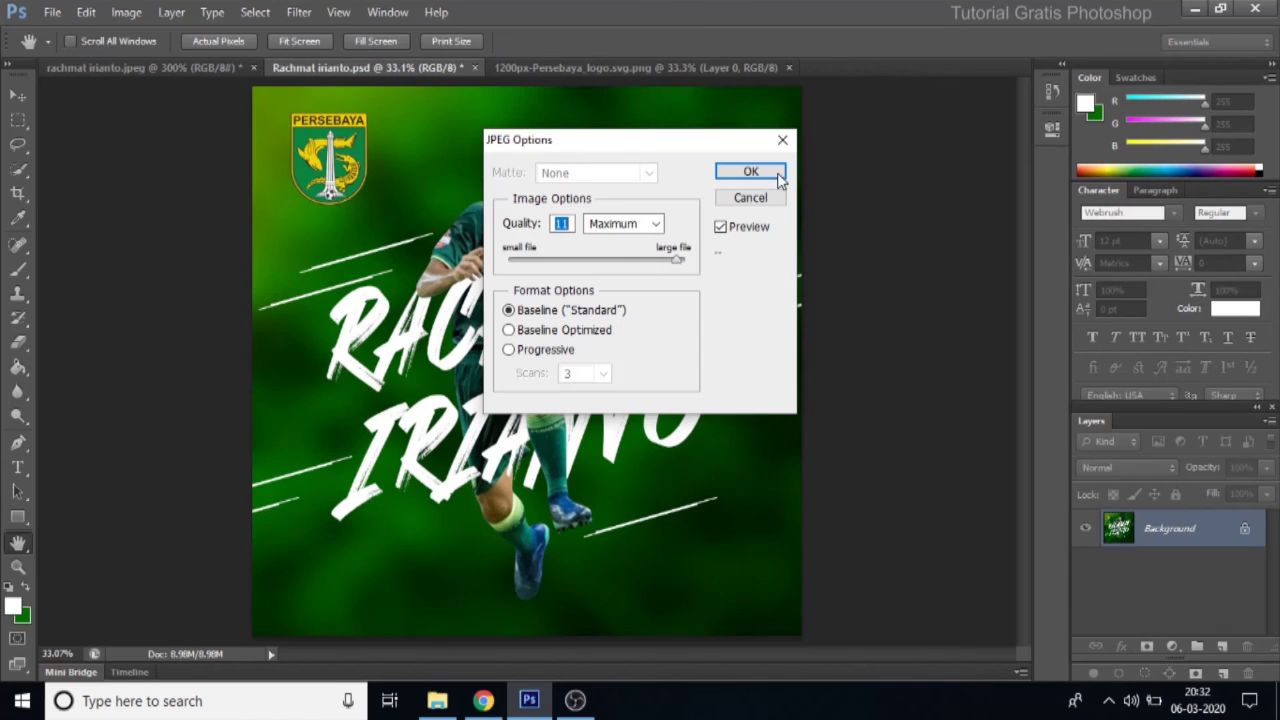
click(779, 173)
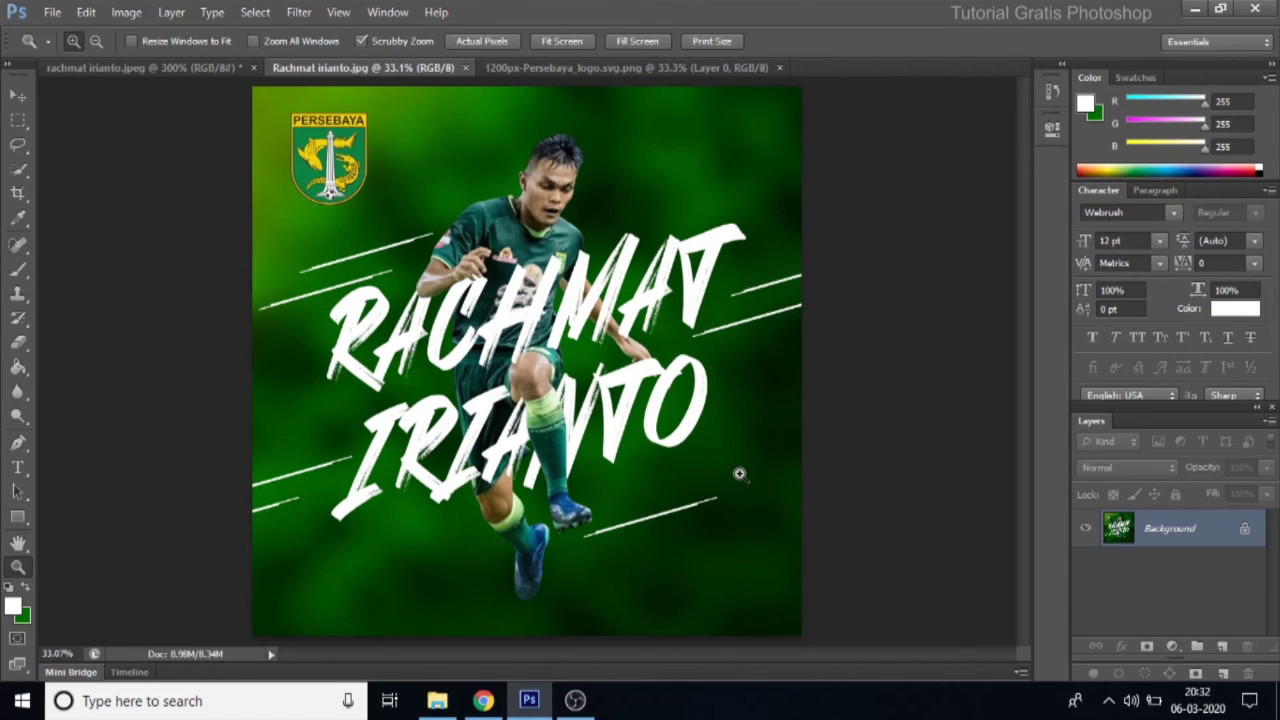